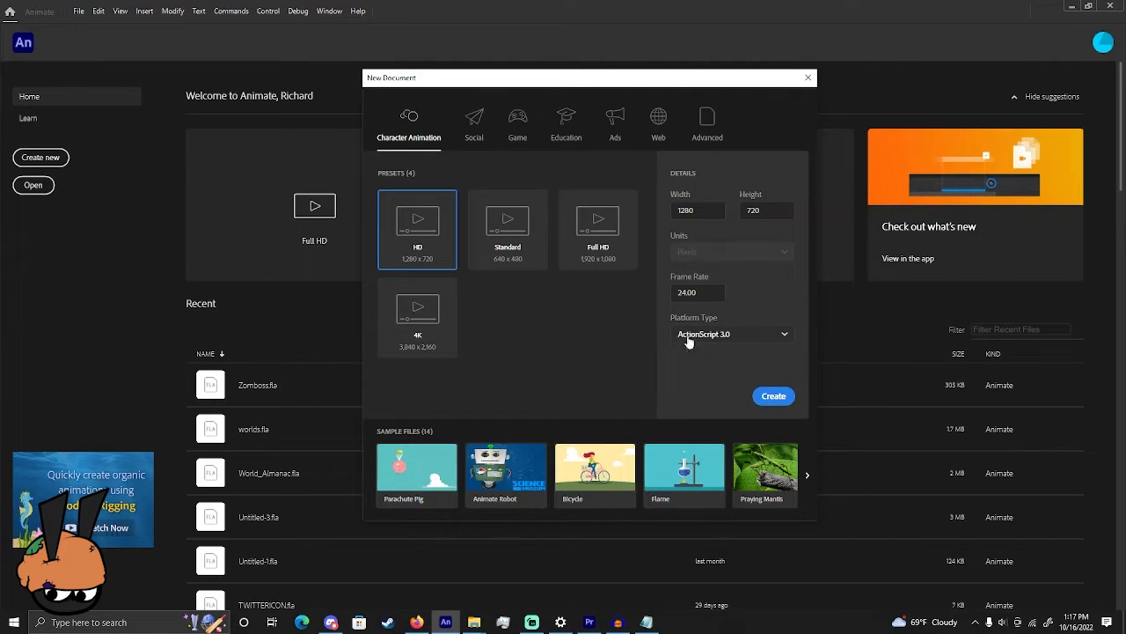
# Create a 1280 × 720 ActionScript 3.0 document at 24 fps and activate the Classic Brush with its properties shown
pyautogui.click(771, 396)
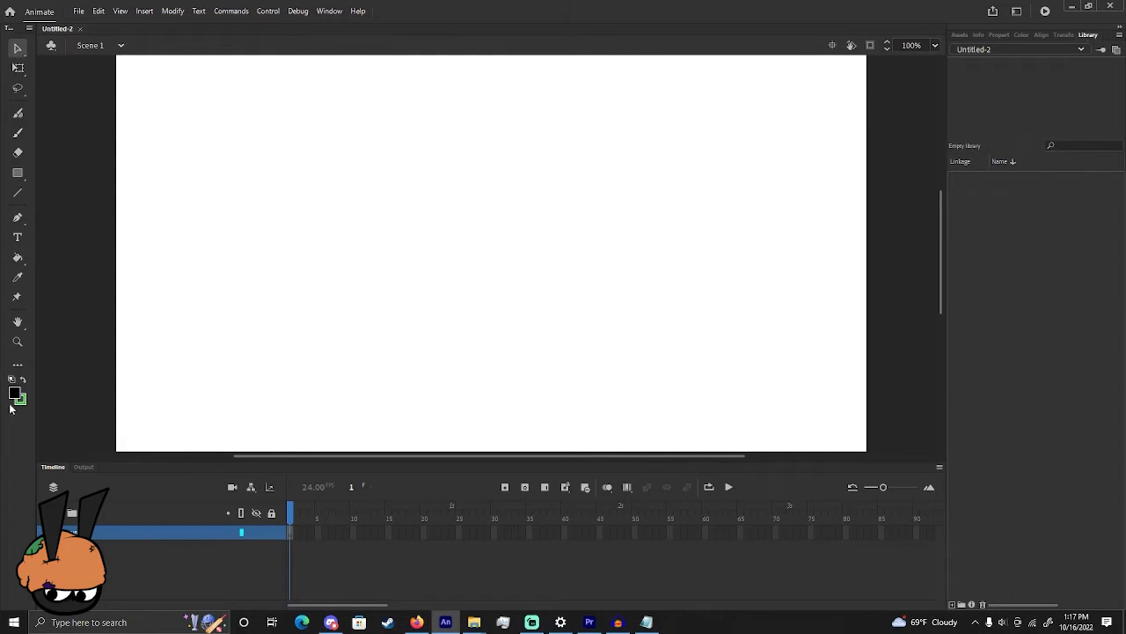
pyautogui.click(18, 133)
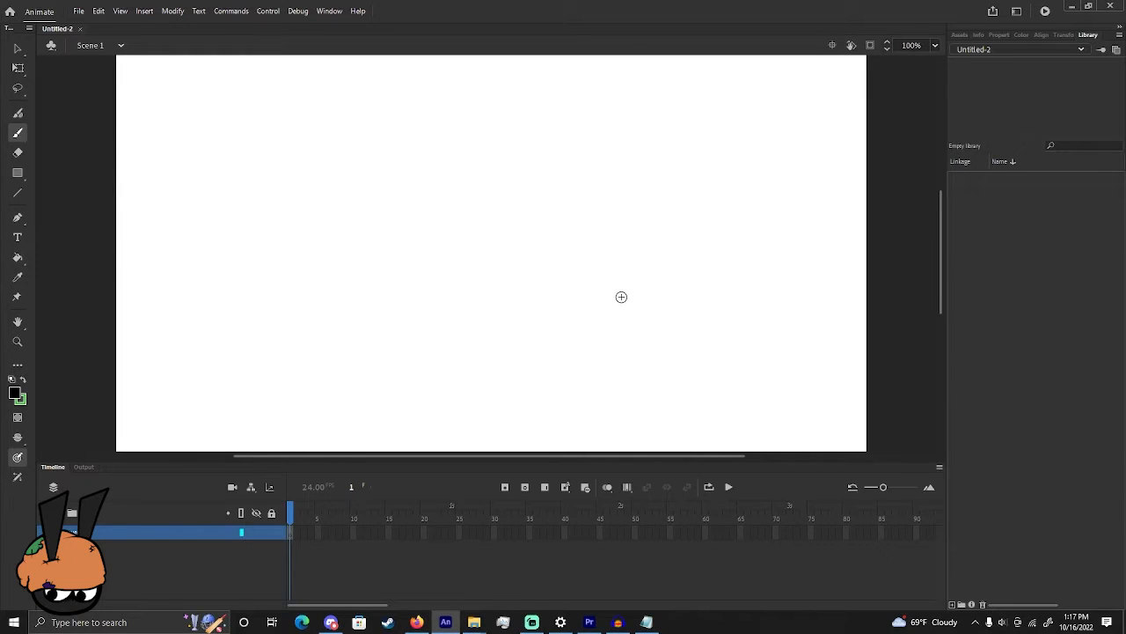
pyautogui.click(329, 11)
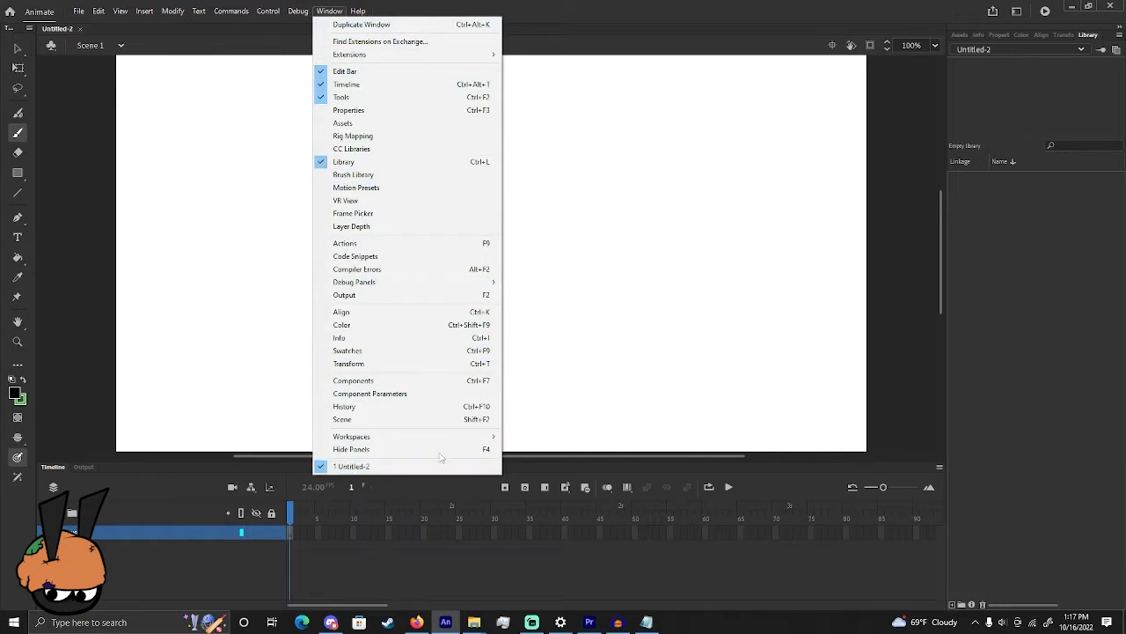
pyautogui.click(574, 18)
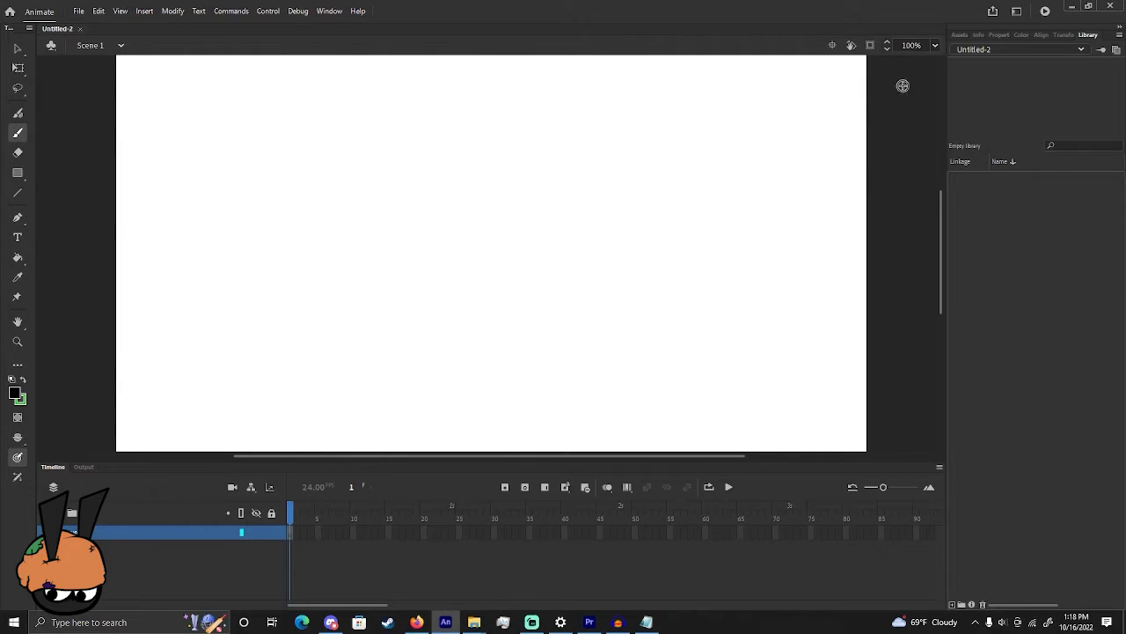
pyautogui.click(992, 35)
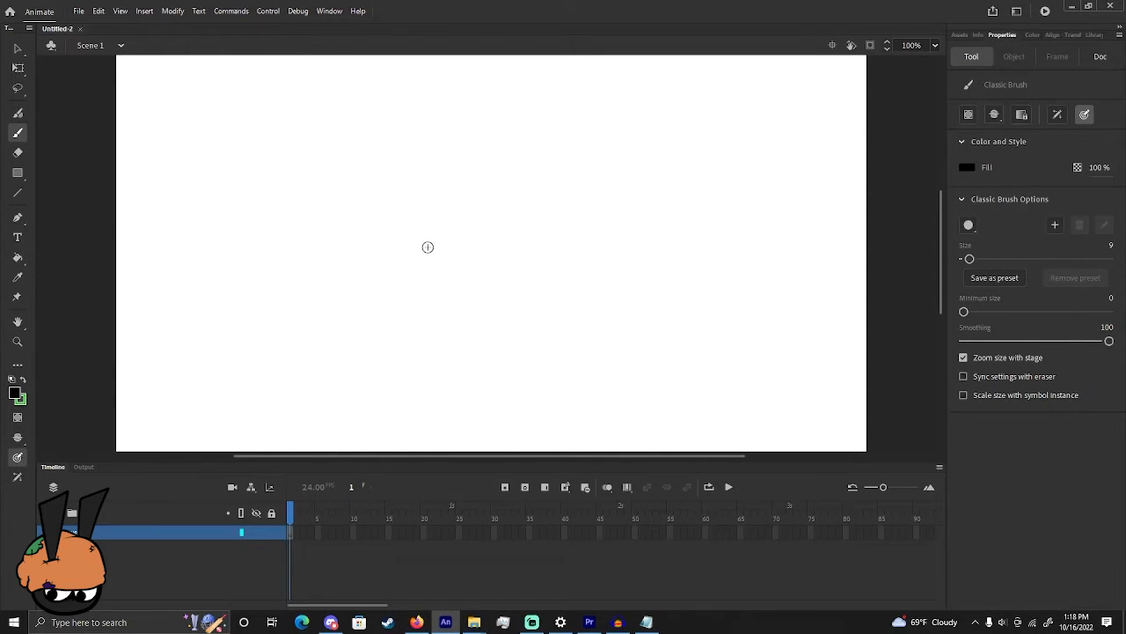
# Test the Classic Brush with a few freehand strokes on the empty canvas and undo them all
pyautogui.moveTo(171, 324); pyautogui.dragTo(573, 184)
pyautogui.moveTo(536, 400)
pyautogui.mouseDown()
pyautogui.moveTo(420, 291)
pyautogui.moveTo(541, 394)
pyautogui.mouseUp()
pyautogui.moveTo(678, 196)
pyautogui.mouseDown()
pyautogui.moveTo(624, 302)
pyautogui.moveTo(657, 304)
pyautogui.mouseUp()
pyautogui.hotkey('ctrl', 'z')
pyautogui.hotkey('ctrl', 'z')
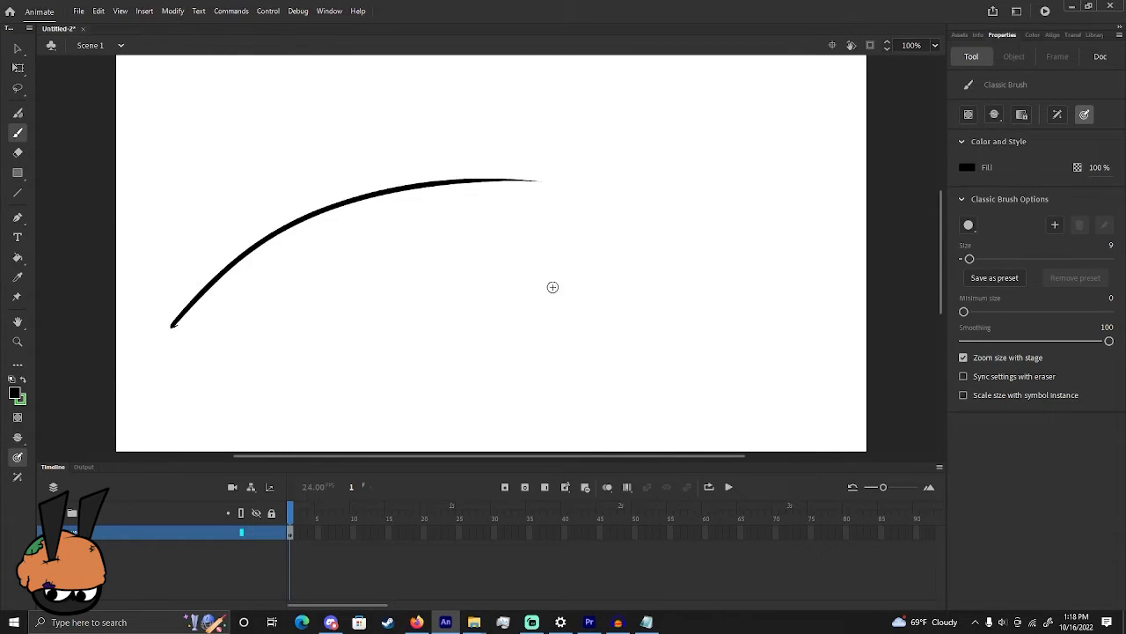
pyautogui.hotkey('ctrl', 'z')
pyautogui.moveTo(137, 327)
pyautogui.mouseDown()
pyautogui.moveTo(146, 310)
pyautogui.moveTo(314, 320)
pyautogui.moveTo(415, 307)
pyautogui.mouseUp()
pyautogui.hotkey('ctrl', 'z')
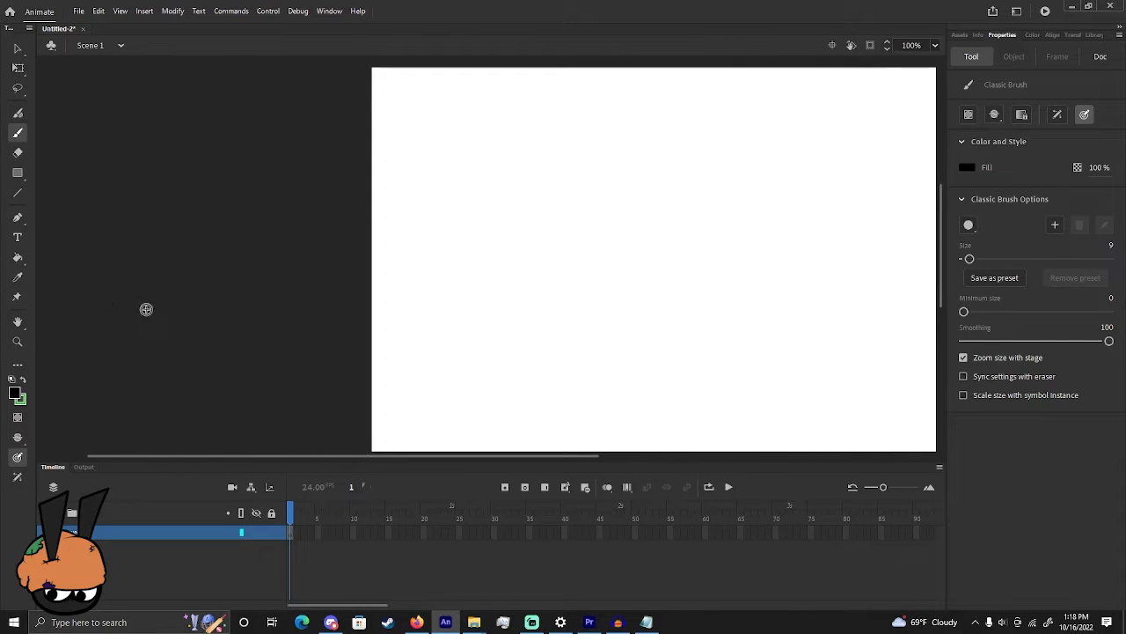
pyautogui.moveTo(280, 277)
pyautogui.mouseDown()
pyautogui.moveTo(269, 230)
pyautogui.moveTo(365, 170)
pyautogui.moveTo(347, 236)
pyautogui.moveTo(409, 239)
pyautogui.moveTo(313, 324)
pyautogui.mouseUp()
pyautogui.hotkey('ctrl', 'z')
pyautogui.hotkey('ctrl', 'z')
pyautogui.hotkey('ctrl', 'z')
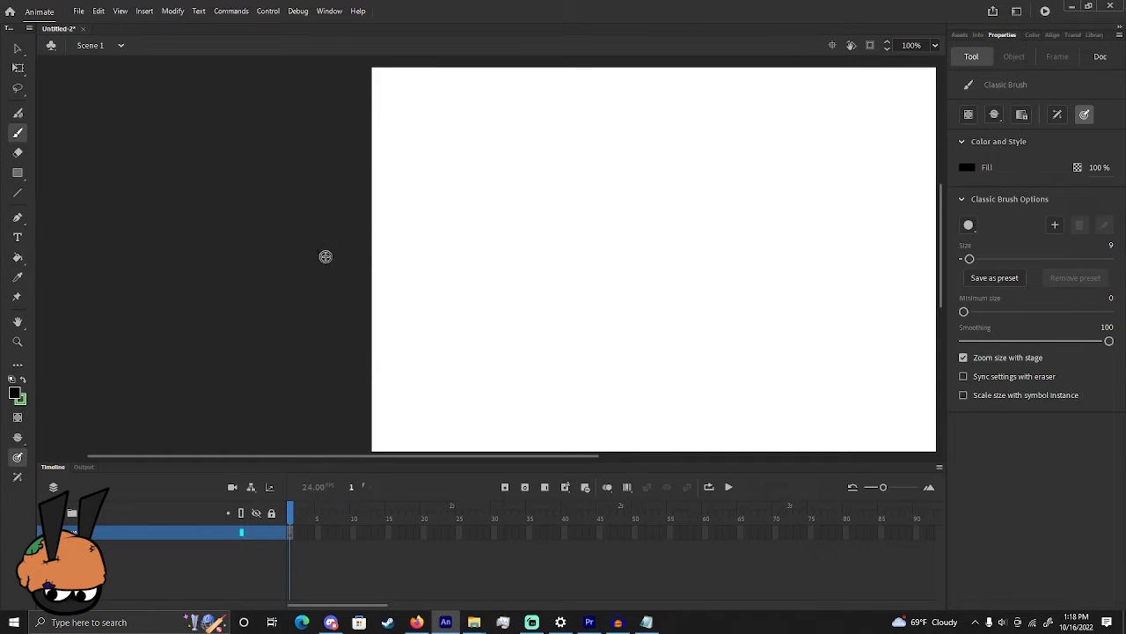
# Draw a closed round head outline about 170 × 153 px near the middle of the stage with the Classic Brush
pyautogui.hscroll(5, 314, 258)
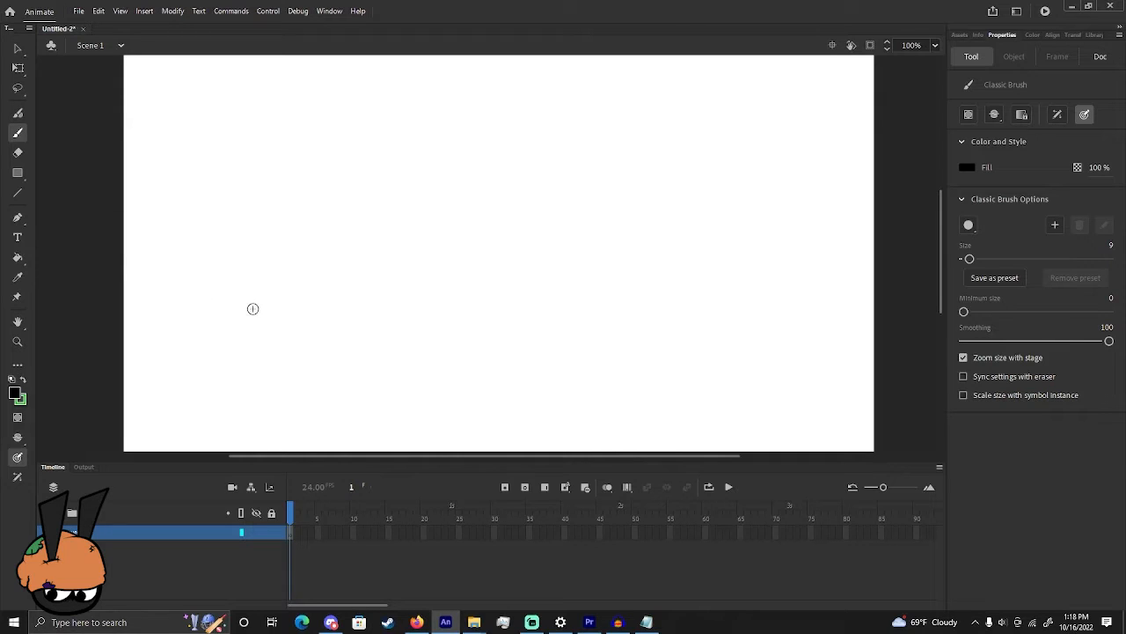
pyautogui.moveTo(512, 256)
pyautogui.mouseDown()
pyautogui.moveTo(473, 267)
pyautogui.moveTo(546, 326)
pyautogui.moveTo(526, 254)
pyautogui.moveTo(475, 267)
pyautogui.mouseUp()
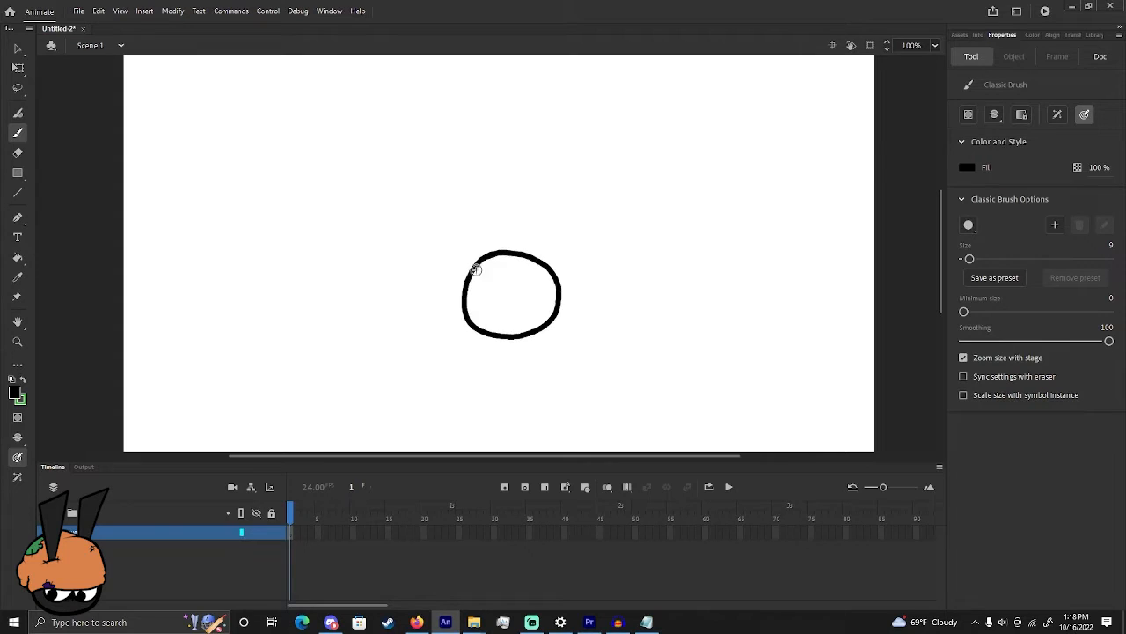
# Select the whole head outline and convert it to a Graphic symbol named BillyHead
pyautogui.hotkey('ctrl', '=')
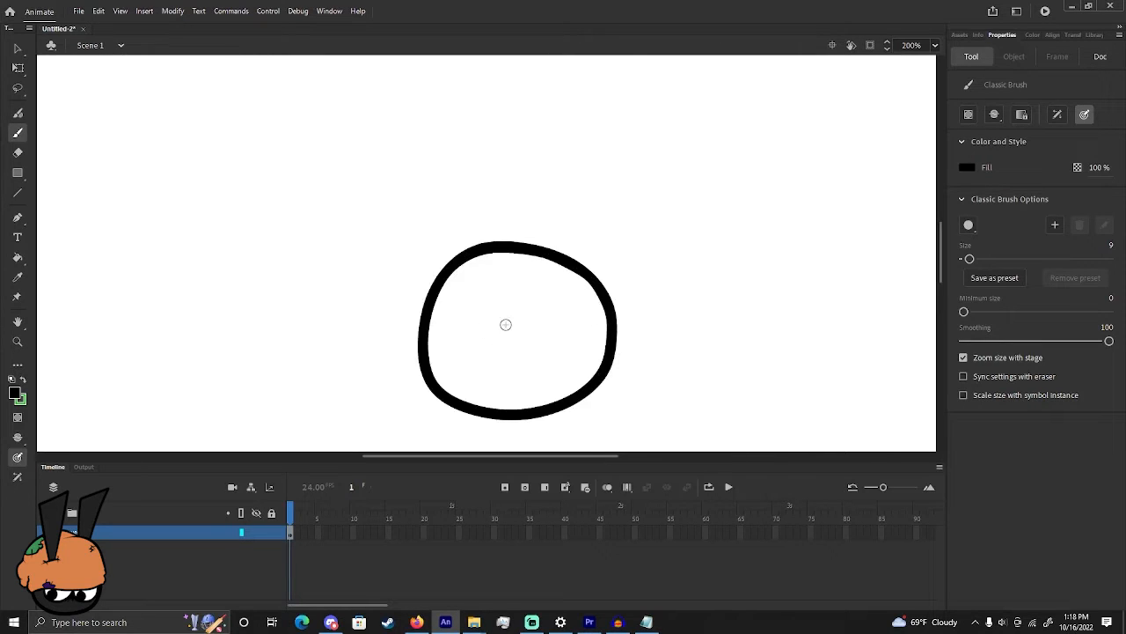
pyautogui.click(17, 50)
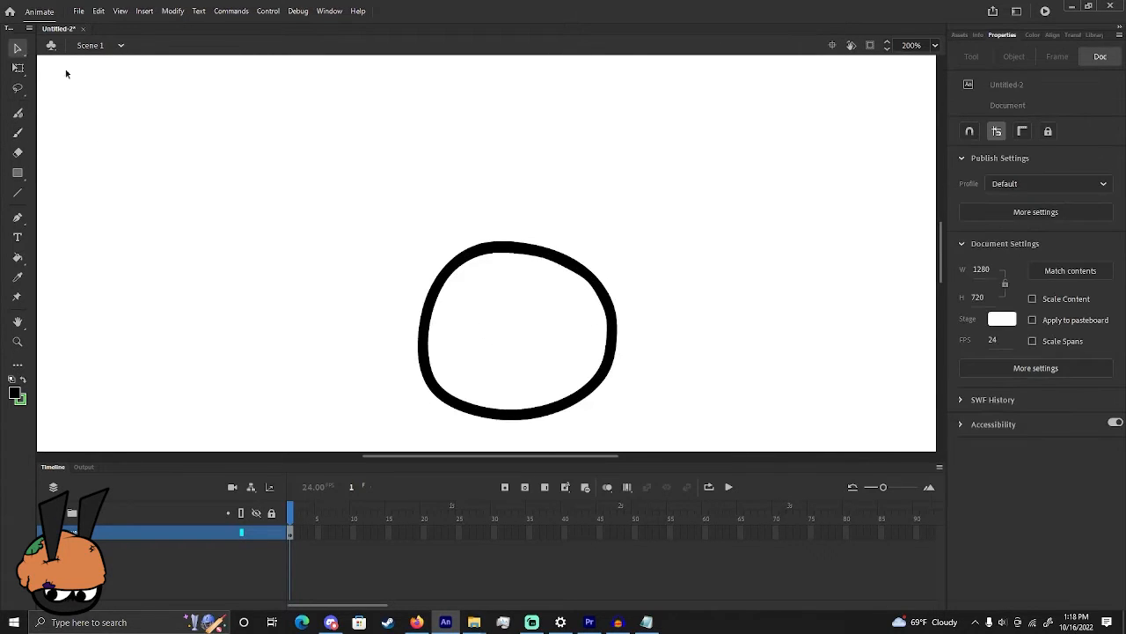
pyautogui.moveTo(362, 202); pyautogui.dragTo(725, 453)
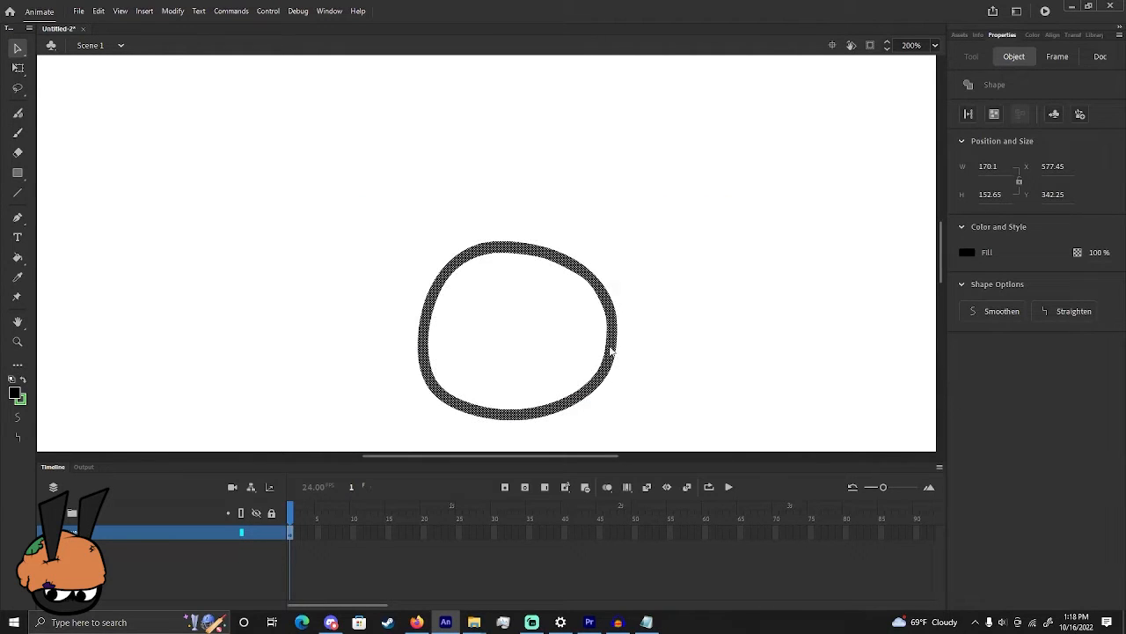
pyautogui.rightClick(610, 348)
pyautogui.click(639, 326)
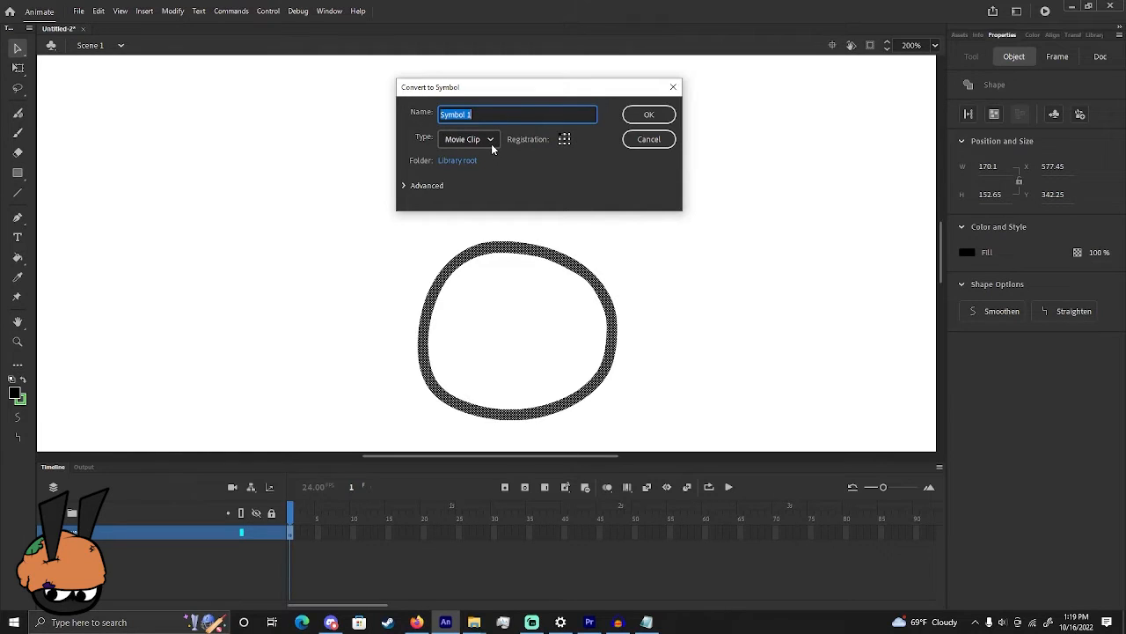
pyautogui.click(456, 139)
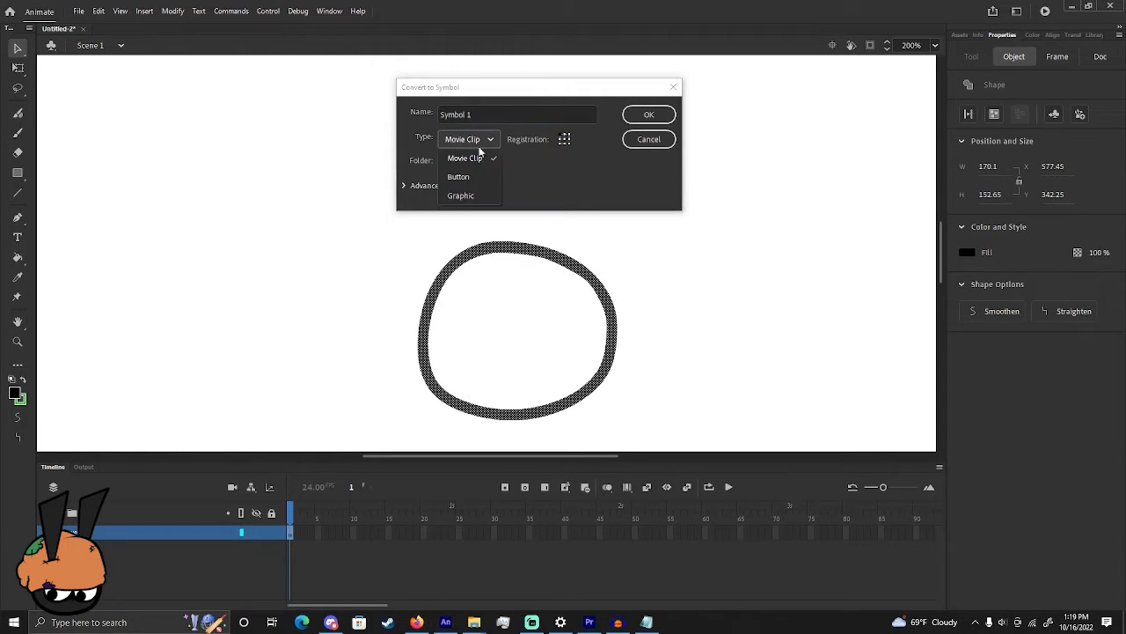
pyautogui.click(486, 197)
pyautogui.moveTo(491, 113); pyautogui.dragTo(423, 113)
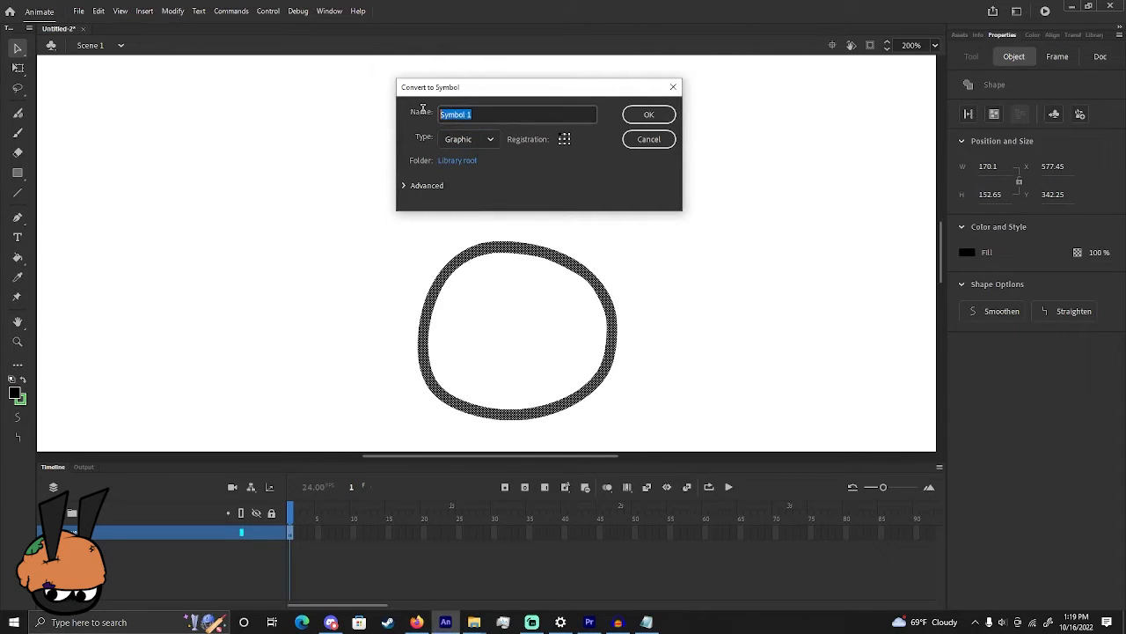
pyautogui.write('Bi')
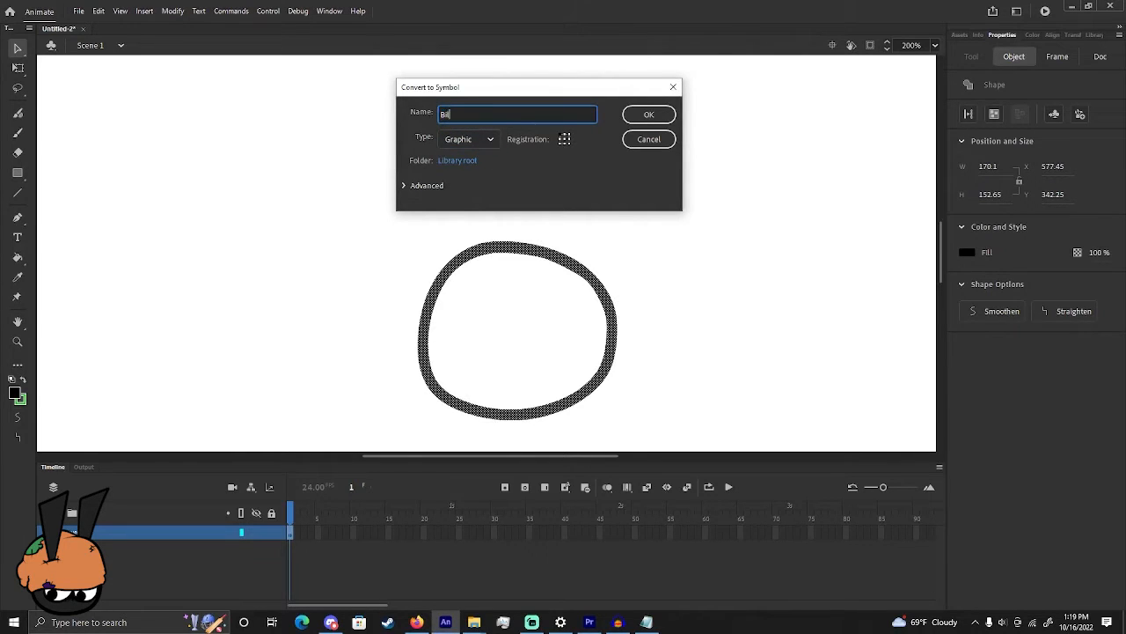
pyautogui.press('Return')
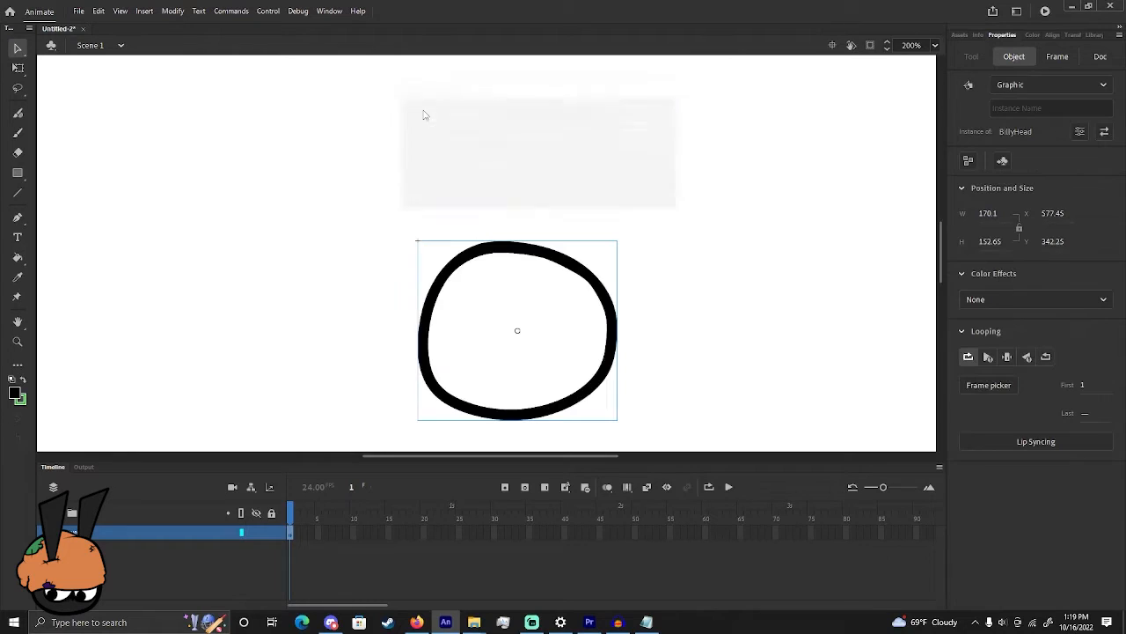
pyautogui.rightClick(499, 255)
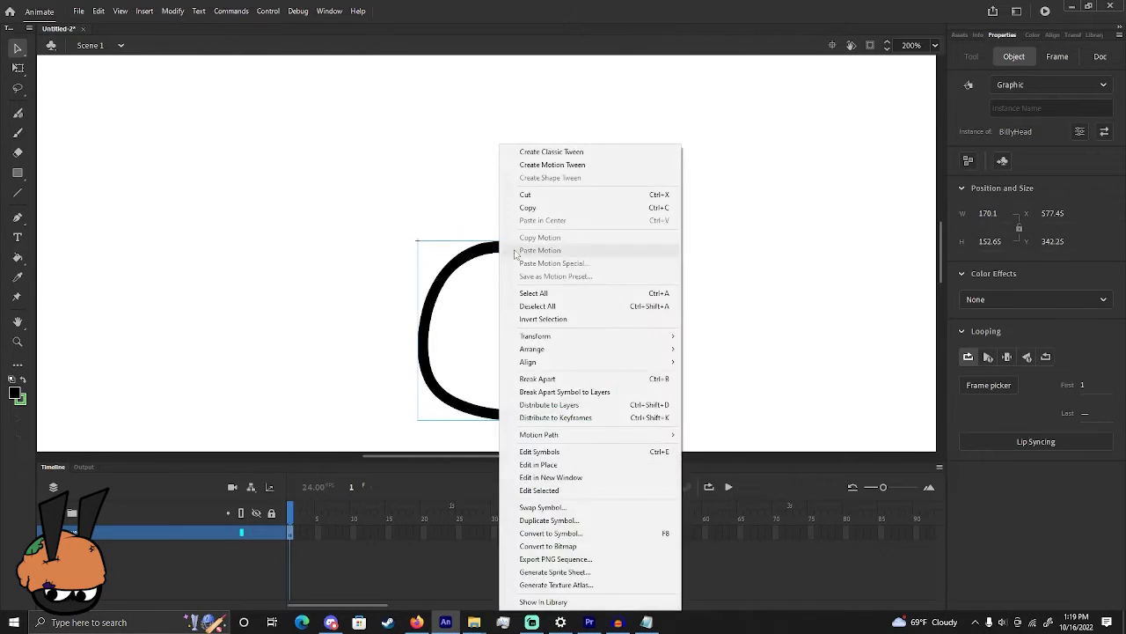
pyautogui.click(567, 546)
pyautogui.hotkey('ctrl', 'z')
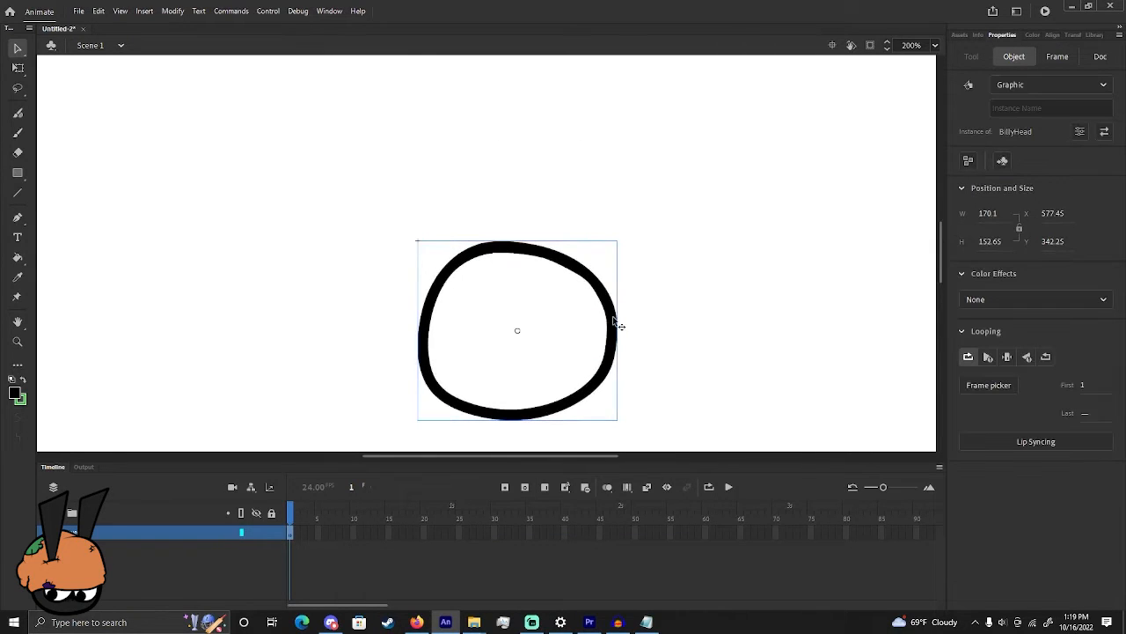
# Nest the BillyHead instance inside a new Graphic symbol named Billy_Idle
pyautogui.rightClick(616, 322)
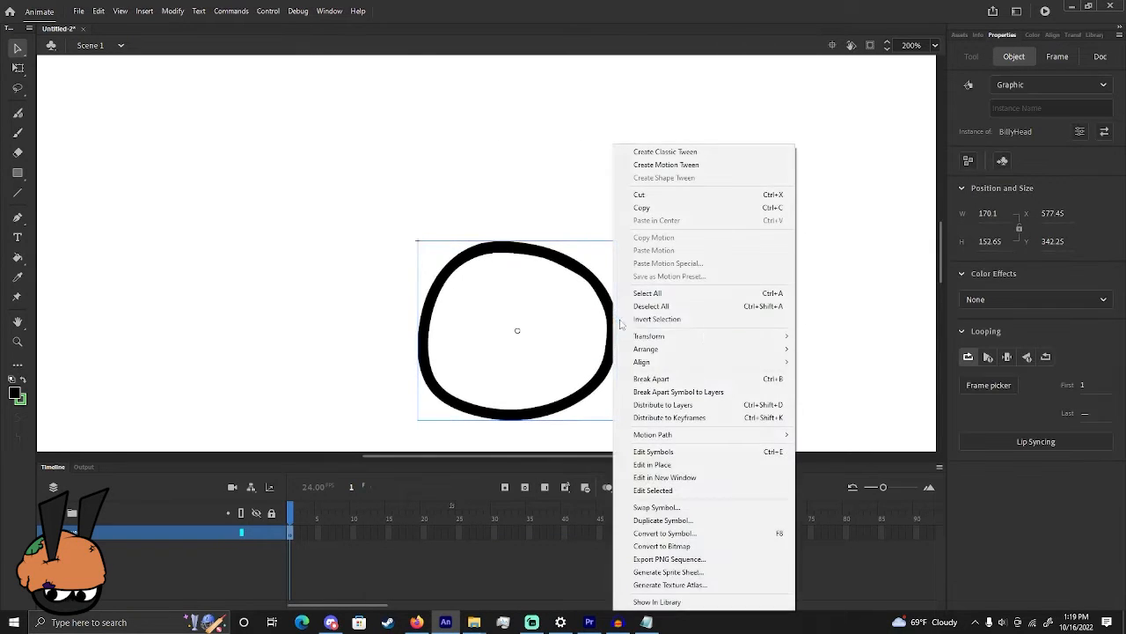
pyautogui.click(666, 533)
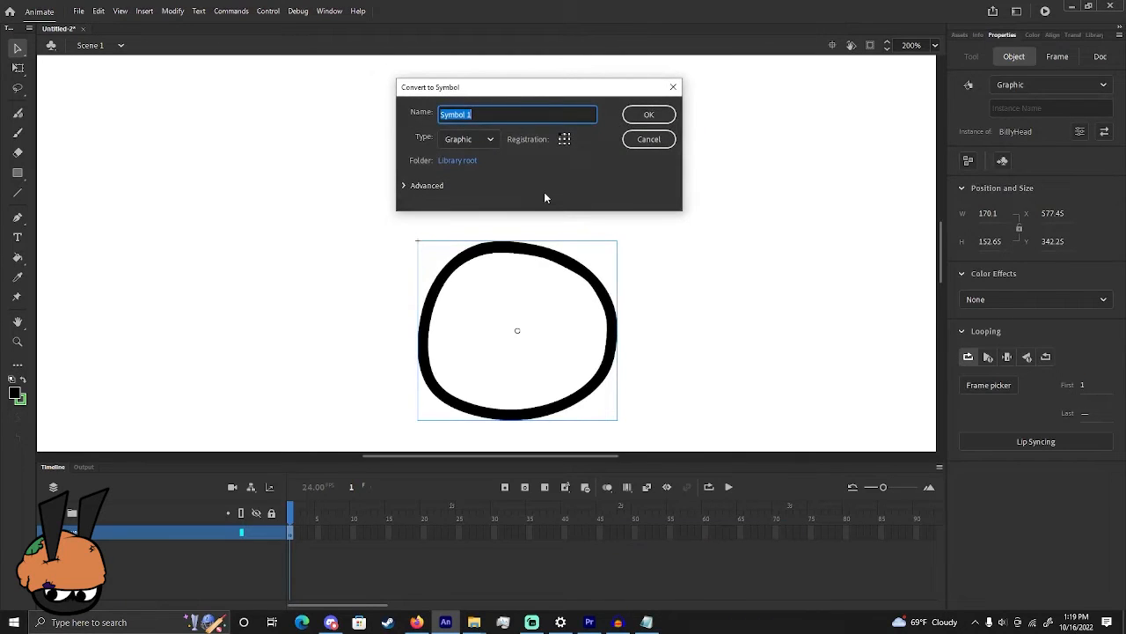
pyautogui.write('Billy_Idle')
pyautogui.press('Return')
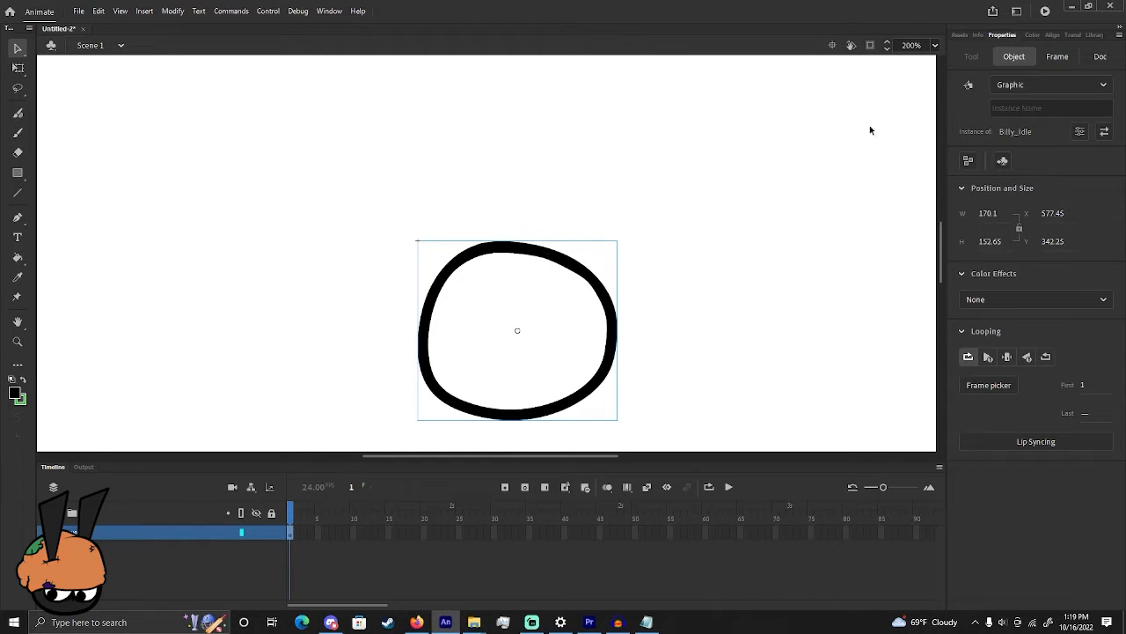
# Compare the previews of the BillyHead and Billy_Idle symbols in the document's library
pyautogui.click(1088, 34)
pyautogui.click(1035, 182)
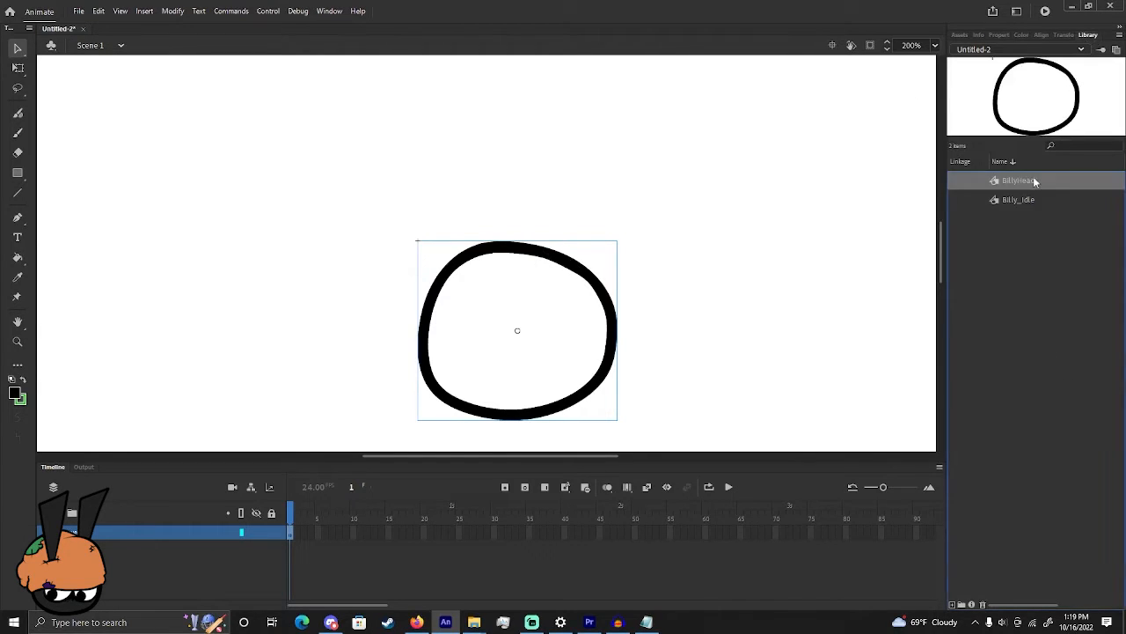
pyautogui.click(1033, 200)
pyautogui.click(1031, 184)
pyautogui.click(1024, 199)
pyautogui.click(1020, 186)
# Open Billy_Idle for editing, look inside its nested BillyHead symbol, and return to the Billy_Idle level
pyautogui.doubleClick(610, 321)
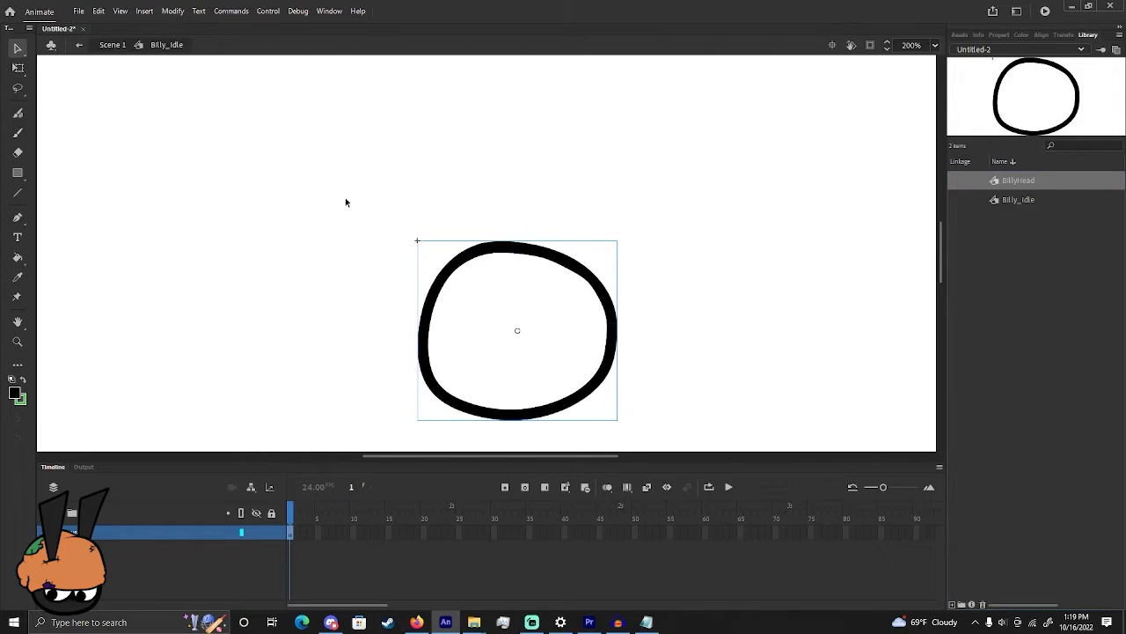
pyautogui.doubleClick(513, 251)
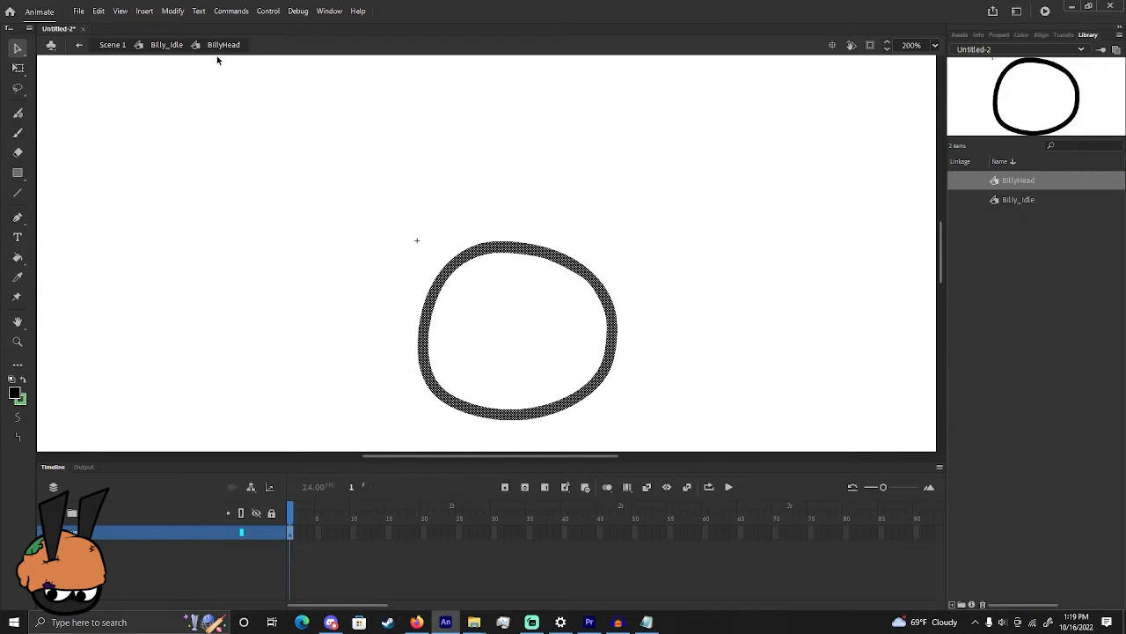
pyautogui.click(160, 49)
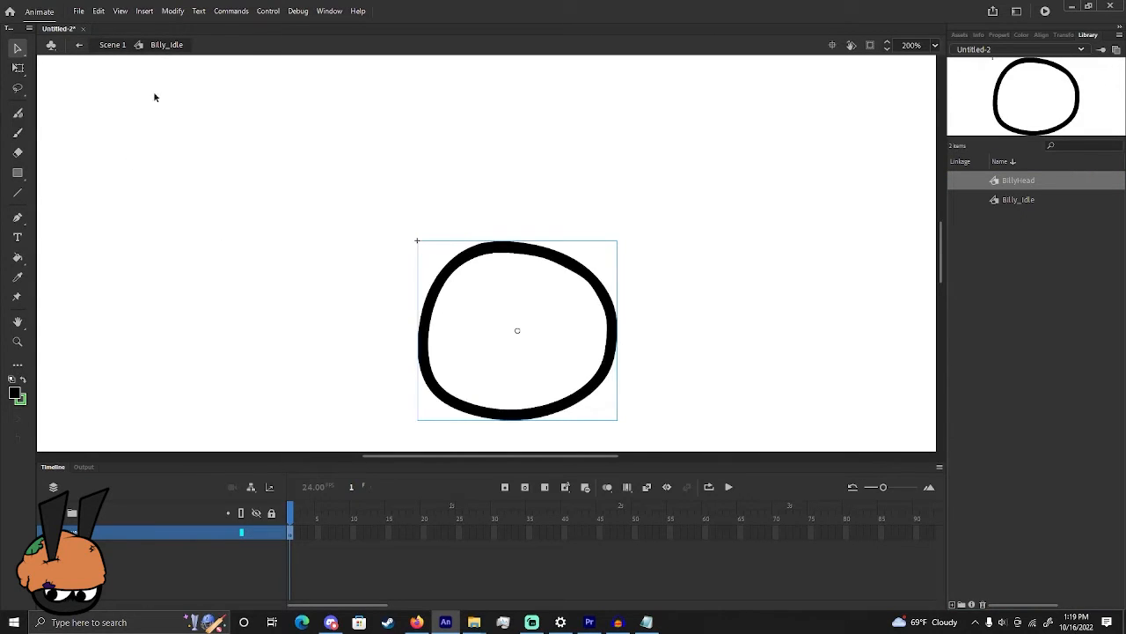
# Add a layer above the head inside Billy_Idle and brush two dot eyes and a smiling mouth on it
pyautogui.click(53, 486)
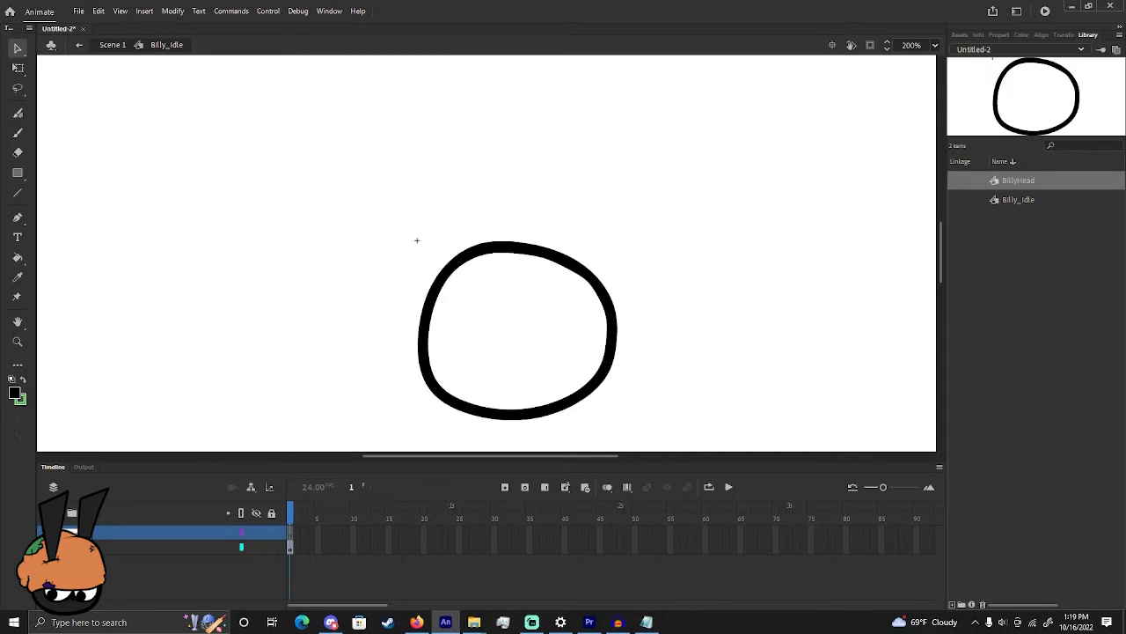
pyautogui.click(18, 132)
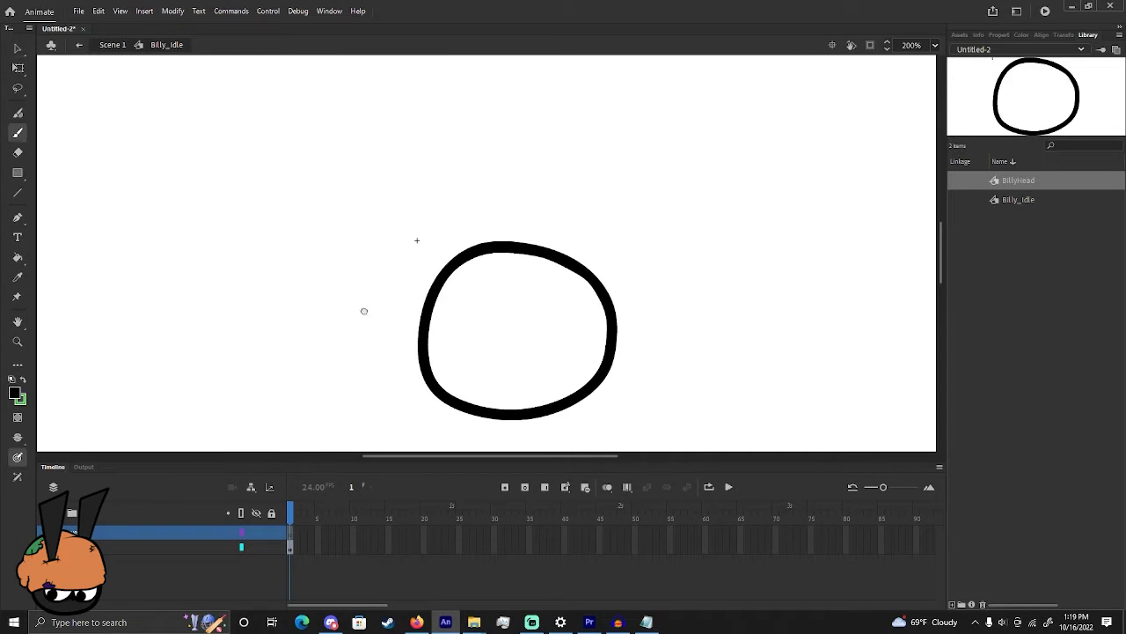
pyautogui.scroll(-1, 364, 278)
pyautogui.moveTo(556, 305); pyautogui.dragTo(550, 306)
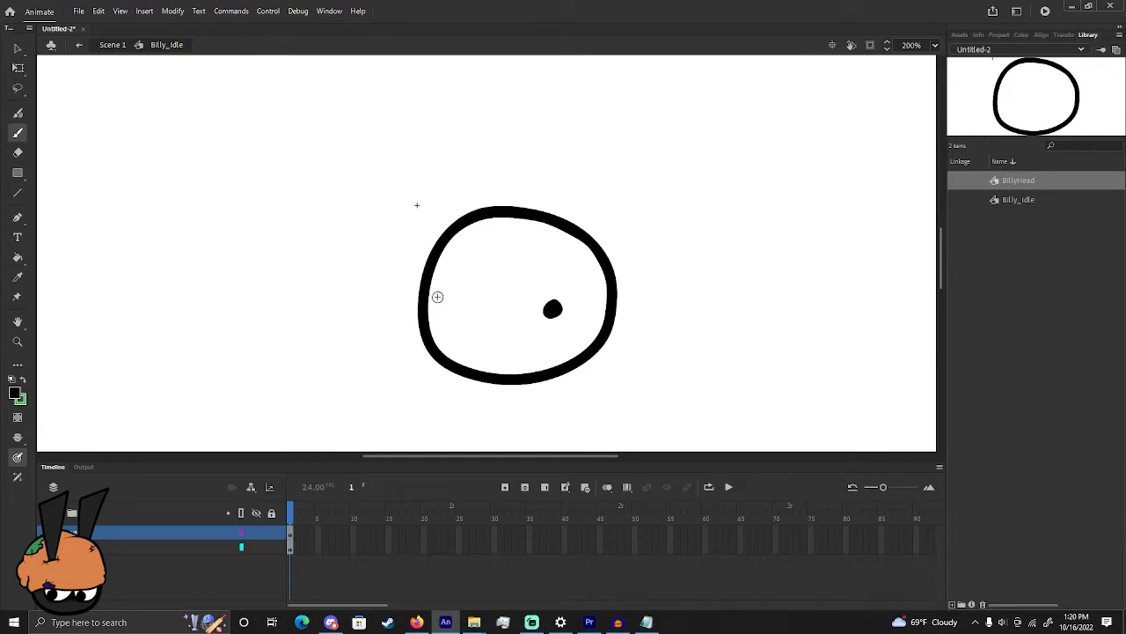
pyautogui.moveTo(468, 304)
pyautogui.mouseDown()
pyautogui.moveTo(455, 335)
pyautogui.moveTo(484, 353)
pyautogui.moveTo(556, 338)
pyautogui.mouseUp()
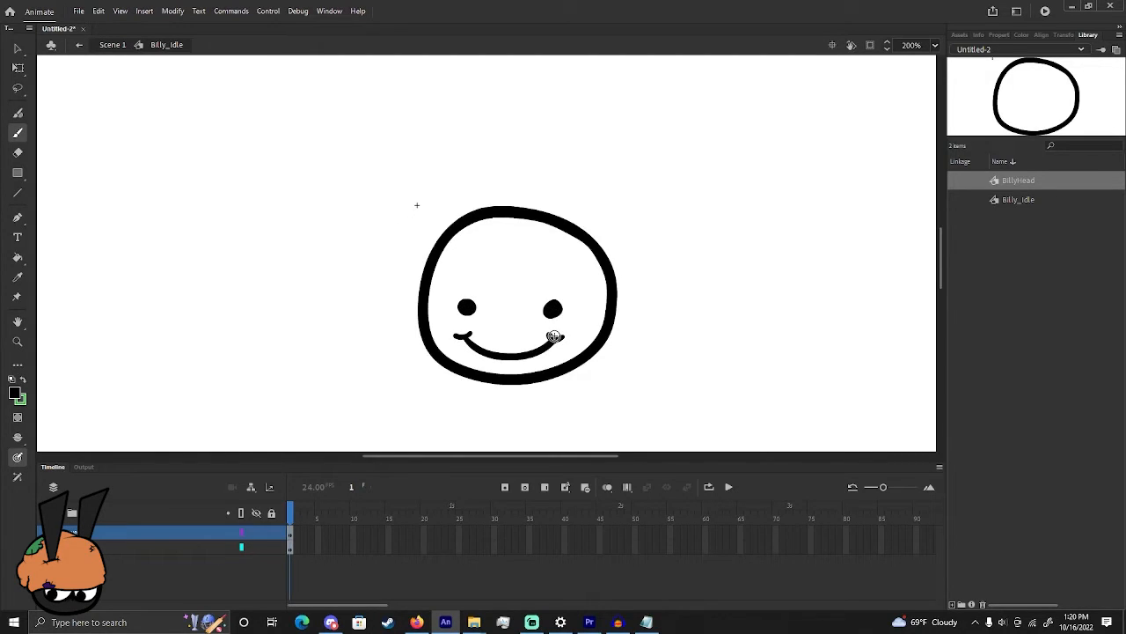
# Select the eyes and mouth on the new layer and convert them to a symbol named "billy face"
pyautogui.click(17, 48)
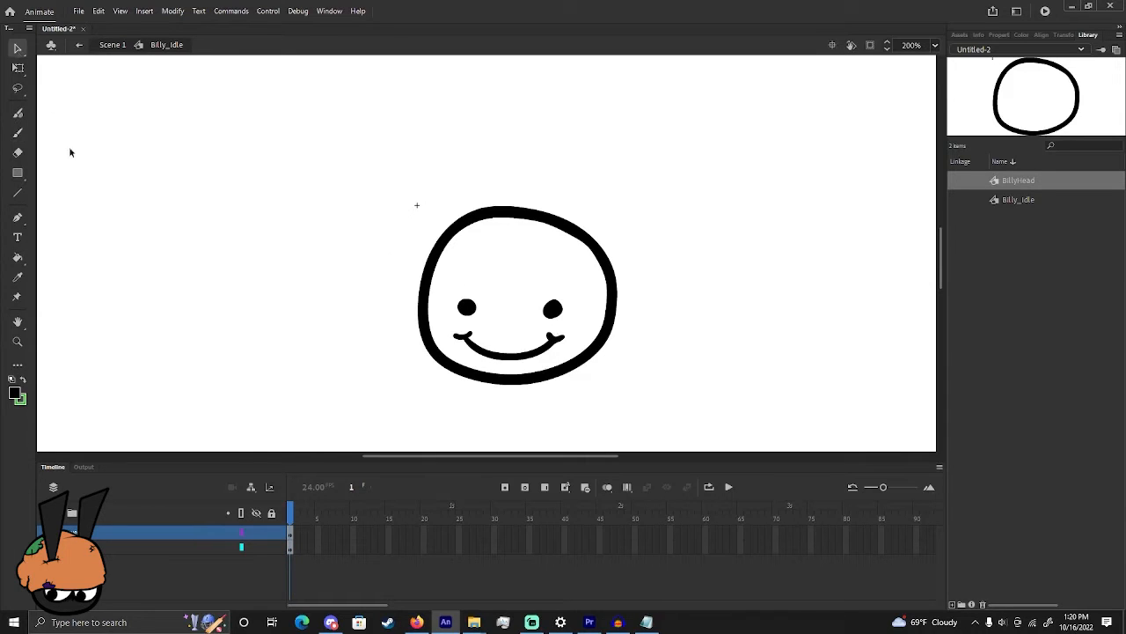
pyautogui.click(208, 531)
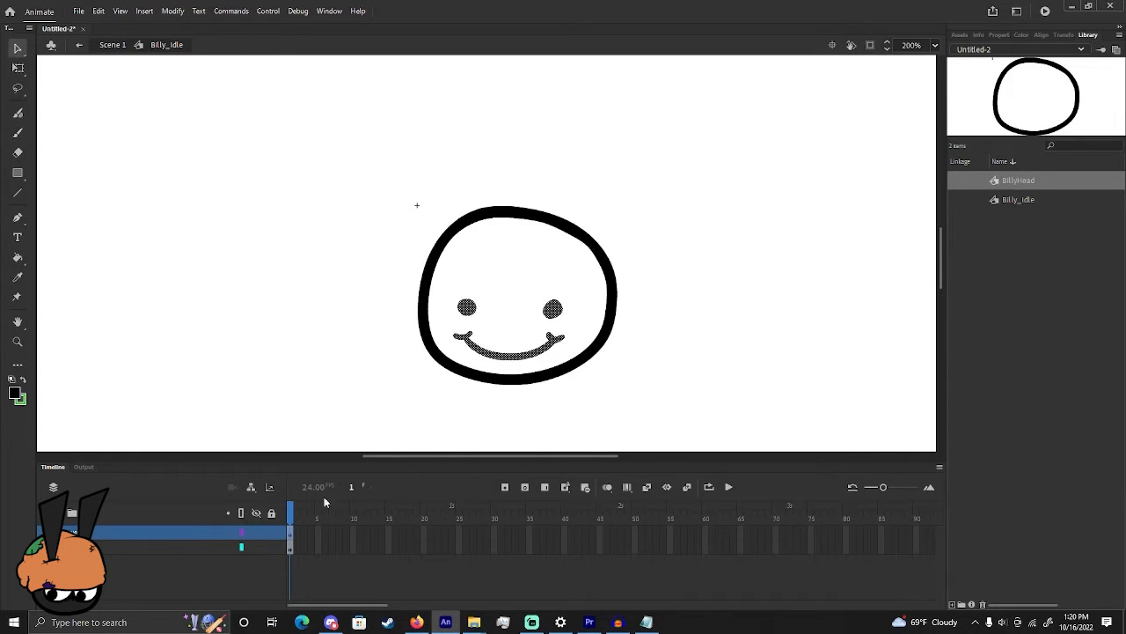
pyautogui.rightClick(473, 321)
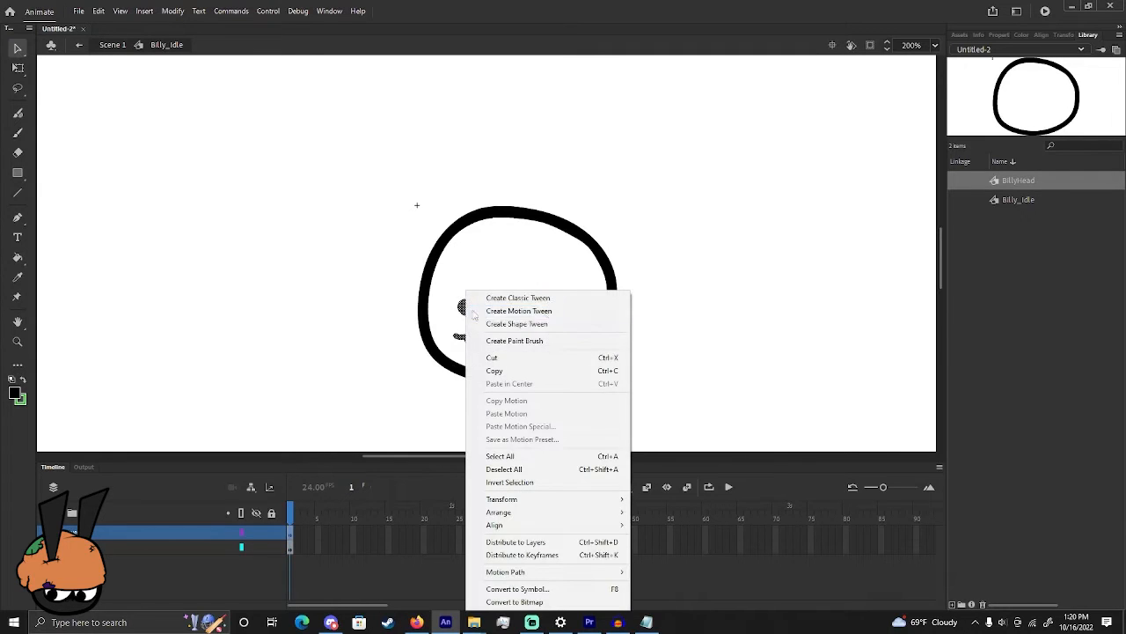
pyautogui.click(581, 588)
pyautogui.write('billy face')
pyautogui.press('Return')
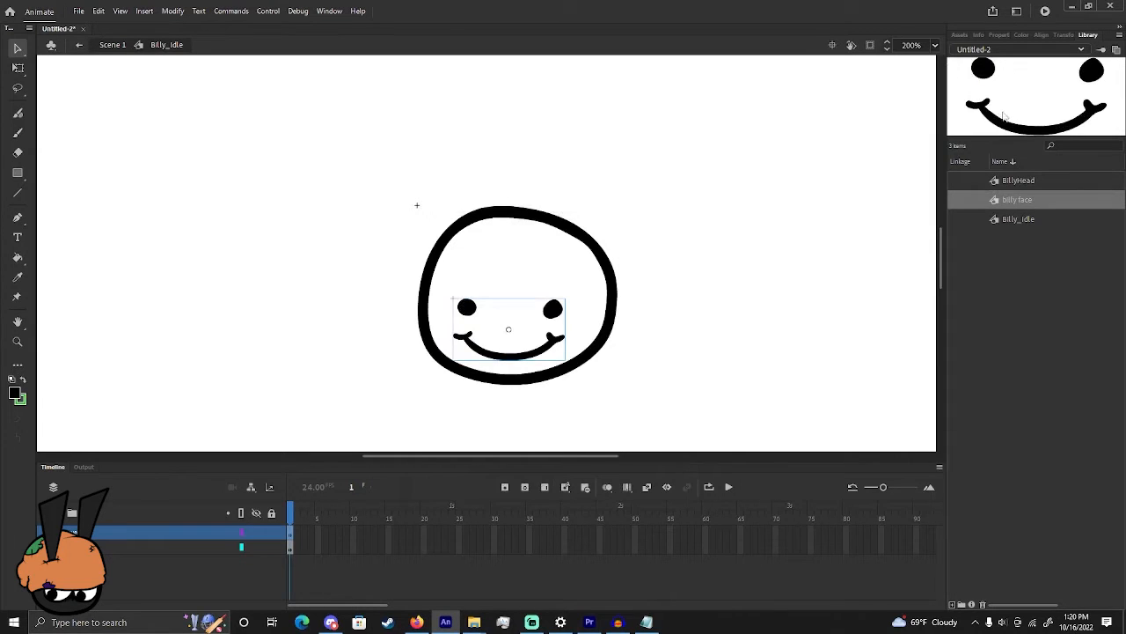
# Check the library previews of BillyHead and Billy_Idle, and shift the billy face symbol slightly up and to the right inside the head
pyautogui.click(1034, 180)
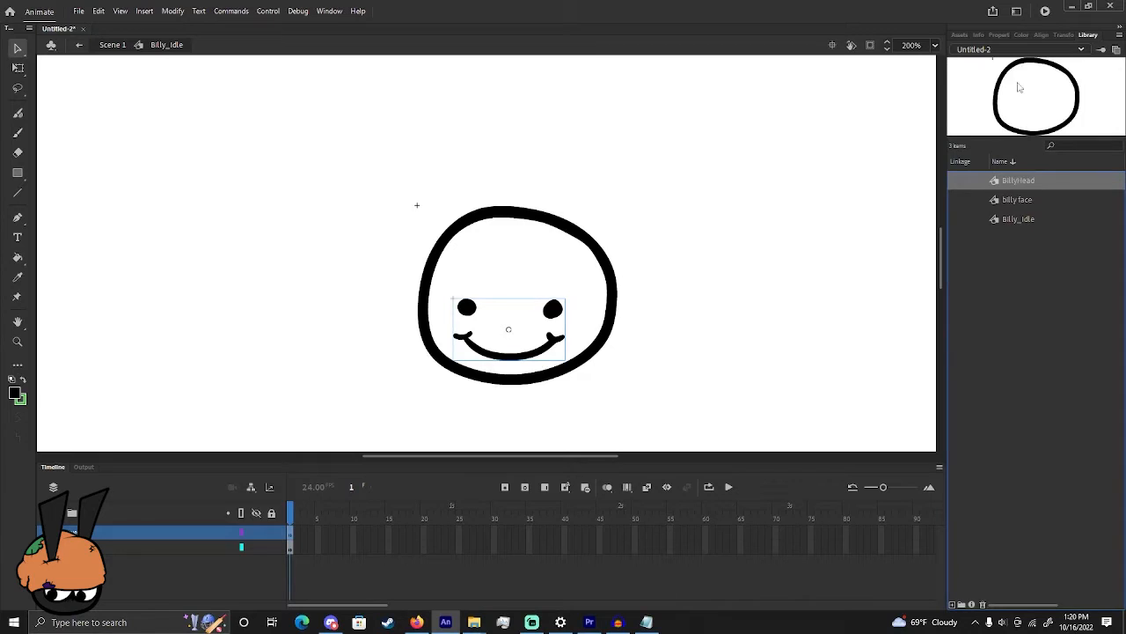
pyautogui.click(1018, 219)
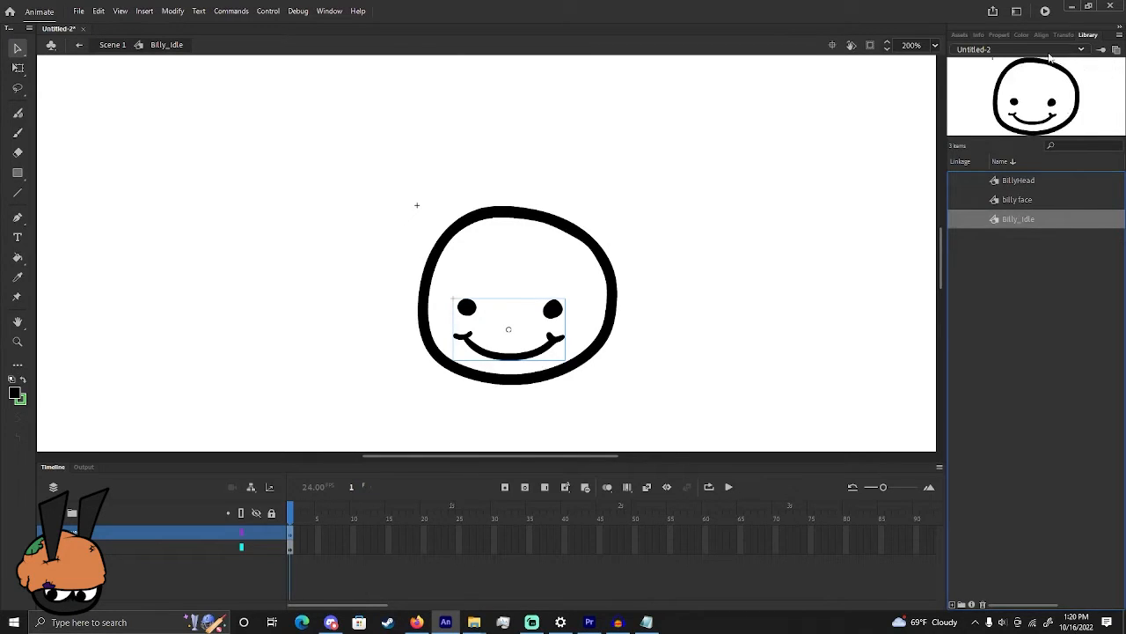
pyautogui.moveTo(558, 309)
pyautogui.mouseDown()
pyautogui.moveTo(566, 289)
pyautogui.moveTo(570, 302)
pyautogui.mouseUp()
pyautogui.click(666, 303)
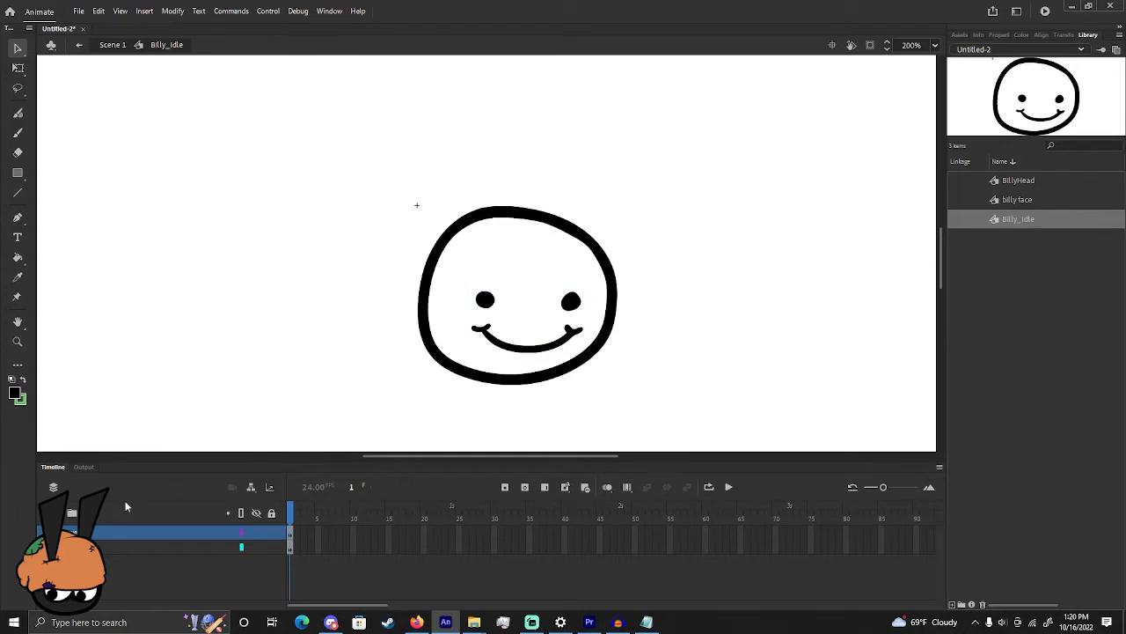
# Add a new layer in Billy_Idle and place it beneath the face and head layers
pyautogui.click(54, 512)
pyautogui.moveTo(88, 533); pyautogui.dragTo(88, 568)
pyautogui.moveTo(291, 356); pyautogui.dragTo(165, 229)
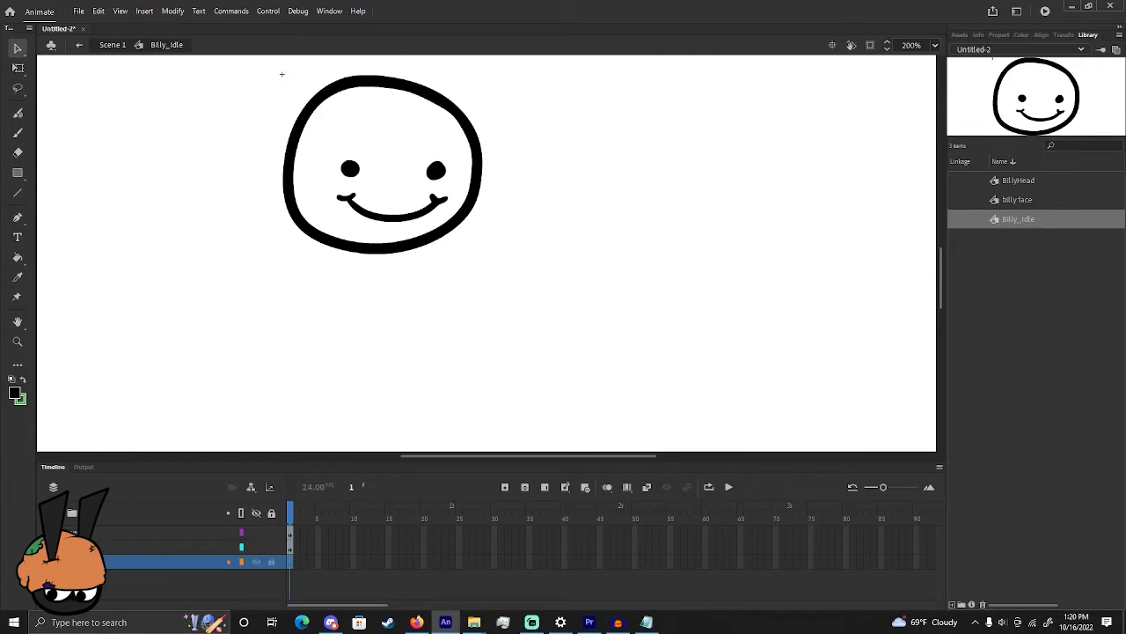
# Rename the head layer, the face layer and the new empty layer beneath them
pyautogui.doubleClick(88, 546)
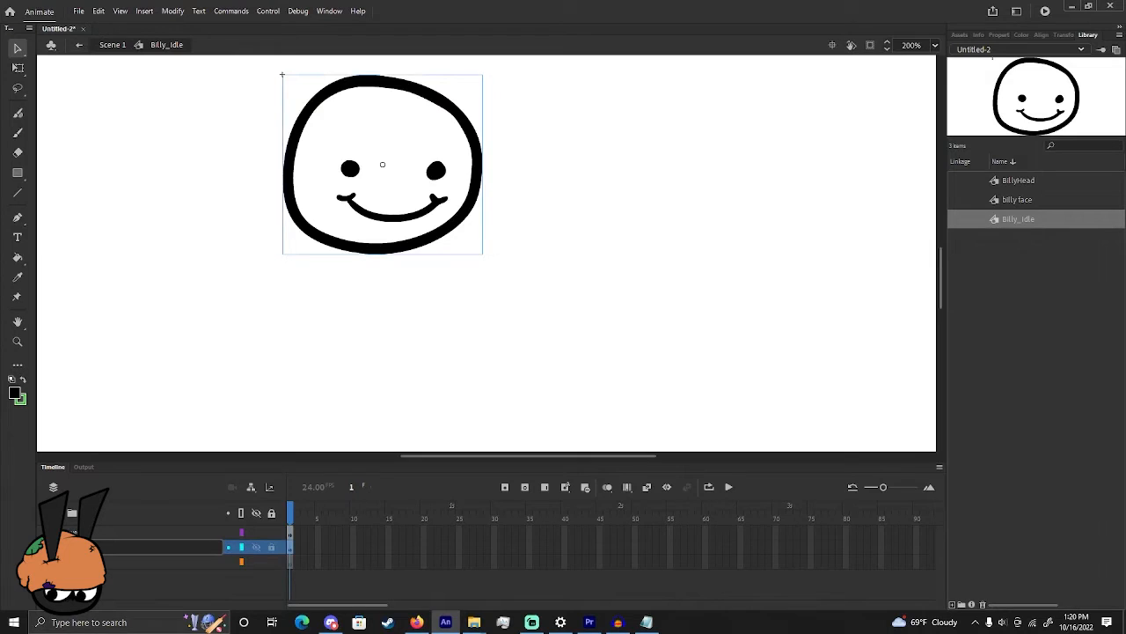
pyautogui.press('Return')
pyautogui.click(622, 338)
pyautogui.click(93, 532)
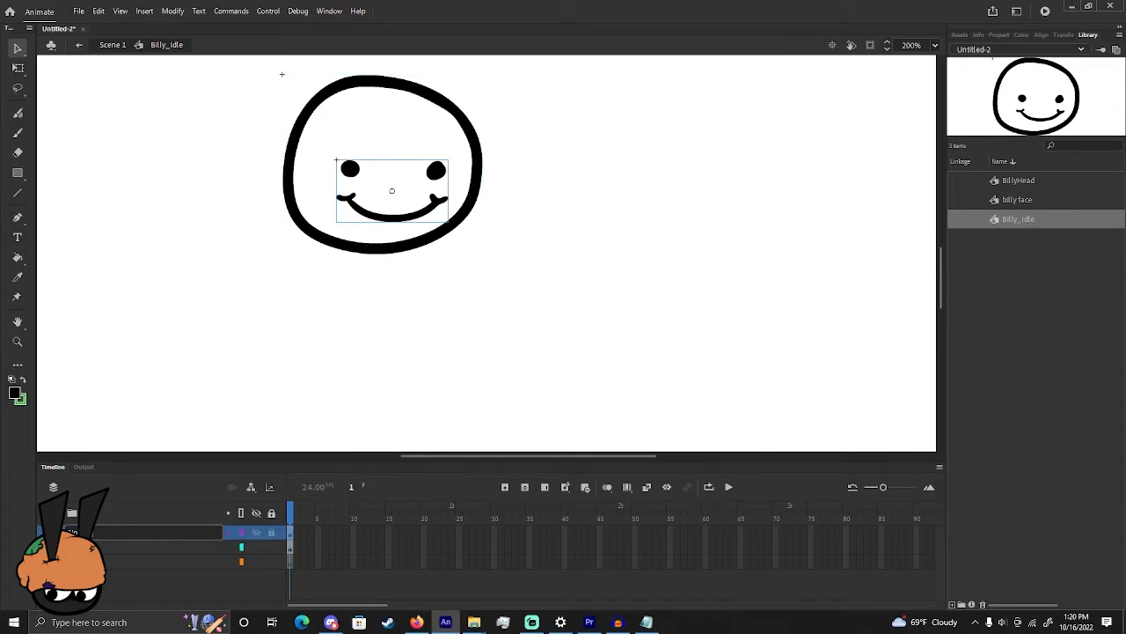
pyautogui.press('Return')
pyautogui.doubleClick(92, 561)
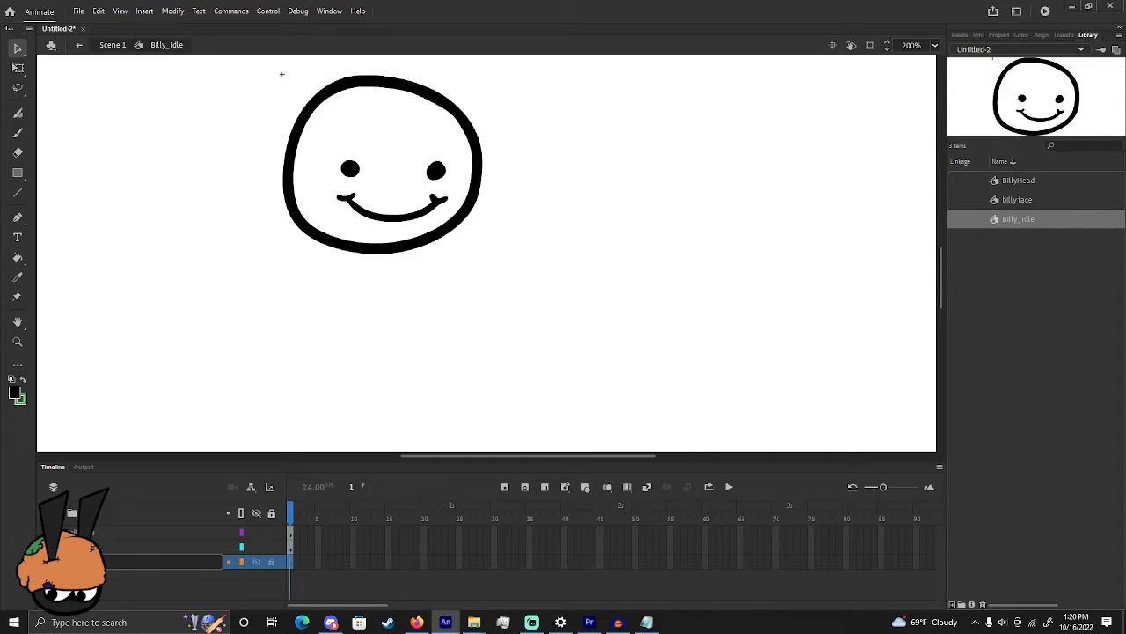
pyautogui.press('Return')
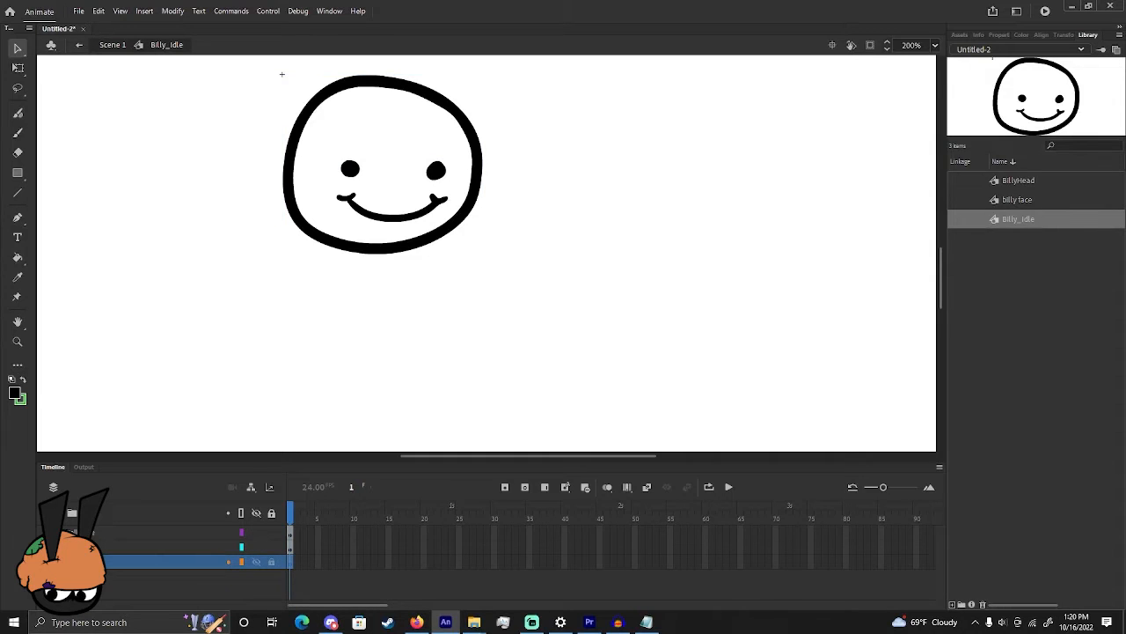
# Brush the lower body below the head on the bottom layer, with two curved sides and two stubby rounded legs
pyautogui.click(18, 132)
pyautogui.moveTo(396, 323); pyautogui.dragTo(520, 360)
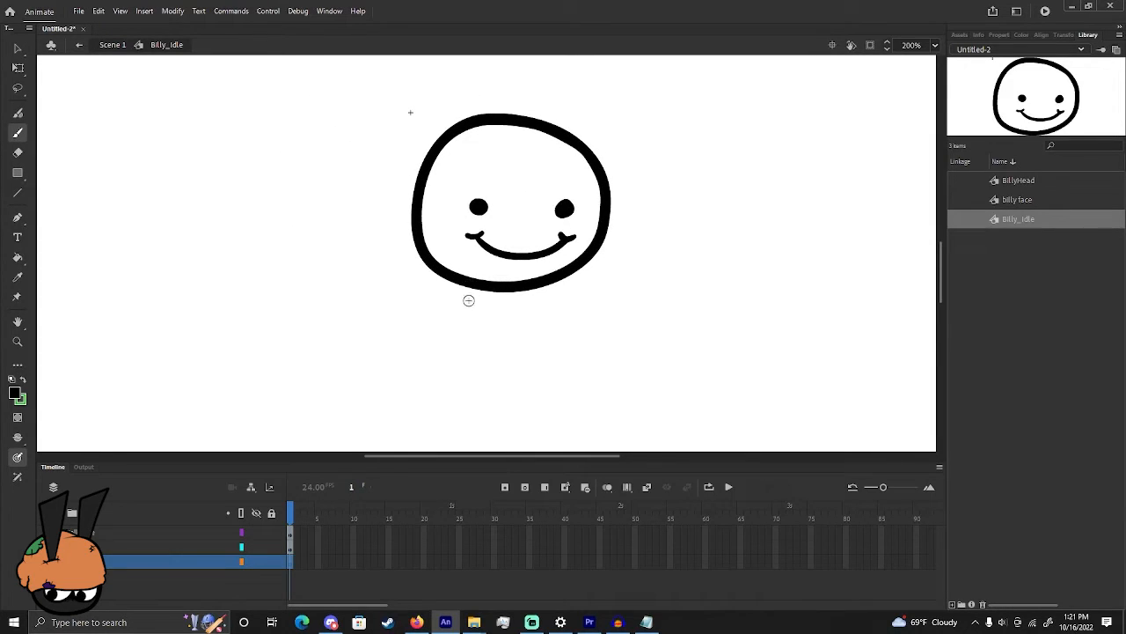
pyautogui.moveTo(464, 310)
pyautogui.mouseDown()
pyautogui.moveTo(461, 357)
pyautogui.moveTo(476, 368)
pyautogui.moveTo(517, 366)
pyautogui.moveTo(499, 351)
pyautogui.moveTo(547, 345)
pyautogui.mouseUp()
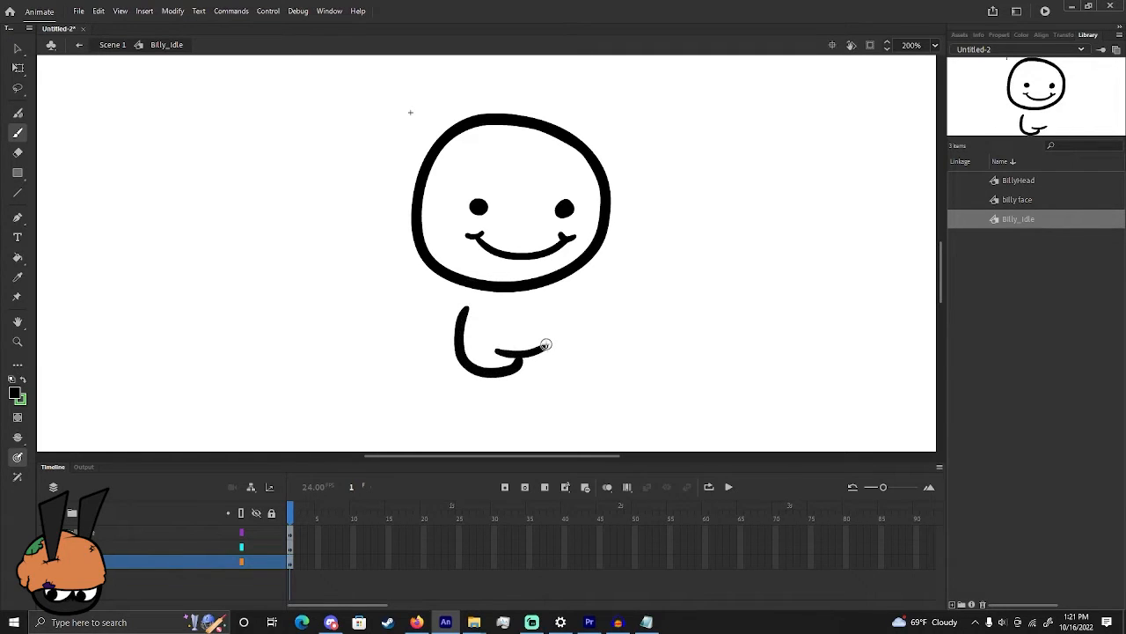
pyautogui.moveTo(567, 304)
pyautogui.mouseDown()
pyautogui.moveTo(571, 356)
pyautogui.moveTo(528, 370)
pyautogui.mouseUp()
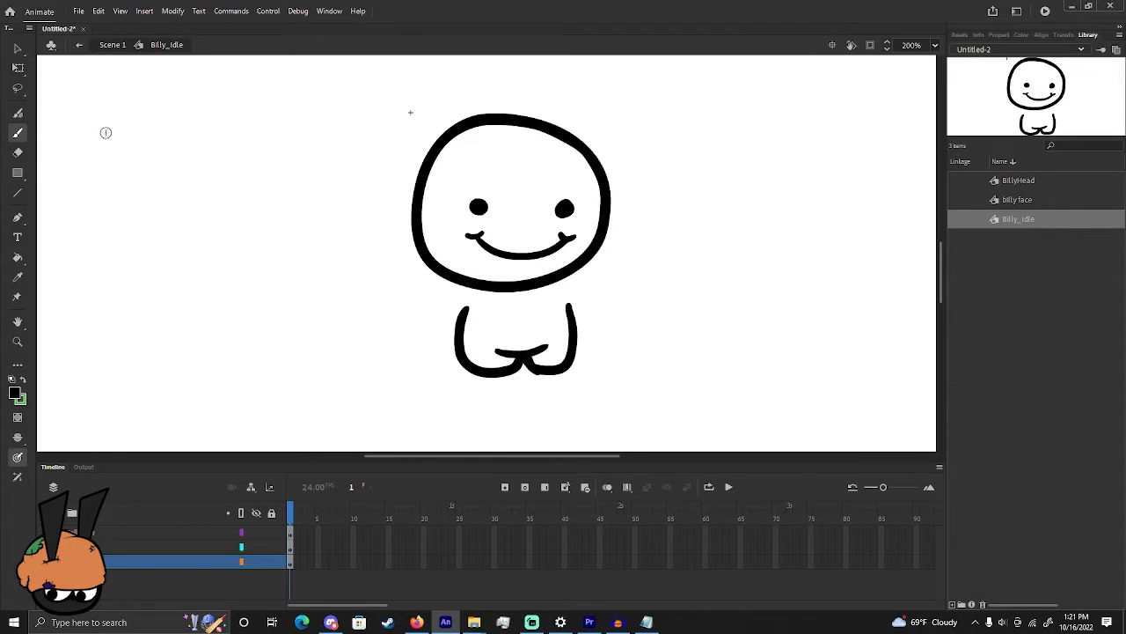
# Shift the lower body slightly left and brush a rounded top that overlaps the head to close the body outline
pyautogui.press('v')
pyautogui.moveTo(458, 327); pyautogui.dragTo(466, 334)
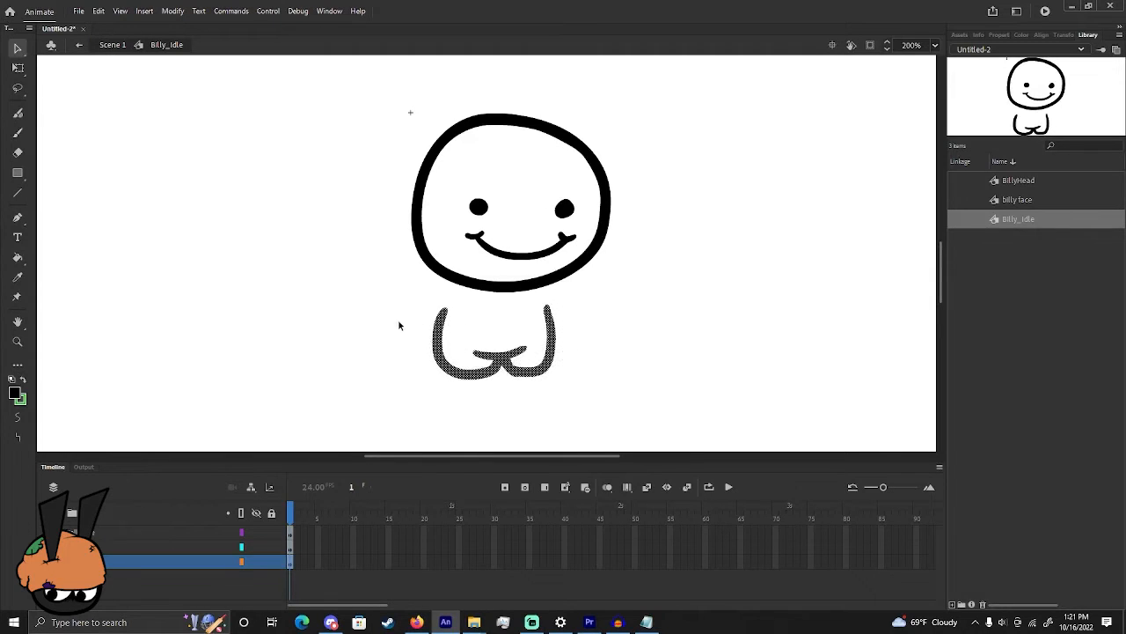
pyautogui.click(398, 321)
pyautogui.press('b')
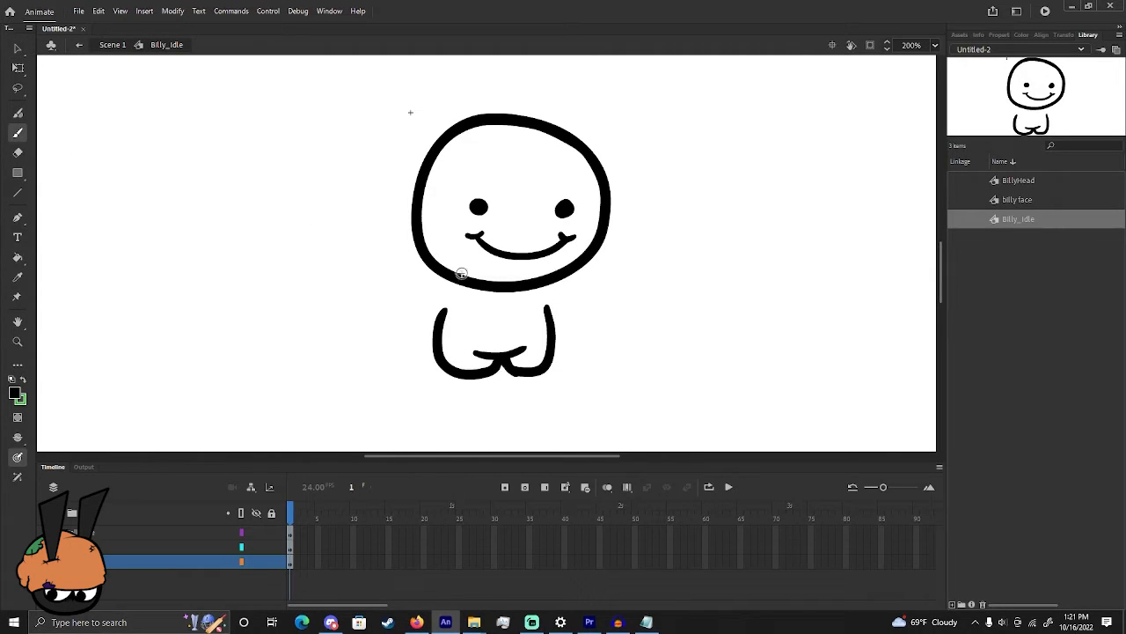
pyautogui.moveTo(439, 324)
pyautogui.mouseDown()
pyautogui.moveTo(454, 273)
pyautogui.moveTo(481, 260)
pyautogui.moveTo(538, 278)
pyautogui.moveTo(552, 318)
pyautogui.mouseUp()
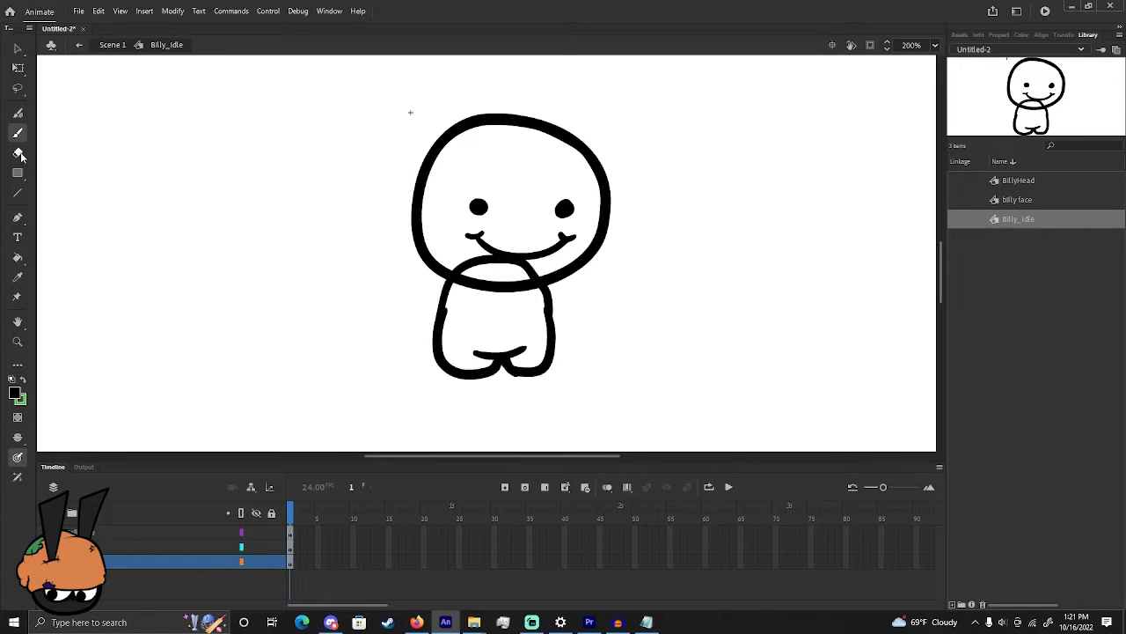
# Erase the uneven bumps where the upper and lower body strokes join
pyautogui.click(19, 154)
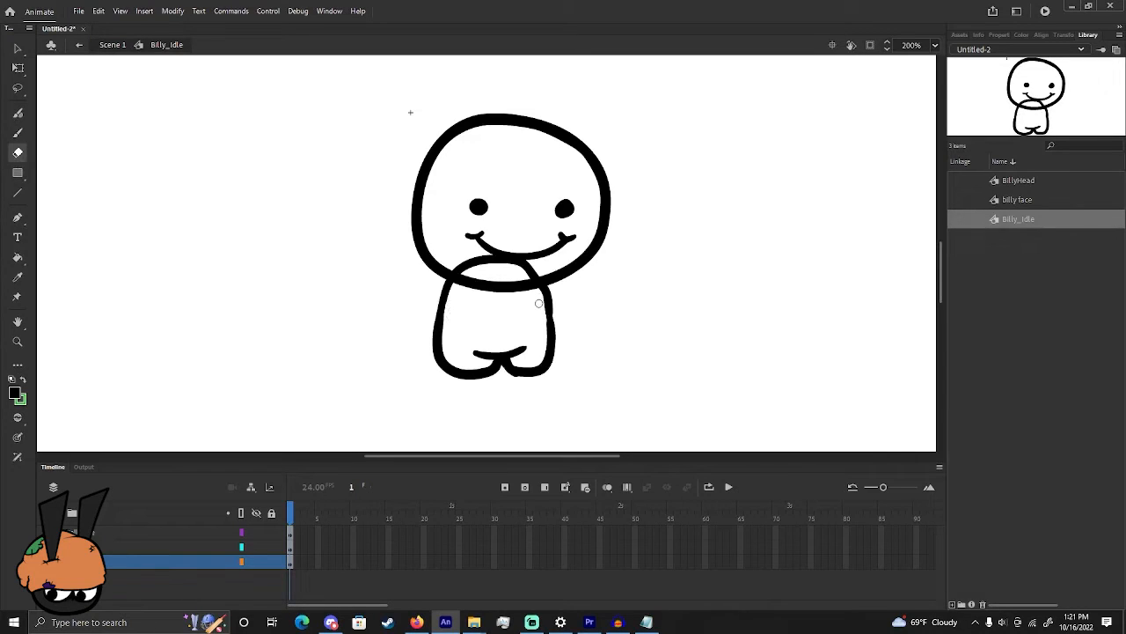
pyautogui.click(18, 49)
pyautogui.hotkey('ctrl', 'z')
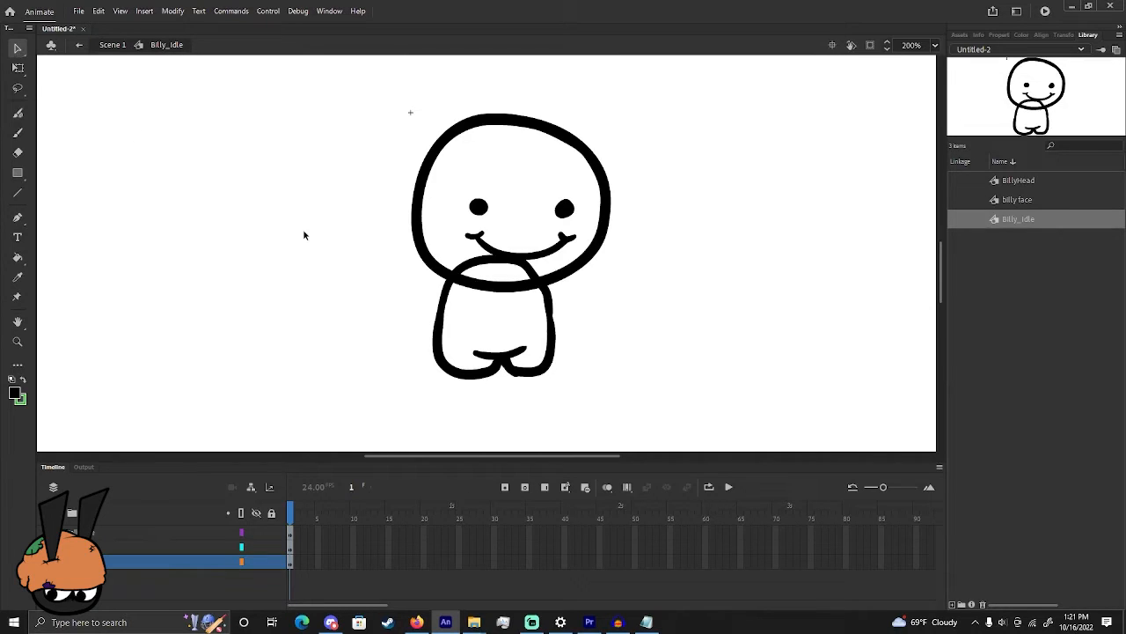
# Smoothen the joined sections of the body outline on its left and right sides
pyautogui.moveTo(412, 297); pyautogui.dragTo(452, 331)
pyautogui.click(999, 35)
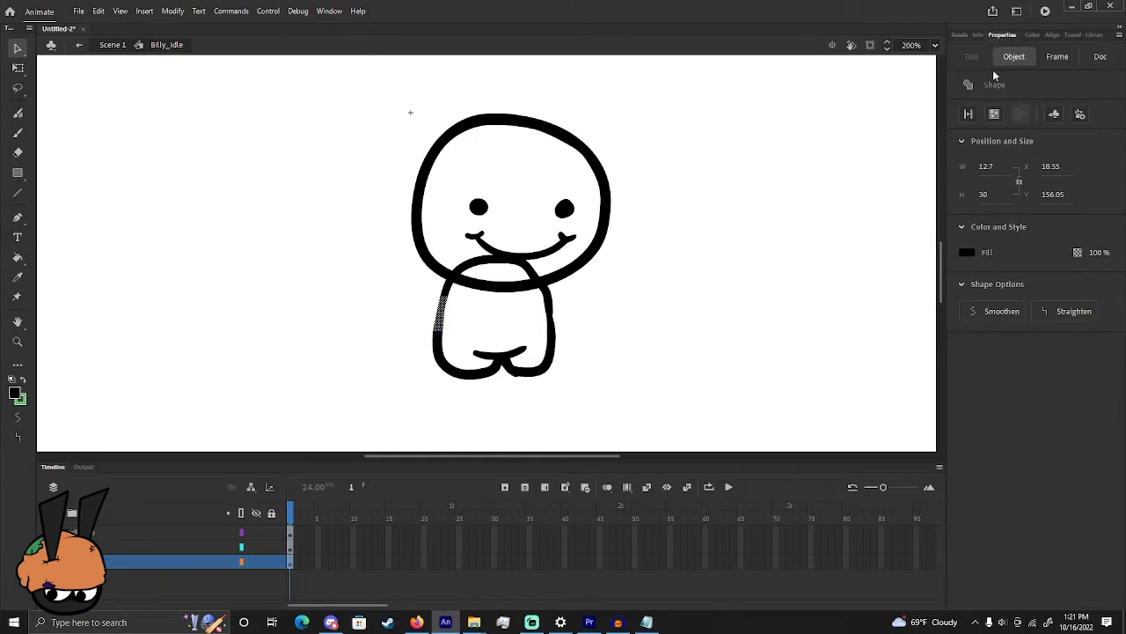
pyautogui.click(986, 317)
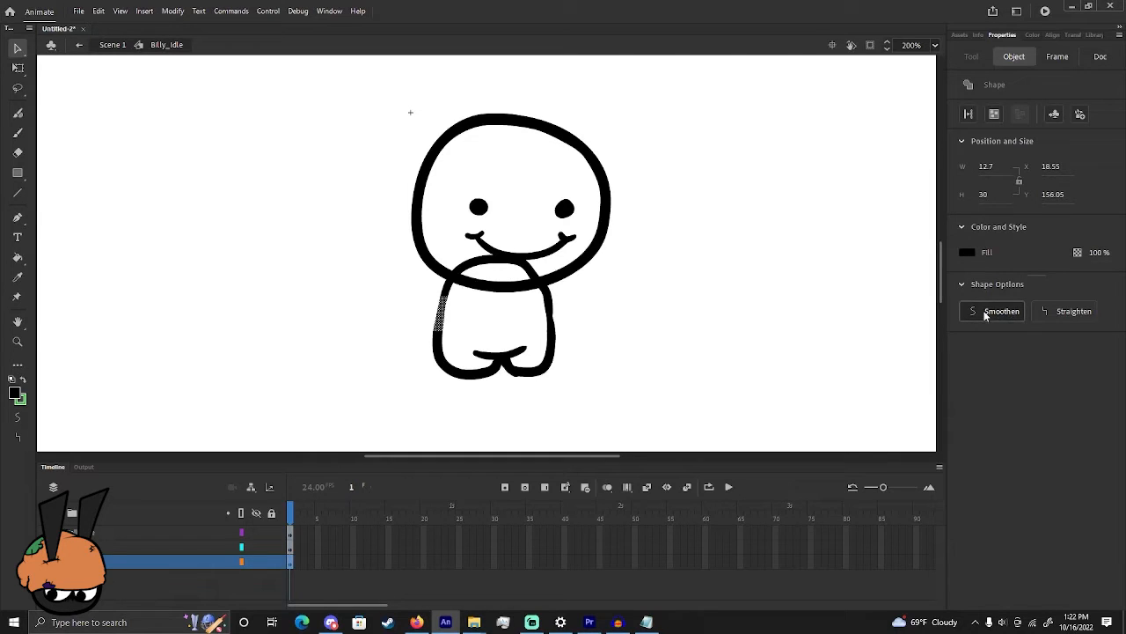
pyautogui.click(771, 311)
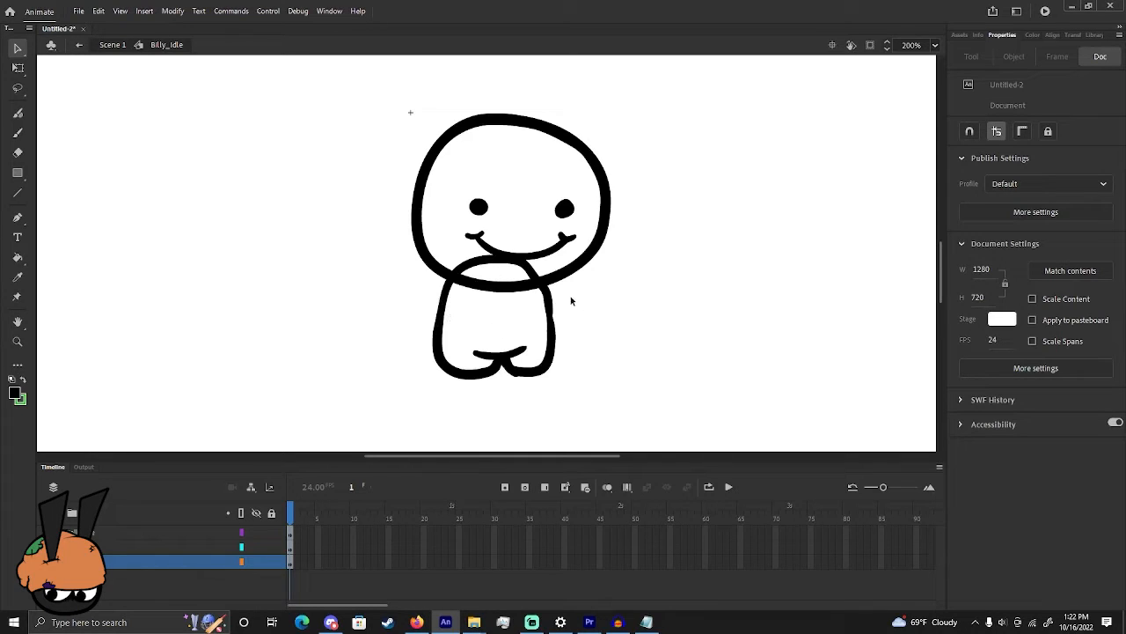
pyautogui.moveTo(572, 295); pyautogui.dragTo(530, 336)
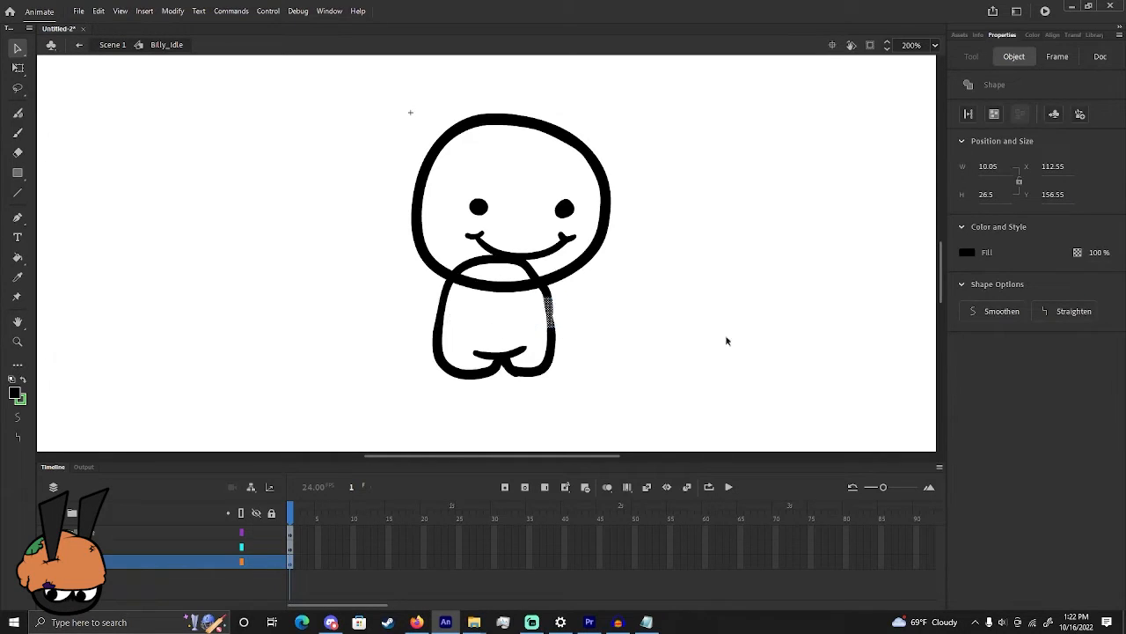
pyautogui.click(991, 313)
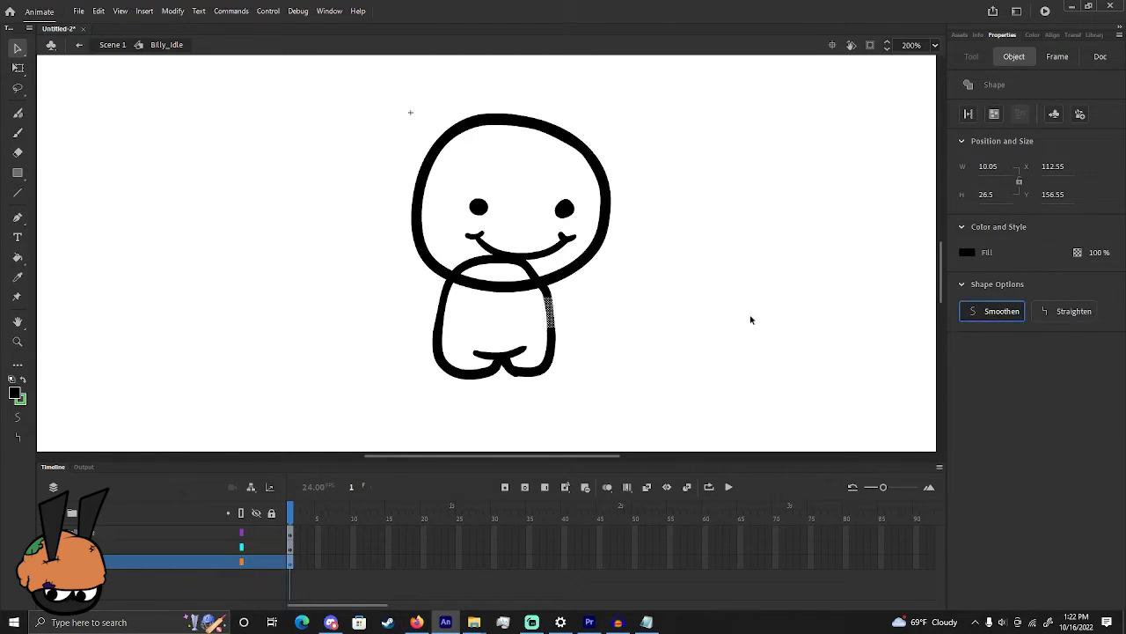
pyautogui.click(616, 331)
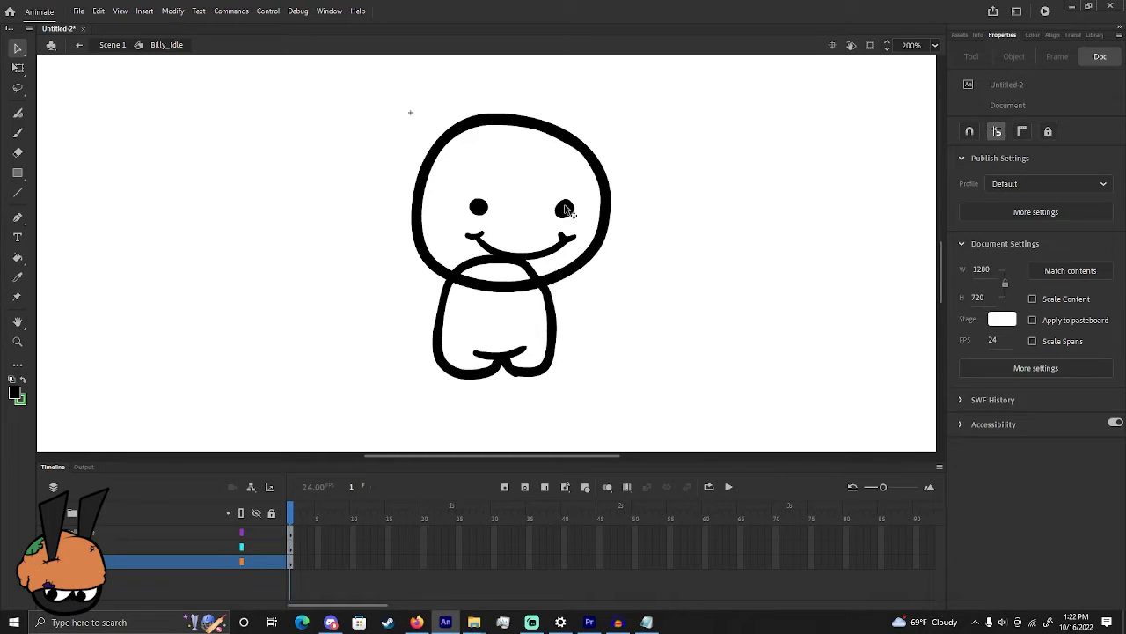
# Move the BillyHead instance's transformation point to its bottom centre and rotate the head slightly counterclockwise around it
pyautogui.click(592, 261)
pyautogui.rightClick(593, 261)
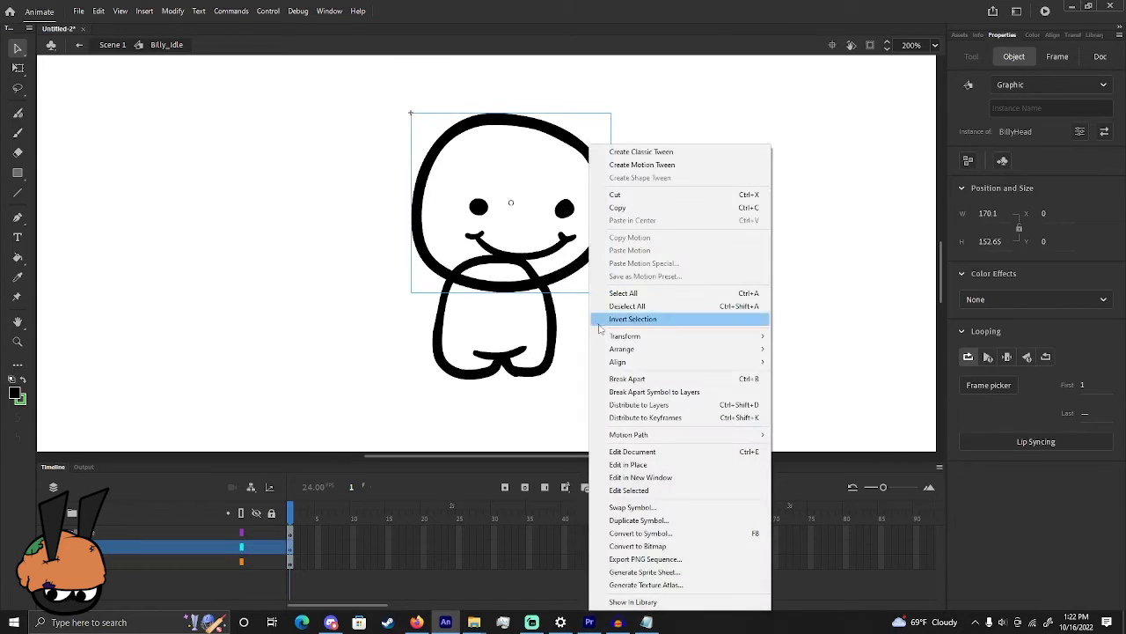
pyautogui.moveTo(612, 339)
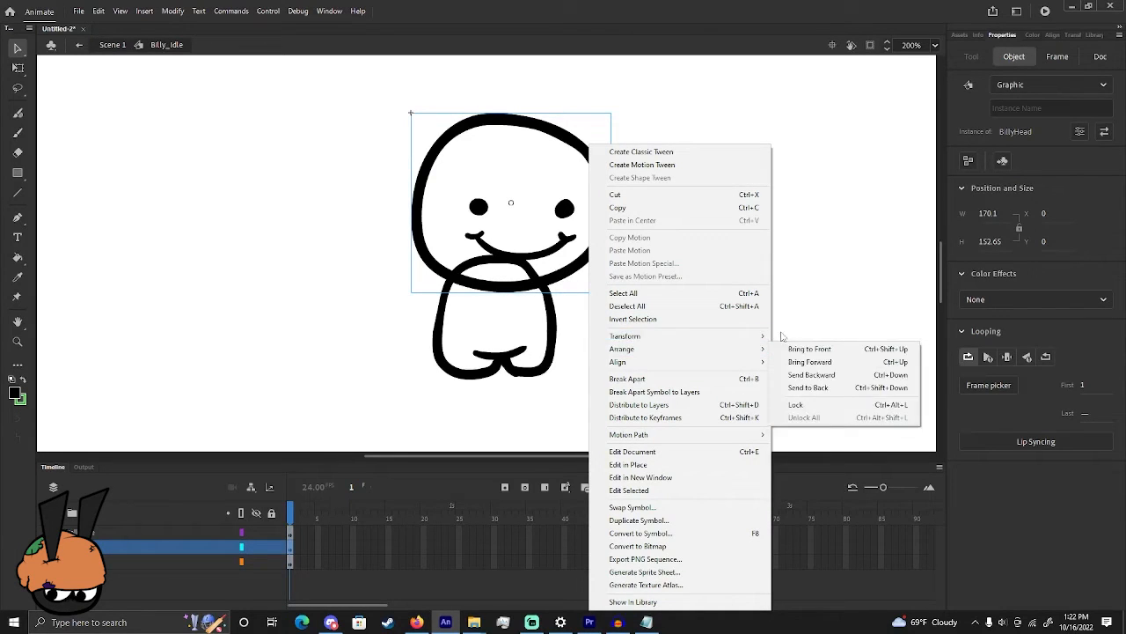
pyautogui.moveTo(746, 335)
pyautogui.click(800, 336)
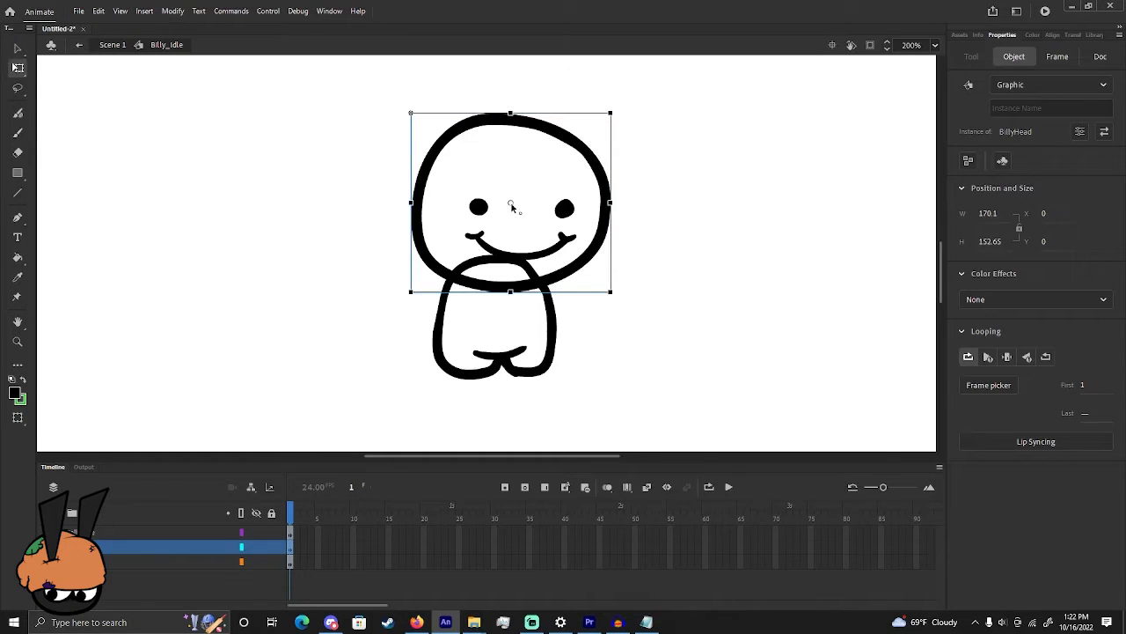
pyautogui.moveTo(510, 205); pyautogui.dragTo(511, 293)
pyautogui.moveTo(613, 112); pyautogui.dragTo(603, 105)
pyautogui.moveTo(573, 154); pyautogui.dragTo(578, 152)
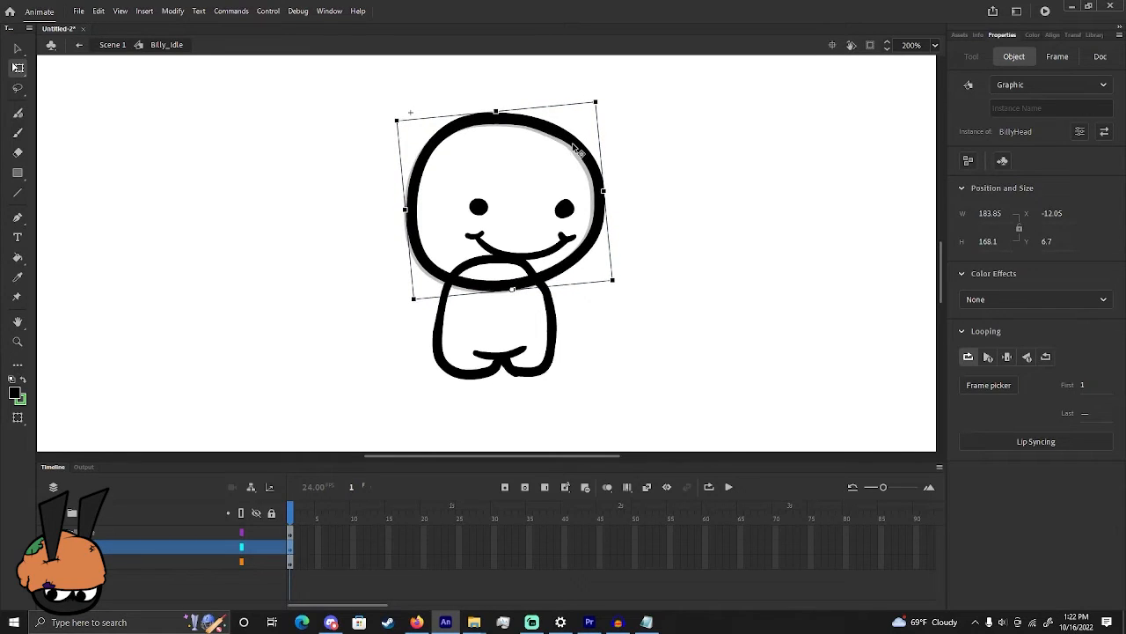
pyautogui.click(638, 179)
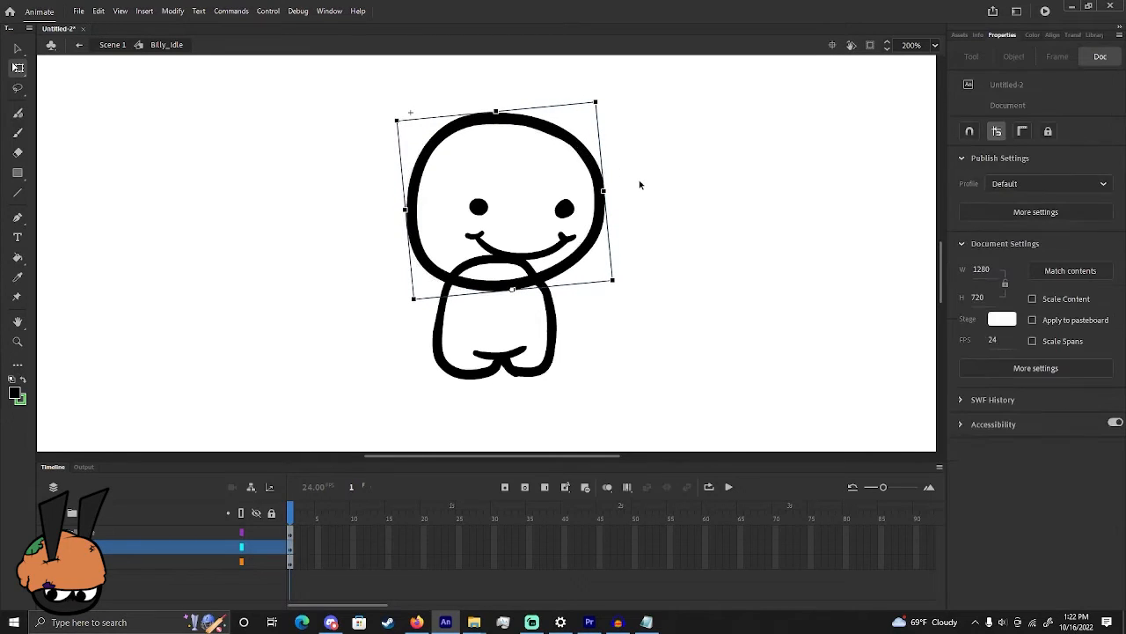
# Rotate the billy face instance slightly counterclockwise to match the head's tilt
pyautogui.click(570, 215)
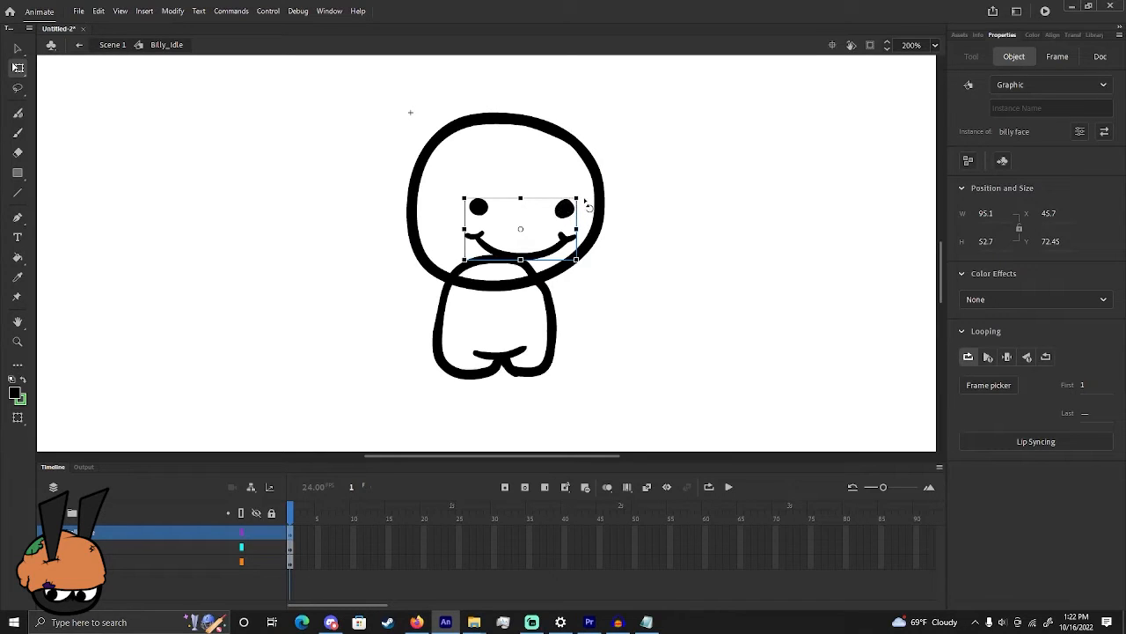
pyautogui.moveTo(584, 203); pyautogui.dragTo(577, 198)
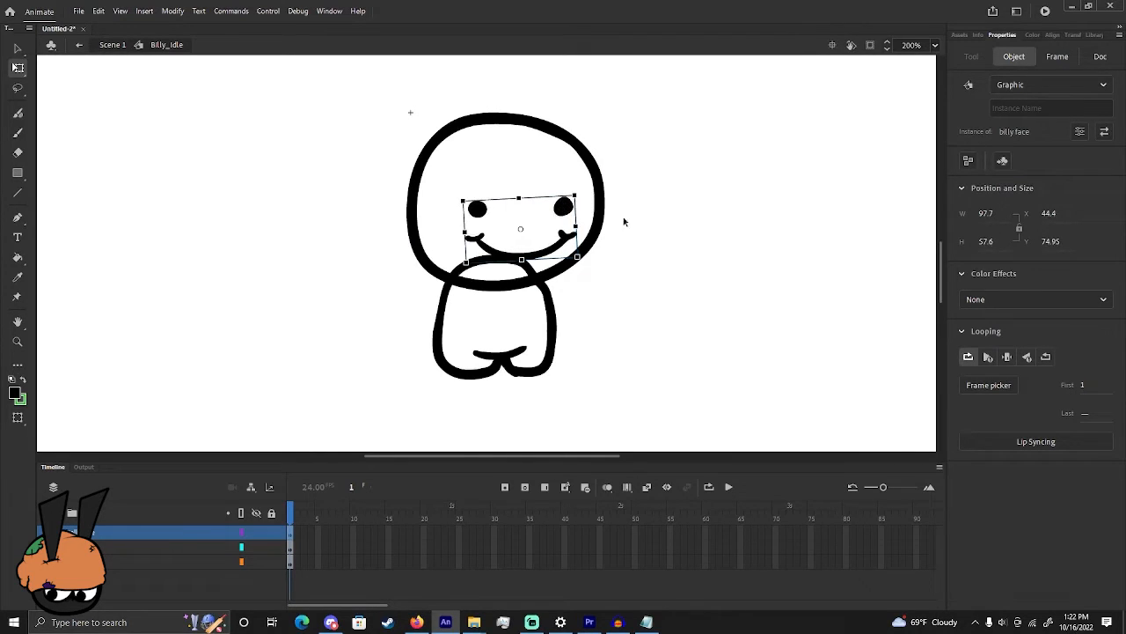
pyautogui.click(643, 229)
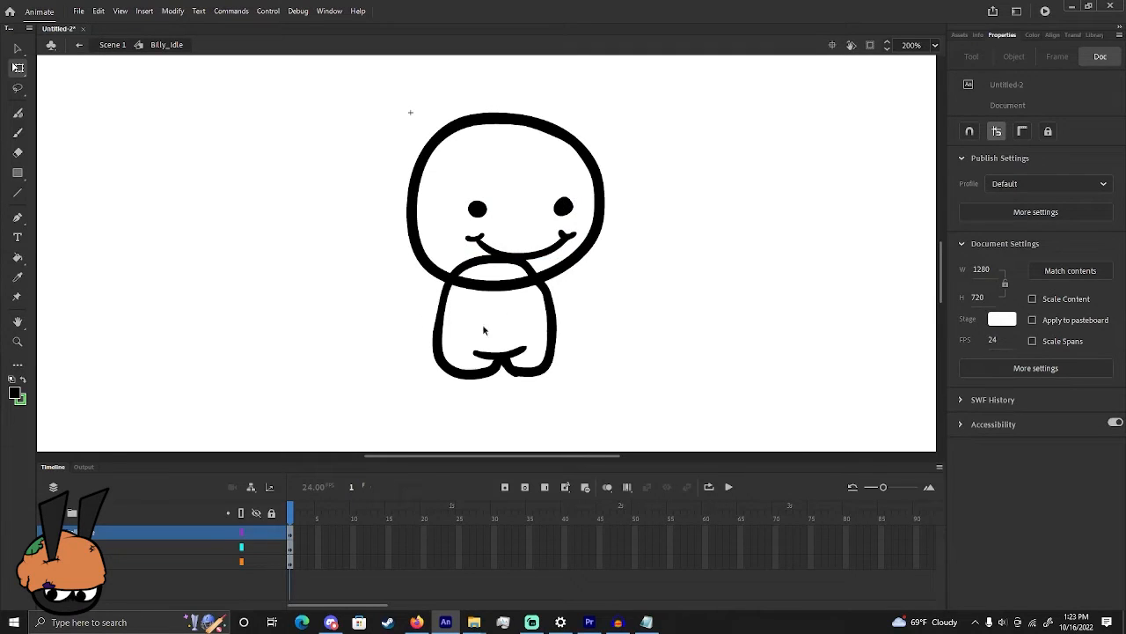
# Set the stage background colour to light grey #CCCCCC
pyautogui.click(992, 321)
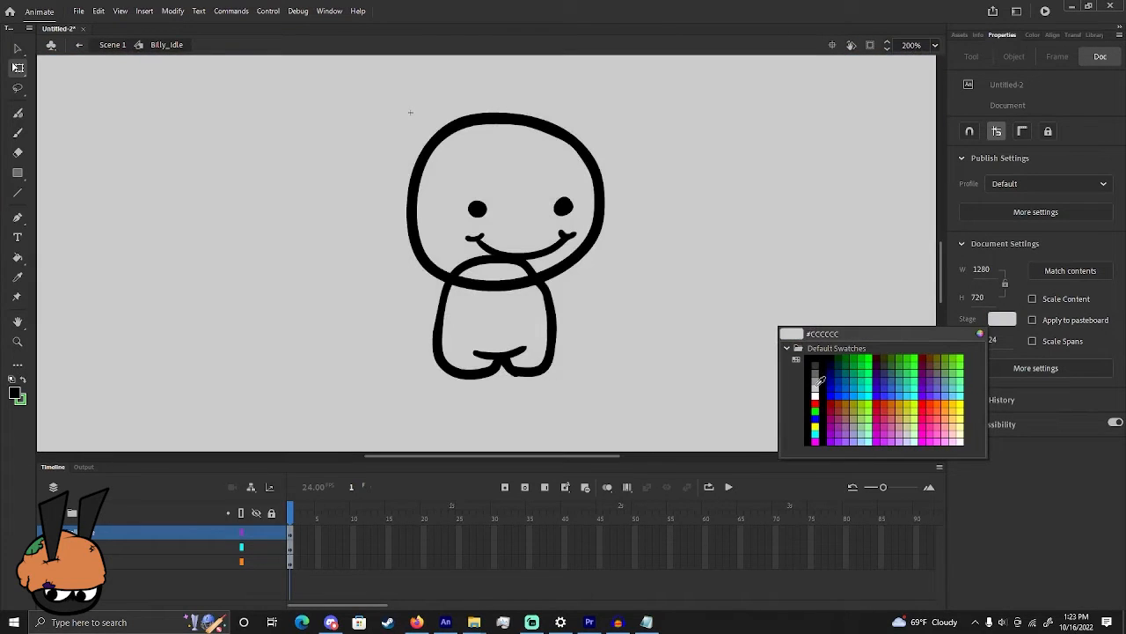
pyautogui.click(814, 385)
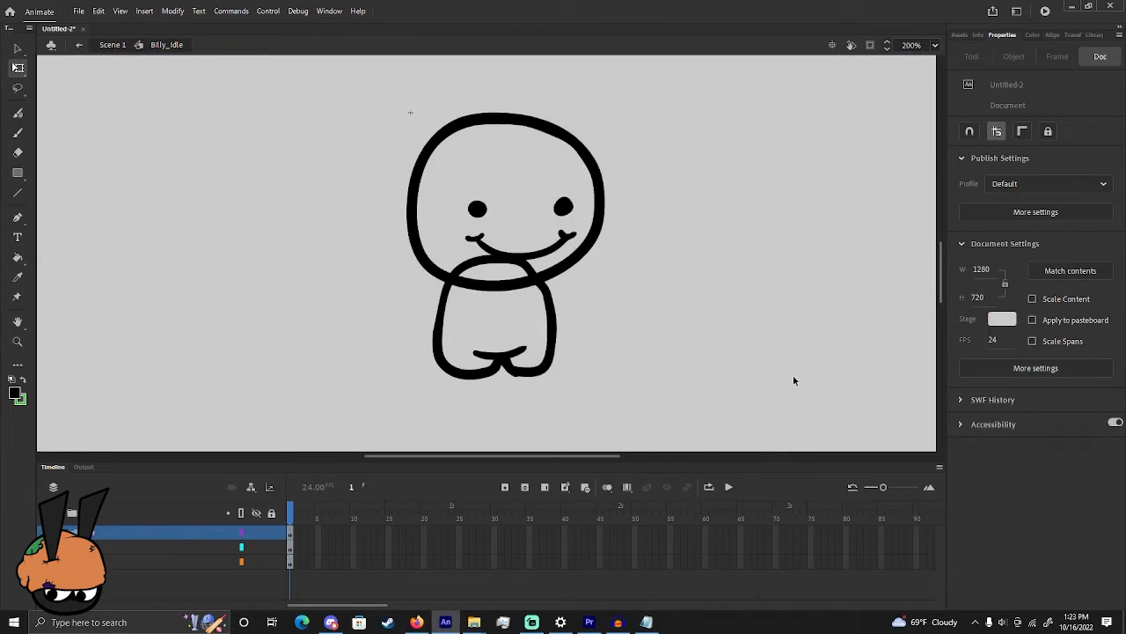
# Select the whole body outline and convert it to a graphic symbol named "billy body"
pyautogui.doubleClick(555, 327)
pyautogui.rightClick(555, 328)
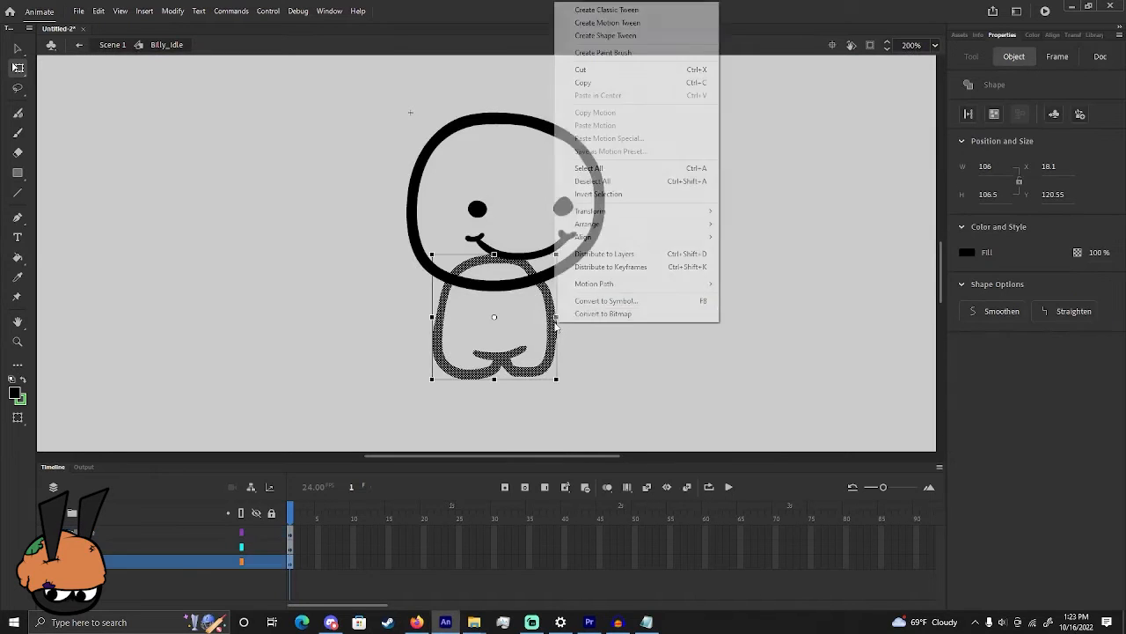
pyautogui.click(616, 299)
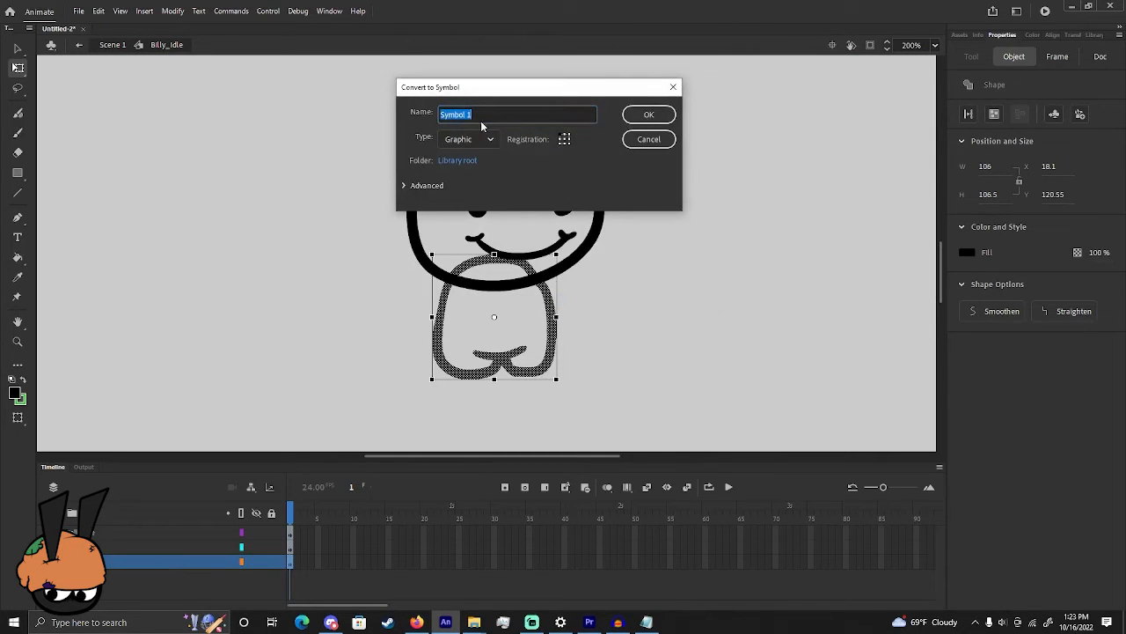
pyautogui.write('billy body')
pyautogui.press('Return')
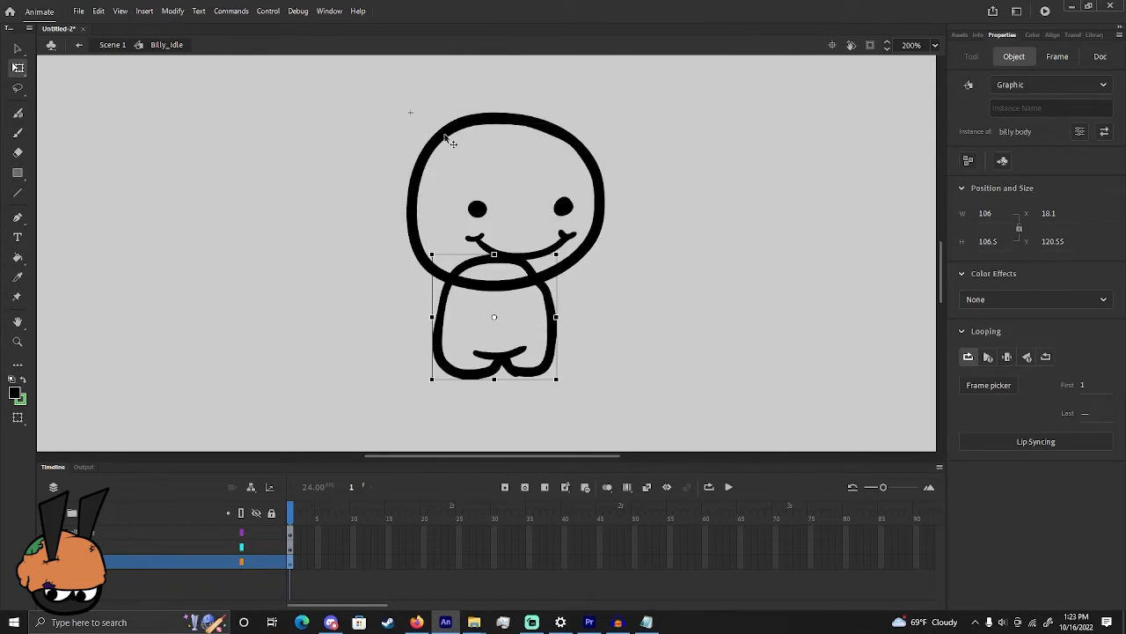
# Inside the BillyHead symbol, fill the head outline with white using the Paint Bucket, and return to Billy_Idle
pyautogui.click(389, 147)
pyautogui.doubleClick(456, 137)
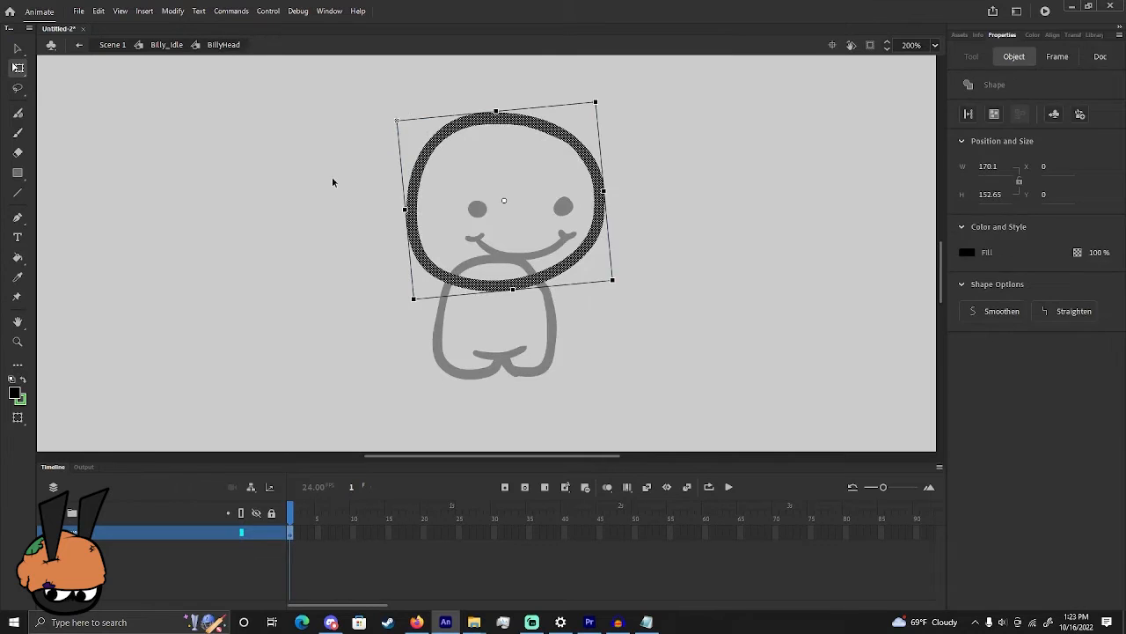
pyautogui.click(140, 343)
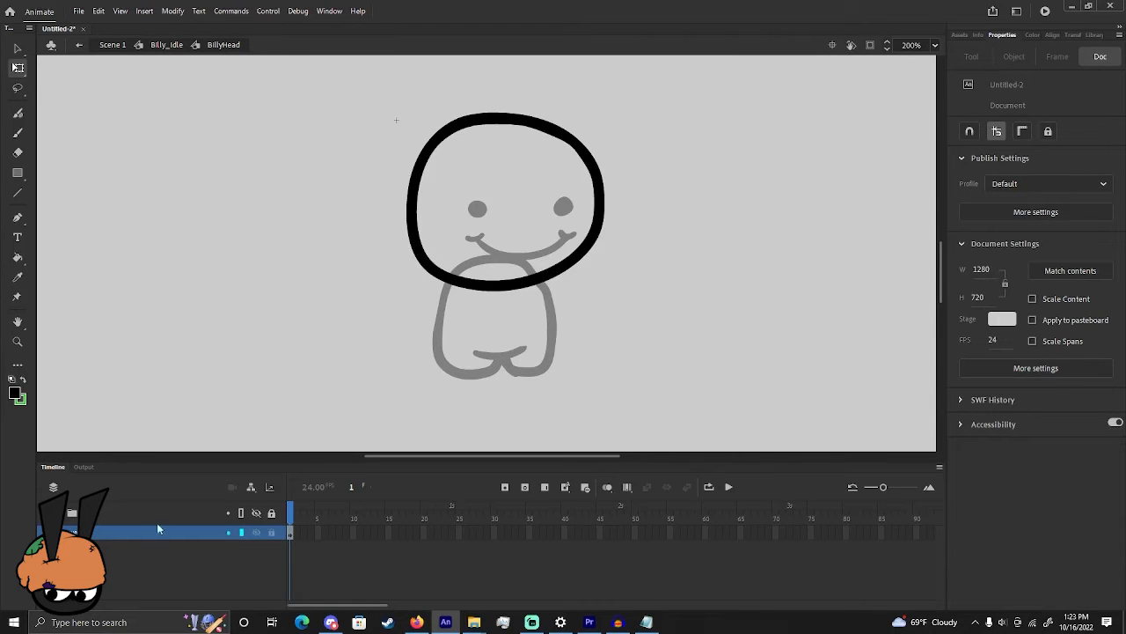
pyautogui.click(15, 393)
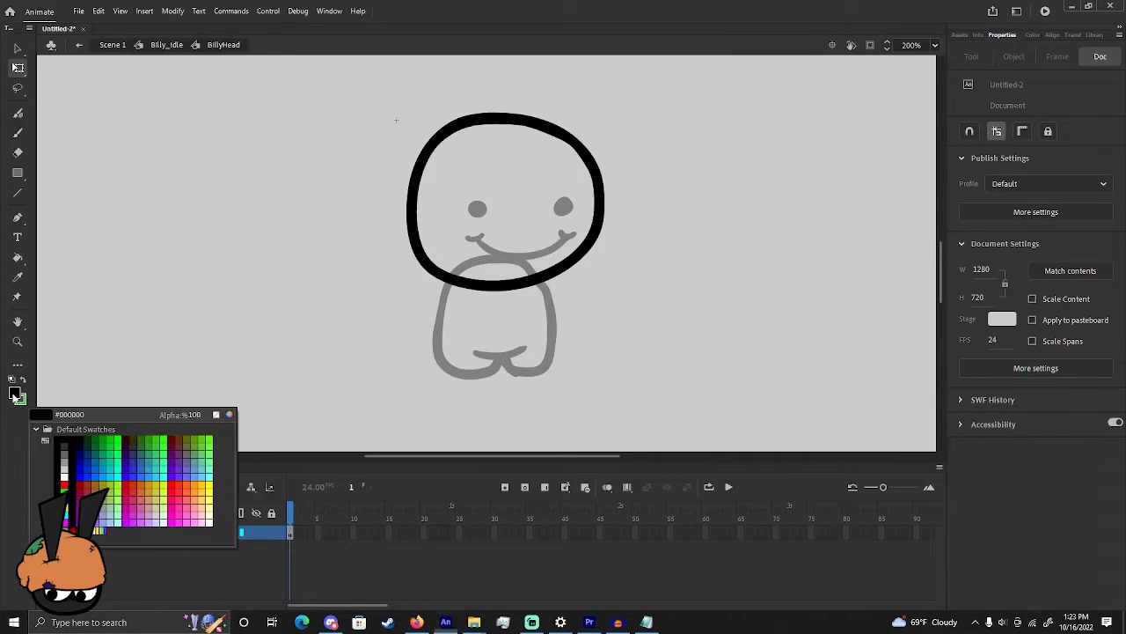
pyautogui.click(69, 475)
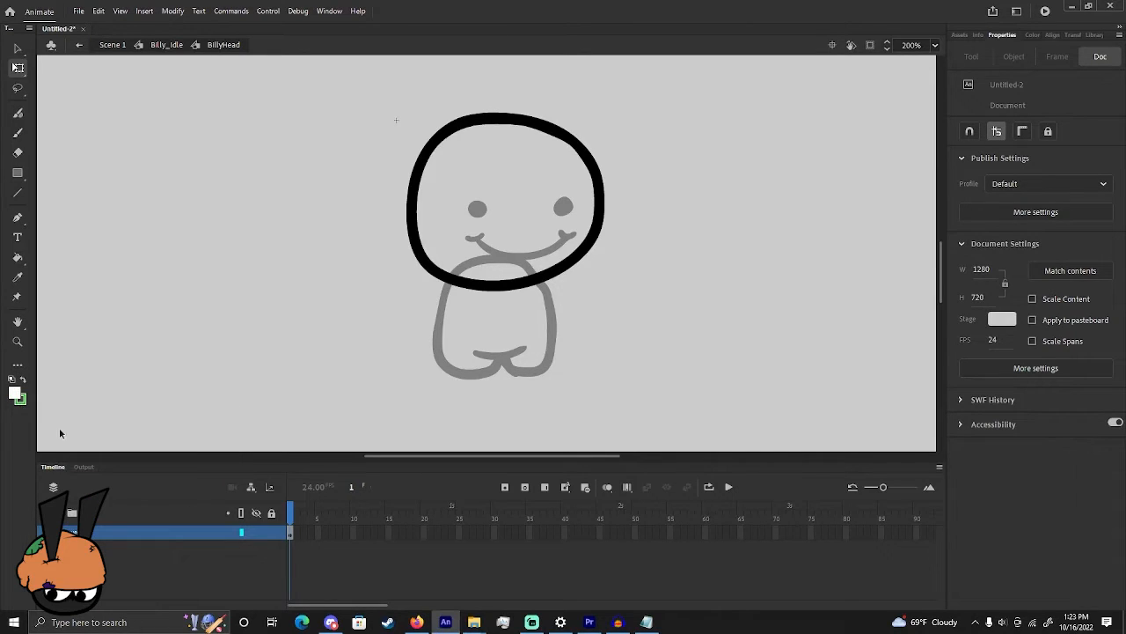
pyautogui.click(23, 257)
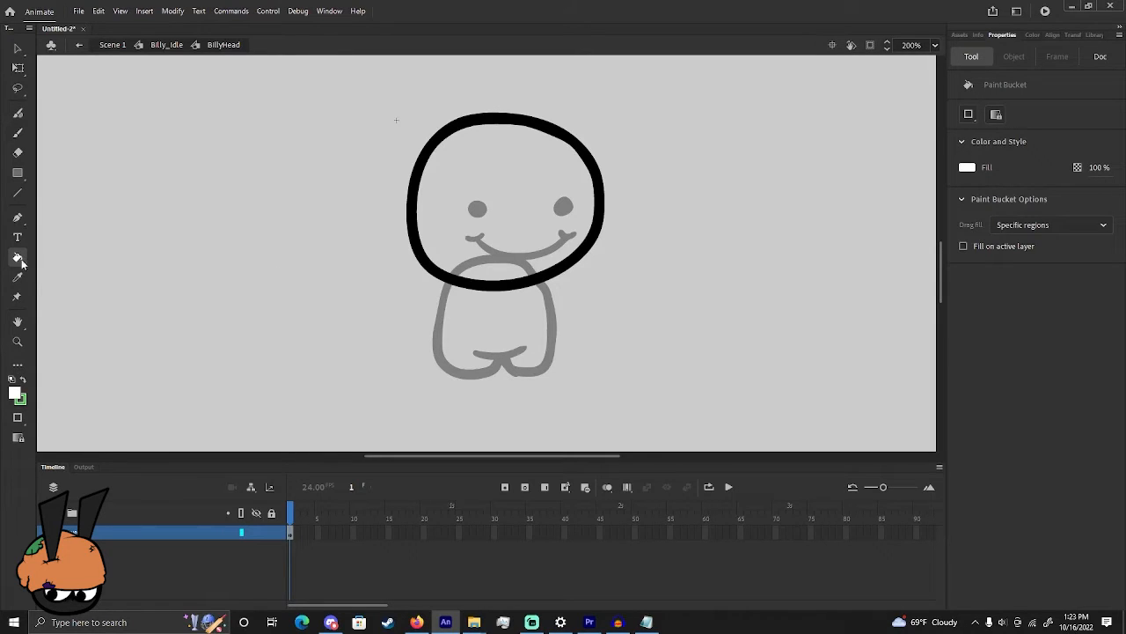
pyautogui.click(469, 218)
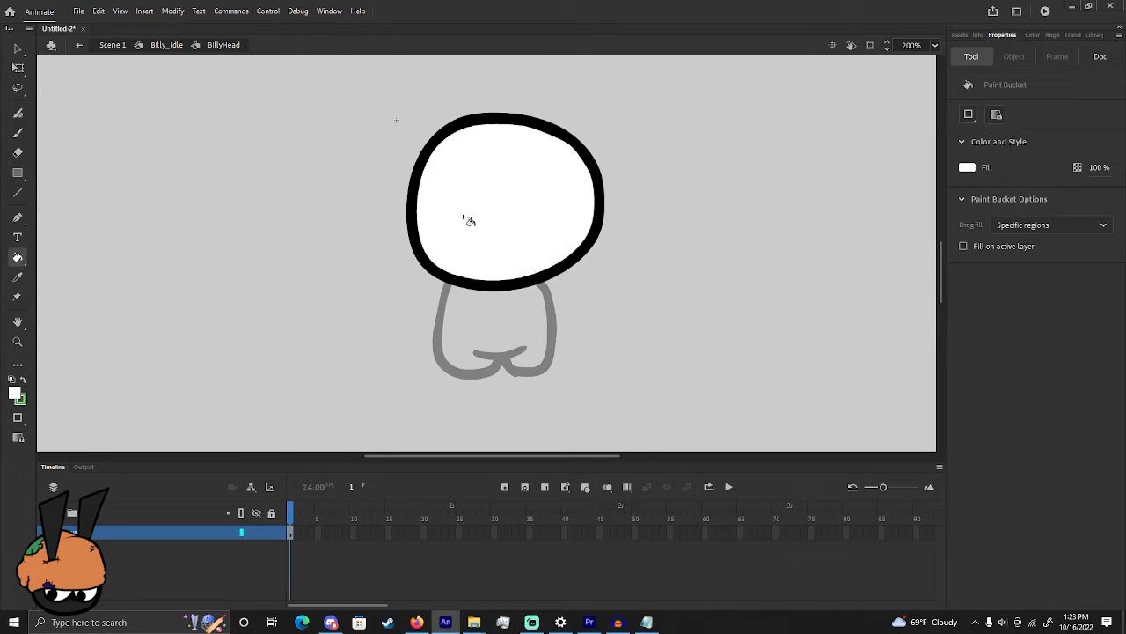
pyautogui.click(18, 48)
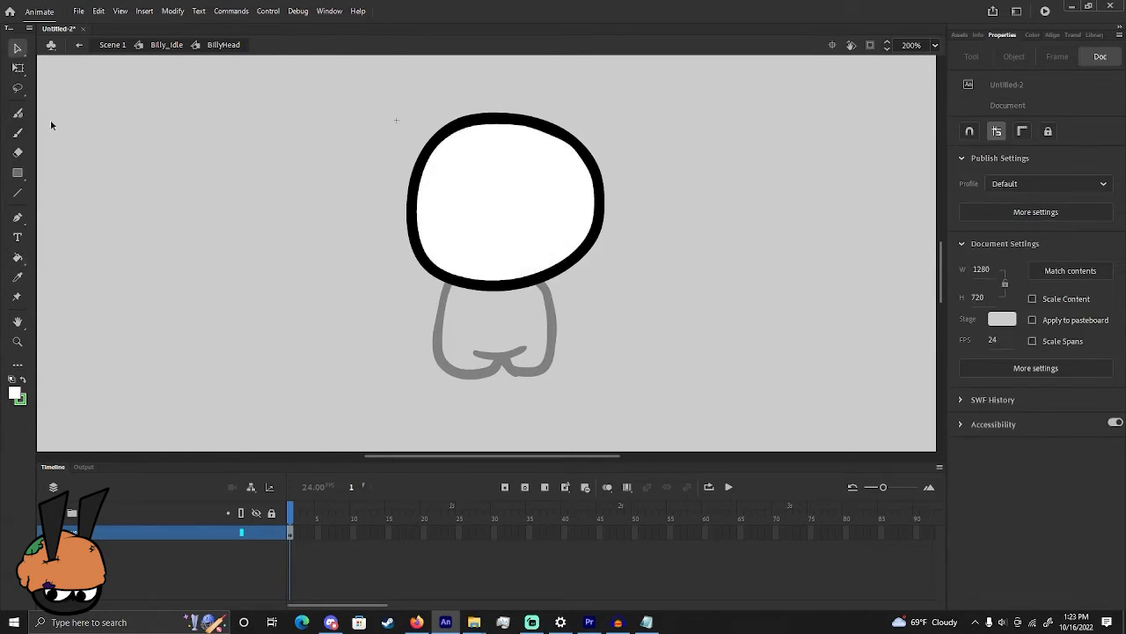
pyautogui.doubleClick(290, 255)
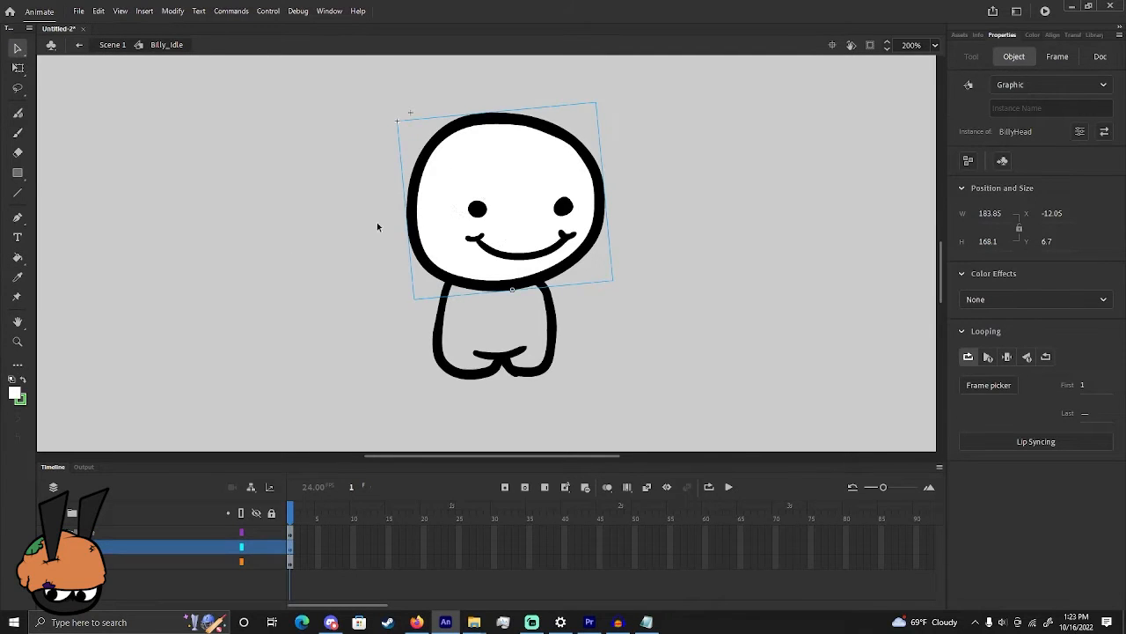
# Place two extra BillyHead instances from the library beside the character, and undo both placements
pyautogui.moveTo(401, 228); pyautogui.dragTo(331, 237)
pyautogui.click(1089, 36)
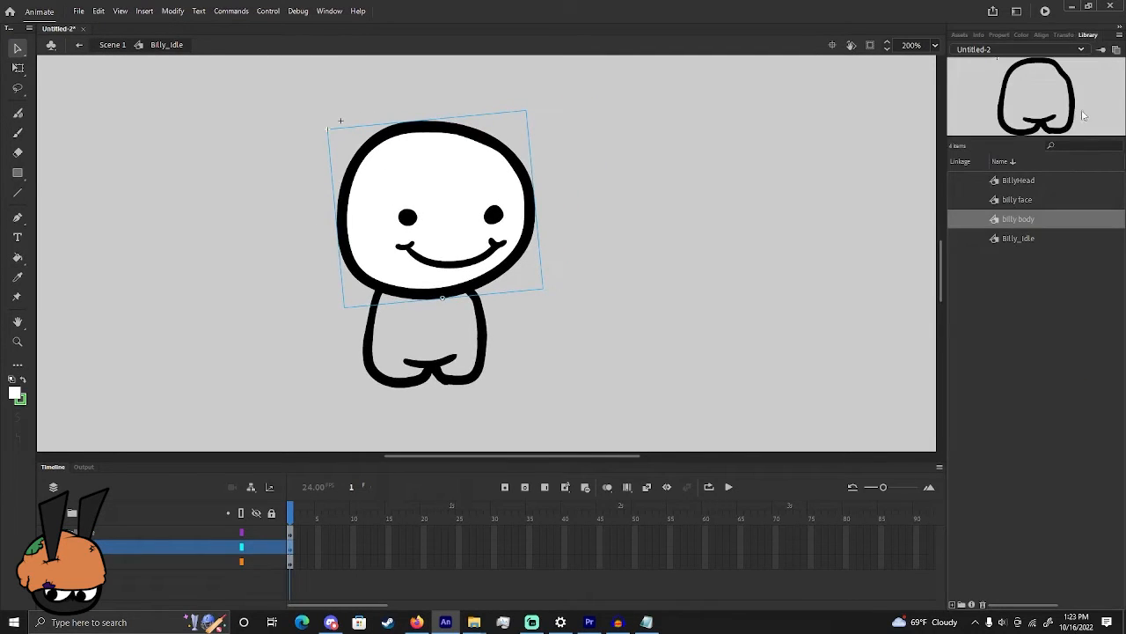
pyautogui.click(1066, 181)
pyautogui.moveTo(696, 165); pyautogui.dragTo(647, 162)
pyautogui.moveTo(1021, 181); pyautogui.dragTo(842, 287)
pyautogui.moveTo(993, 181); pyautogui.dragTo(200, 255)
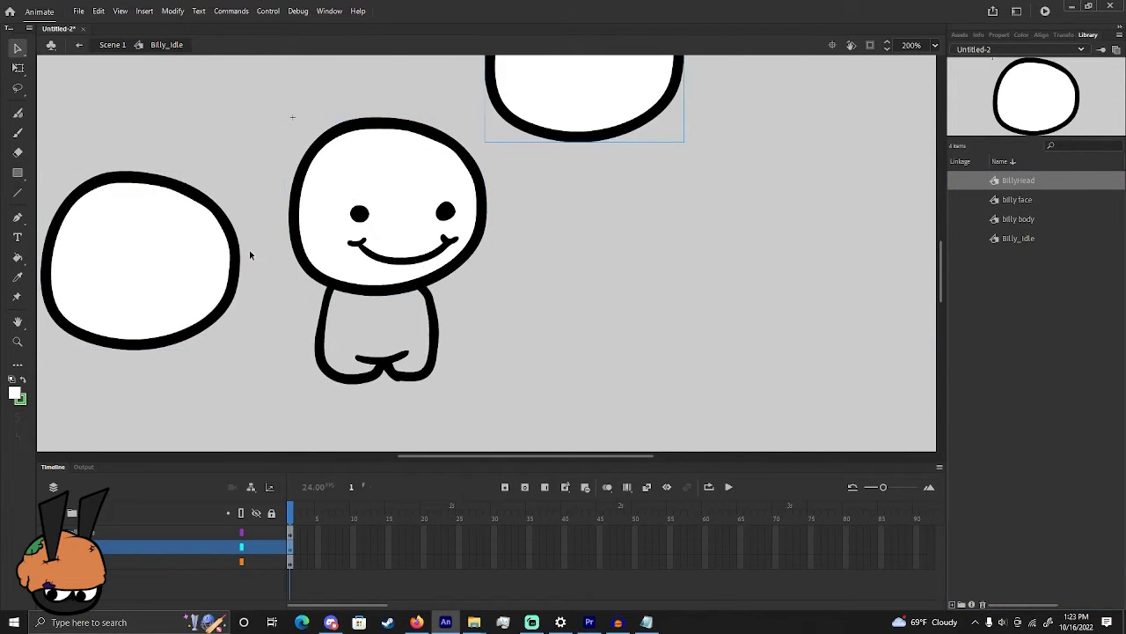
pyautogui.hotkey('ctrl', 'z')
pyautogui.hotkey('ctrl', 'z')
pyautogui.hotkey('ctrl', 'z')
pyautogui.moveTo(350, 262); pyautogui.dragTo(471, 276)
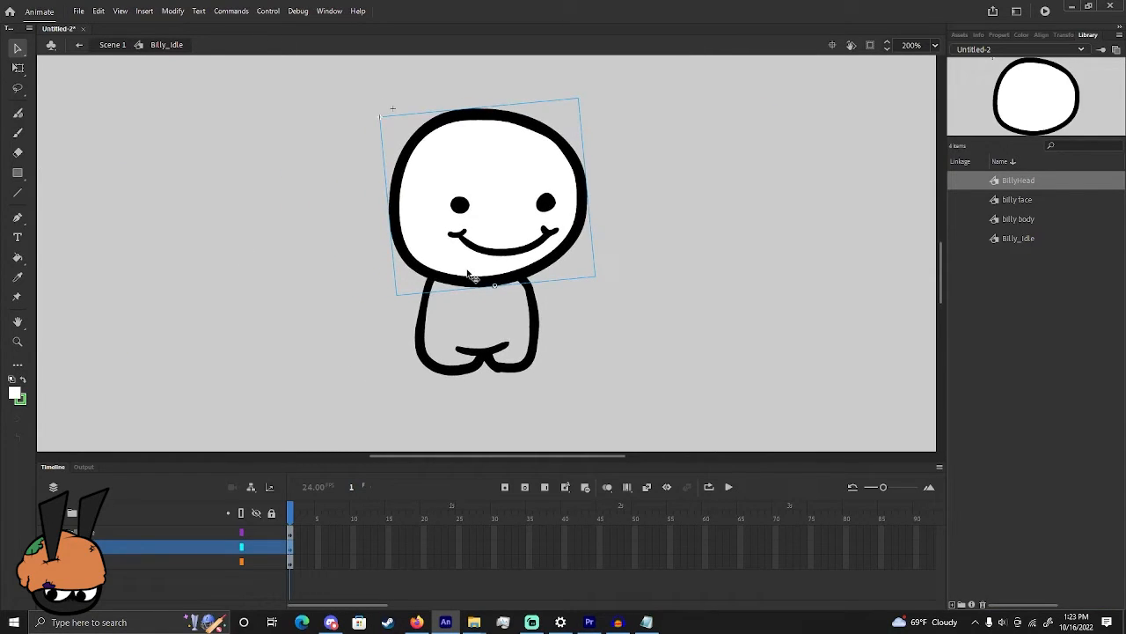
# Inside the billy body symbol, fill the body outline with white, and return to Billy_Idle
pyautogui.click(191, 222)
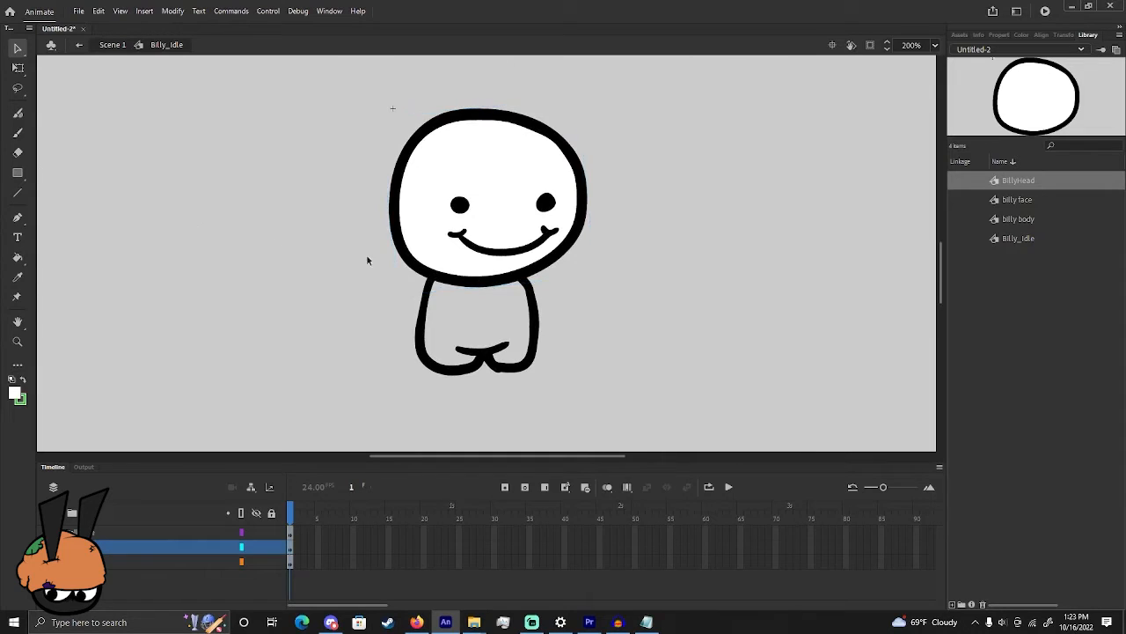
pyautogui.doubleClick(428, 307)
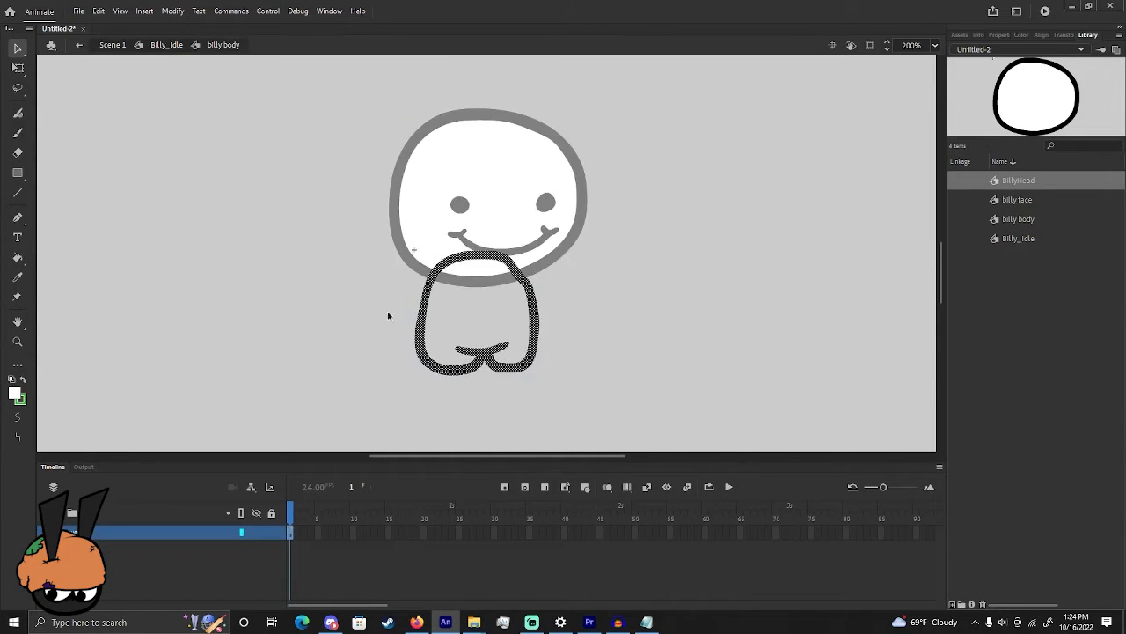
pyautogui.click(16, 259)
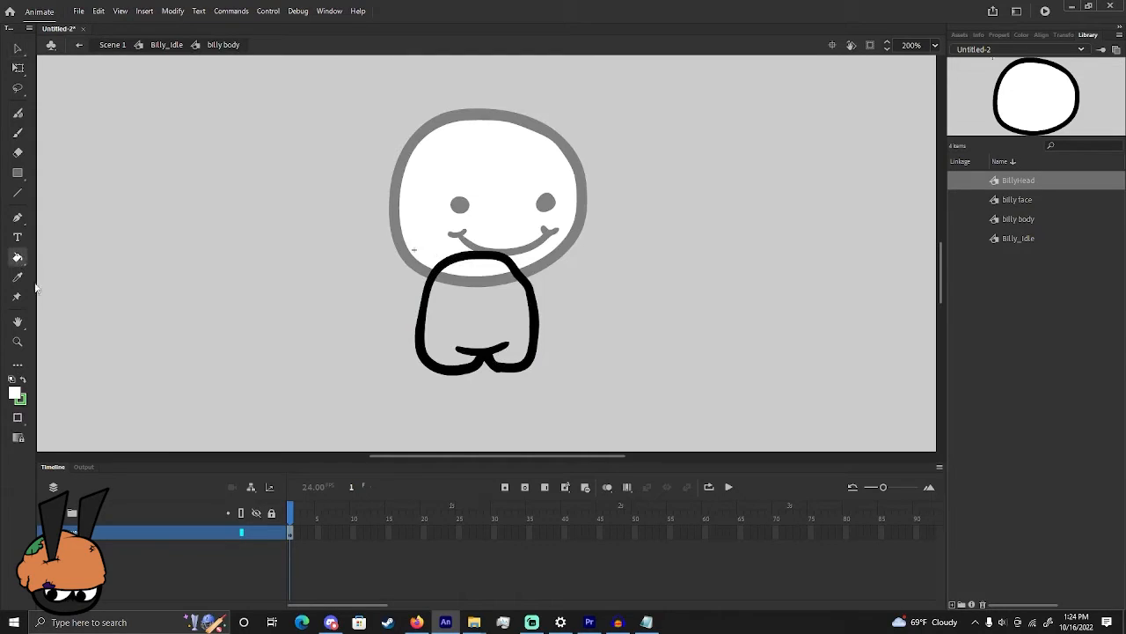
pyautogui.click(505, 303)
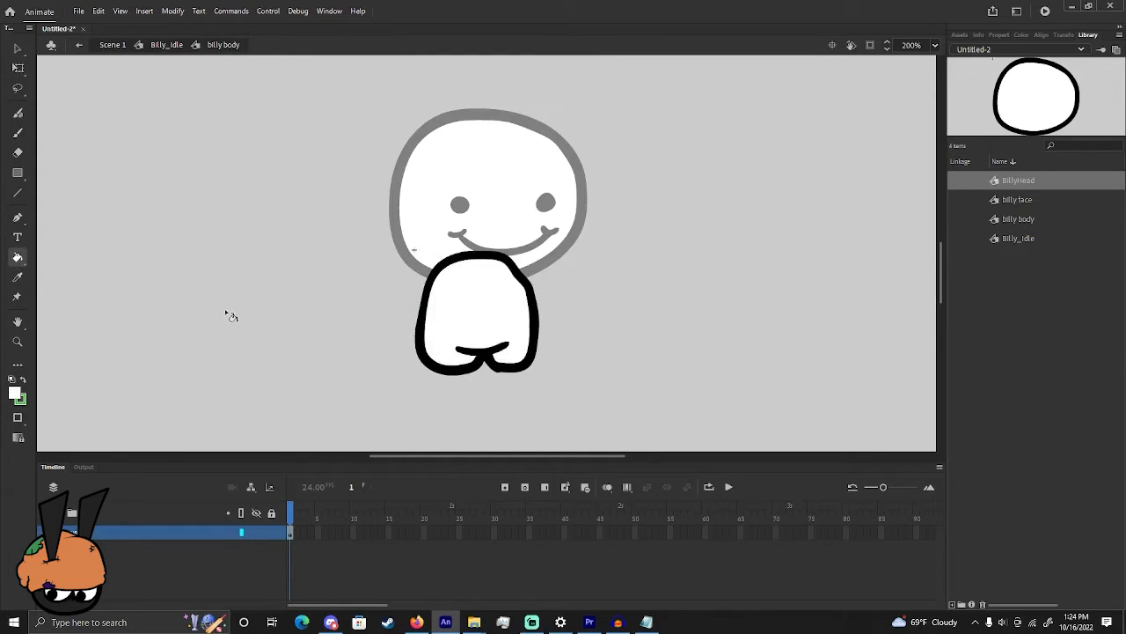
pyautogui.click(17, 48)
pyautogui.doubleClick(115, 133)
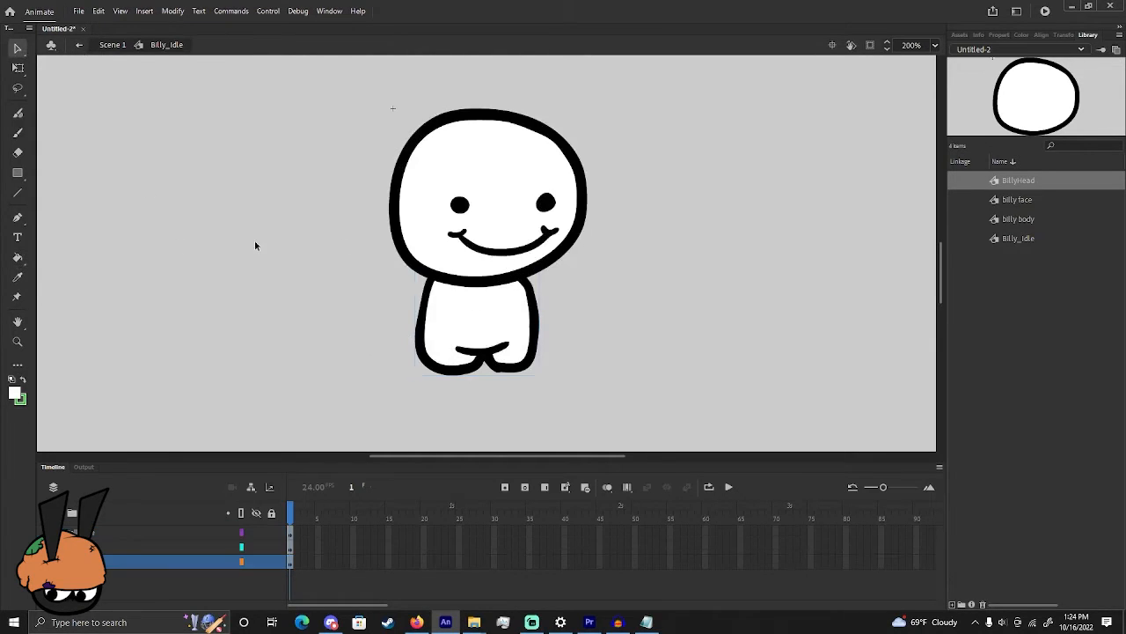
# Inspect the inside of the billy face symbol, return to Billy_Idle, and check the separate body and face instances
pyautogui.doubleClick(461, 204)
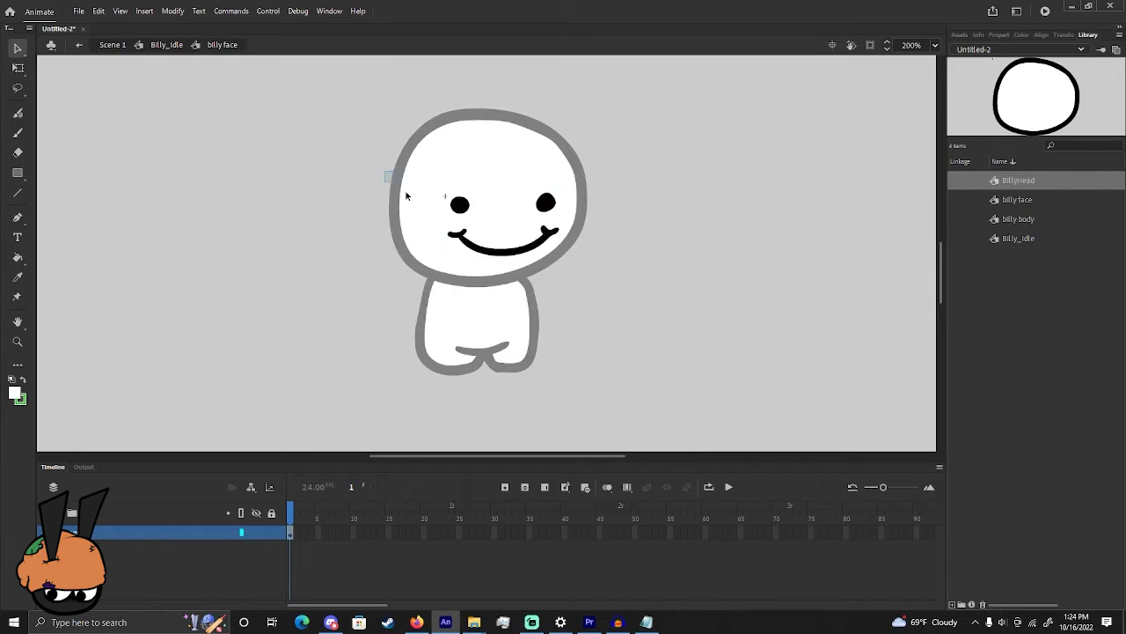
pyautogui.click(540, 272)
pyautogui.doubleClick(344, 251)
pyautogui.click(567, 320)
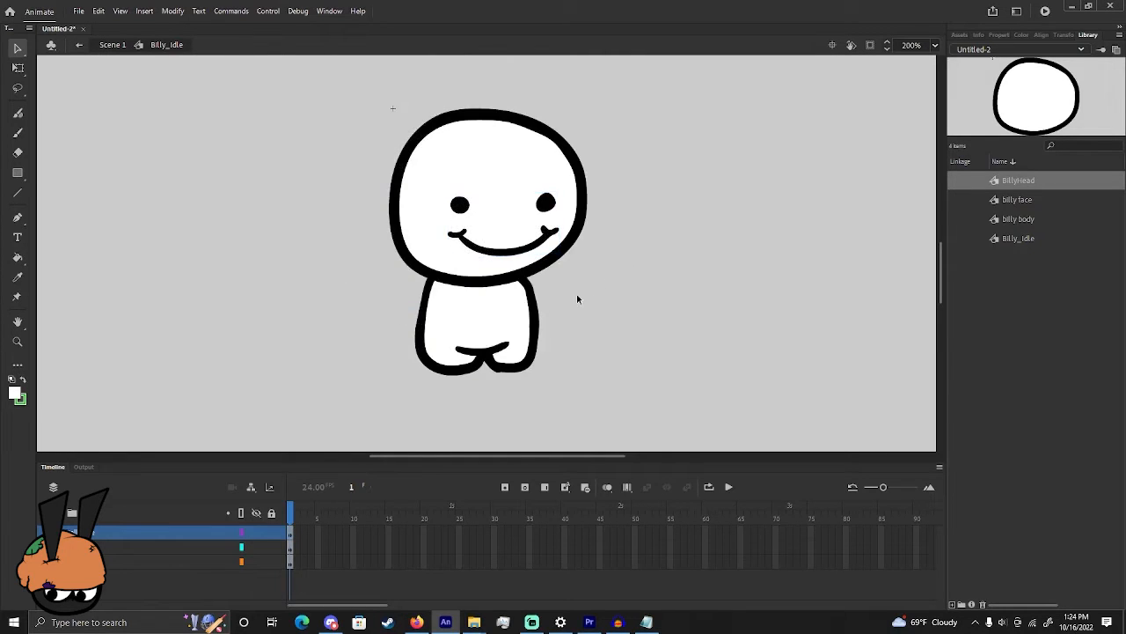
pyautogui.click(430, 315)
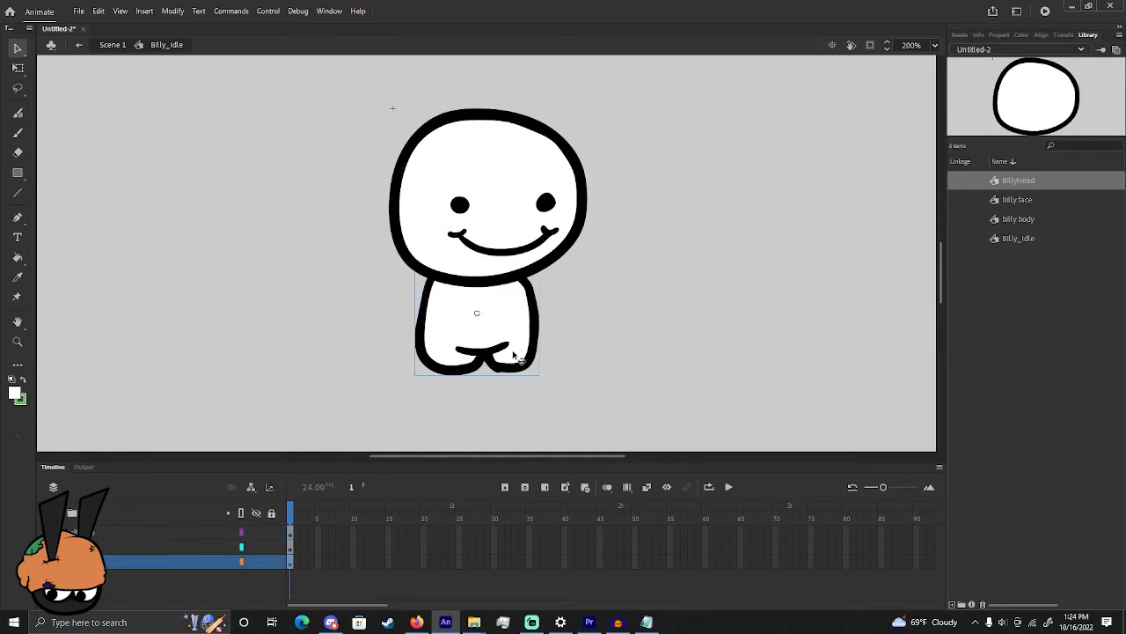
pyautogui.click(463, 209)
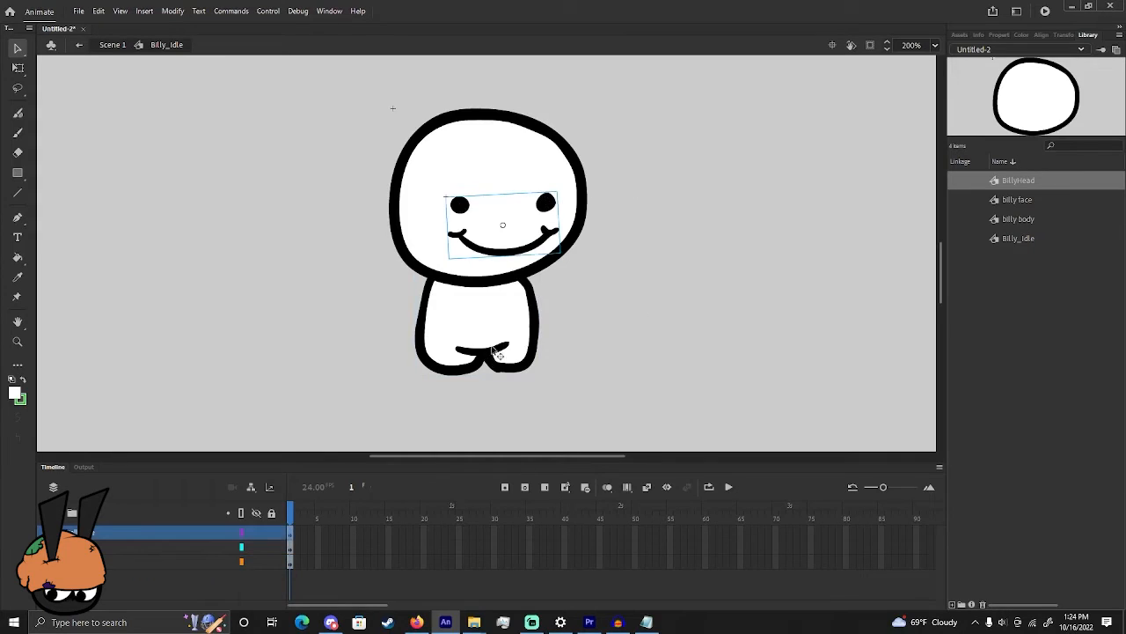
pyautogui.click(97, 304)
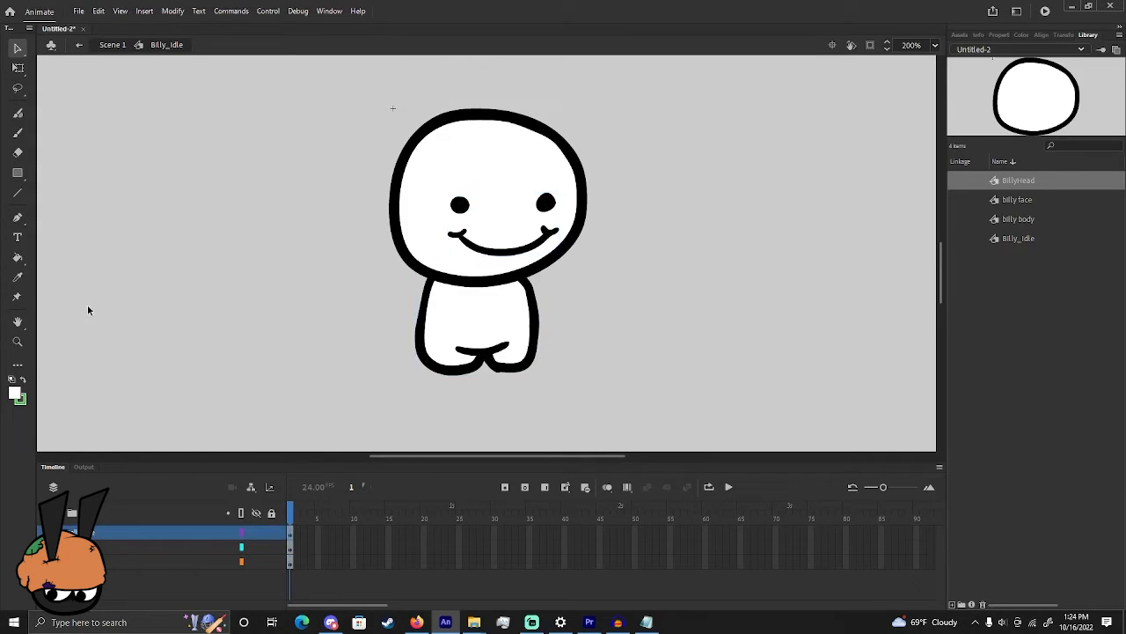
# Sample the outline's black with the Eyedropper and draw a curved arm across the body's left edge with the size 9 Classic Brush
pyautogui.click(21, 279)
pyautogui.click(434, 272)
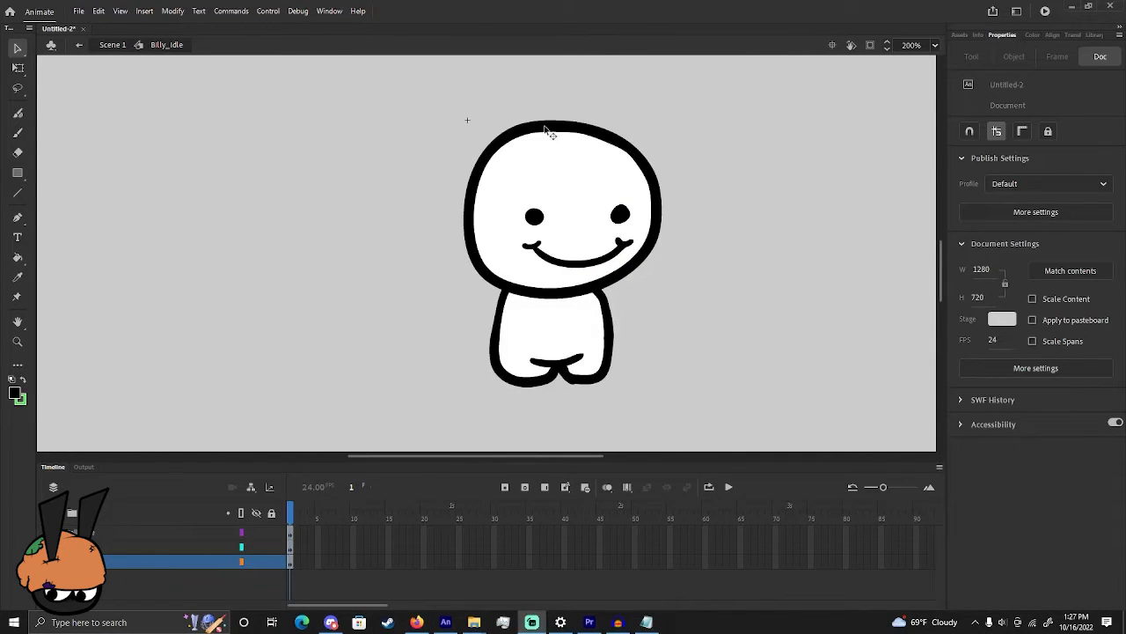
pyautogui.click(18, 135)
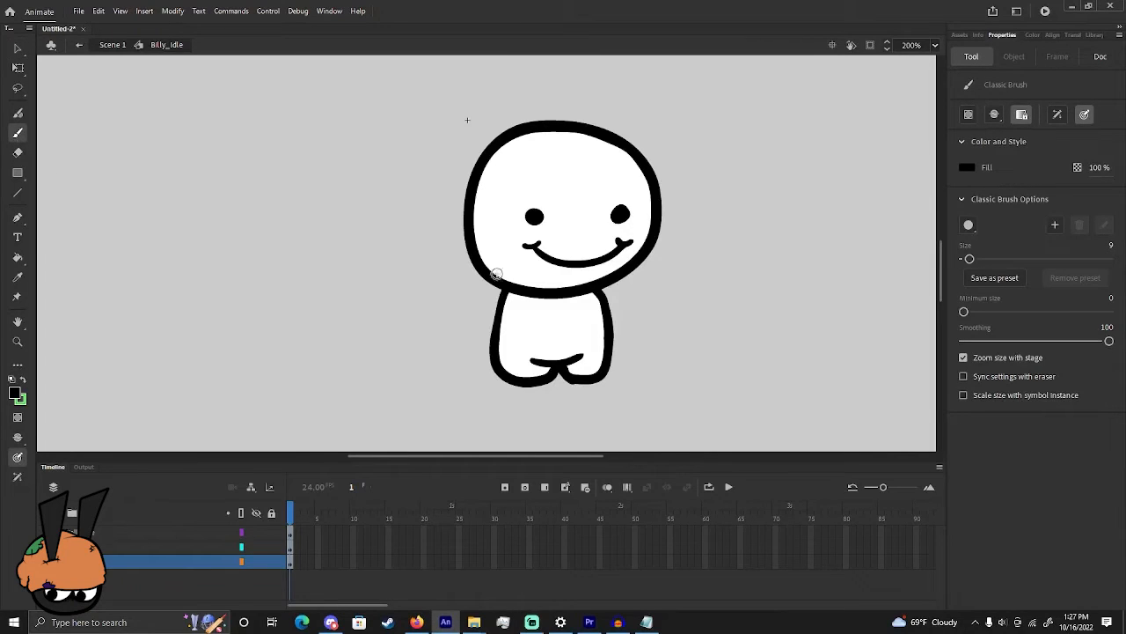
pyautogui.moveTo(482, 308)
pyautogui.mouseDown()
pyautogui.moveTo(502, 281)
pyautogui.moveTo(485, 332)
pyautogui.moveTo(519, 340)
pyautogui.moveTo(533, 312)
pyautogui.mouseUp()
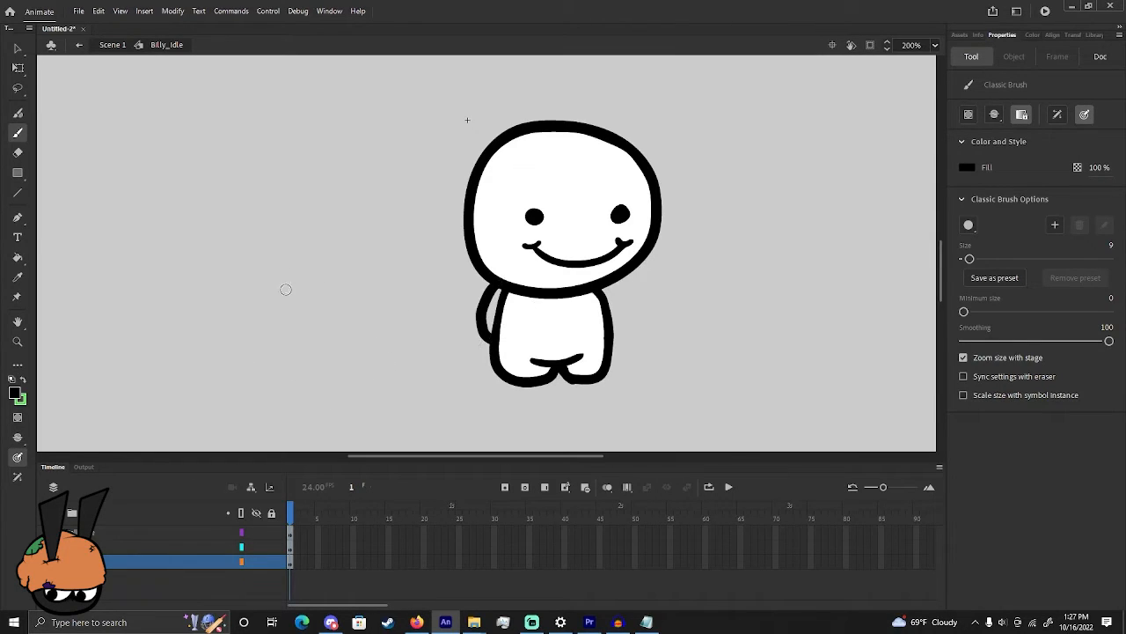
# Cut the arm shape from the body layer and paste it in place on a new layer directly above the body
pyautogui.click(17, 49)
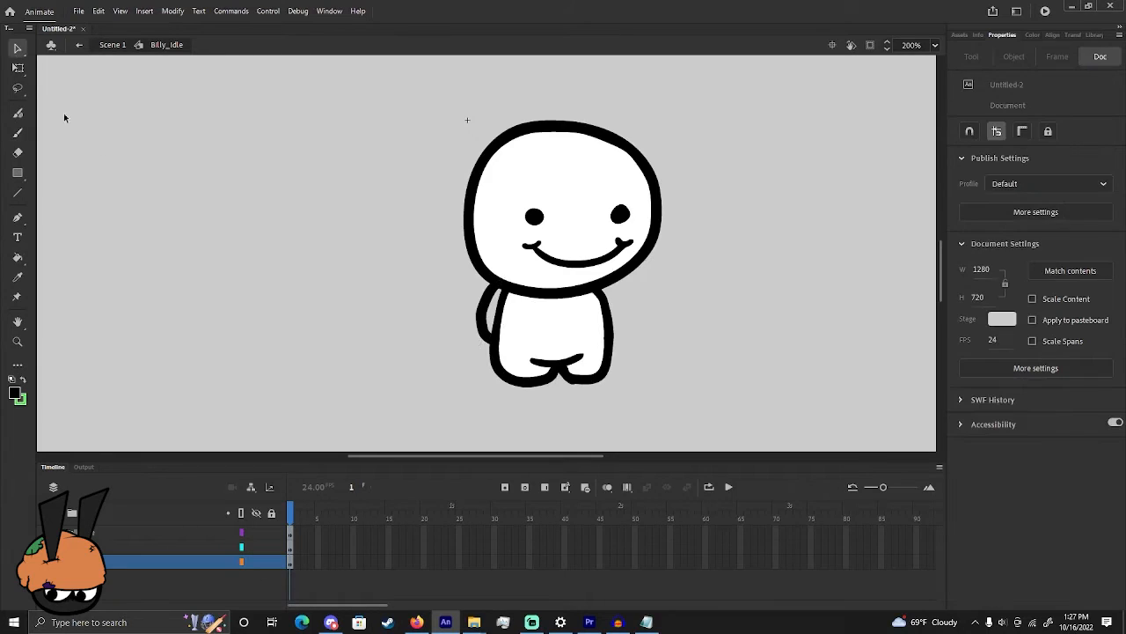
pyautogui.click(513, 328)
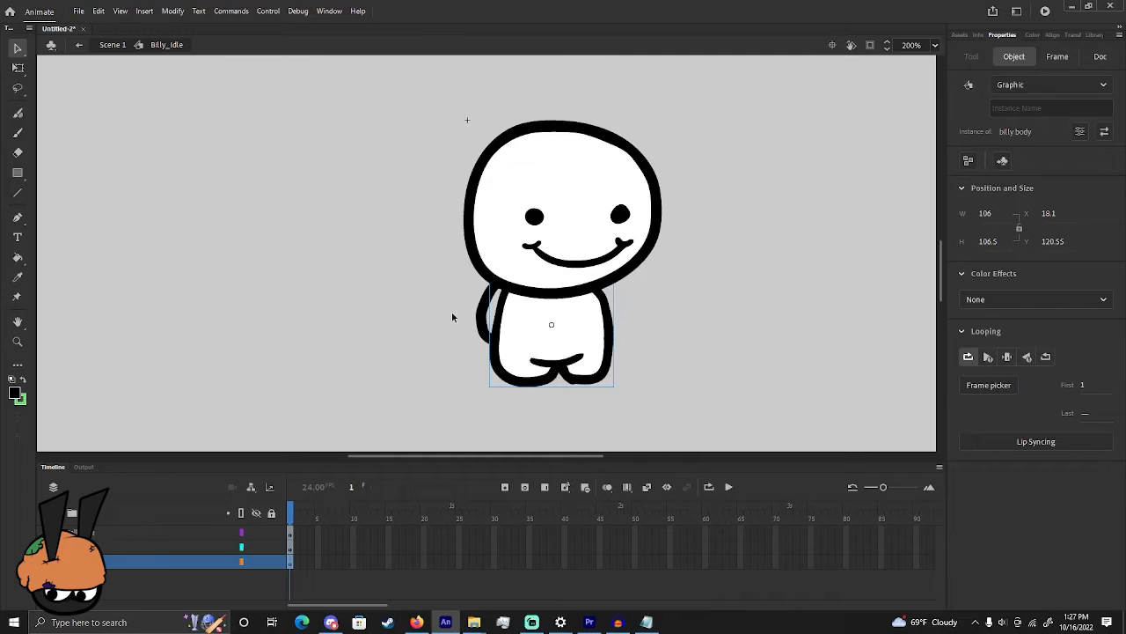
pyautogui.click(447, 343)
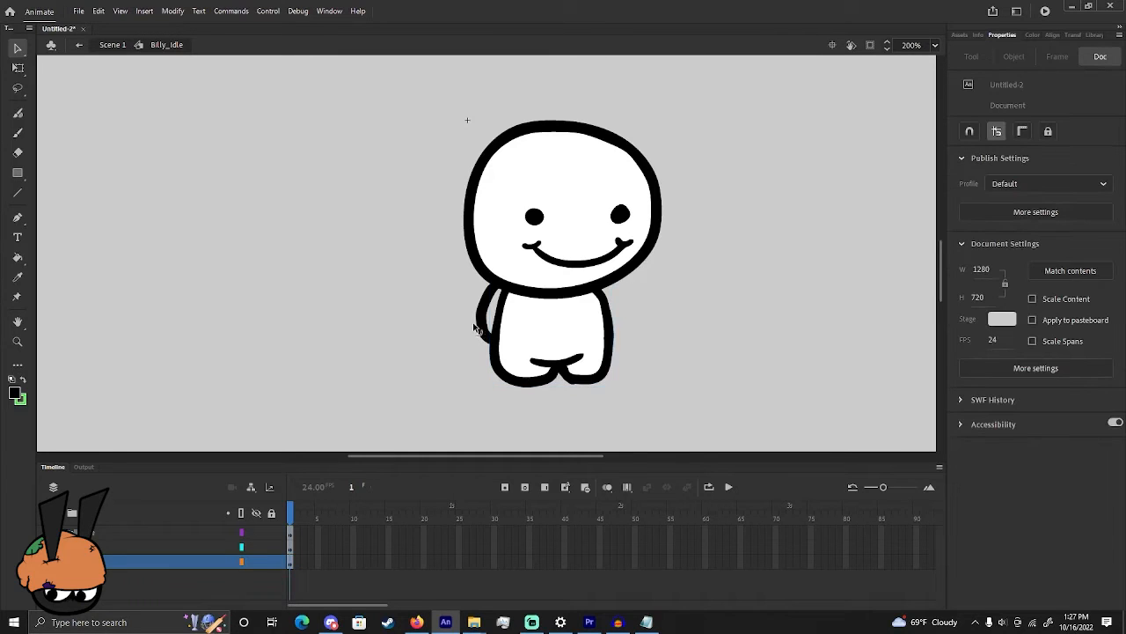
pyautogui.rightClick(479, 319)
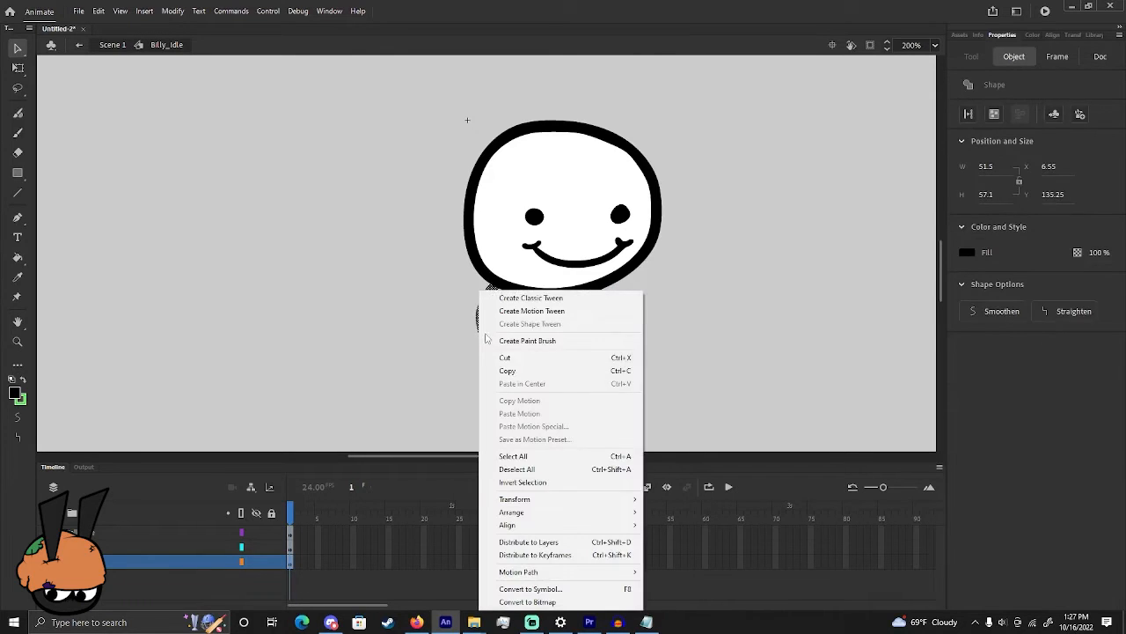
pyautogui.click(498, 357)
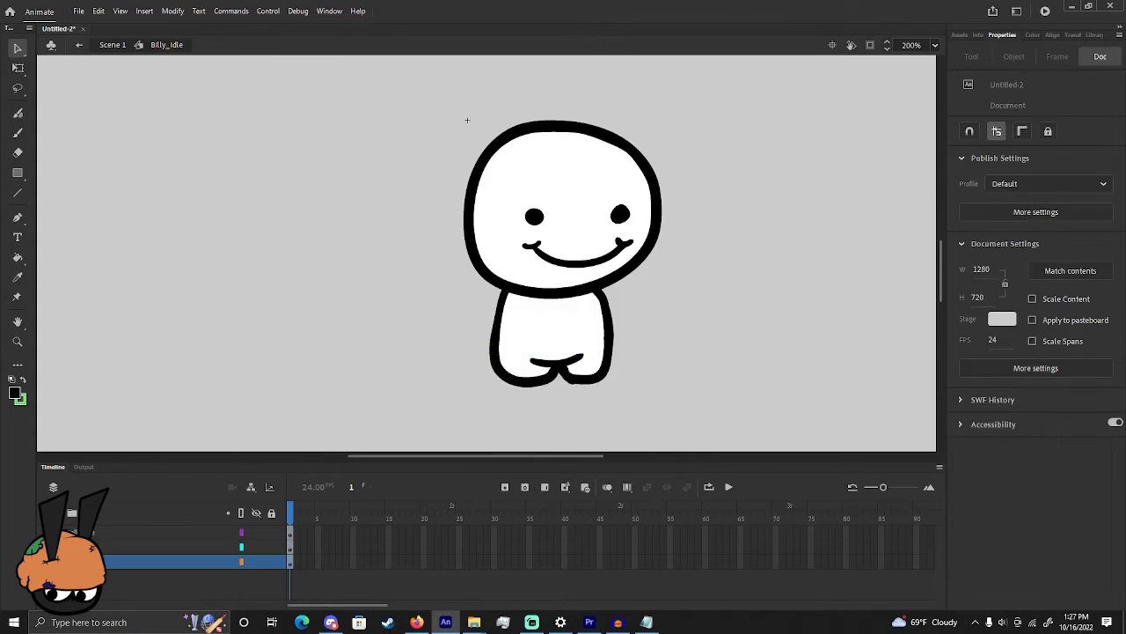
pyautogui.click(52, 512)
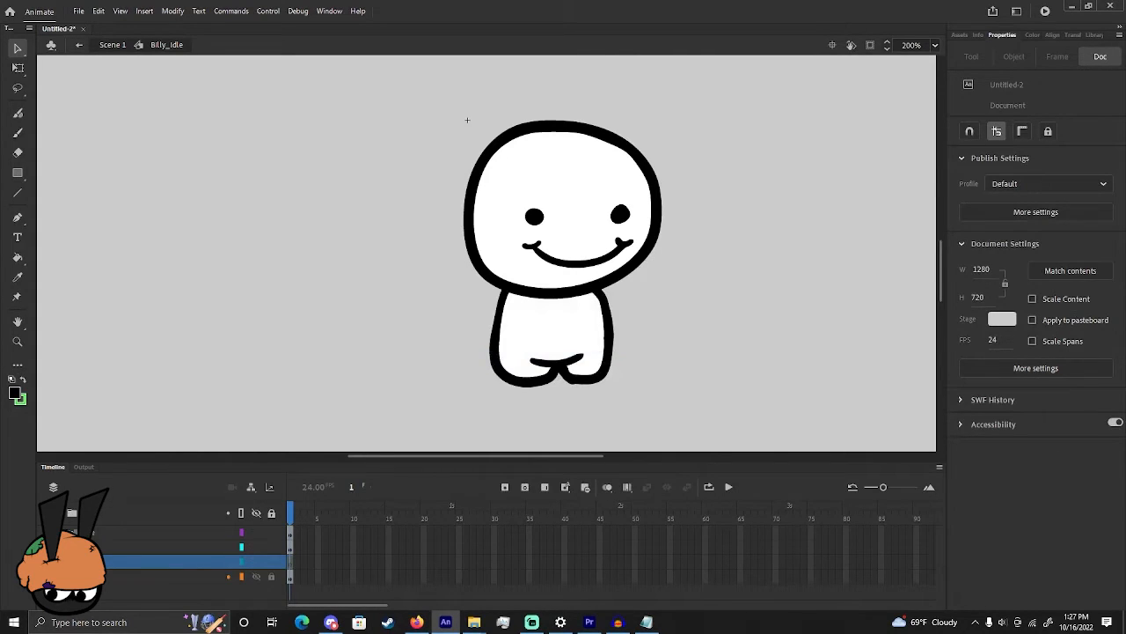
pyautogui.rightClick(353, 316)
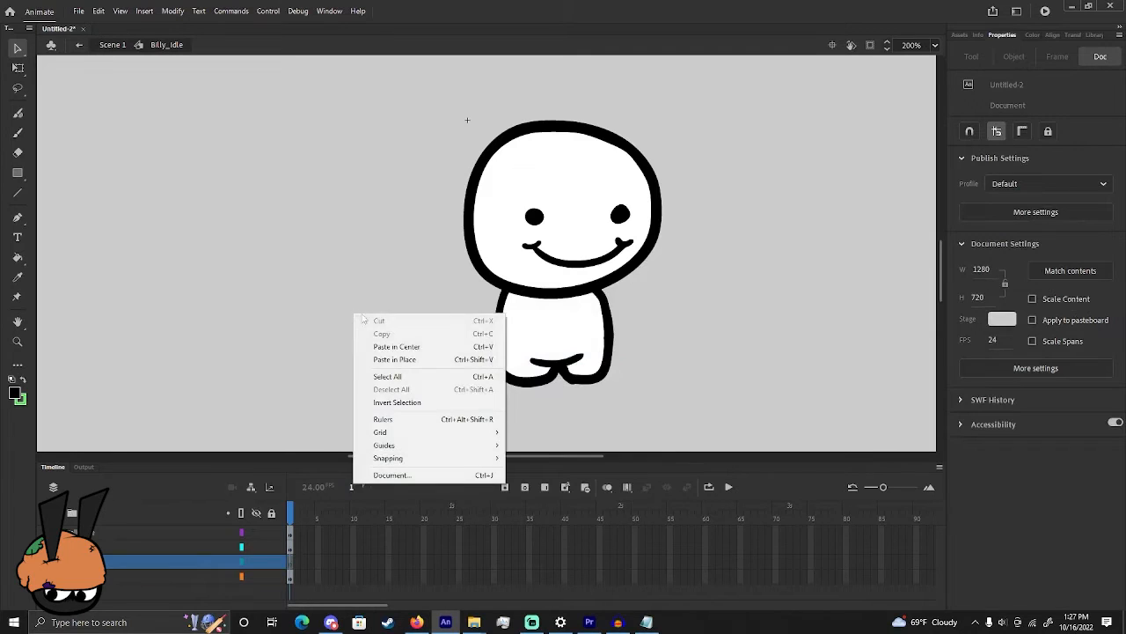
pyautogui.click(413, 358)
pyautogui.click(412, 325)
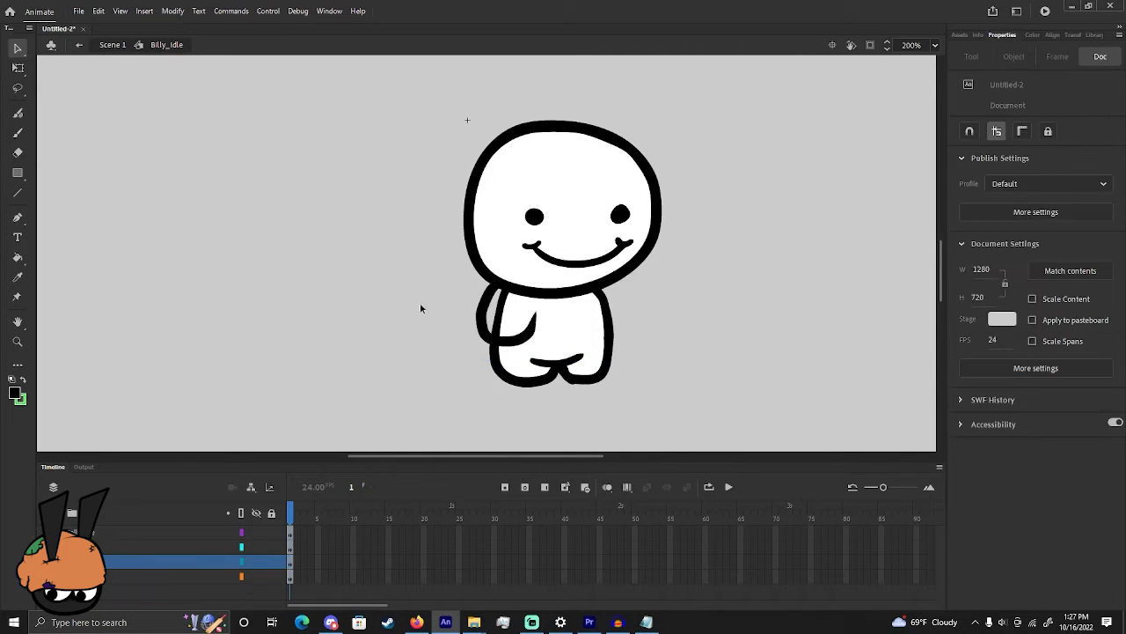
# Move the arm shape about 6.5 px left and 2 px up relative to the body
pyautogui.click(498, 341)
pyautogui.moveTo(516, 352); pyautogui.dragTo(507, 350)
pyautogui.click(398, 355)
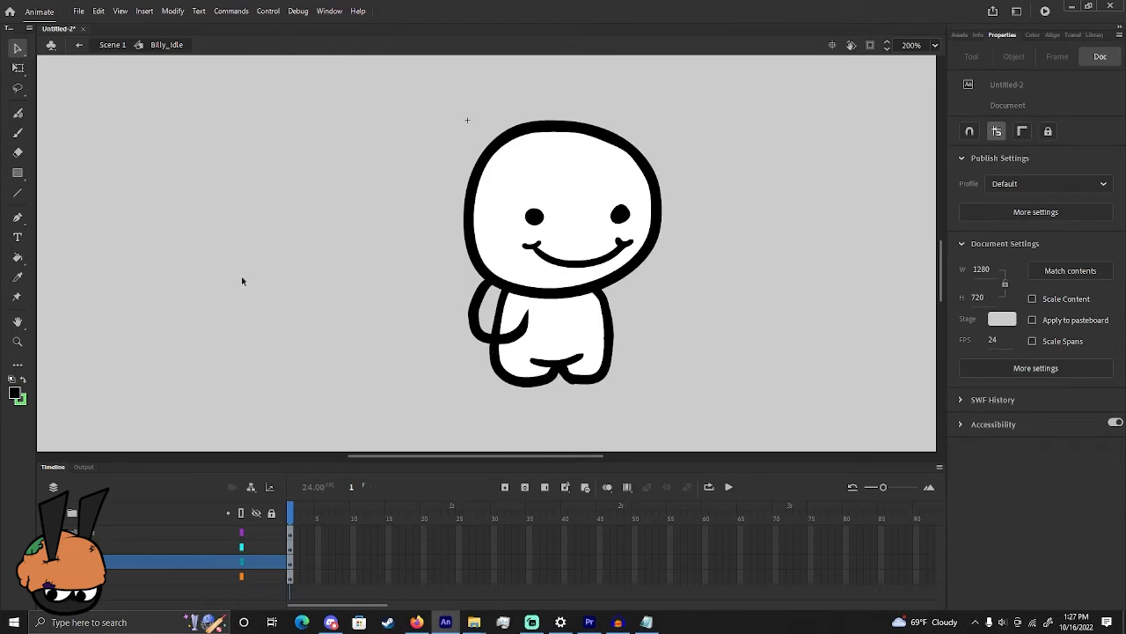
# Convert the arm shape to a graphic symbol named billys left arm and open it for editing
pyautogui.rightClick(491, 344)
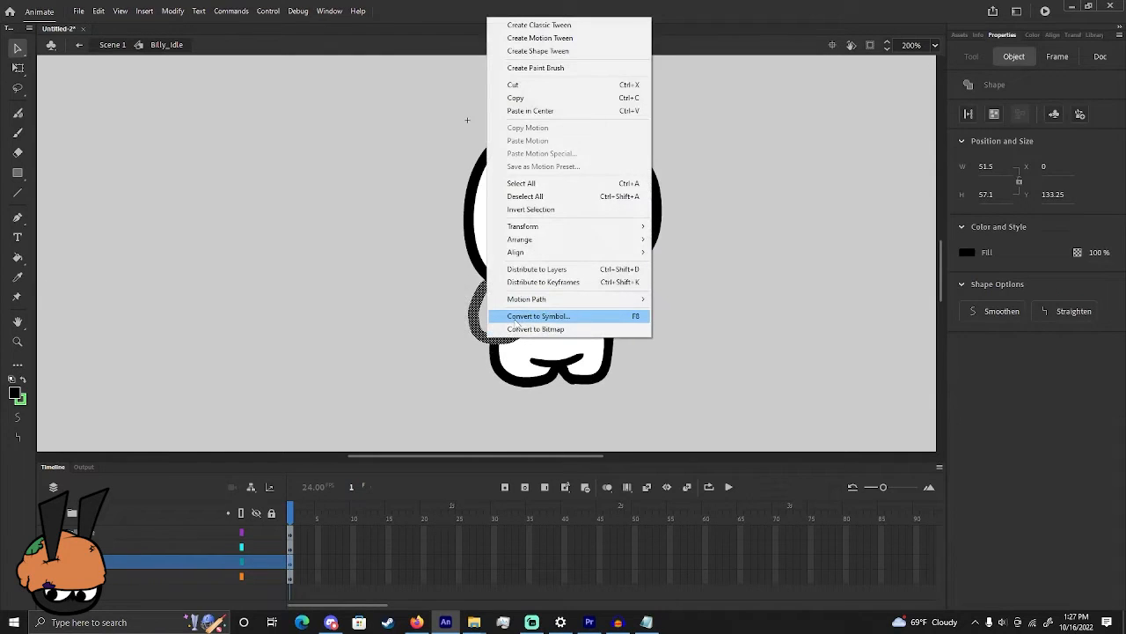
pyautogui.click(519, 317)
pyautogui.write('billys left')
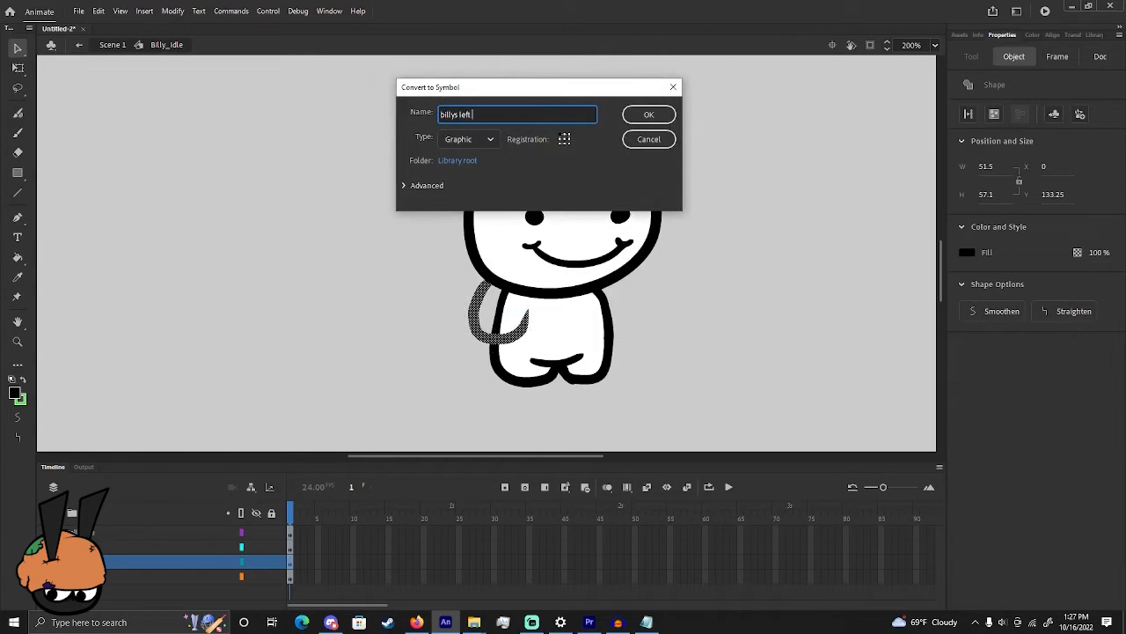
pyautogui.press('Return')
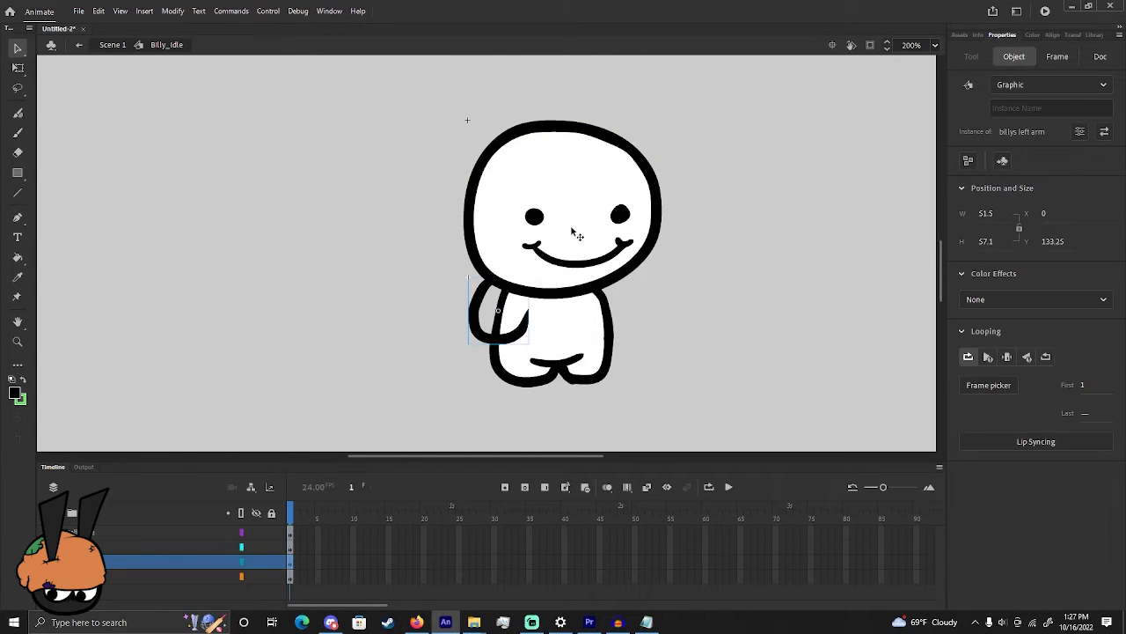
pyautogui.doubleClick(476, 322)
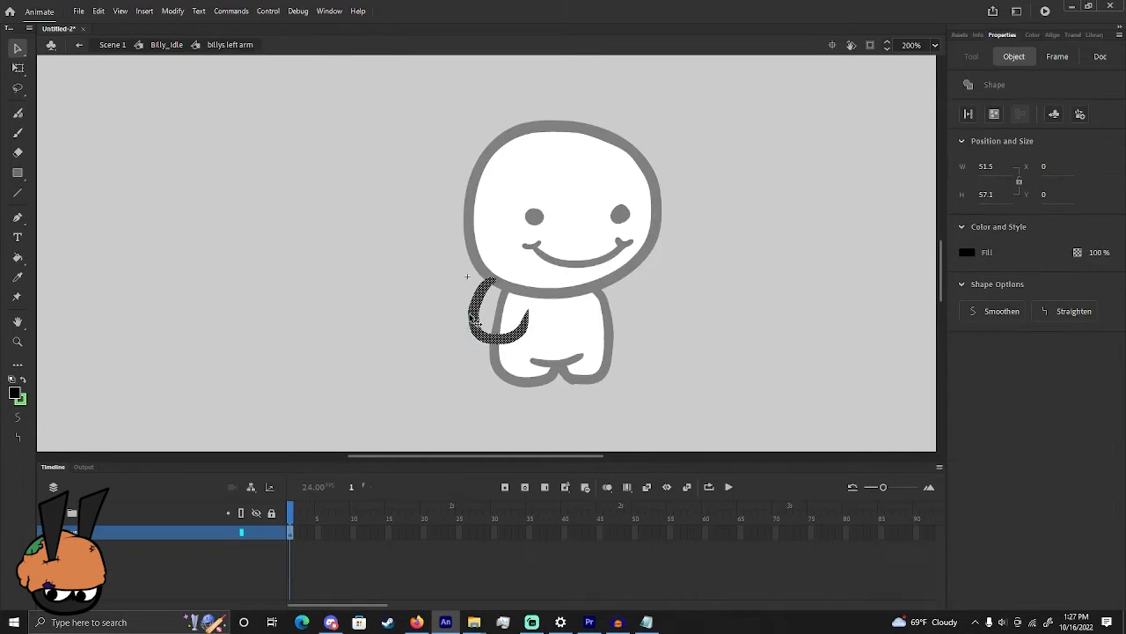
pyautogui.click(398, 365)
pyautogui.scroll(3, 513, 343)
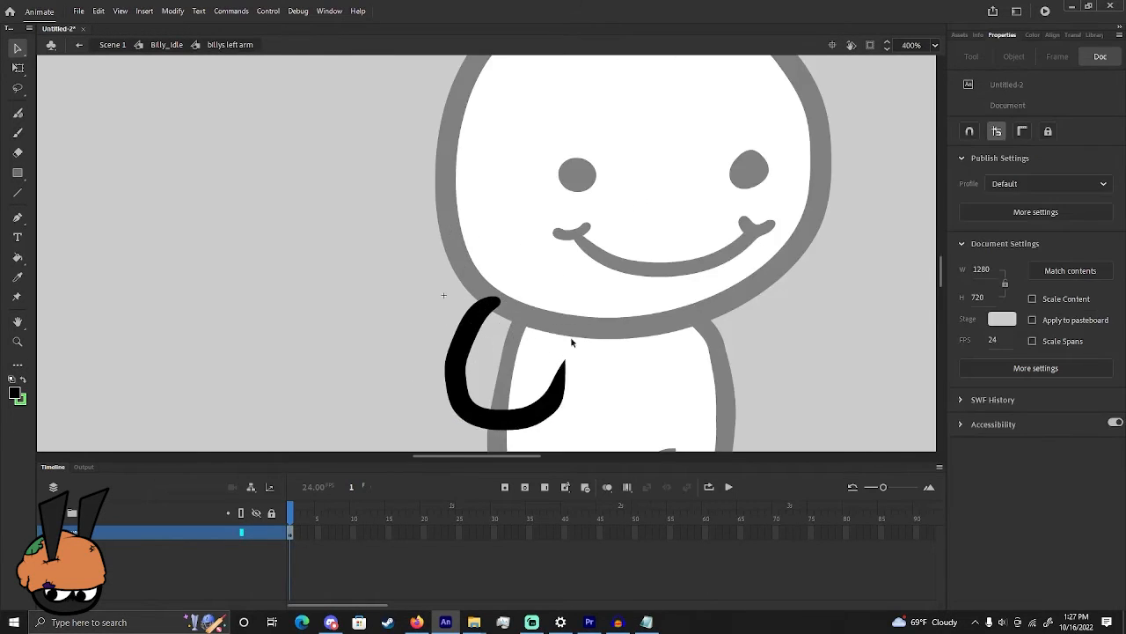
pyautogui.click(17, 257)
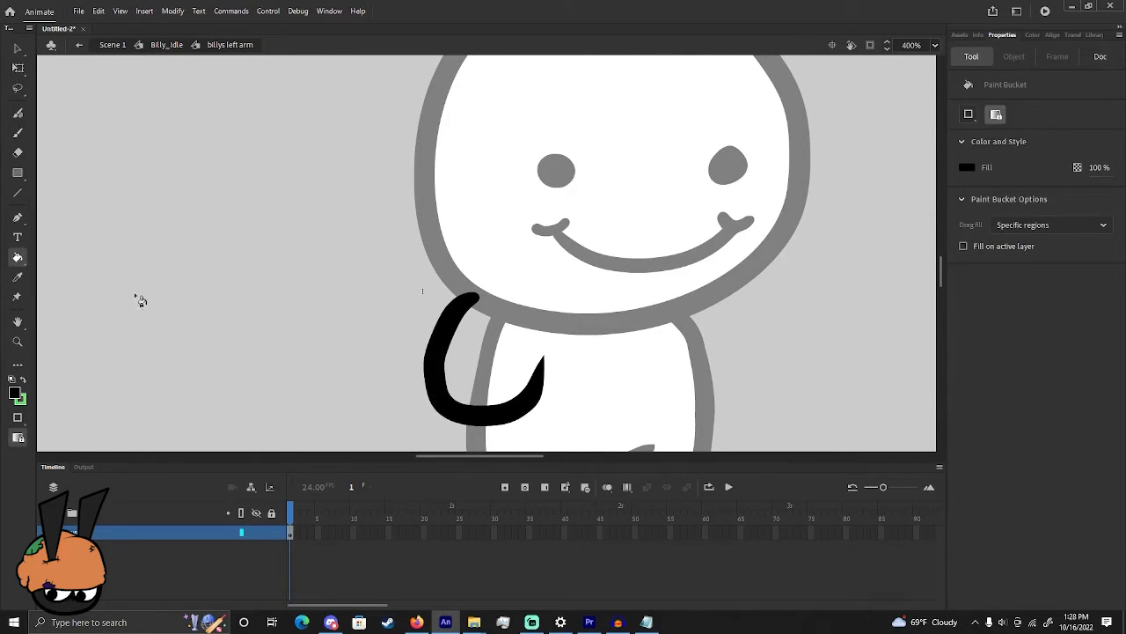
pyautogui.click(16, 278)
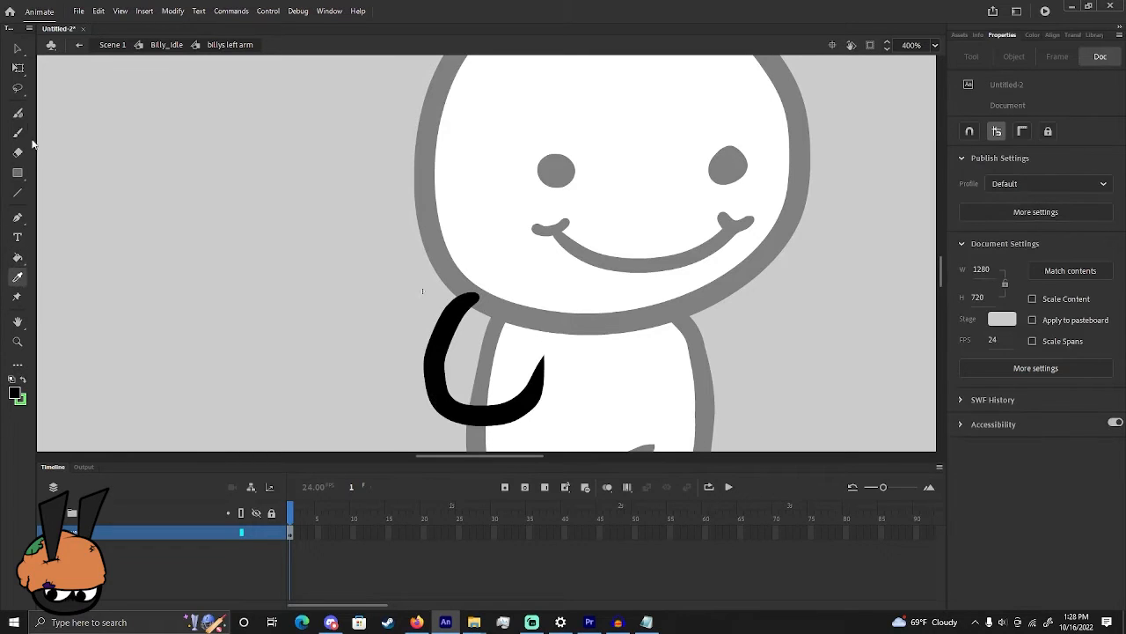
pyautogui.click(16, 132)
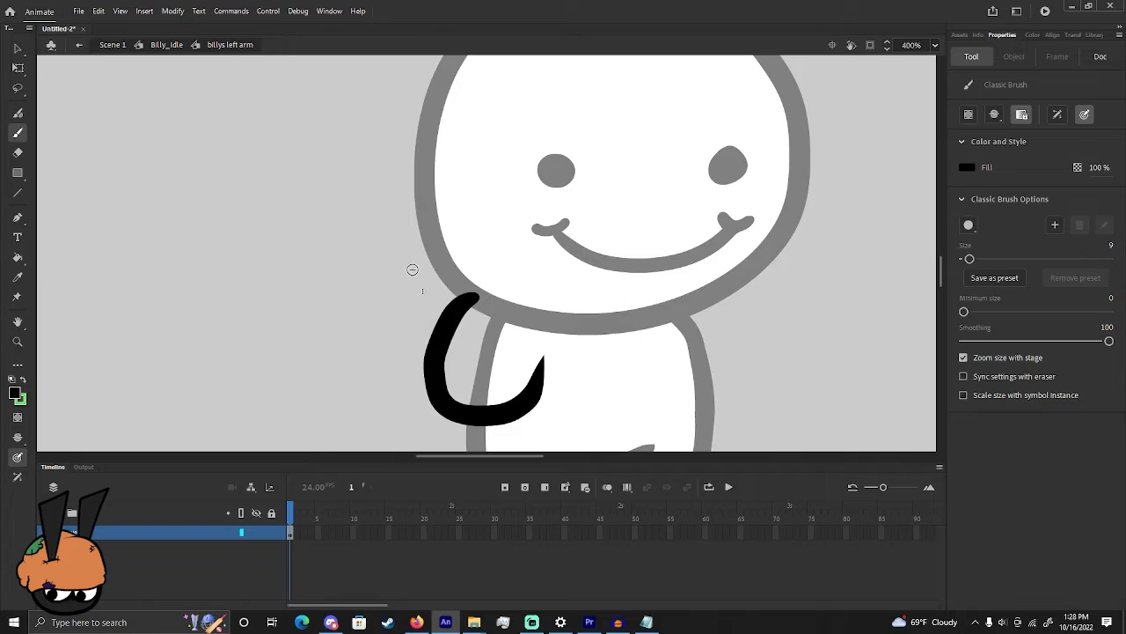
# Try out green size 1 Paint Brush strokes across the face and body, undoing each one
pyautogui.press('y')
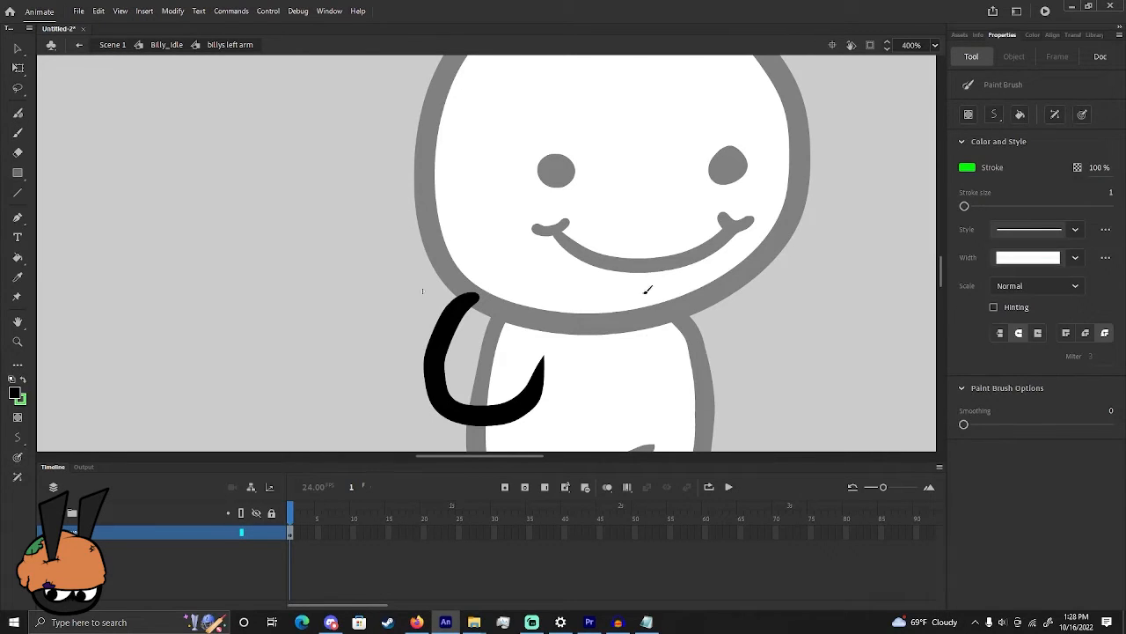
pyautogui.moveTo(625, 391)
pyautogui.mouseDown()
pyautogui.moveTo(597, 315)
pyautogui.moveTo(676, 231)
pyautogui.moveTo(625, 205)
pyautogui.moveTo(682, 190)
pyautogui.moveTo(782, 185)
pyautogui.mouseUp()
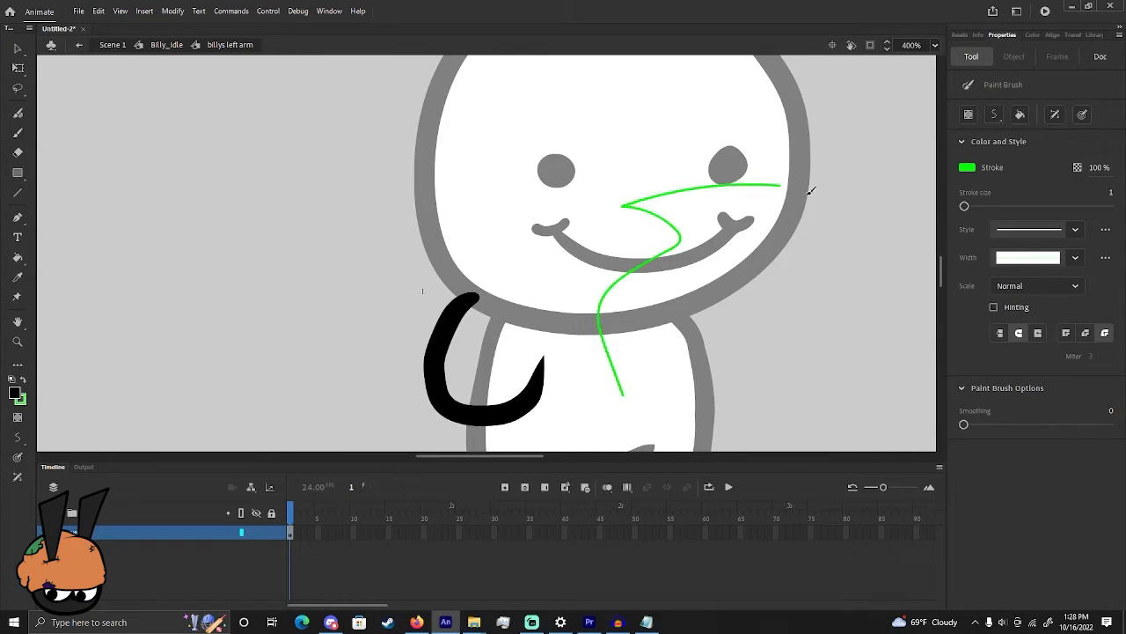
pyautogui.hotkey('ctrl', 'z')
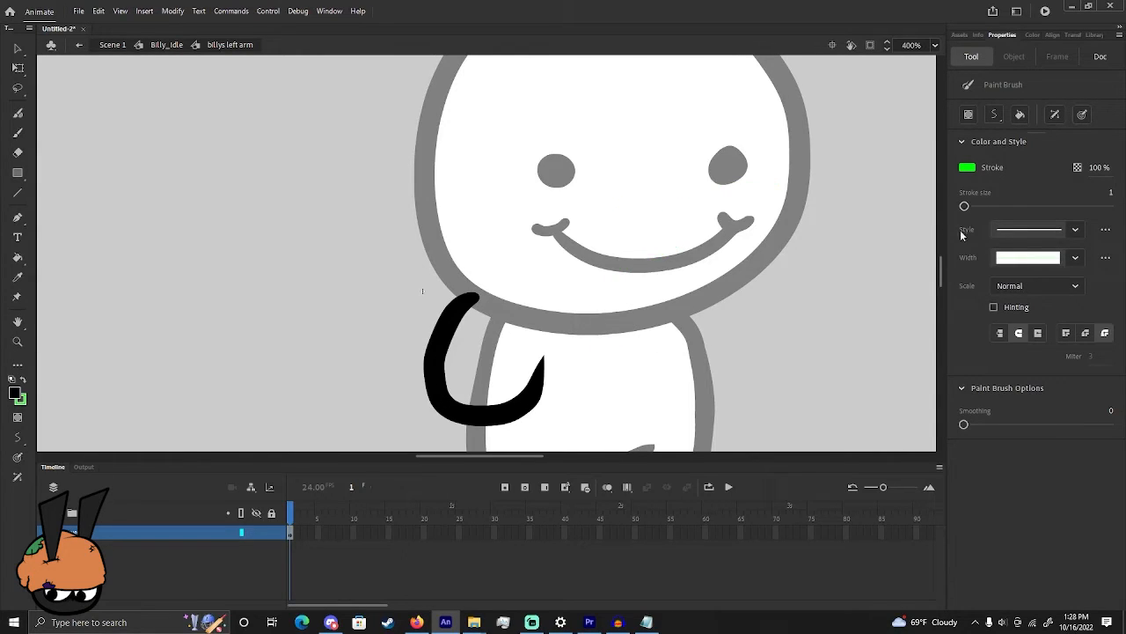
pyautogui.moveTo(647, 357)
pyautogui.mouseDown()
pyautogui.moveTo(587, 266)
pyautogui.moveTo(659, 243)
pyautogui.moveTo(662, 185)
pyautogui.mouseUp()
pyautogui.hotkey('ctrl', 'z')
pyautogui.moveTo(658, 307)
pyautogui.mouseDown()
pyautogui.moveTo(591, 264)
pyautogui.moveTo(609, 264)
pyautogui.moveTo(675, 220)
pyautogui.mouseUp()
pyautogui.hotkey('ctrl', 'z')
pyautogui.moveTo(638, 352)
pyautogui.mouseDown()
pyautogui.moveTo(608, 327)
pyautogui.moveTo(631, 332)
pyautogui.moveTo(593, 269)
pyautogui.moveTo(714, 221)
pyautogui.moveTo(635, 256)
pyautogui.moveTo(680, 305)
pyautogui.mouseUp()
pyautogui.hotkey('ctrl', 'z')
# Close the arm's open side with a curved green Paint Brush stroke and fill the enclosed area with white
pyautogui.moveTo(458, 308); pyautogui.dragTo(537, 393)
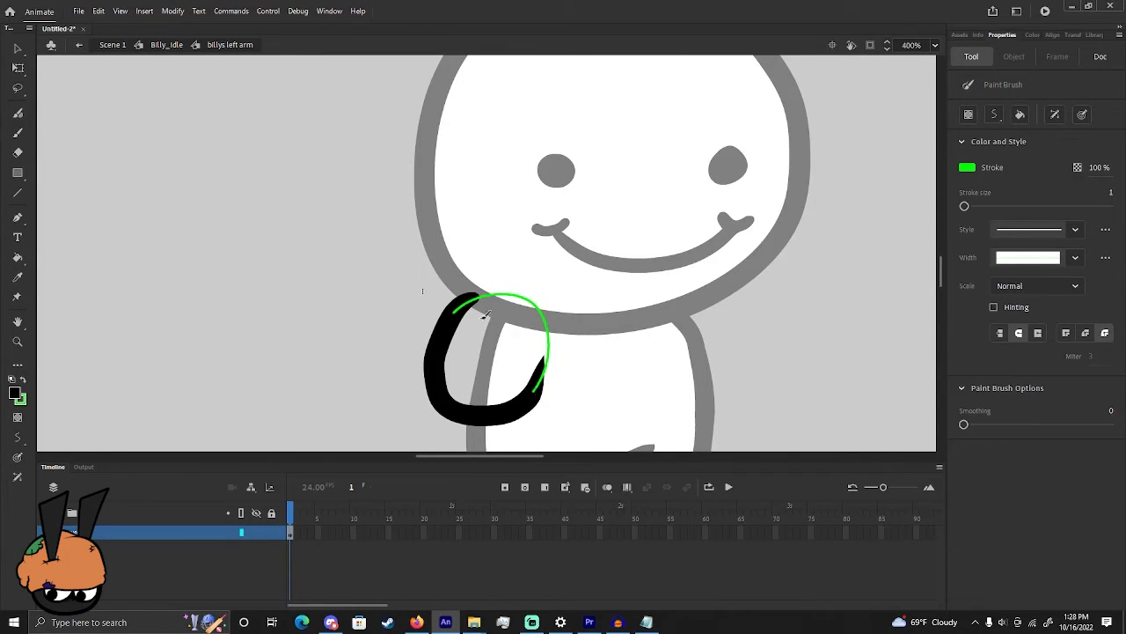
pyautogui.click(14, 396)
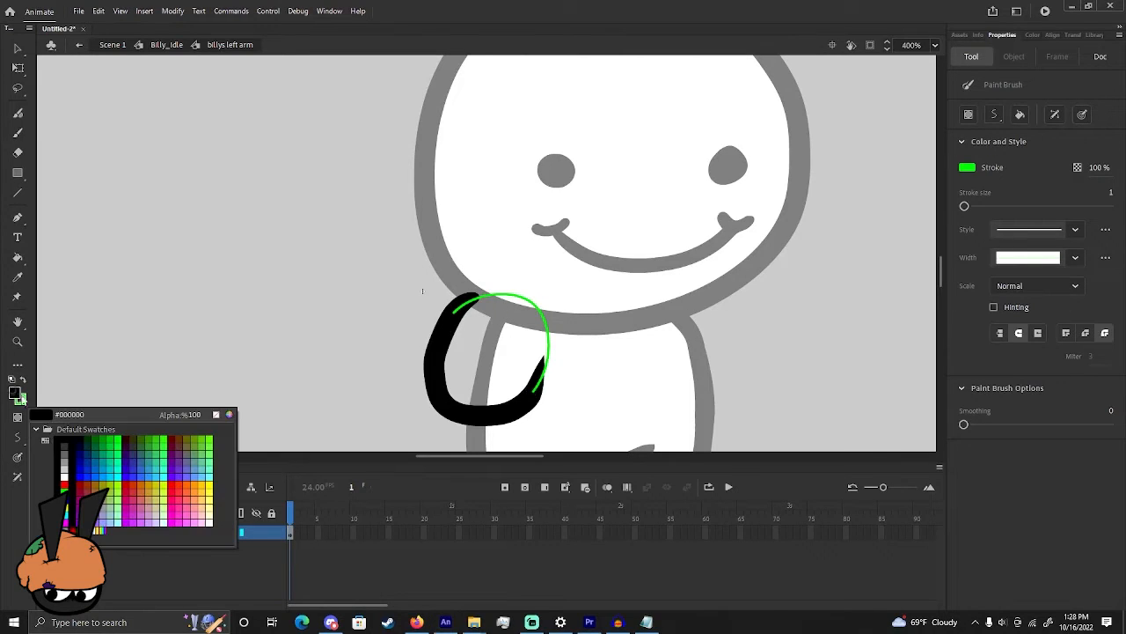
pyautogui.click(62, 478)
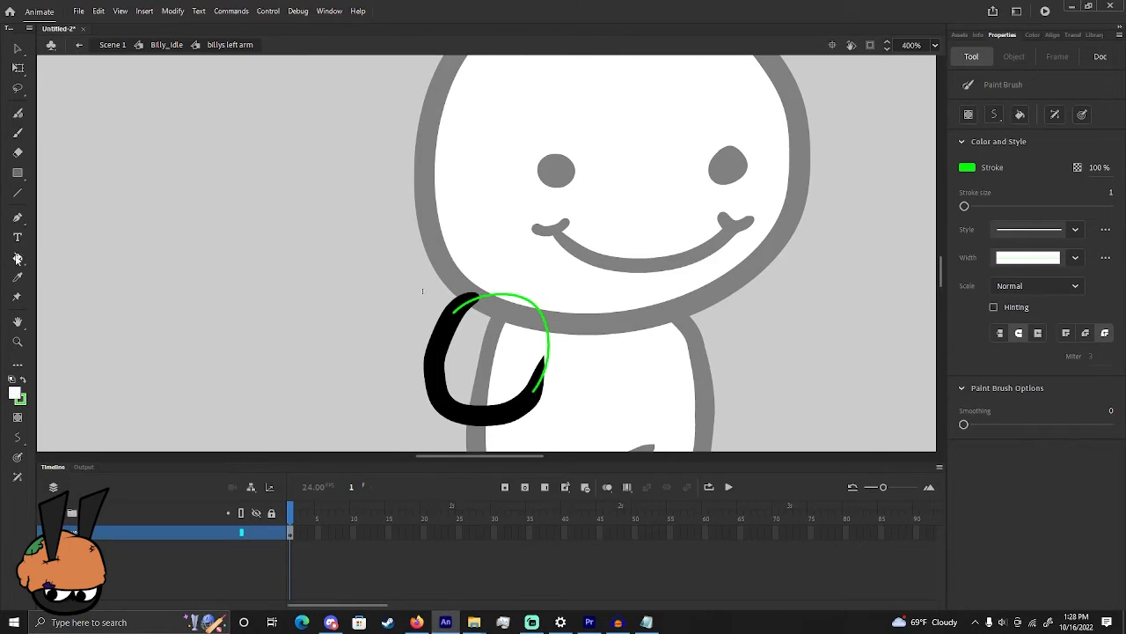
pyautogui.click(17, 258)
pyautogui.click(474, 356)
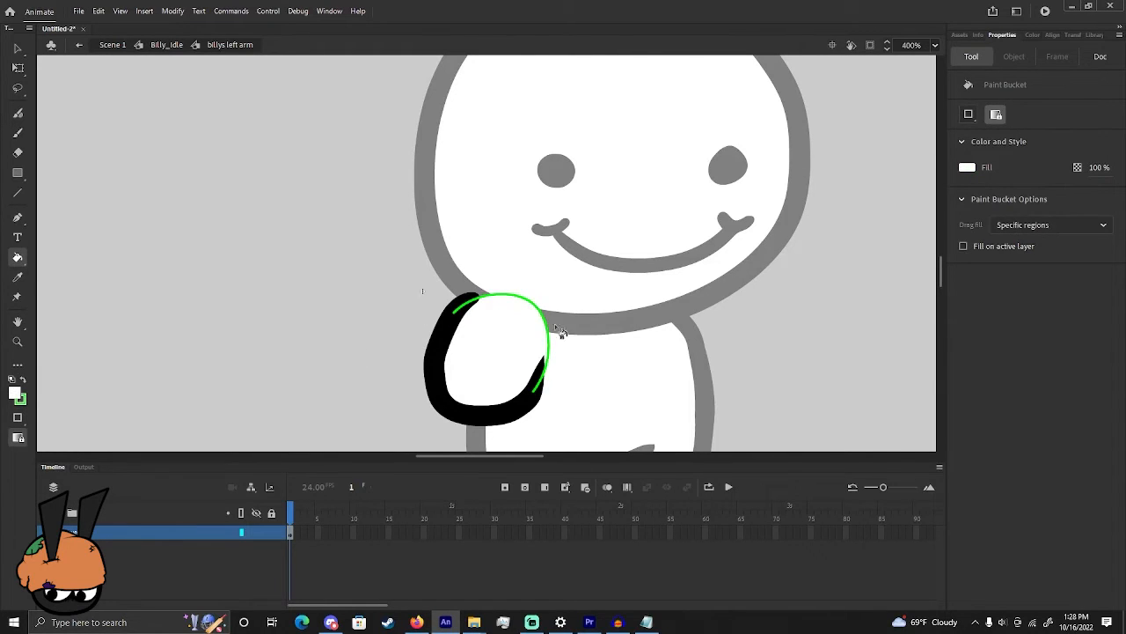
# Remove the green stroke from the arm by setting the whole shape's stroke colour to none
pyautogui.click(23, 403)
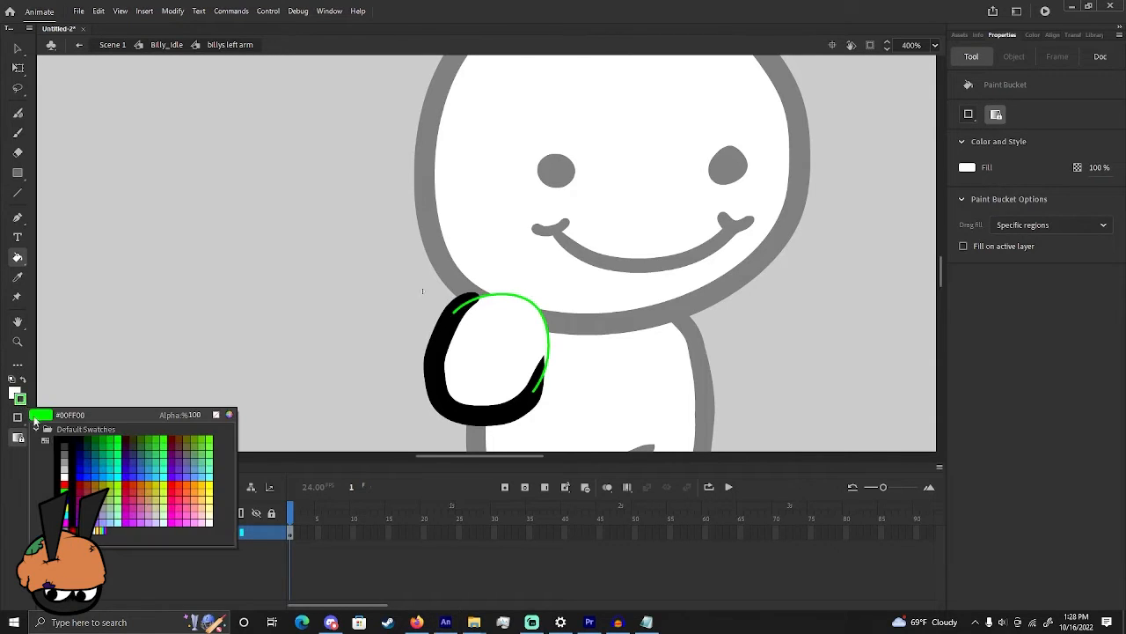
pyautogui.click(121, 437)
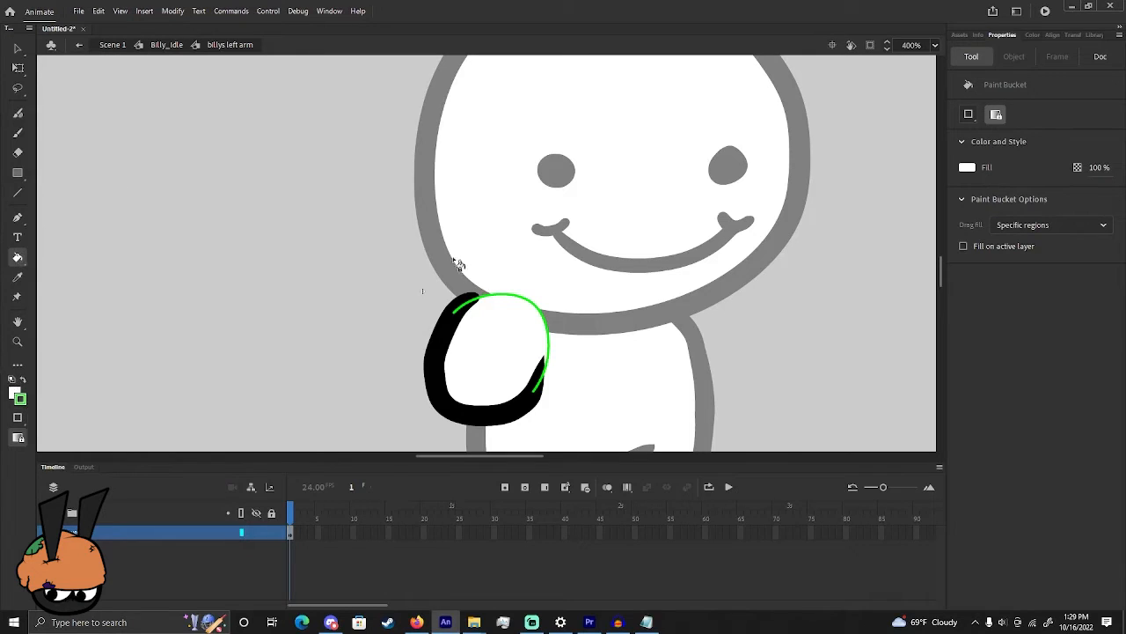
pyautogui.press('v')
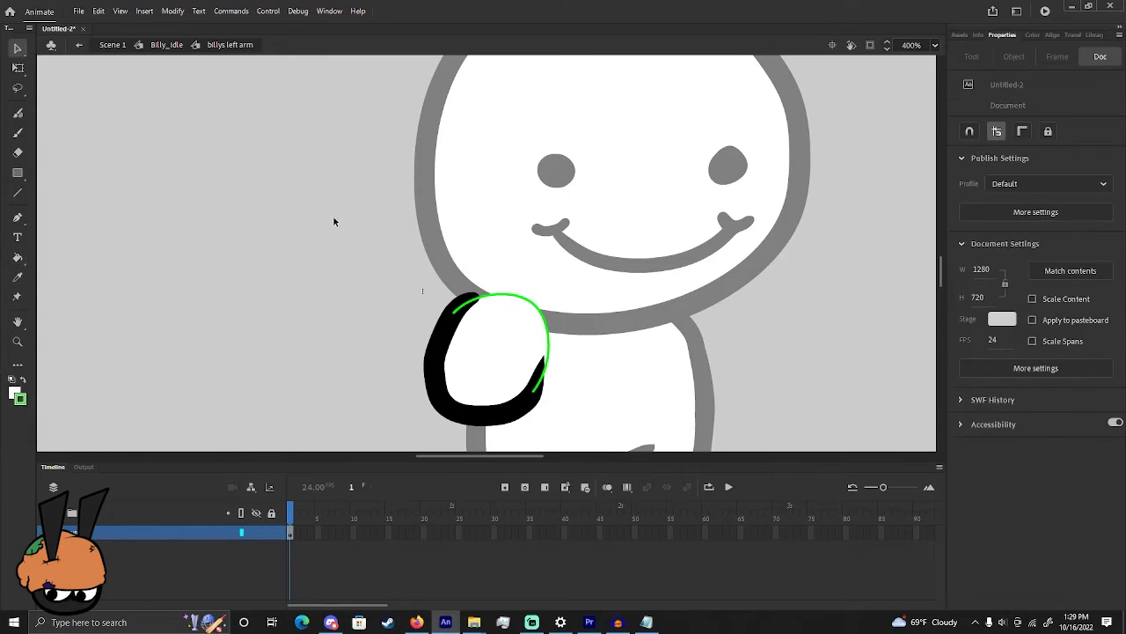
pyautogui.moveTo(249, 181); pyautogui.dragTo(681, 451)
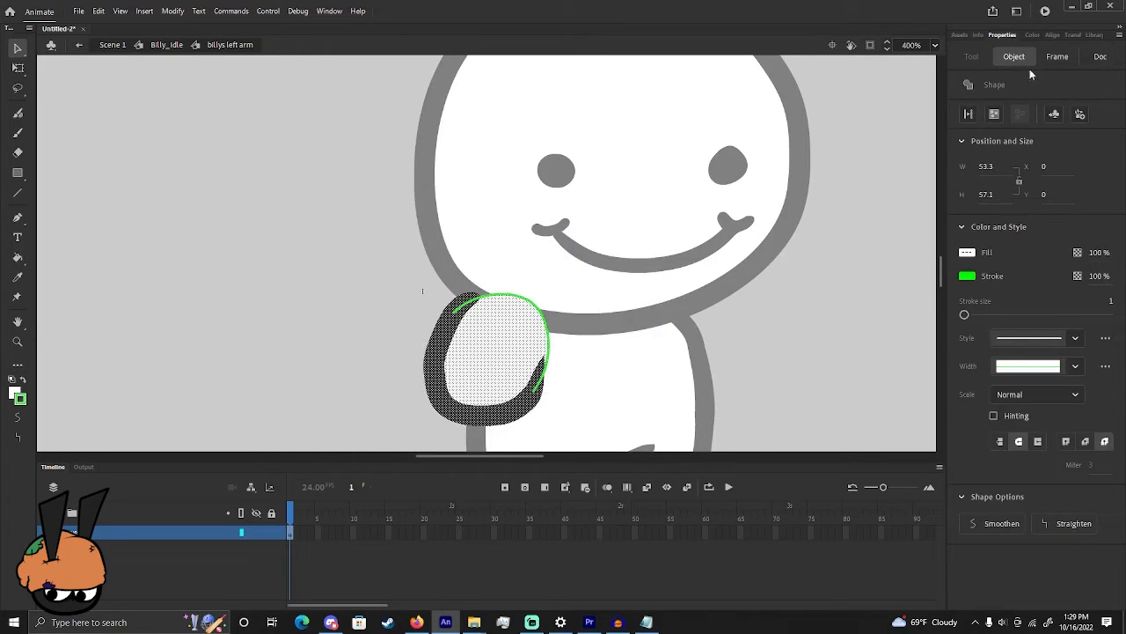
pyautogui.click(967, 277)
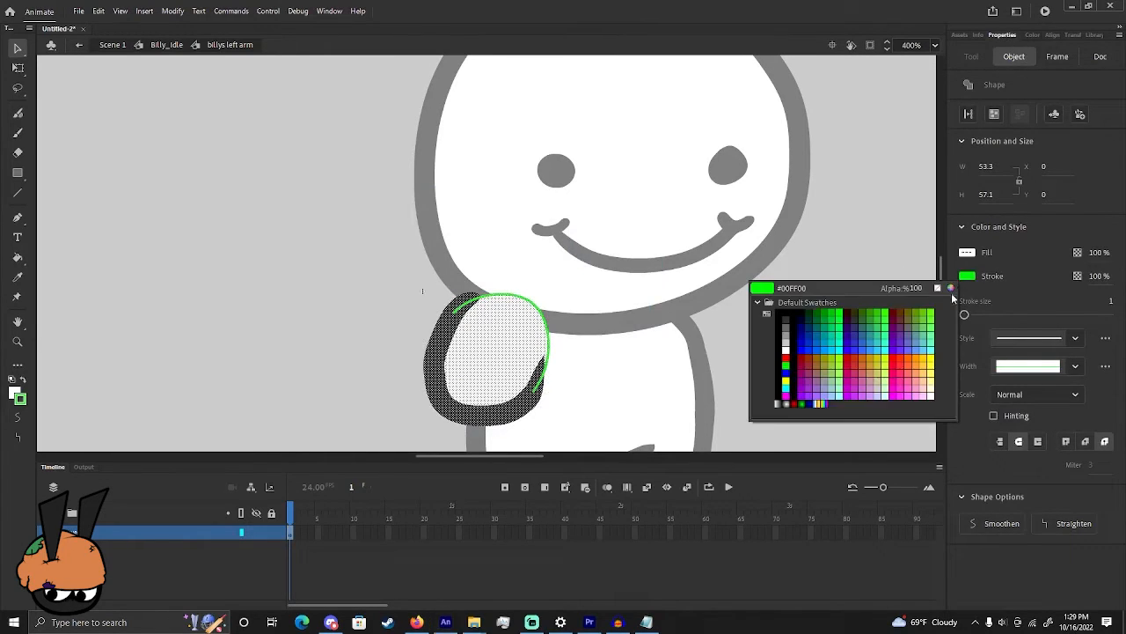
pyautogui.click(938, 290)
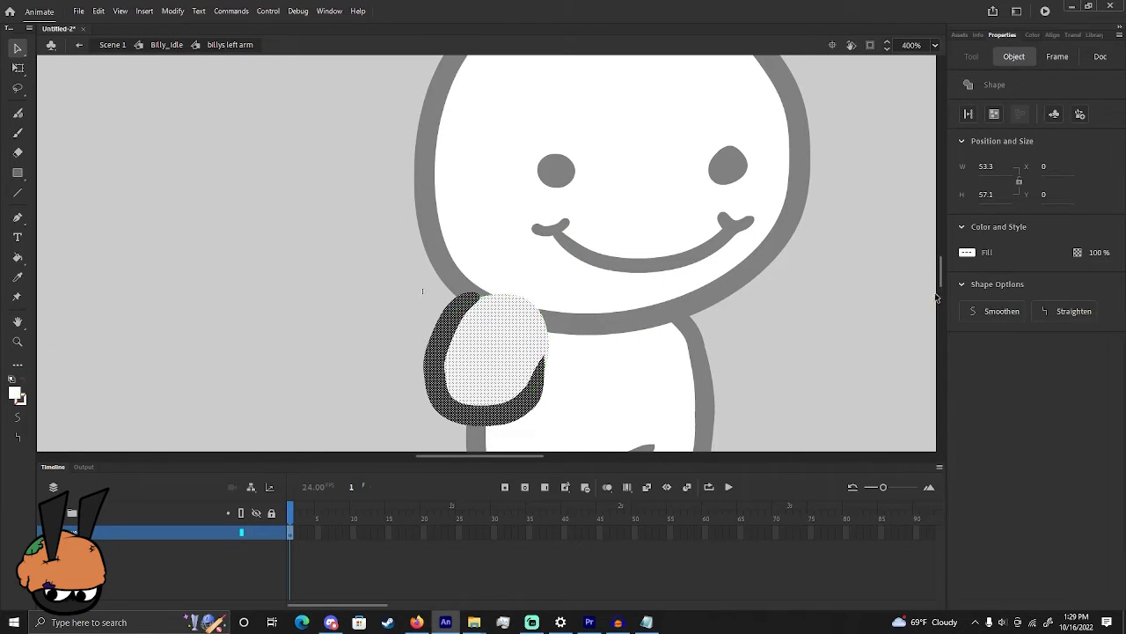
pyautogui.click(886, 306)
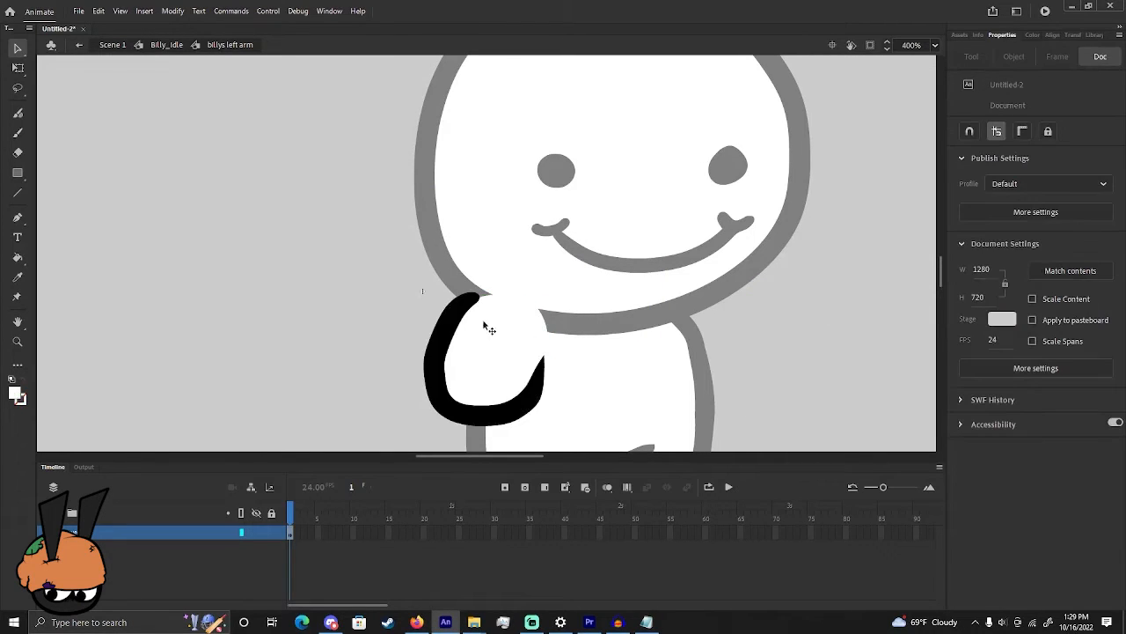
# Select the arm's white fill to check the area it covers
pyautogui.moveTo(380, 263); pyautogui.dragTo(621, 442)
pyautogui.click(481, 280)
pyautogui.click(543, 321)
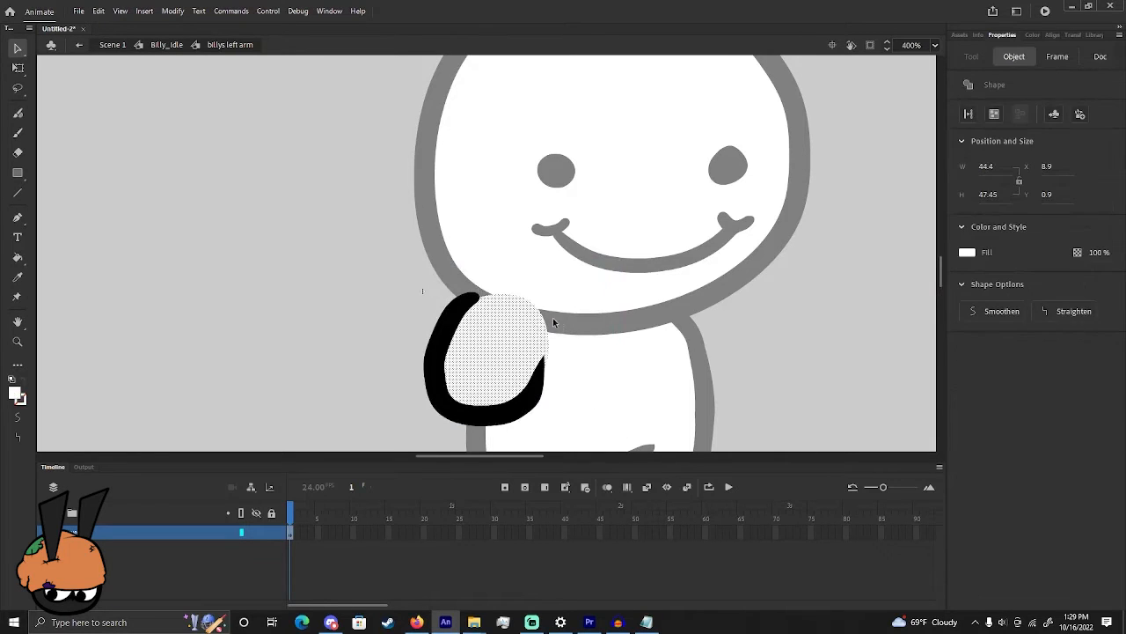
pyautogui.press('Delete')
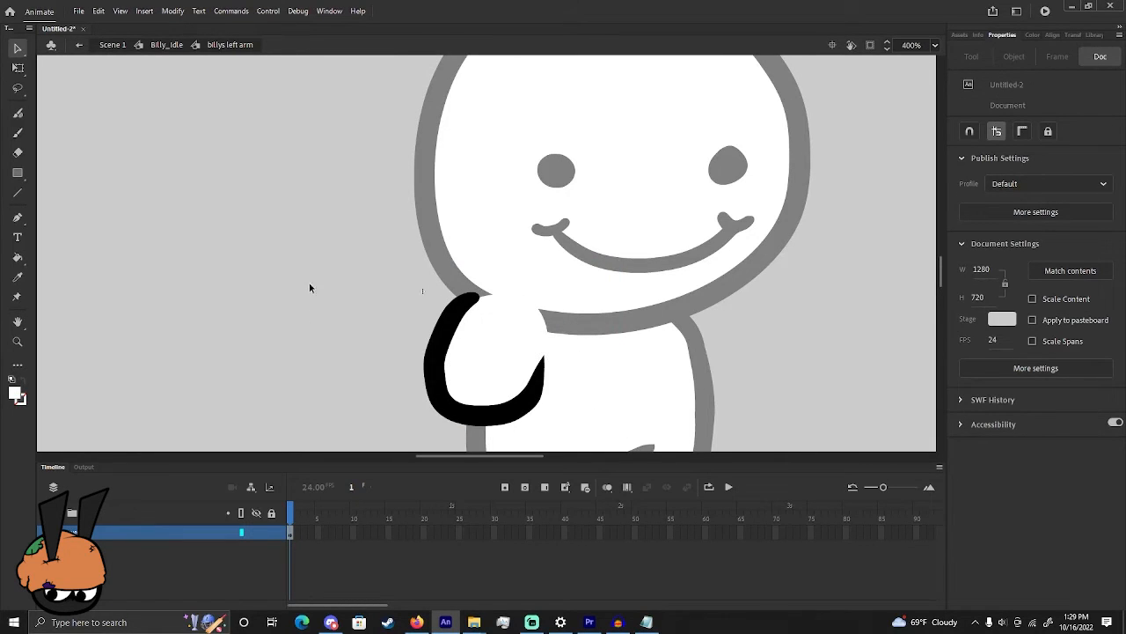
# Return to Billy_Idle and review the filled arm on the whole character
pyautogui.doubleClick(380, 301)
pyautogui.moveTo(611, 351); pyautogui.dragTo(470, 225)
pyautogui.click(283, 228)
pyautogui.moveTo(195, 240); pyautogui.dragTo(222, 353)
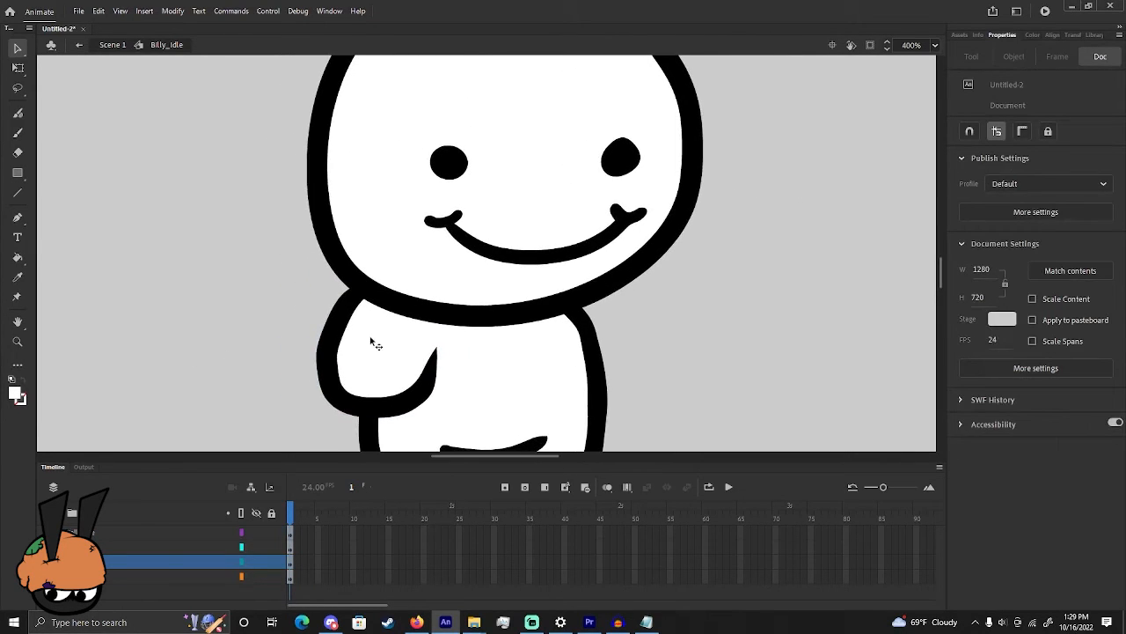
pyautogui.hotkey('ctrl', '-')
pyautogui.moveTo(427, 321); pyautogui.dragTo(440, 340)
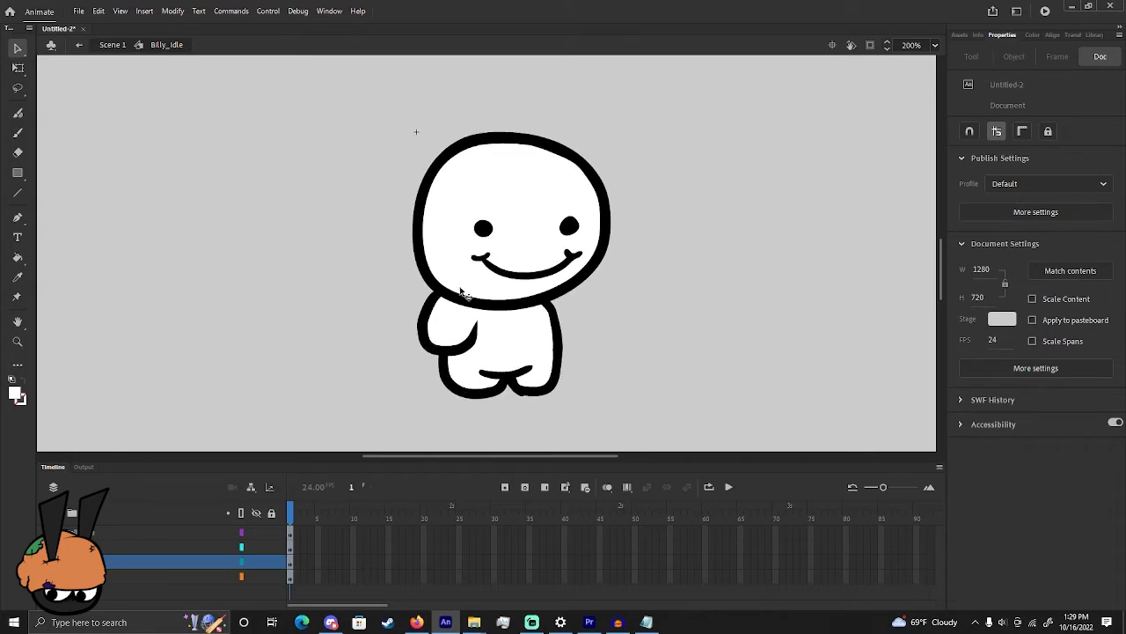
# Set the Classic Brush fill colour to black and add a new layer beneath all the other layers
pyautogui.click(17, 132)
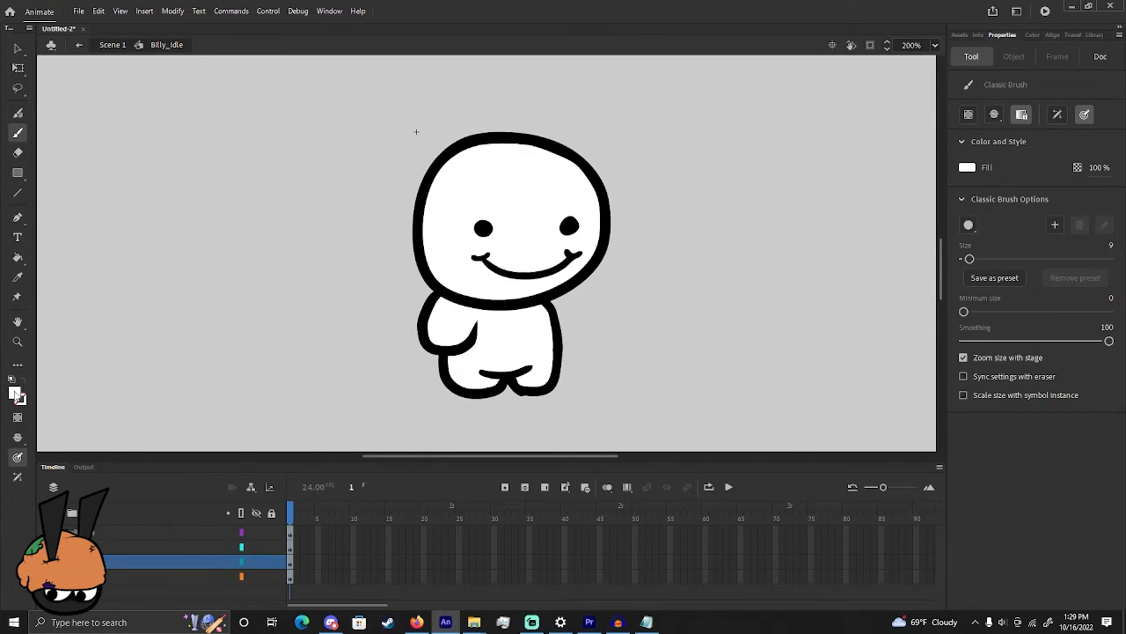
pyautogui.click(15, 393)
pyautogui.click(69, 438)
pyautogui.click(53, 512)
pyautogui.moveTo(99, 561); pyautogui.dragTo(97, 594)
# Try to draw a second arm outline beside the body's right edge with the size 9 Classic Brush, and undo the strokes
pyautogui.moveTo(591, 323); pyautogui.dragTo(527, 300)
pyautogui.hotkey('ctrl', '=')
pyautogui.click(19, 134)
pyautogui.moveTo(481, 371)
pyautogui.mouseDown()
pyautogui.moveTo(452, 332)
pyautogui.moveTo(441, 254)
pyautogui.moveTo(527, 233)
pyautogui.mouseUp()
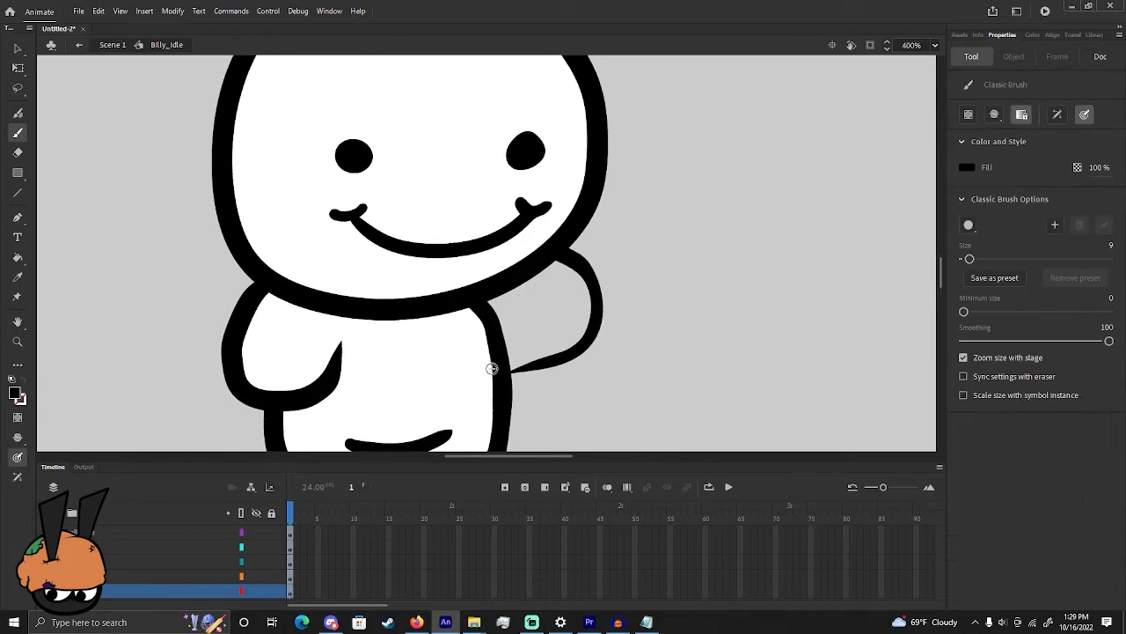
pyautogui.hotkey('ctrl', 'z')
pyautogui.moveTo(521, 375)
pyautogui.mouseDown()
pyautogui.moveTo(473, 328)
pyautogui.moveTo(466, 271)
pyautogui.moveTo(517, 251)
pyautogui.moveTo(582, 264)
pyautogui.moveTo(611, 300)
pyautogui.moveTo(609, 339)
pyautogui.moveTo(560, 369)
pyautogui.moveTo(477, 333)
pyautogui.moveTo(466, 274)
pyautogui.moveTo(509, 249)
pyautogui.moveTo(574, 260)
pyautogui.moveTo(610, 334)
pyautogui.moveTo(604, 360)
pyautogui.moveTo(551, 384)
pyautogui.moveTo(493, 377)
pyautogui.mouseUp()
pyautogui.hotkey('ctrl', 'z')
pyautogui.hotkey('ctrl', 'z')
pyautogui.hotkey('ctrl', 'z')
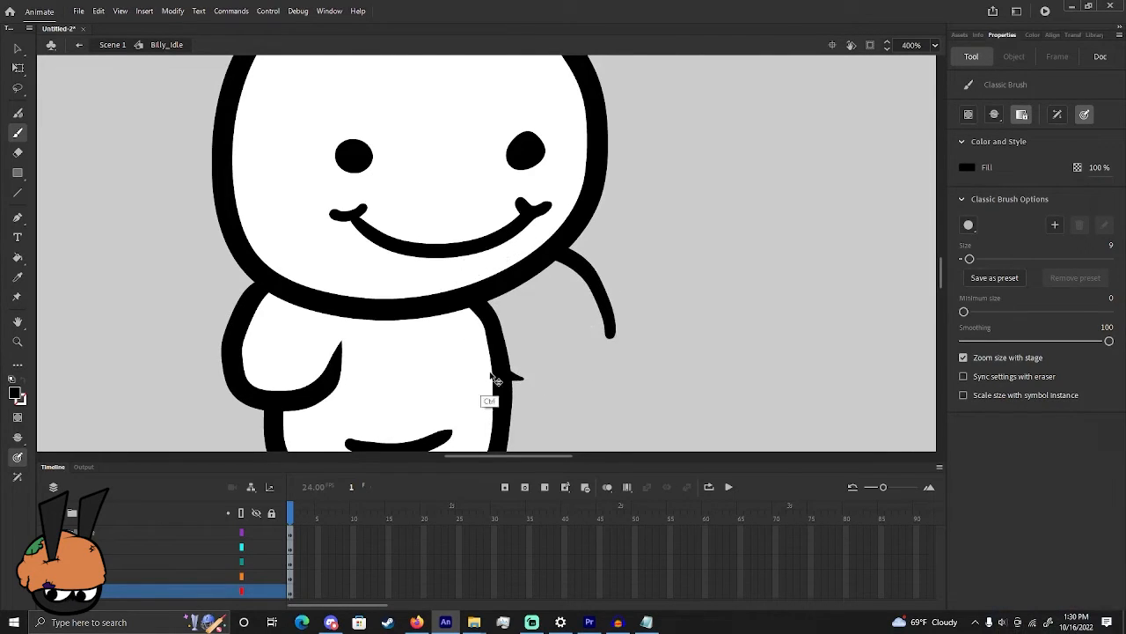
# Draw the second arm's lower and upper curves from the body's right edge and trim the outer edge with the size 15 Eraser
pyautogui.moveTo(553, 396)
pyautogui.mouseDown()
pyautogui.moveTo(534, 390)
pyautogui.moveTo(477, 313)
pyautogui.mouseUp()
pyautogui.moveTo(533, 269)
pyautogui.mouseDown()
pyautogui.moveTo(605, 319)
pyautogui.moveTo(621, 351)
pyautogui.moveTo(580, 393)
pyautogui.moveTo(507, 377)
pyautogui.moveTo(574, 384)
pyautogui.moveTo(615, 346)
pyautogui.mouseUp()
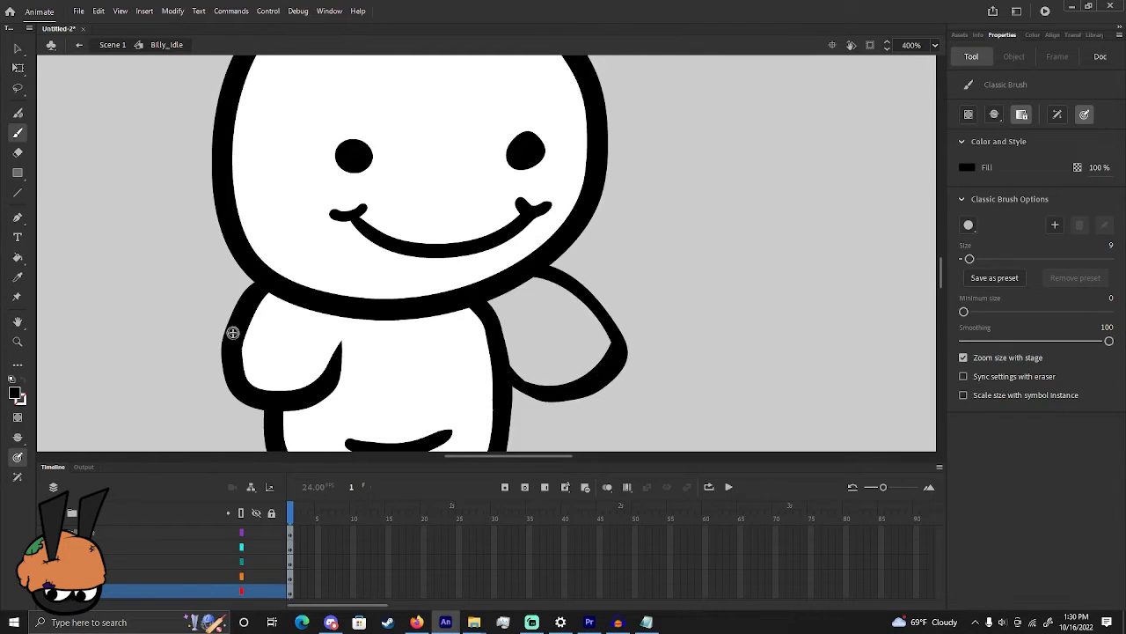
pyautogui.click(18, 153)
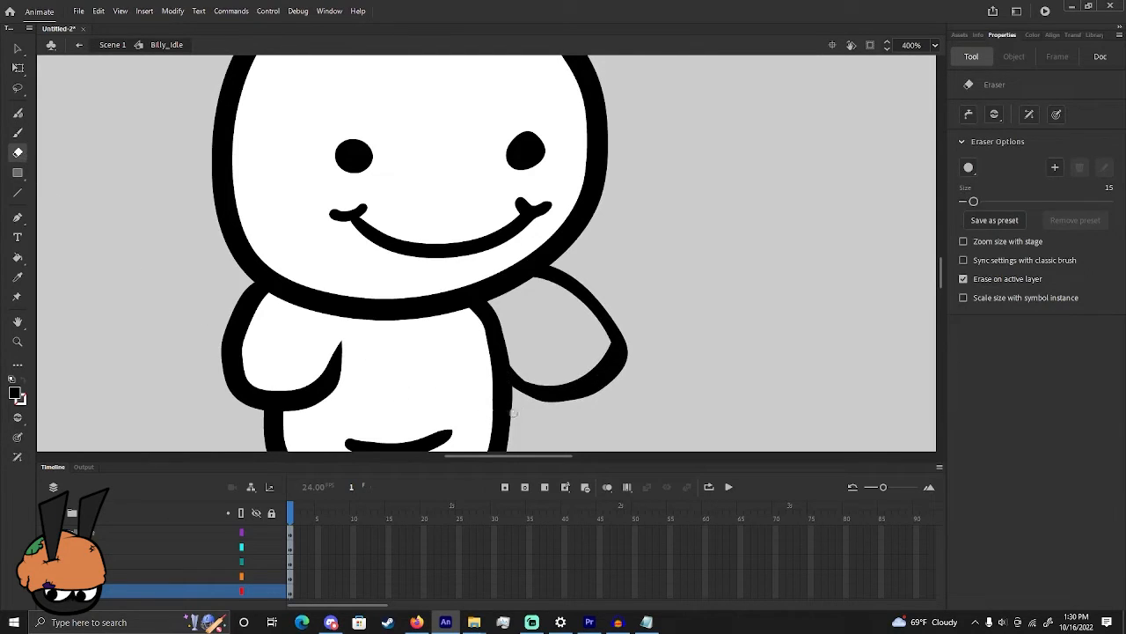
pyautogui.moveTo(517, 404)
pyautogui.mouseDown()
pyautogui.moveTo(563, 403)
pyautogui.moveTo(616, 376)
pyautogui.moveTo(629, 324)
pyautogui.moveTo(625, 390)
pyautogui.mouseUp()
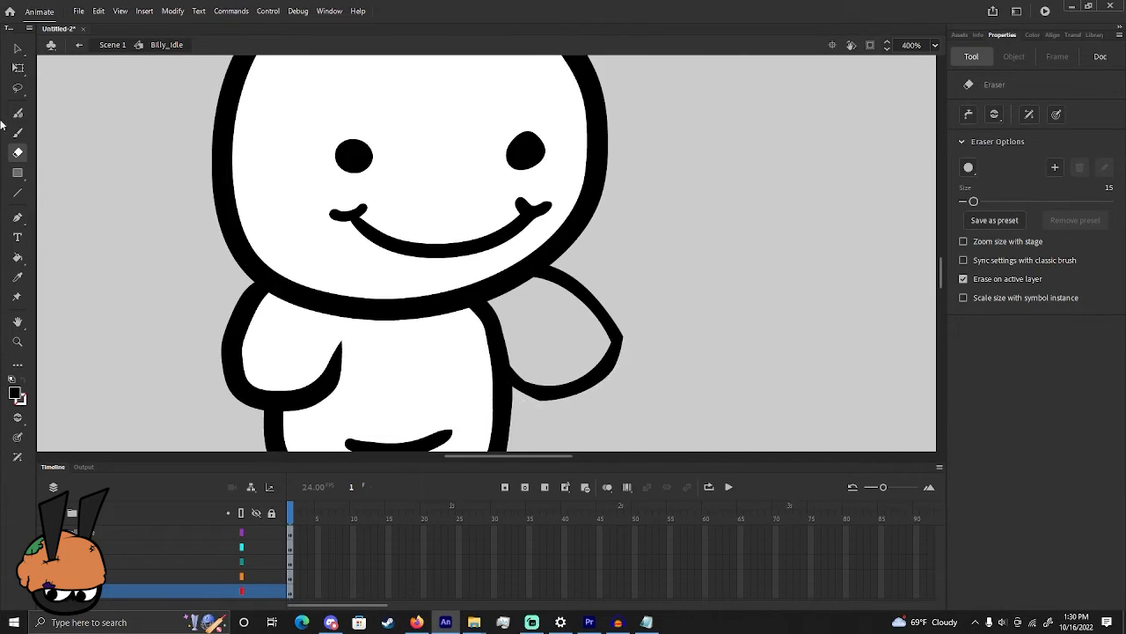
# Select the lower, outer part of the second arm's outline and apply Smoothen six times
pyautogui.click(16, 50)
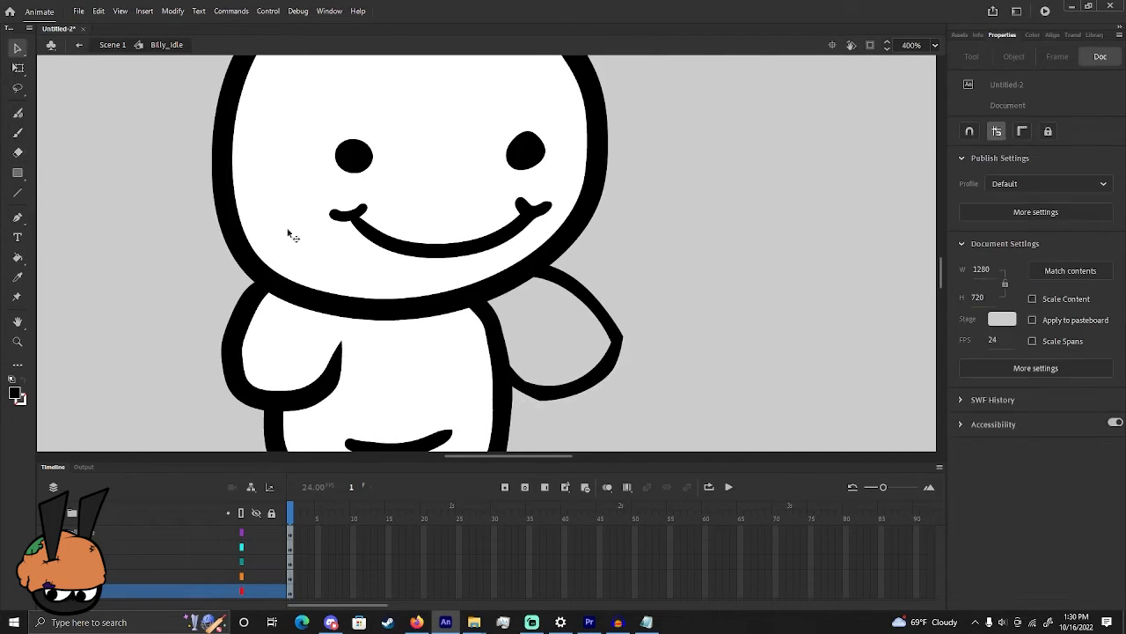
pyautogui.moveTo(656, 320); pyautogui.dragTo(524, 426)
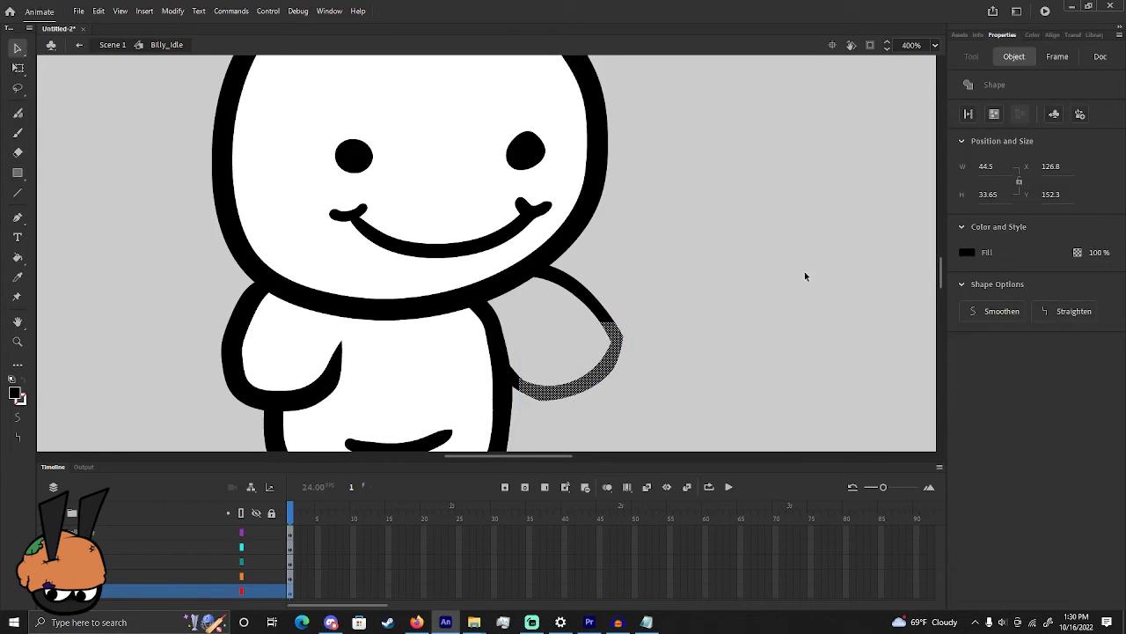
pyautogui.click(975, 312)
pyautogui.click(975, 311)
pyautogui.click(975, 312)
pyautogui.click(975, 312)
pyautogui.click(975, 311)
pyautogui.click(975, 311)
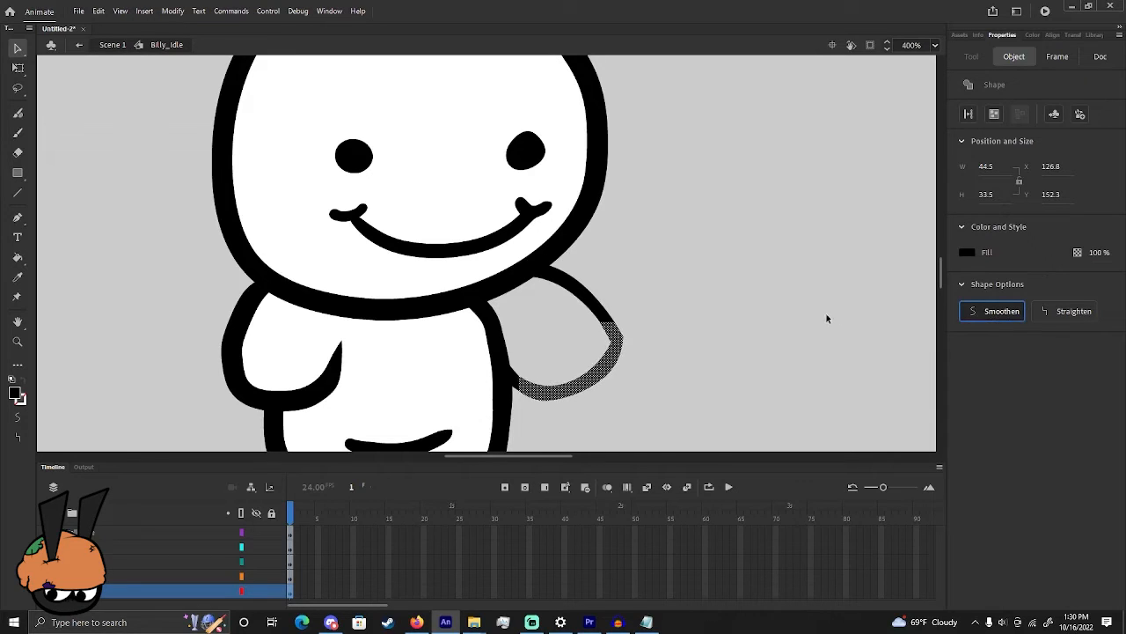
# Rotate the second arm's outline counterclockwise with Free Transform and move it closer to the body
pyautogui.click(759, 324)
pyautogui.click(623, 339)
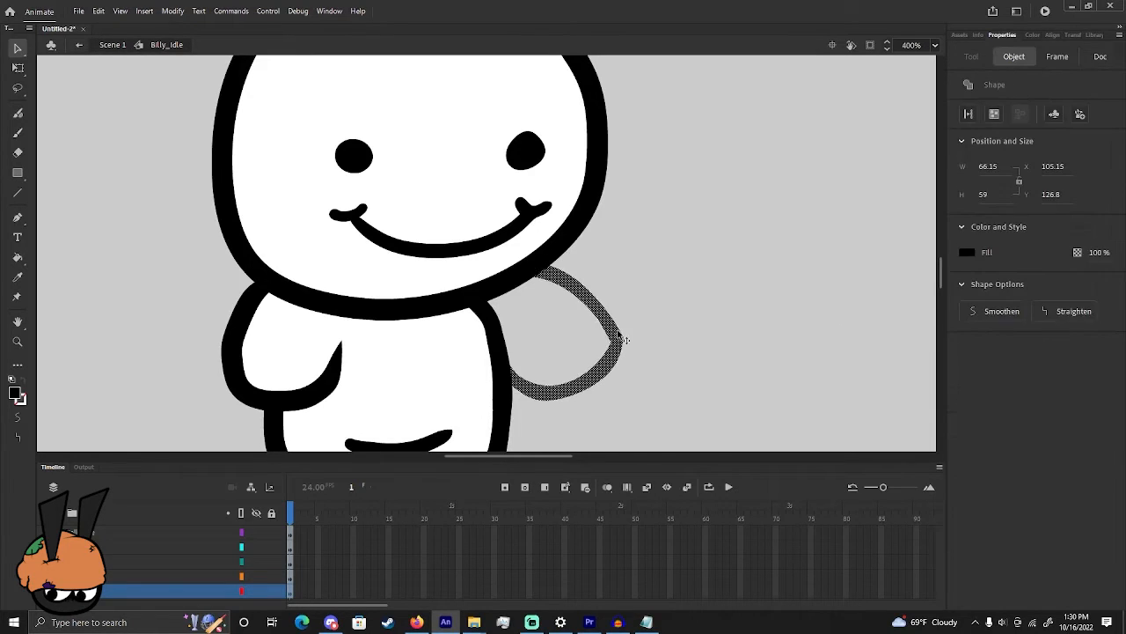
pyautogui.rightClick(623, 345)
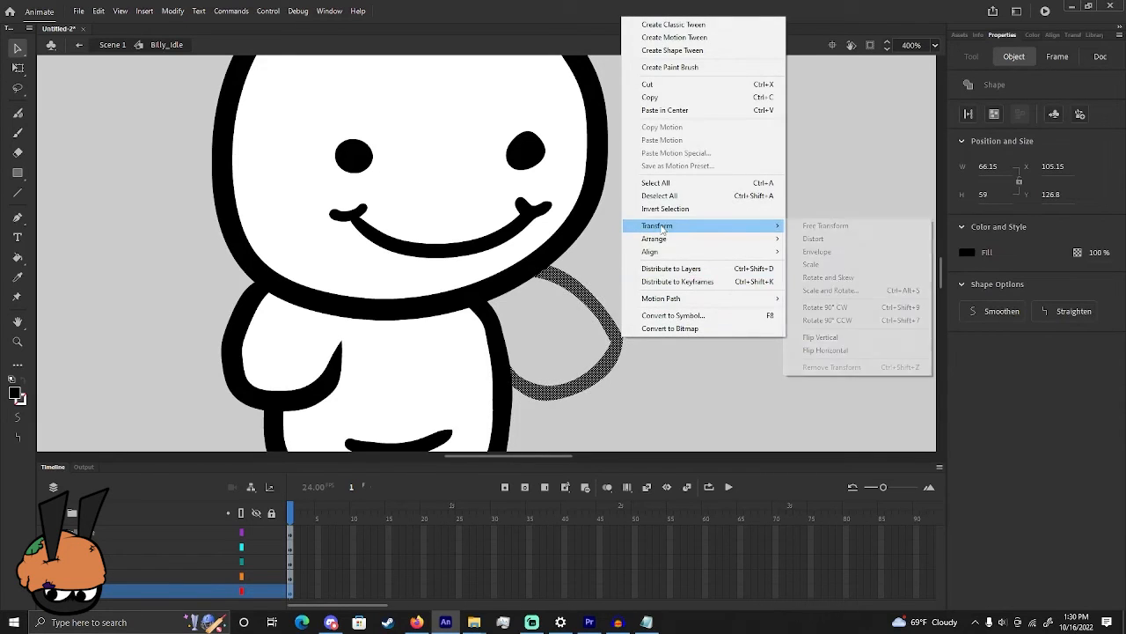
pyautogui.click(828, 225)
pyautogui.moveTo(633, 274); pyautogui.dragTo(606, 195)
pyautogui.moveTo(585, 288)
pyautogui.mouseDown()
pyautogui.moveTo(557, 294)
pyautogui.moveTo(572, 296)
pyautogui.mouseUp()
pyautogui.click(665, 300)
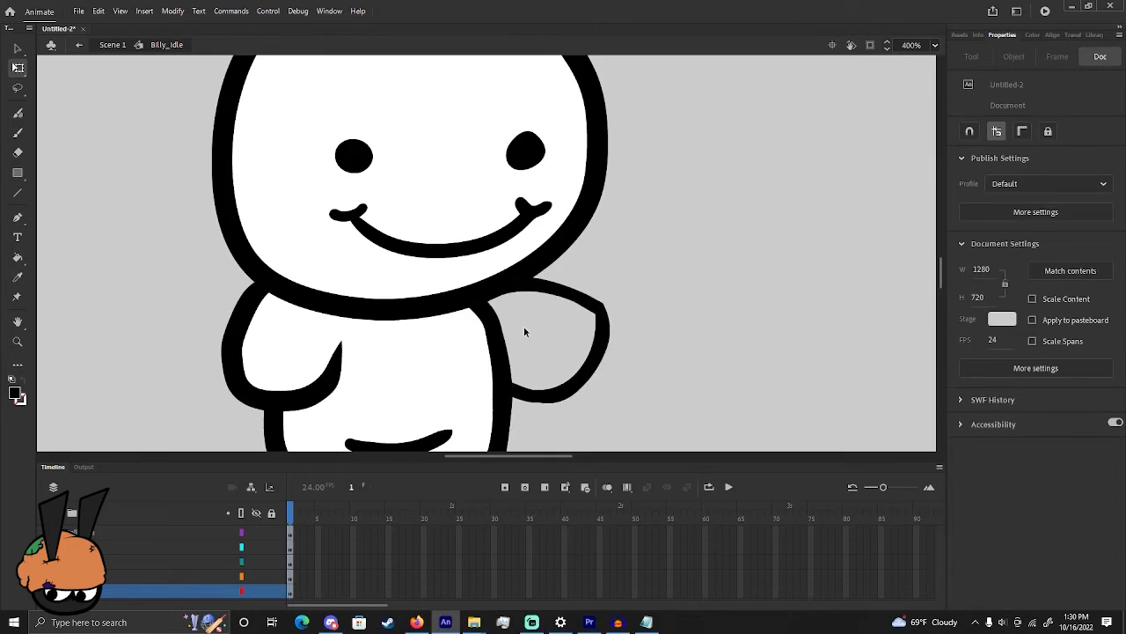
# Scale the second arm's outline down to about 63 by 50 px, keeping it tucked against the body
pyautogui.click(606, 328)
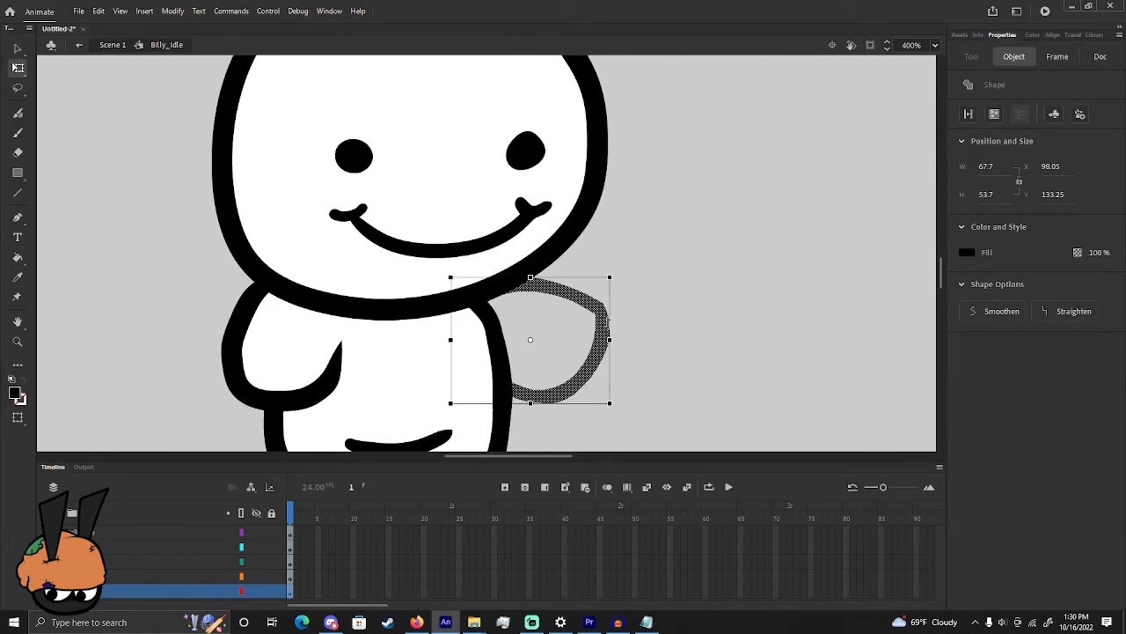
pyautogui.moveTo(612, 277); pyautogui.dragTo(613, 310)
pyautogui.rightClick(612, 310)
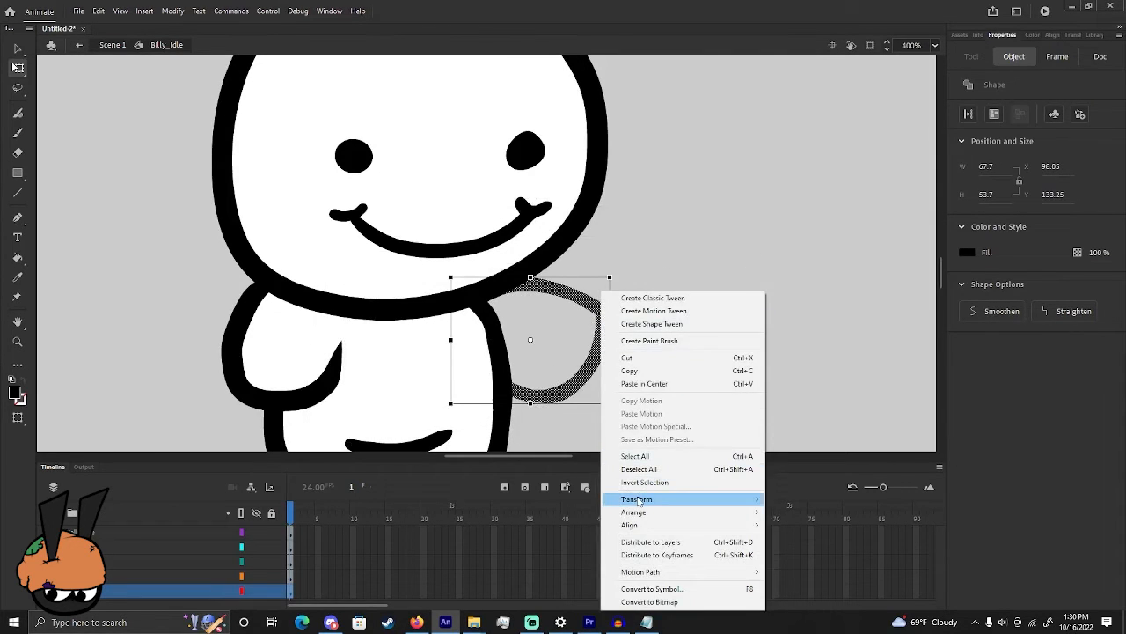
pyautogui.moveTo(637, 501)
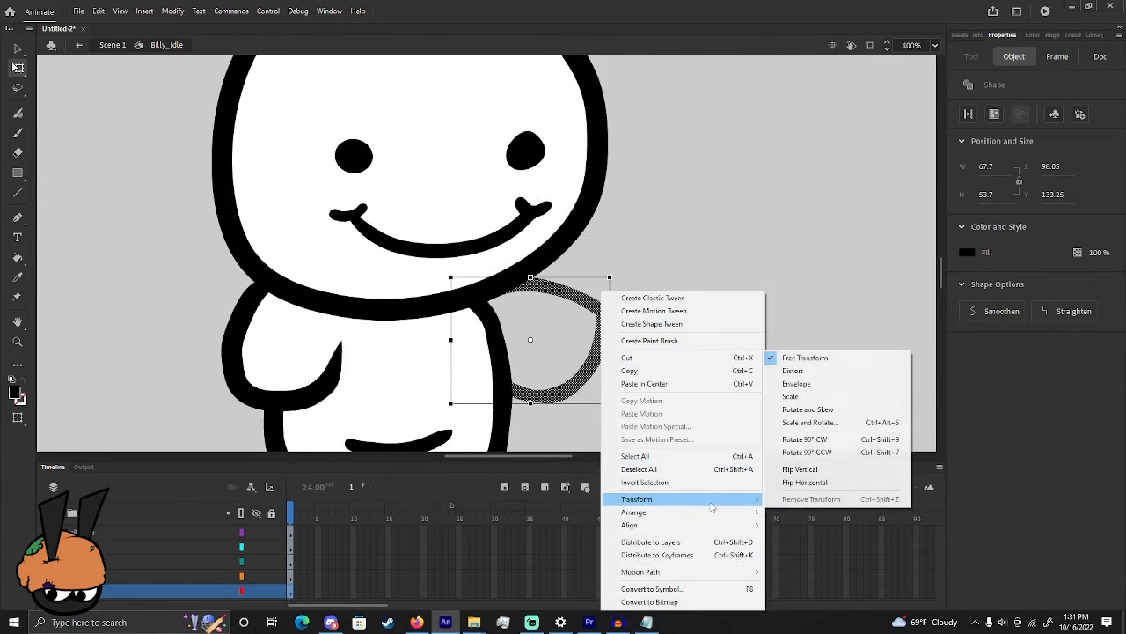
pyautogui.click(792, 397)
pyautogui.moveTo(610, 278); pyautogui.dragTo(581, 305)
pyautogui.click(633, 305)
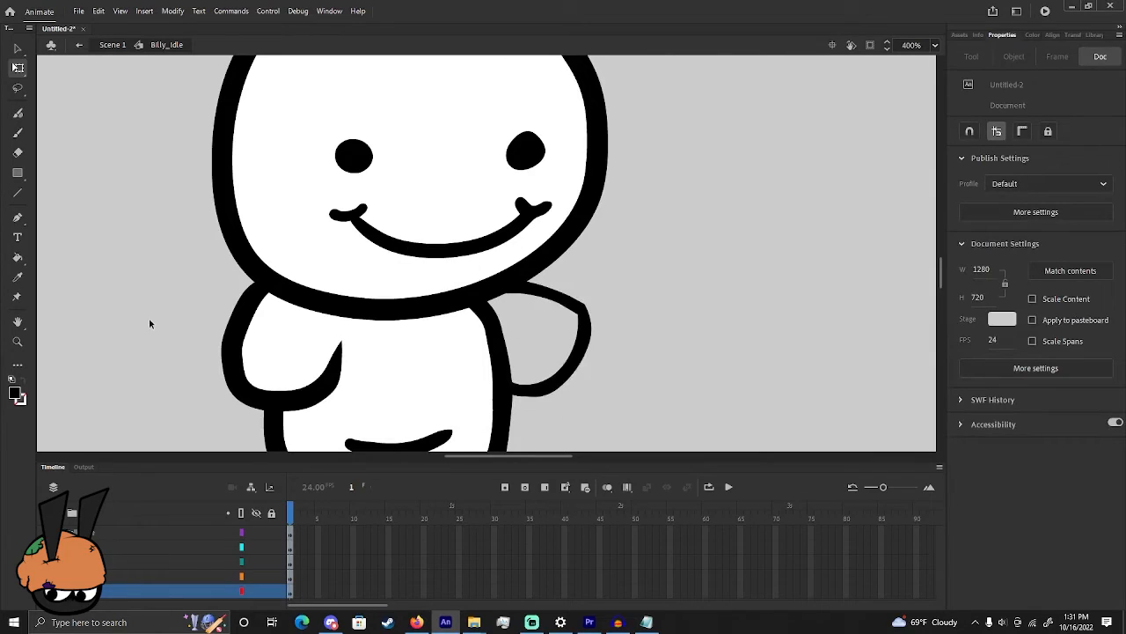
# Sample the head's white with the Eyedropper and fill the second arm with it
pyautogui.click(18, 276)
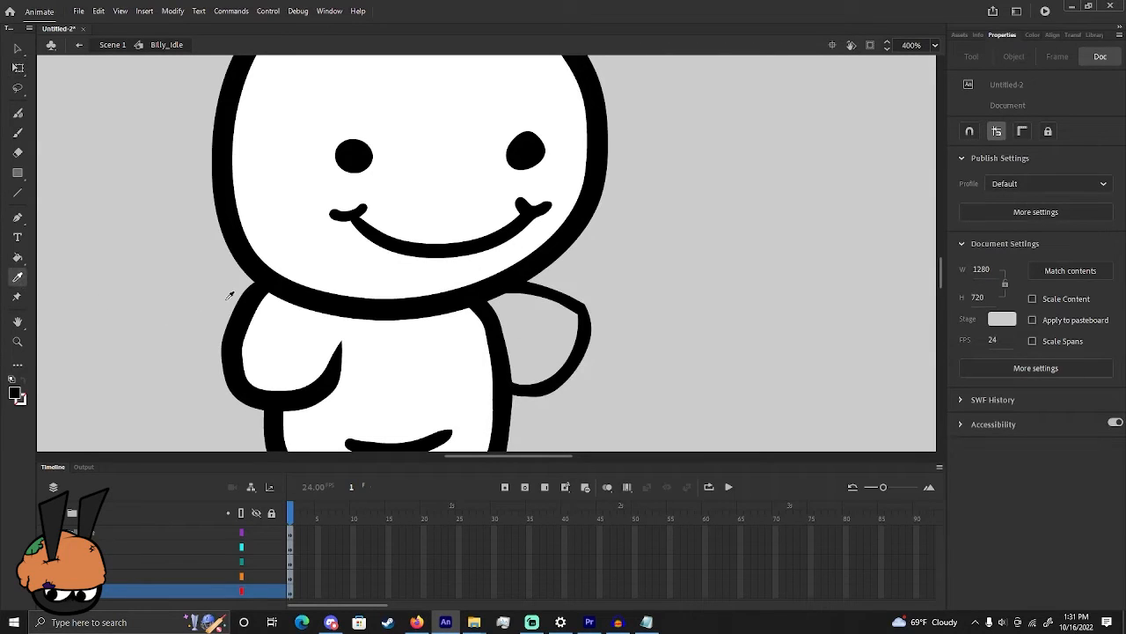
pyautogui.click(307, 251)
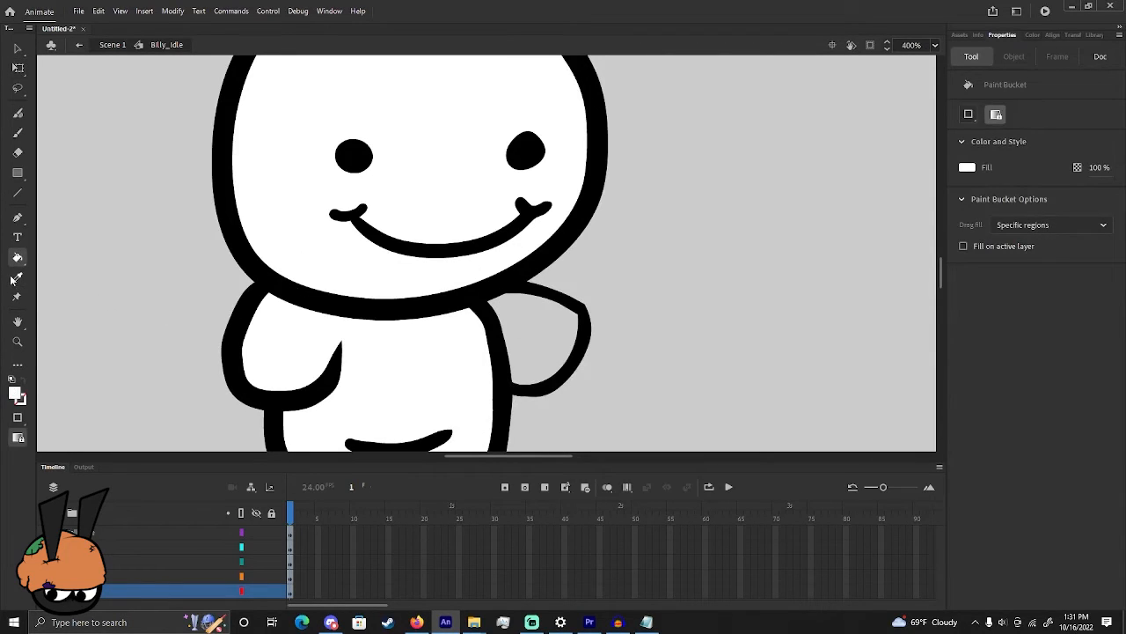
pyautogui.click(550, 334)
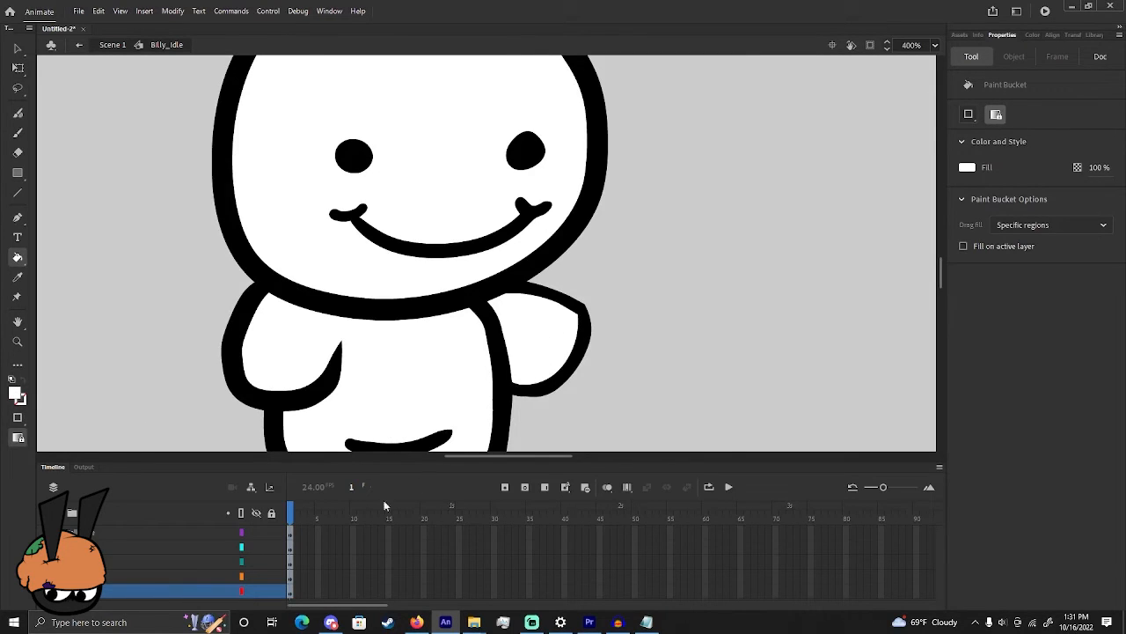
# Convert the filled second arm to a graphic symbol named Billy_Mic_hand
pyautogui.click(15, 49)
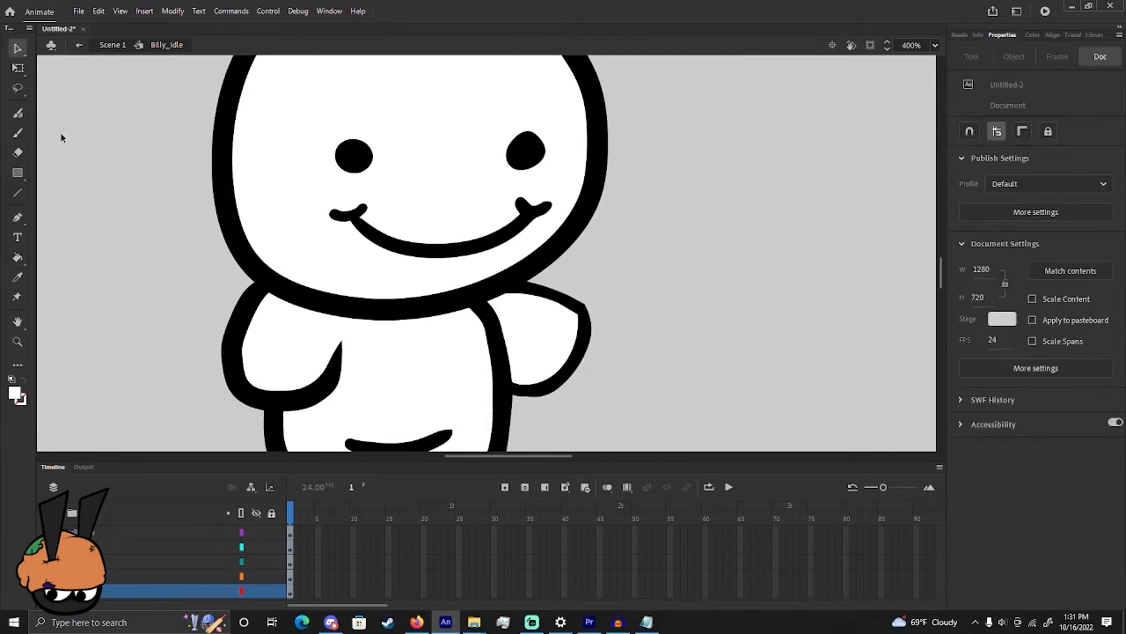
pyautogui.click(112, 592)
pyautogui.click(531, 347)
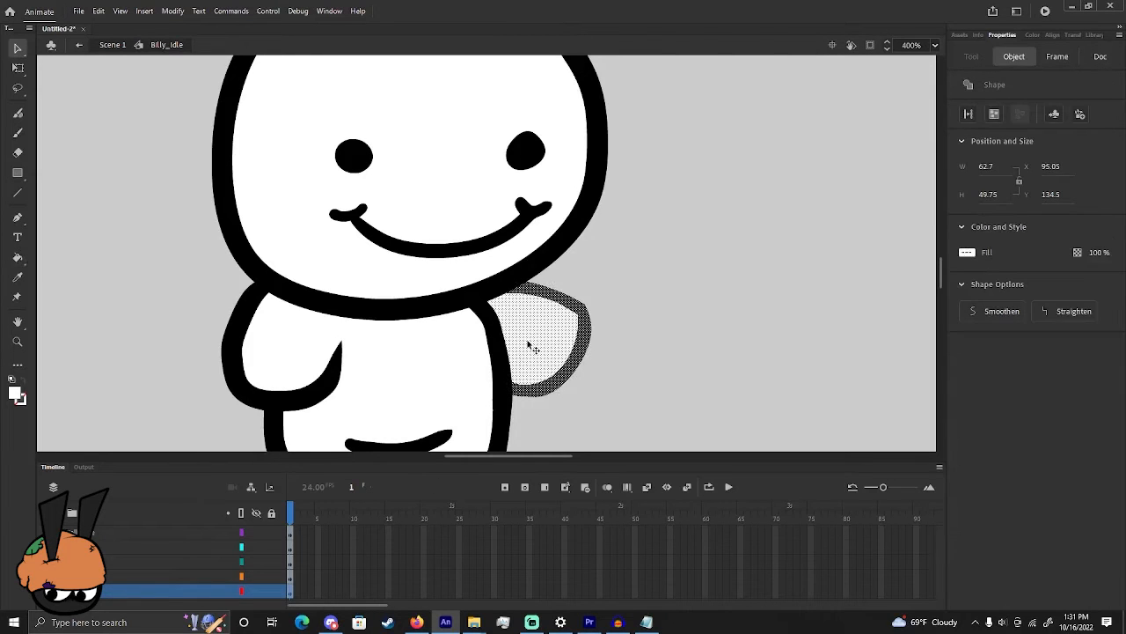
pyautogui.rightClick(532, 347)
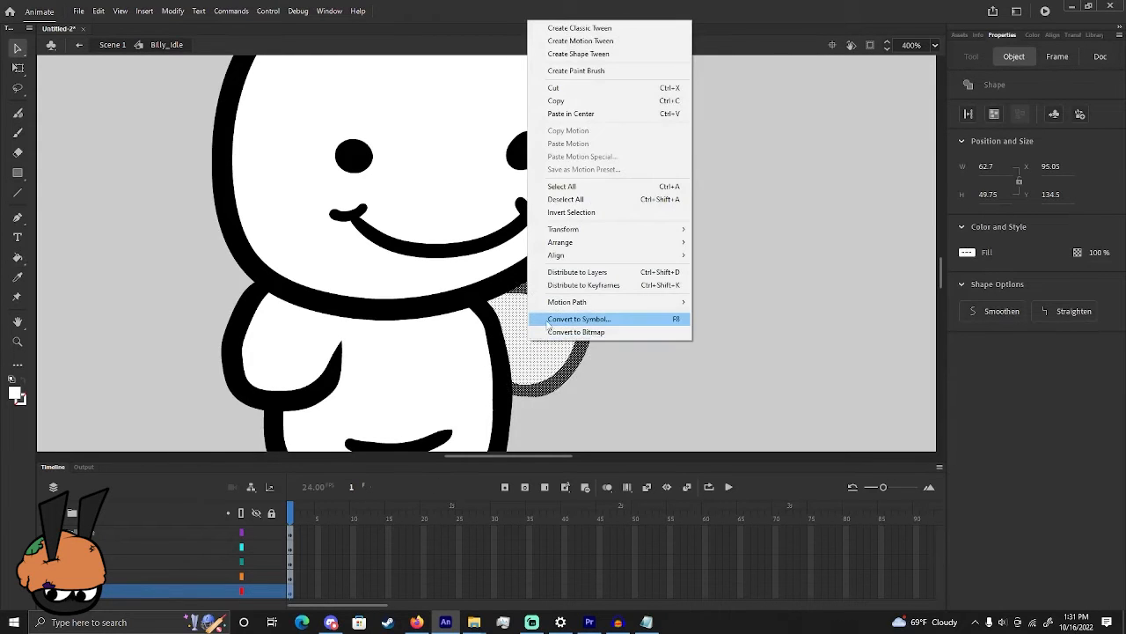
pyautogui.click(550, 318)
pyautogui.write('Billy_M')
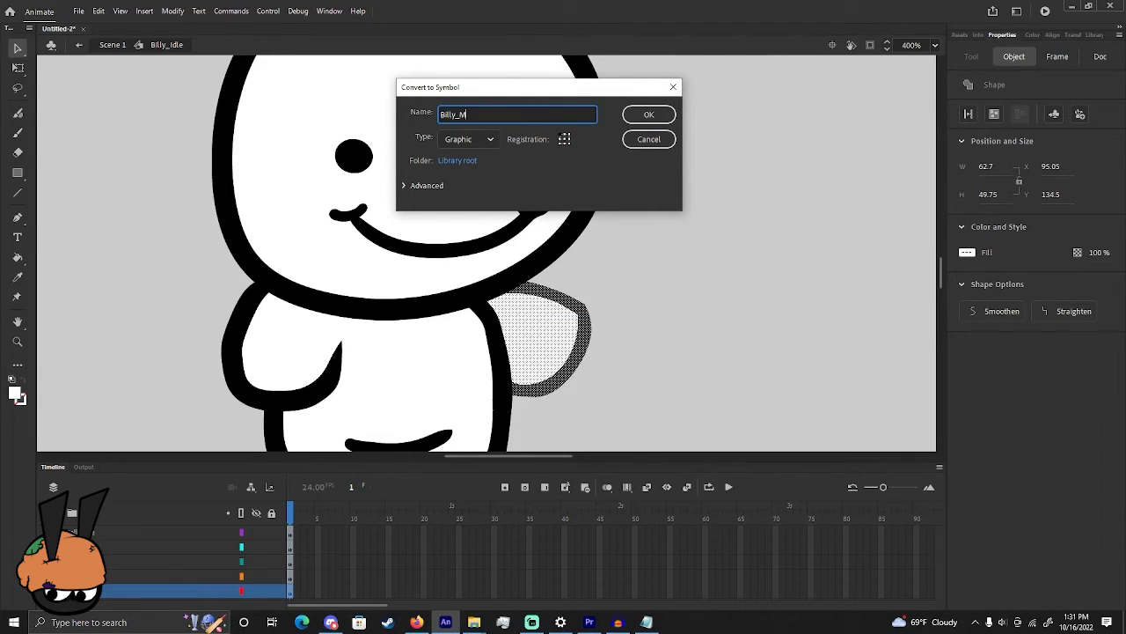
pyautogui.press('Return')
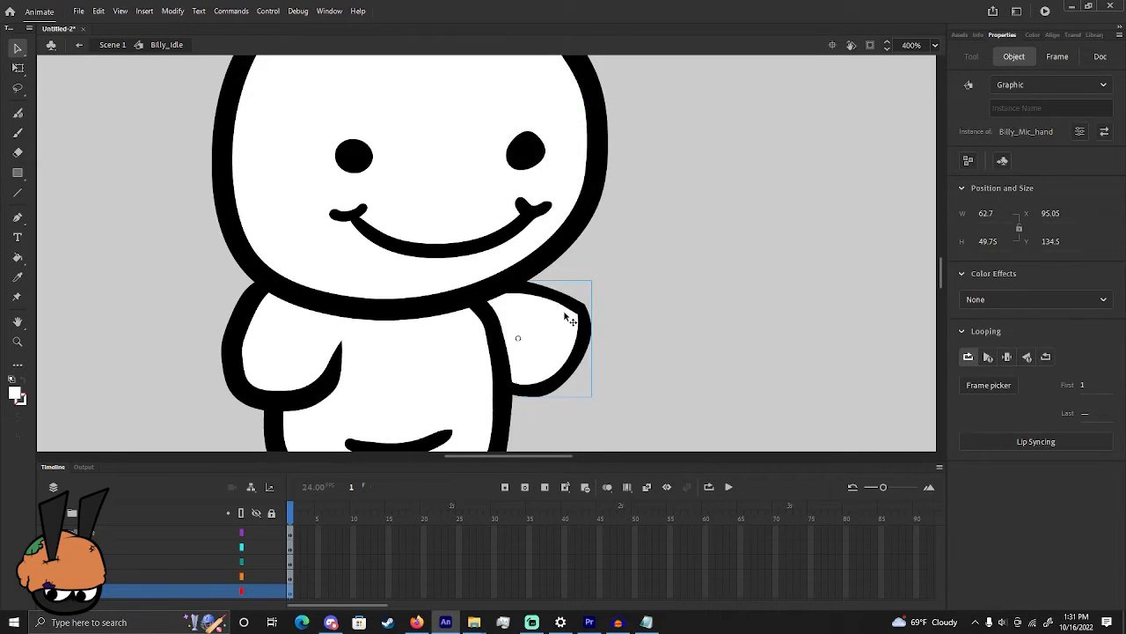
# Open the Billy_Mic_hand symbol for editing and add a new layer beneath the hand layer
pyautogui.doubleClick(569, 313)
pyautogui.click(620, 281)
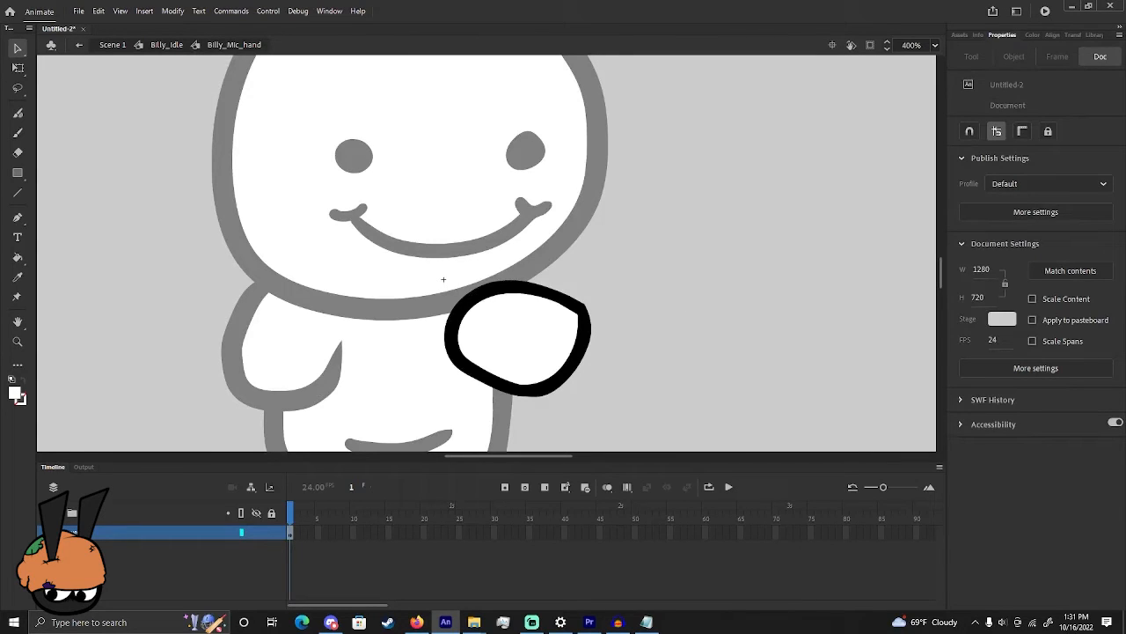
pyautogui.moveTo(88, 531); pyautogui.dragTo(88, 554)
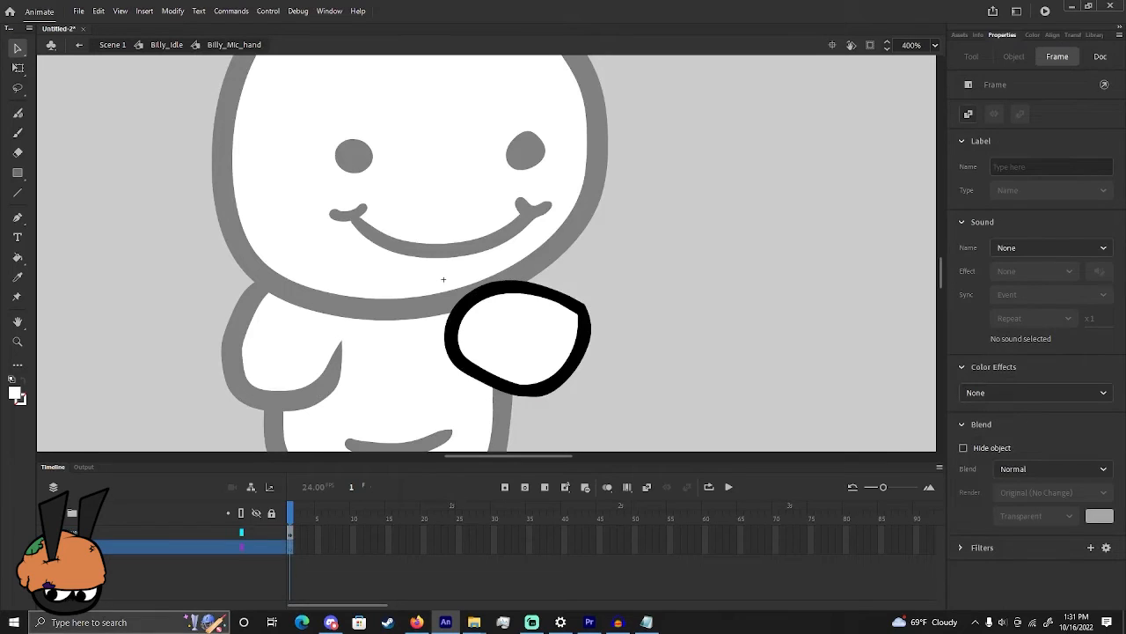
# Draw the microphone's collar and round head in black above the hand with the size 9 Classic Brush, keeping their layer beneath the hand
pyautogui.click(108, 345)
pyautogui.click(20, 398)
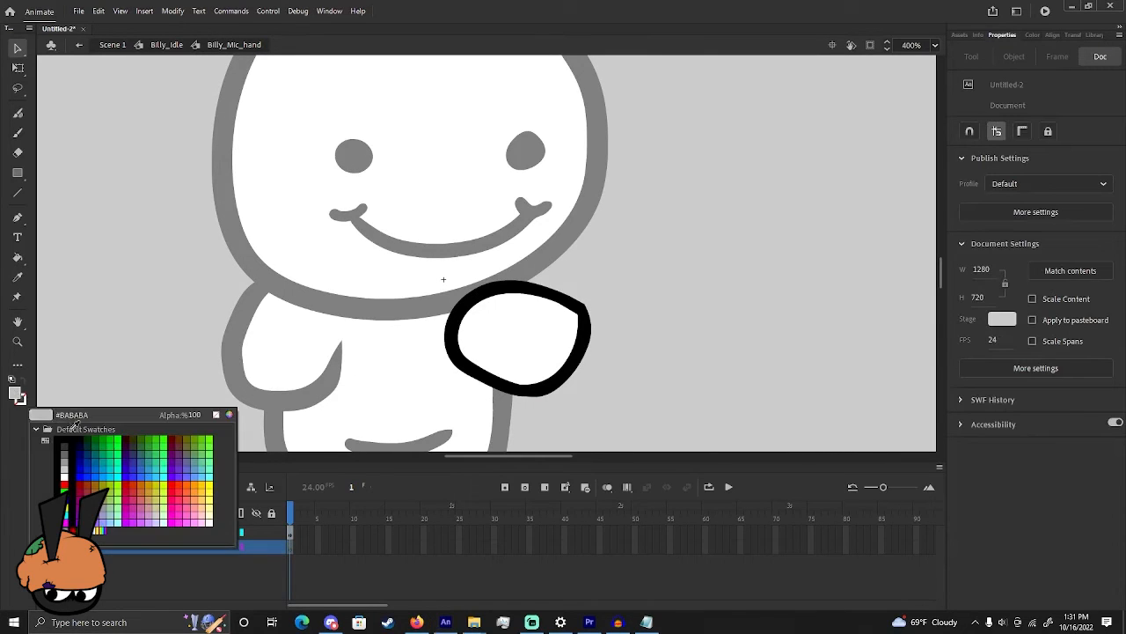
pyautogui.click(64, 438)
pyautogui.click(17, 132)
pyautogui.scroll(-1, 597, 308)
pyautogui.hscroll(1, 597, 309)
pyautogui.moveTo(596, 308); pyautogui.dragTo(594, 307)
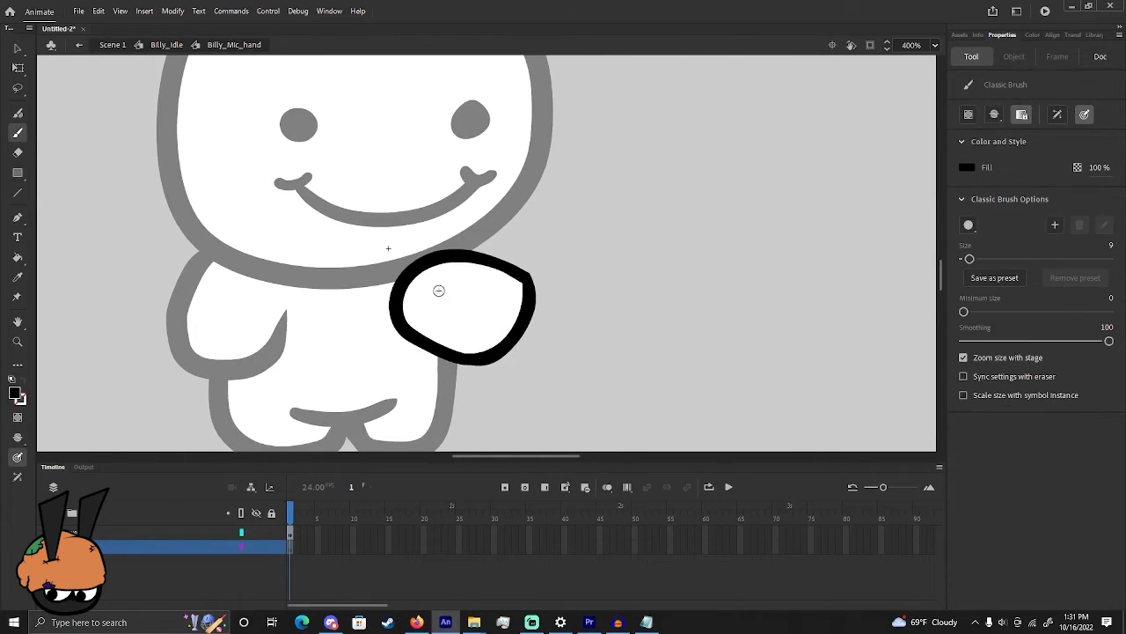
pyautogui.hotkey('ctrl', 'z')
pyautogui.moveTo(465, 256)
pyautogui.mouseDown()
pyautogui.moveTo(486, 241)
pyautogui.moveTo(535, 260)
pyautogui.moveTo(526, 283)
pyautogui.mouseUp()
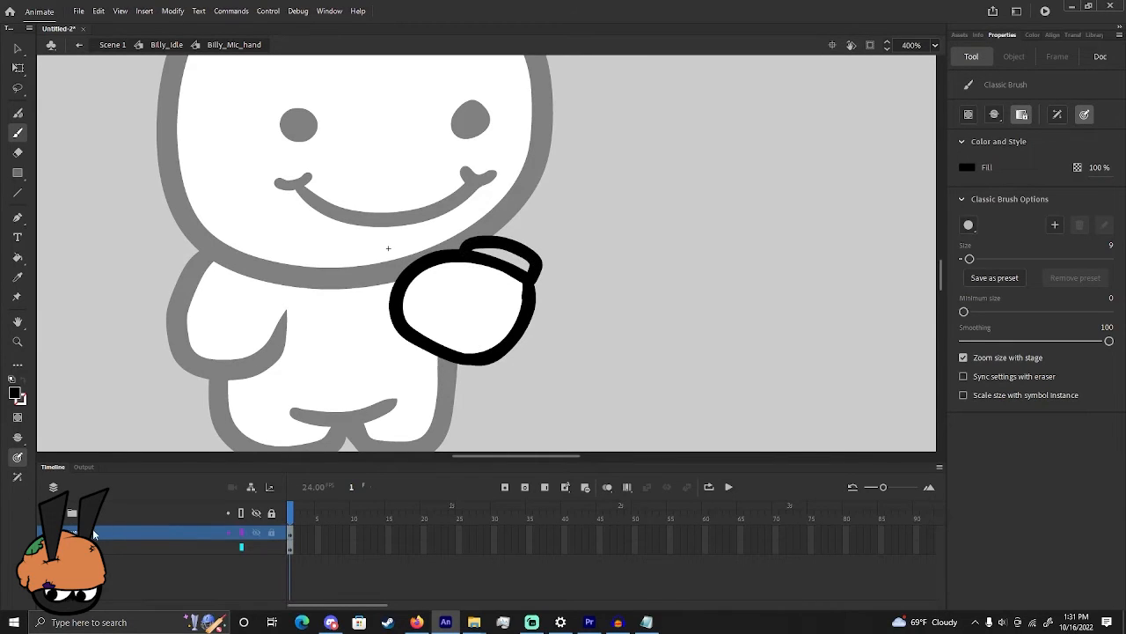
pyautogui.moveTo(93, 533); pyautogui.dragTo(108, 553)
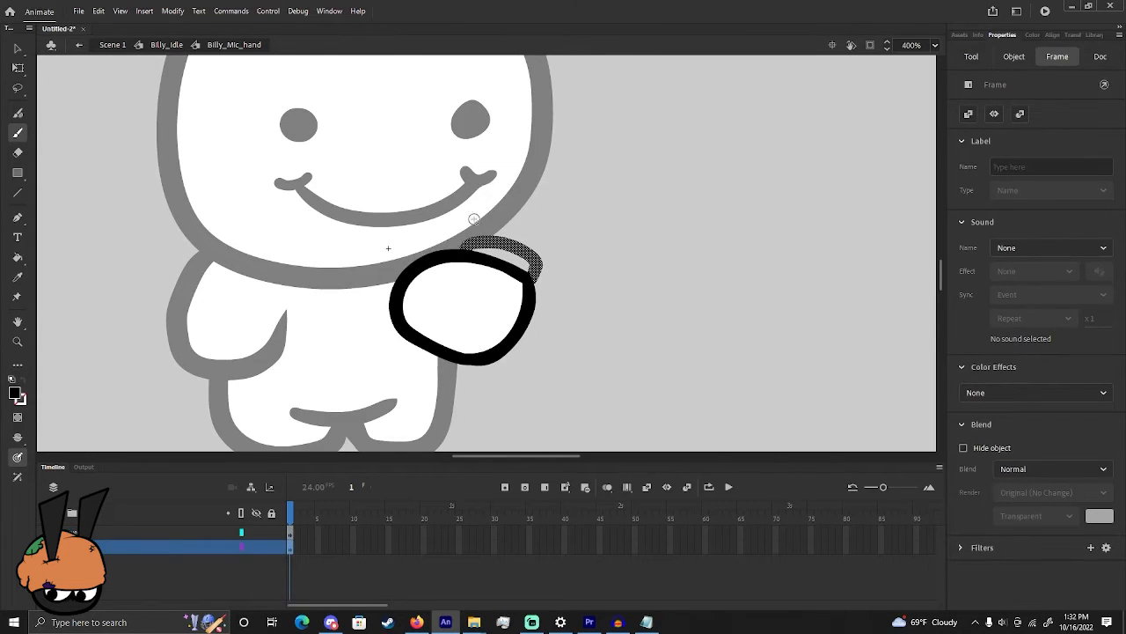
pyautogui.moveTo(464, 201)
pyautogui.mouseDown()
pyautogui.moveTo(487, 173)
pyautogui.moveTo(524, 161)
pyautogui.moveTo(561, 174)
pyautogui.moveTo(574, 214)
pyautogui.moveTo(564, 247)
pyautogui.moveTo(519, 255)
pyautogui.mouseUp()
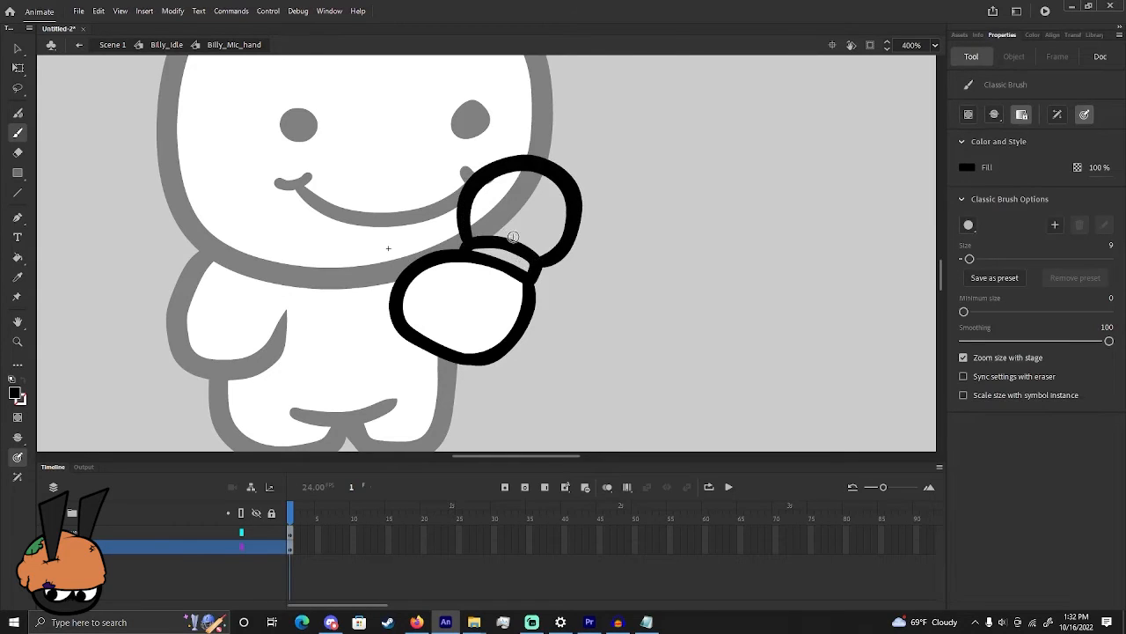
pyautogui.moveTo(467, 227)
pyautogui.mouseDown()
pyautogui.moveTo(514, 221)
pyautogui.moveTo(556, 239)
pyautogui.mouseUp()
pyautogui.hotkey('ctrl', 'z')
pyautogui.moveTo(459, 225); pyautogui.dragTo(553, 248)
pyautogui.hotkey('ctrl', 'z')
# Set the fill colour to pale yellow and fill the microphone's round head with the Paint Bucket
pyautogui.click(17, 278)
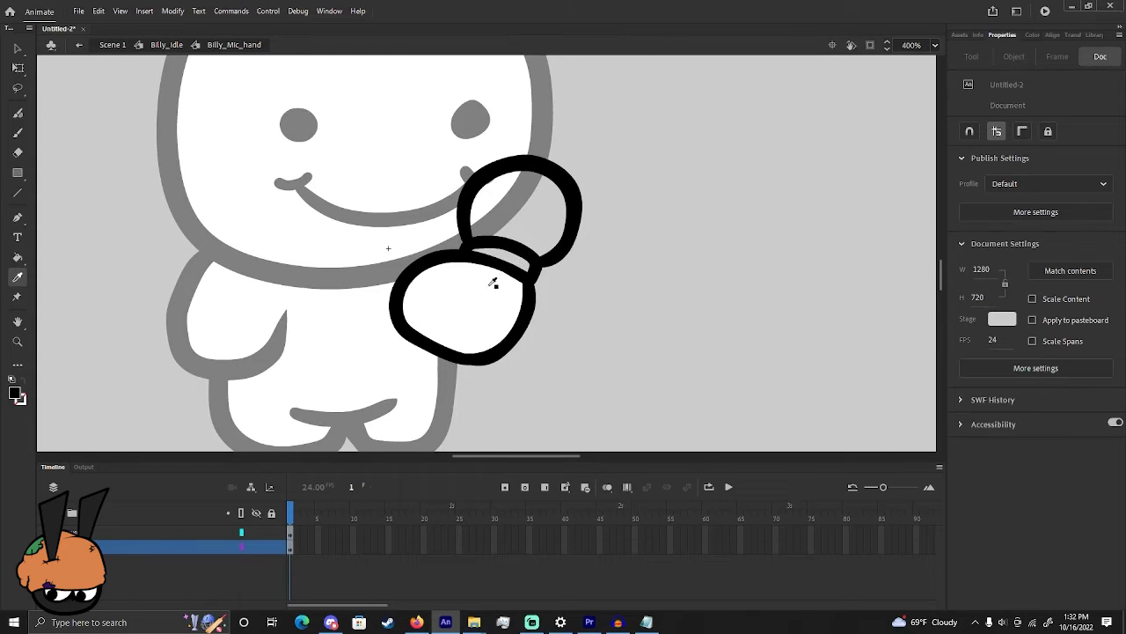
pyautogui.click(17, 395)
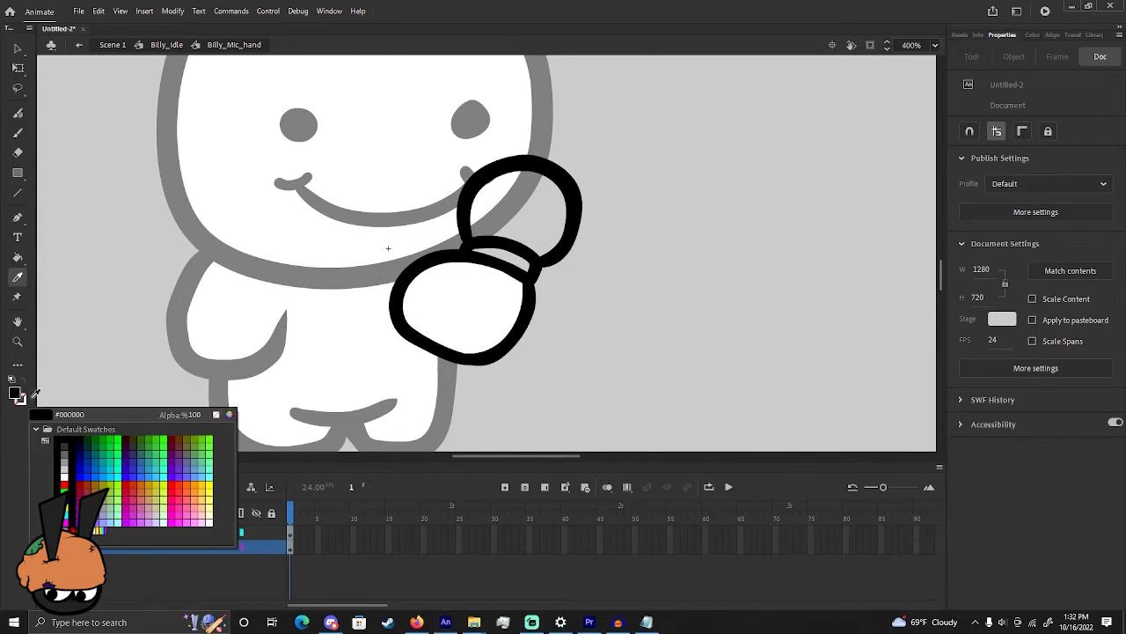
pyautogui.click(211, 510)
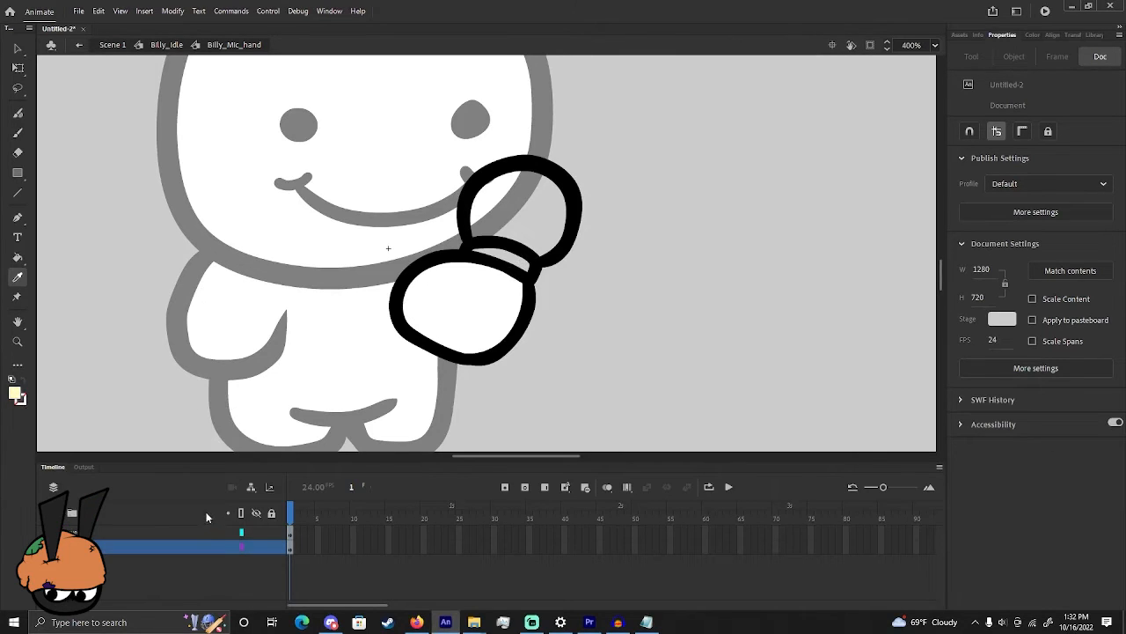
pyautogui.click(18, 258)
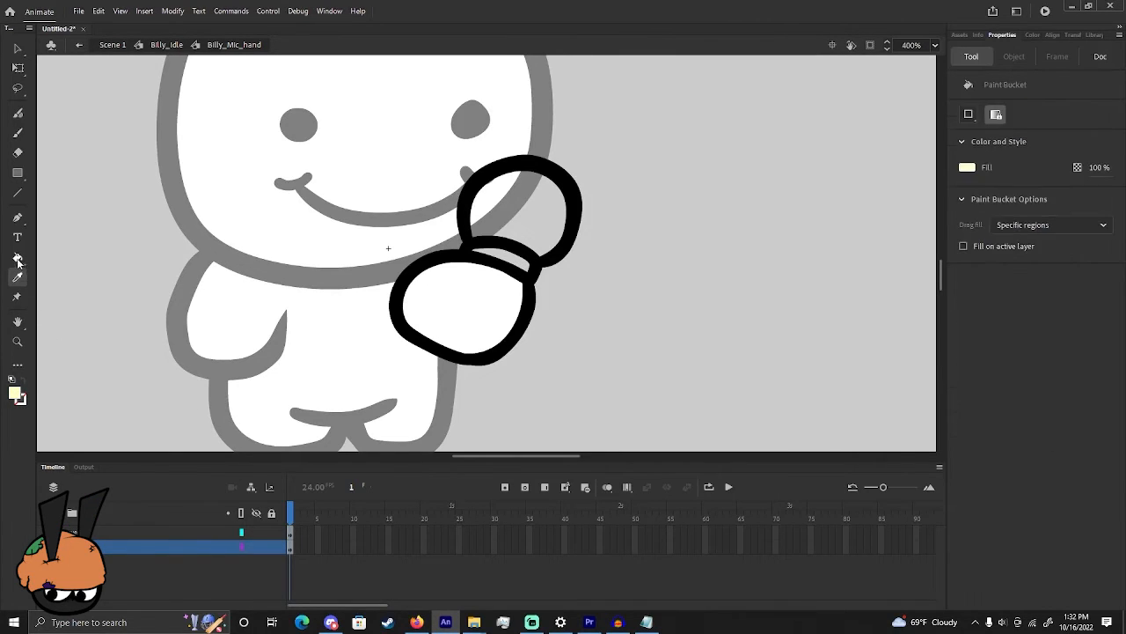
pyautogui.click(516, 238)
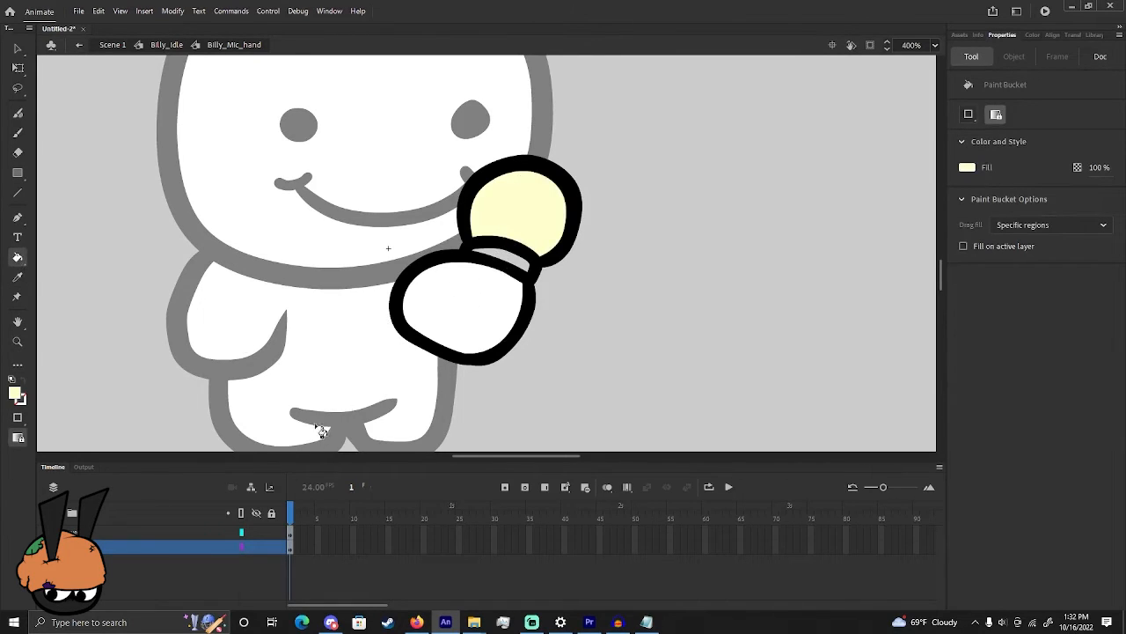
# Hide the hand layer, close the collar's open underside with a green Paint Brush line, and fill the collar pale yellow
pyautogui.click(256, 531)
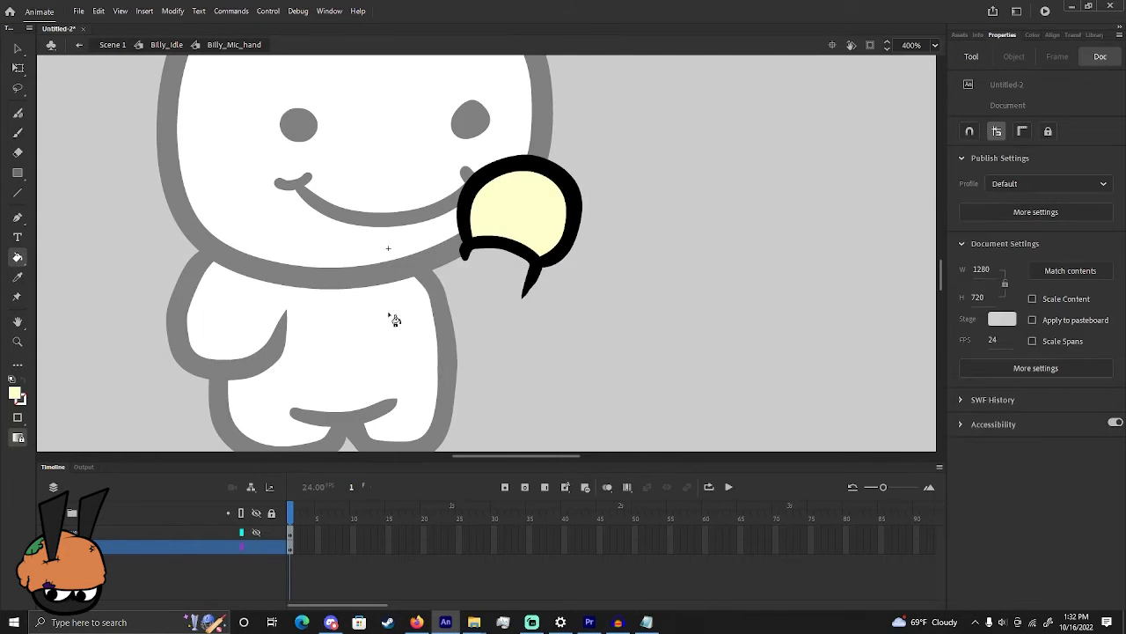
pyautogui.press('y')
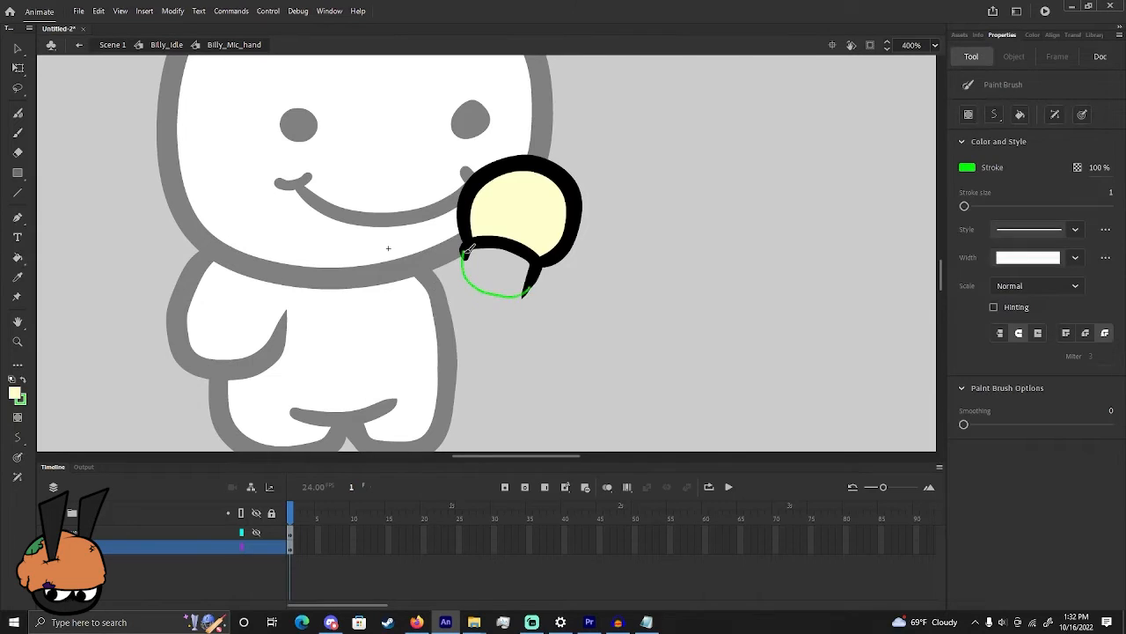
pyautogui.click(18, 258)
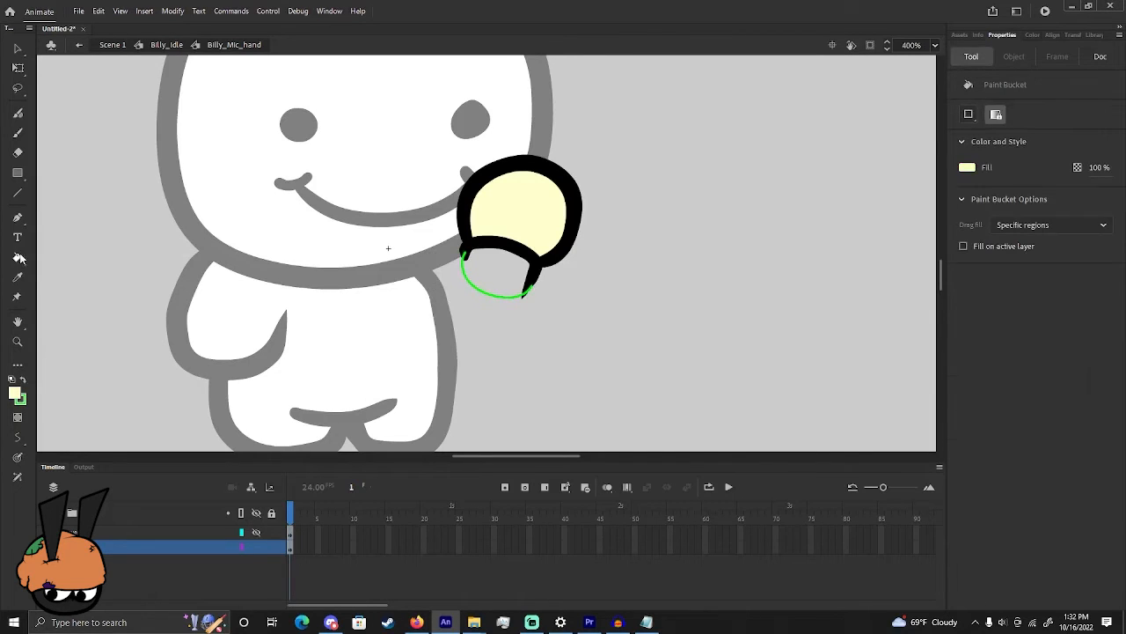
pyautogui.click(464, 287)
# Select the microphone artwork, remove its green stroke, and show the hand layer again
pyautogui.click(18, 48)
pyautogui.moveTo(294, 168); pyautogui.dragTo(585, 299)
pyautogui.click(968, 276)
pyautogui.click(866, 288)
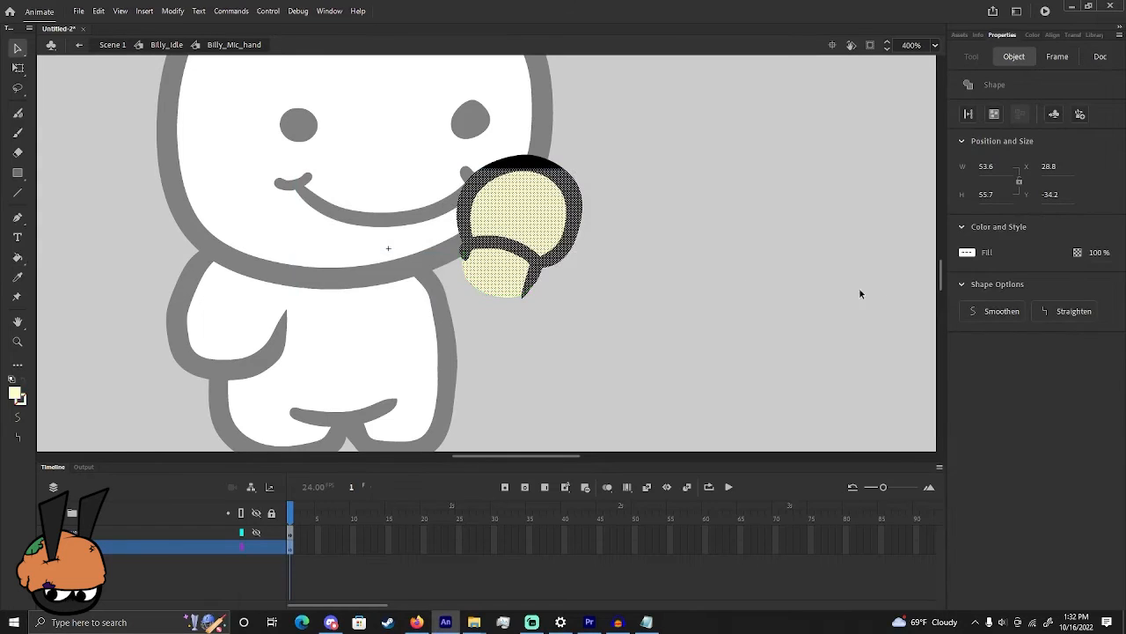
pyautogui.click(857, 282)
pyautogui.click(257, 533)
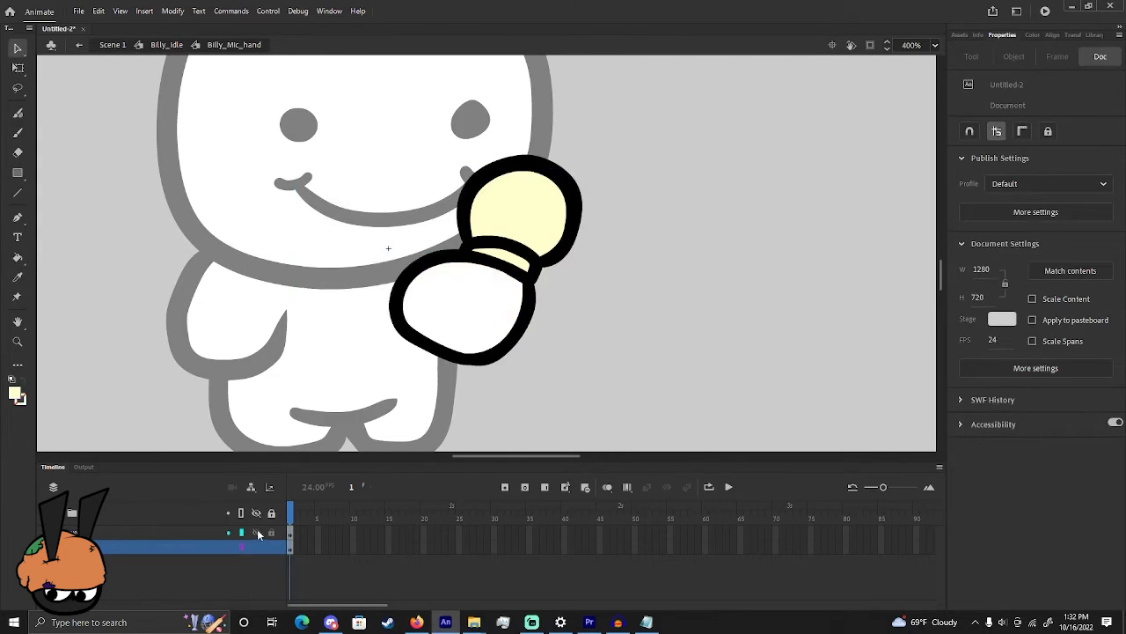
# Sample black with the Eyedropper and draw curved horizontal Classic Brush lines across the microphone's head on the microphone layer
pyautogui.click(18, 278)
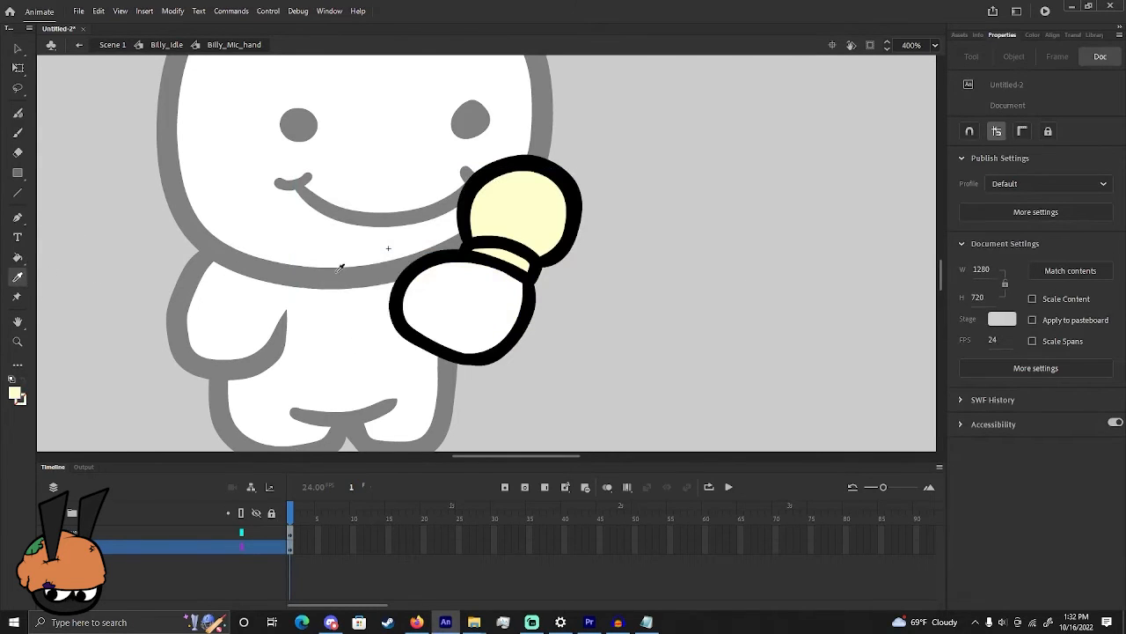
pyautogui.click(428, 262)
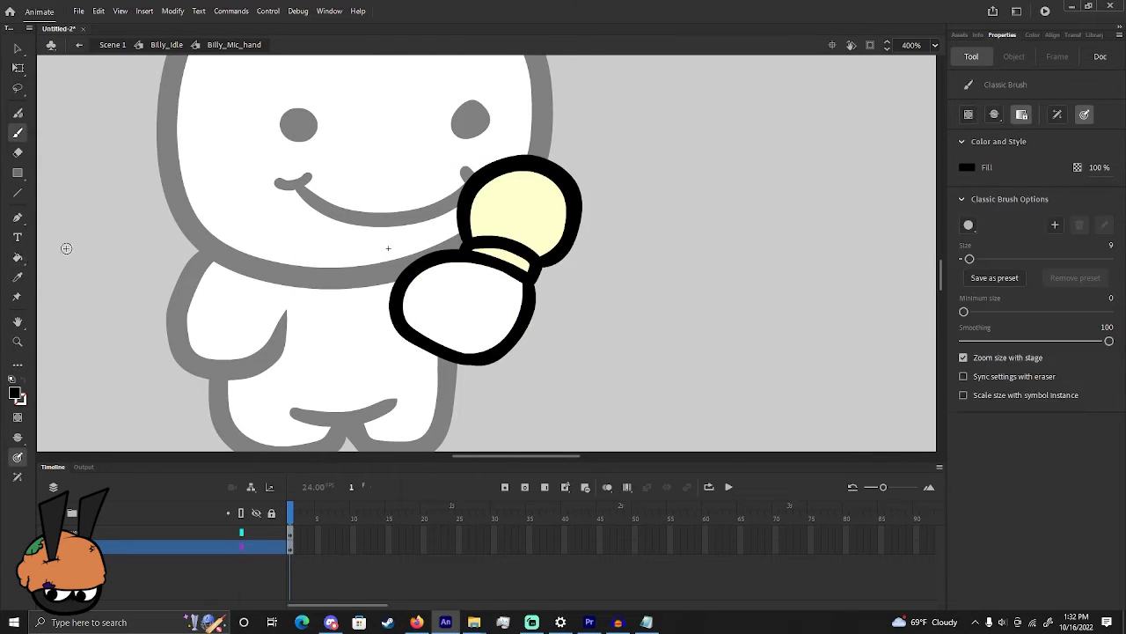
pyautogui.click(158, 532)
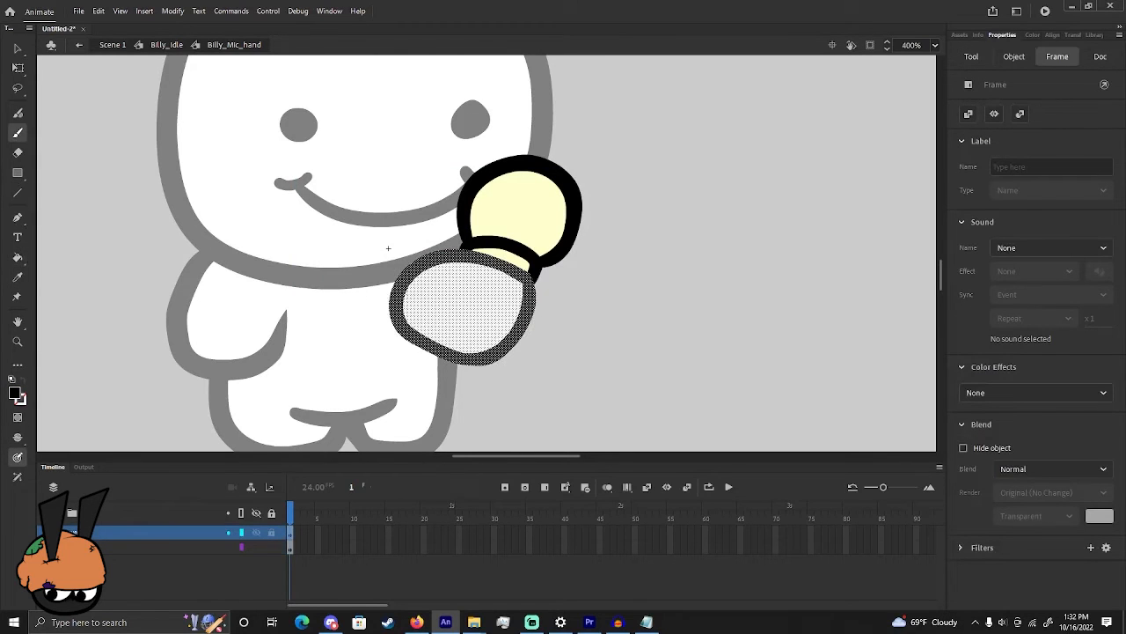
pyautogui.click(110, 546)
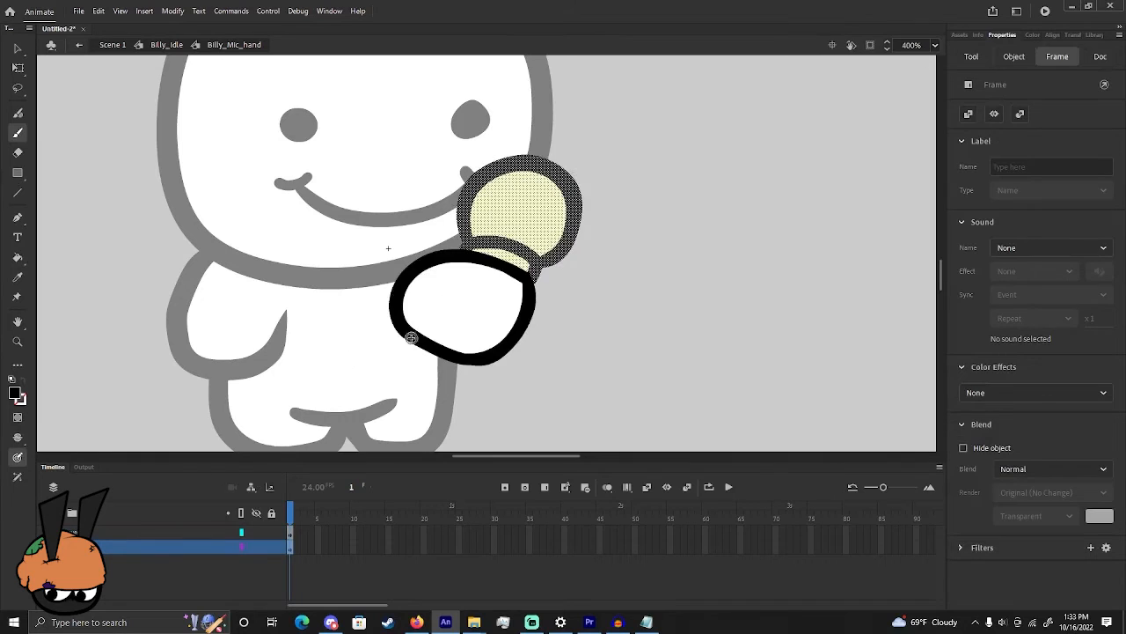
pyautogui.moveTo(474, 230)
pyautogui.mouseDown()
pyautogui.moveTo(547, 241)
pyautogui.moveTo(557, 255)
pyautogui.mouseUp()
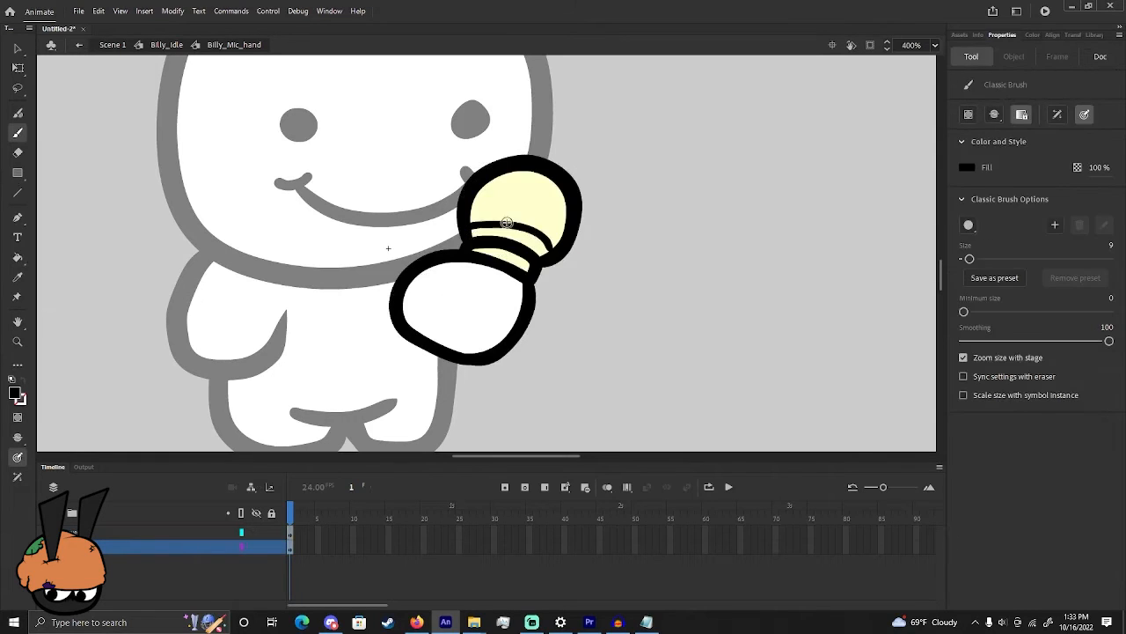
pyautogui.moveTo(469, 209)
pyautogui.mouseDown()
pyautogui.moveTo(530, 212)
pyautogui.moveTo(562, 229)
pyautogui.mouseUp()
pyautogui.moveTo(473, 192)
pyautogui.mouseDown()
pyautogui.moveTo(510, 186)
pyautogui.moveTo(563, 200)
pyautogui.mouseUp()
# Draw curved lengthwise black lines crossing the bands on the microphone's head to complete its mesh grid
pyautogui.moveTo(486, 177)
pyautogui.mouseDown()
pyautogui.moveTo(548, 183)
pyautogui.moveTo(535, 181)
pyautogui.moveTo(533, 161)
pyautogui.moveTo(475, 236)
pyautogui.mouseUp()
pyautogui.hotkey('ctrl', 'z')
pyautogui.hotkey('ctrl', 'z')
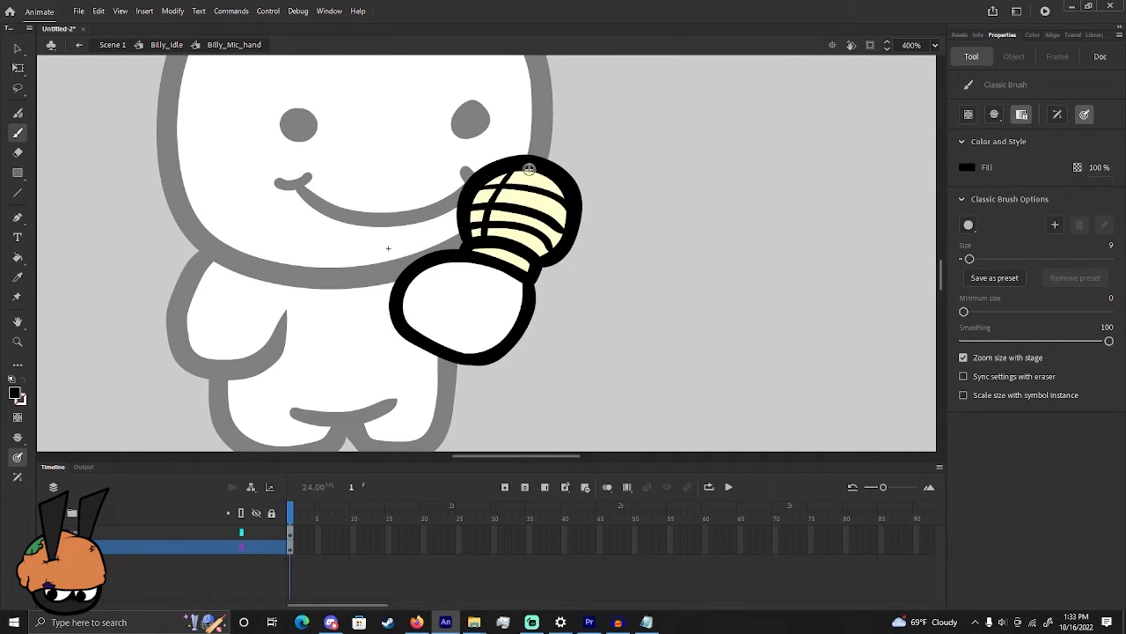
pyautogui.moveTo(551, 169); pyautogui.dragTo(534, 252)
pyautogui.moveTo(537, 163); pyautogui.dragTo(507, 243)
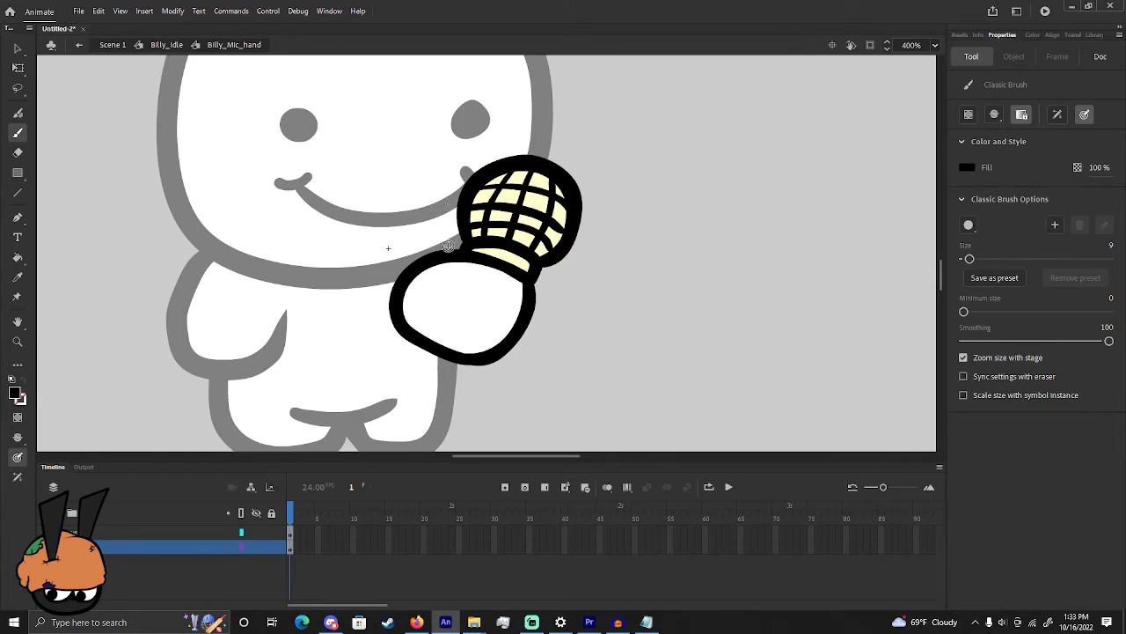
# Draw the microphone handle's lower end in black beneath the hand and fill it with the sampled pale yellow
pyautogui.moveTo(430, 356)
pyautogui.mouseDown()
pyautogui.moveTo(437, 327)
pyautogui.moveTo(436, 374)
pyautogui.moveTo(471, 377)
pyautogui.moveTo(486, 363)
pyautogui.mouseUp()
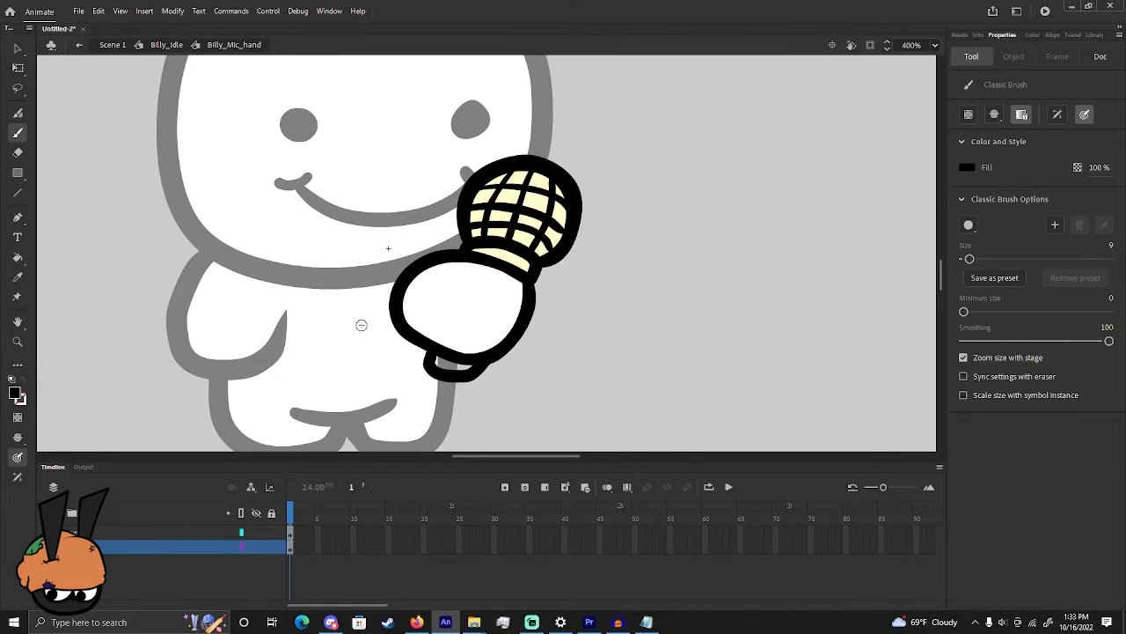
pyautogui.moveTo(451, 327)
pyautogui.mouseDown()
pyautogui.moveTo(432, 349)
pyautogui.moveTo(484, 338)
pyautogui.moveTo(481, 365)
pyautogui.mouseUp()
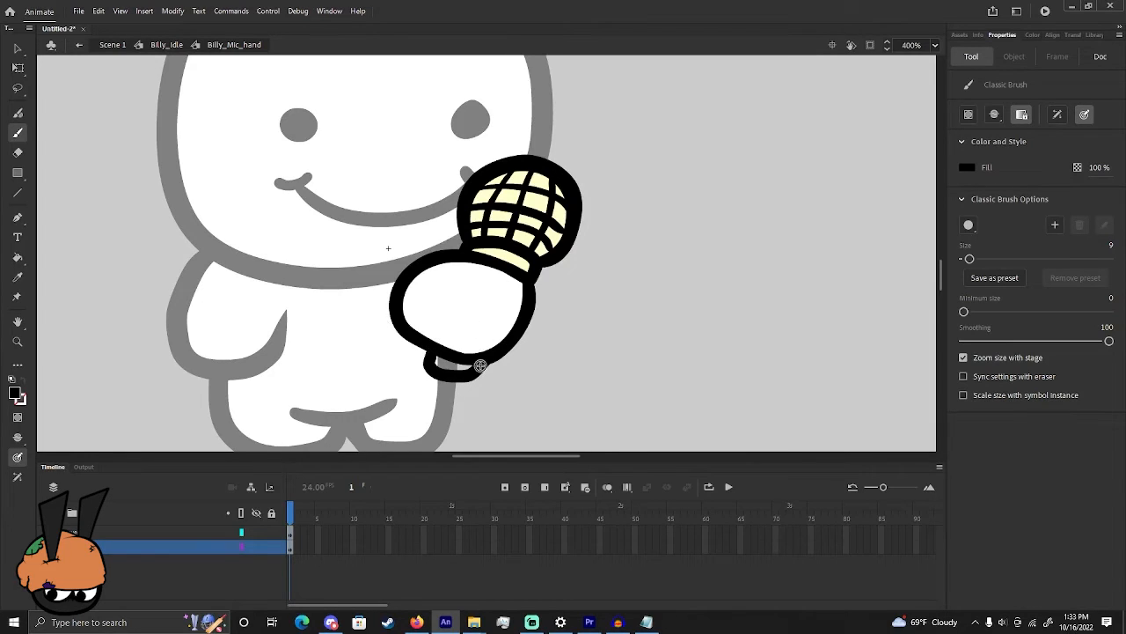
pyautogui.click(19, 280)
pyautogui.click(506, 252)
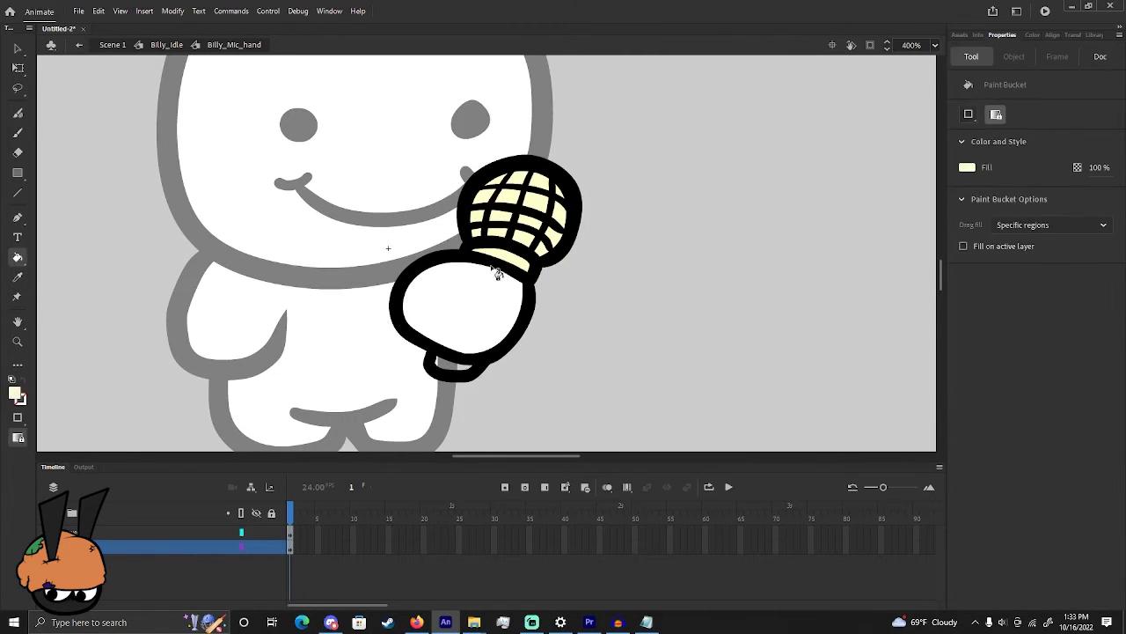
pyautogui.click(445, 372)
pyautogui.click(18, 132)
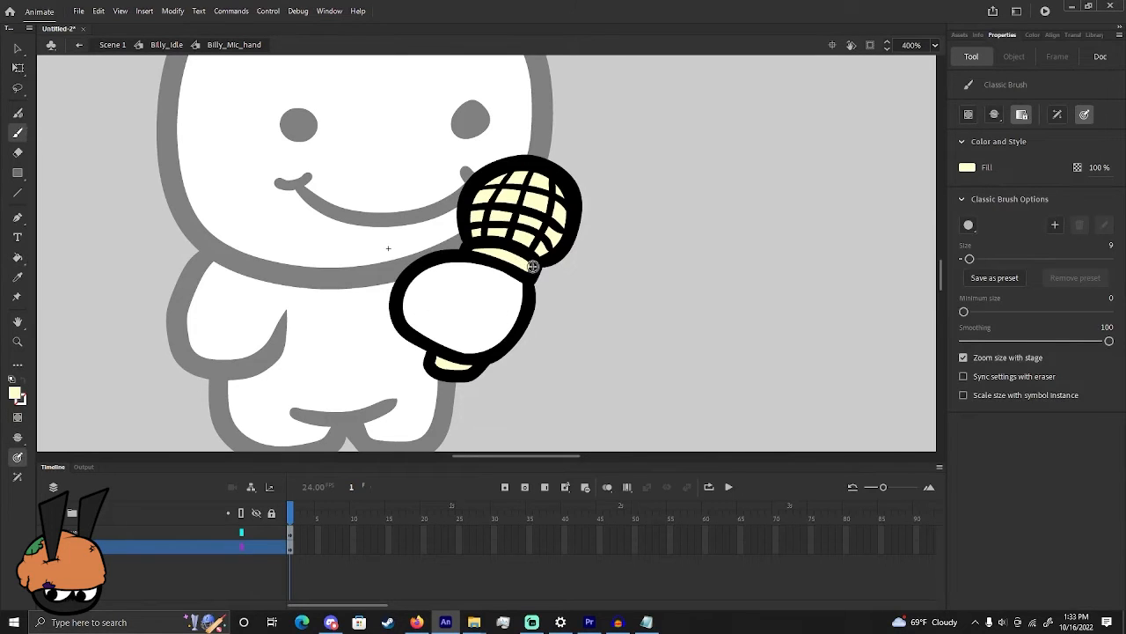
# Return to Billy_Idle and examine how the microphone hand sits behind the head and body
pyautogui.click(19, 49)
pyautogui.click(79, 45)
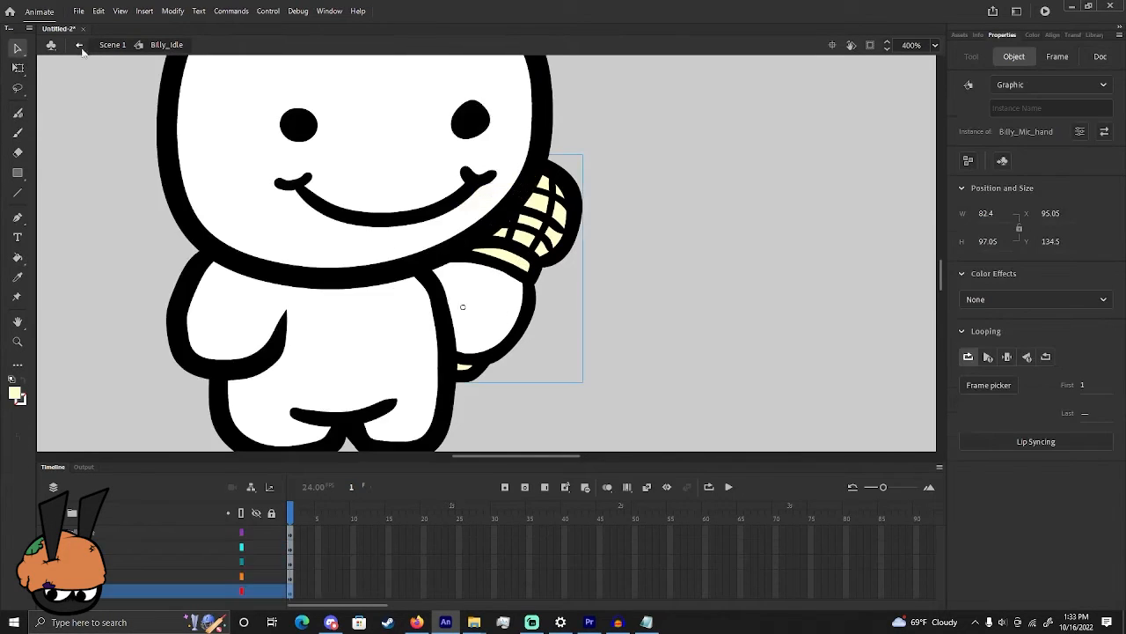
pyautogui.moveTo(452, 245); pyautogui.dragTo(472, 326)
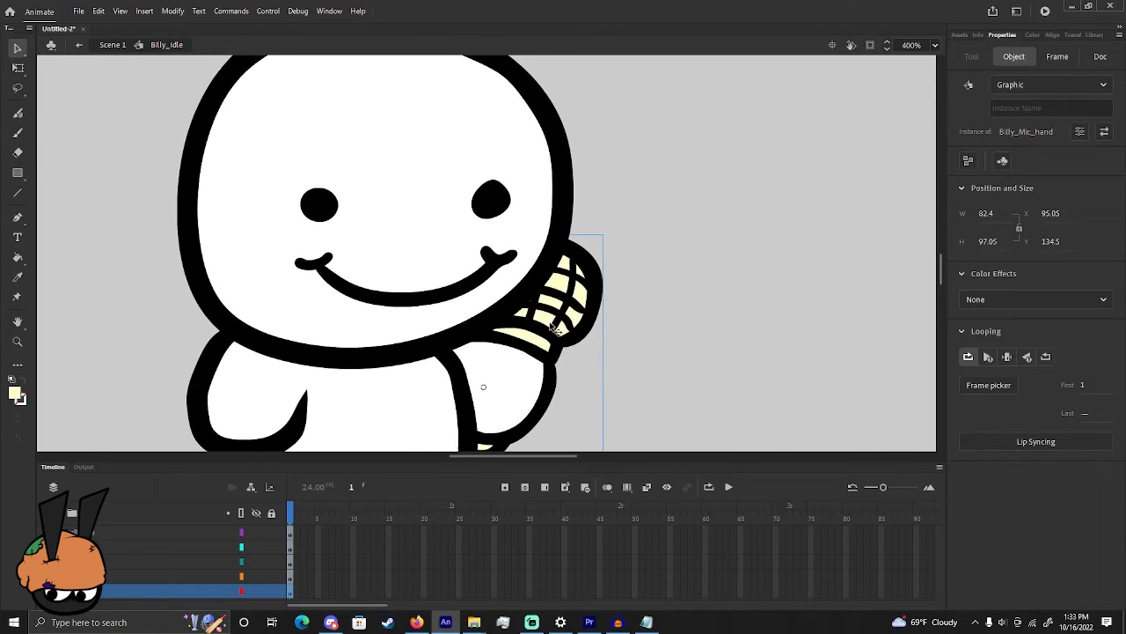
pyautogui.moveTo(544, 333); pyautogui.dragTo(482, 258)
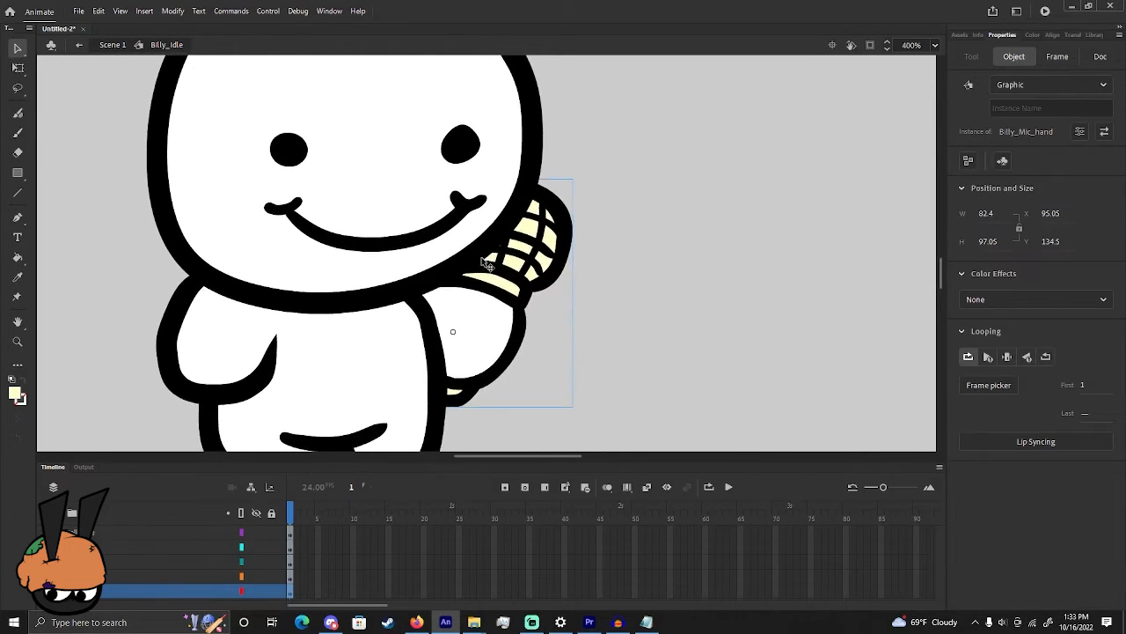
# Open the Billy_Mic_hand symbol and try to widen, flatten and tilt the hand shape with Free Transform
pyautogui.doubleClick(501, 327)
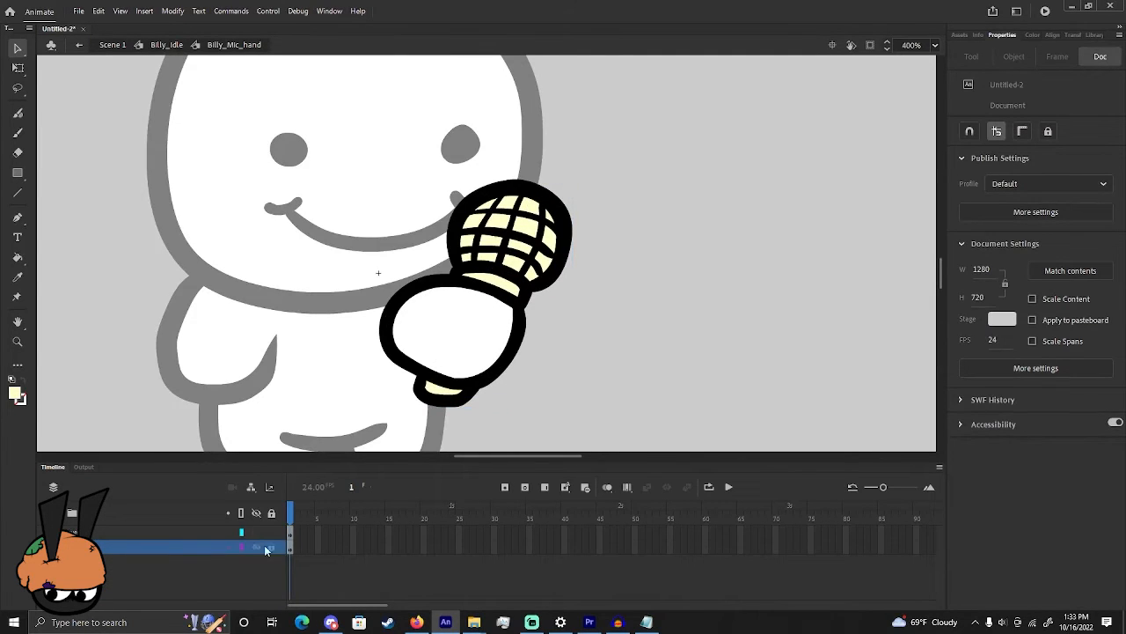
pyautogui.click(190, 533)
pyautogui.rightClick(465, 273)
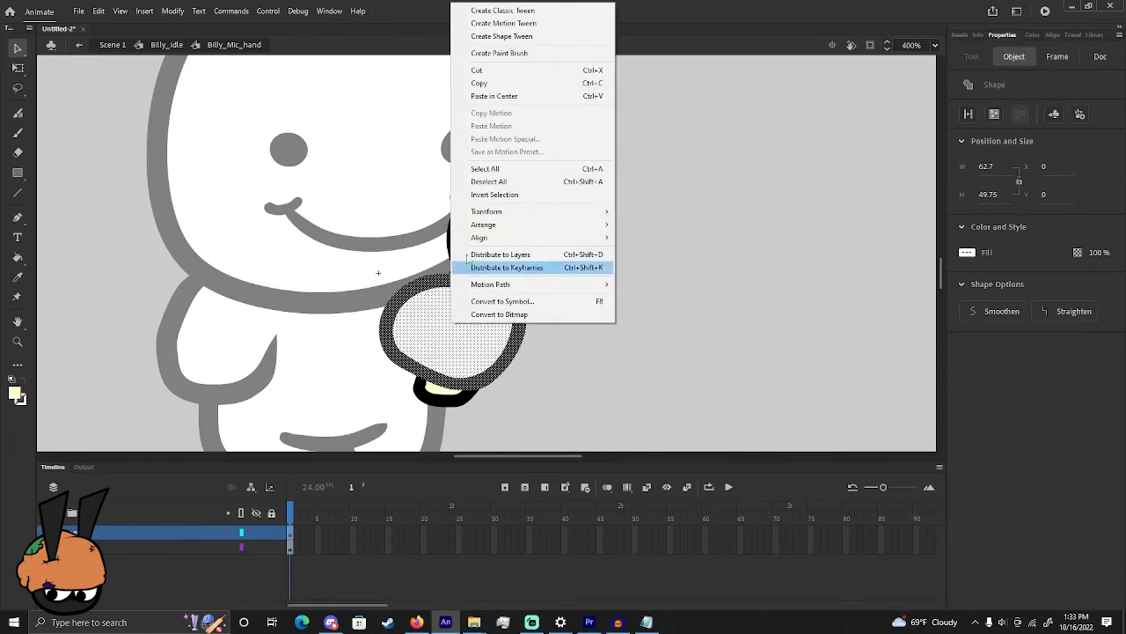
pyautogui.click(647, 212)
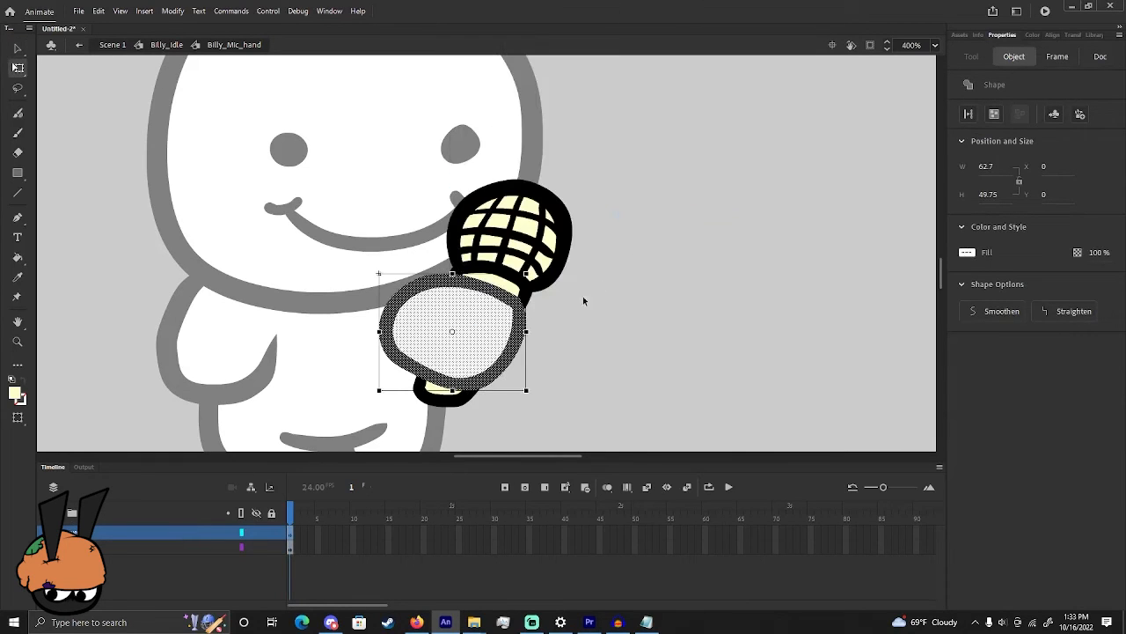
pyautogui.moveTo(524, 390); pyautogui.dragTo(555, 375)
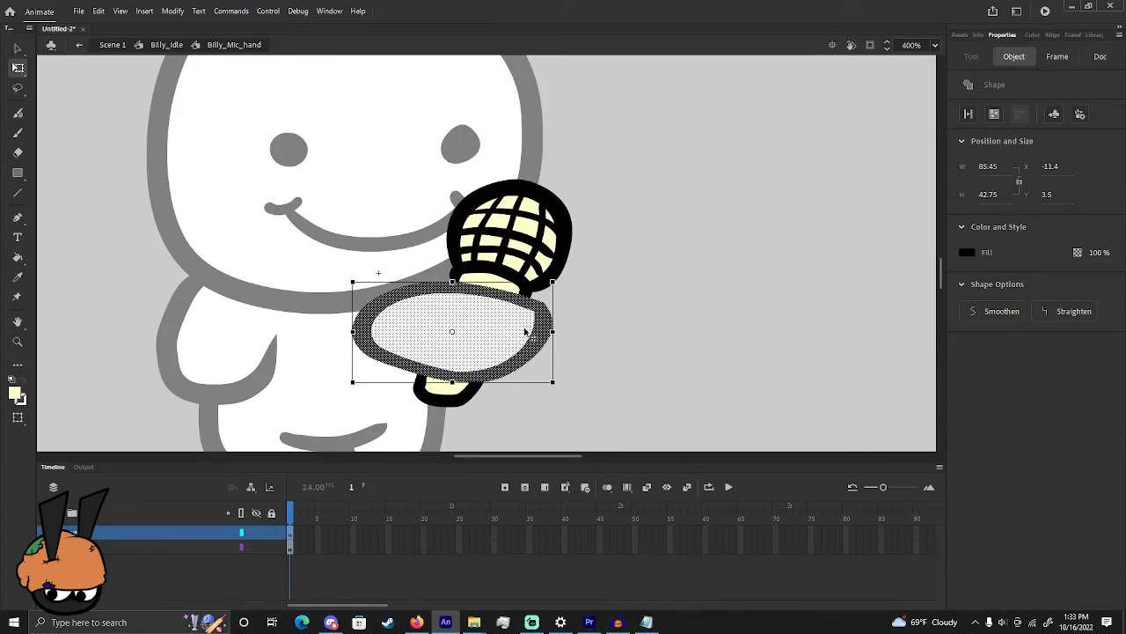
pyautogui.moveTo(564, 292); pyautogui.dragTo(567, 315)
pyautogui.moveTo(473, 324); pyautogui.dragTo(486, 327)
pyautogui.moveTo(578, 316); pyautogui.dragTo(576, 312)
pyautogui.click(594, 336)
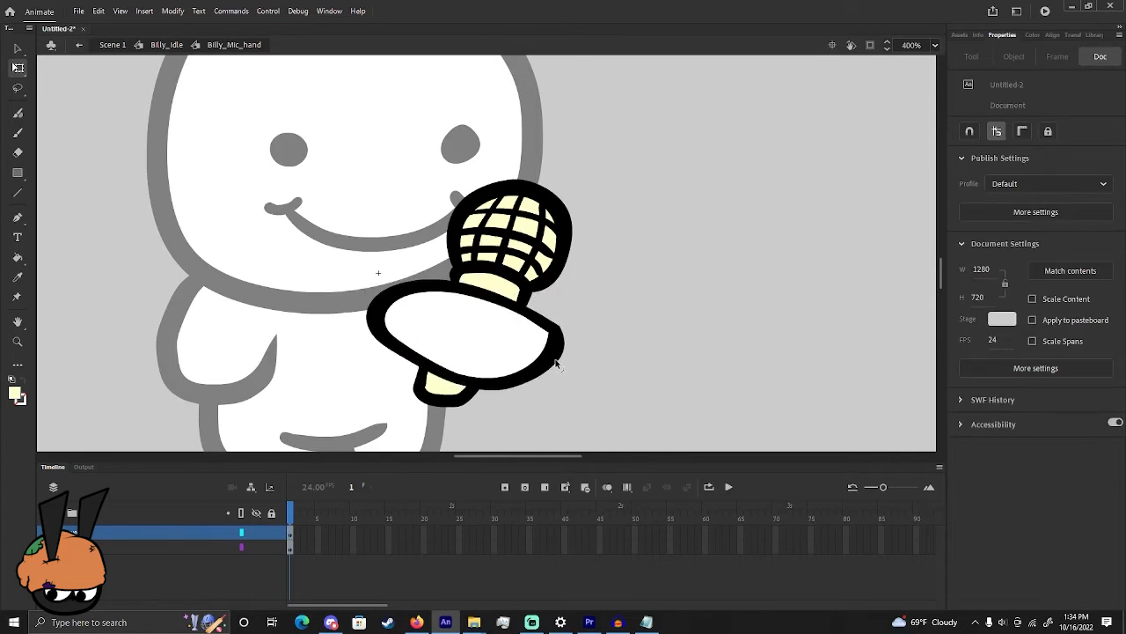
# Delete the hand artwork and hide the microphone layer
pyautogui.click(556, 363)
pyautogui.press('Delete')
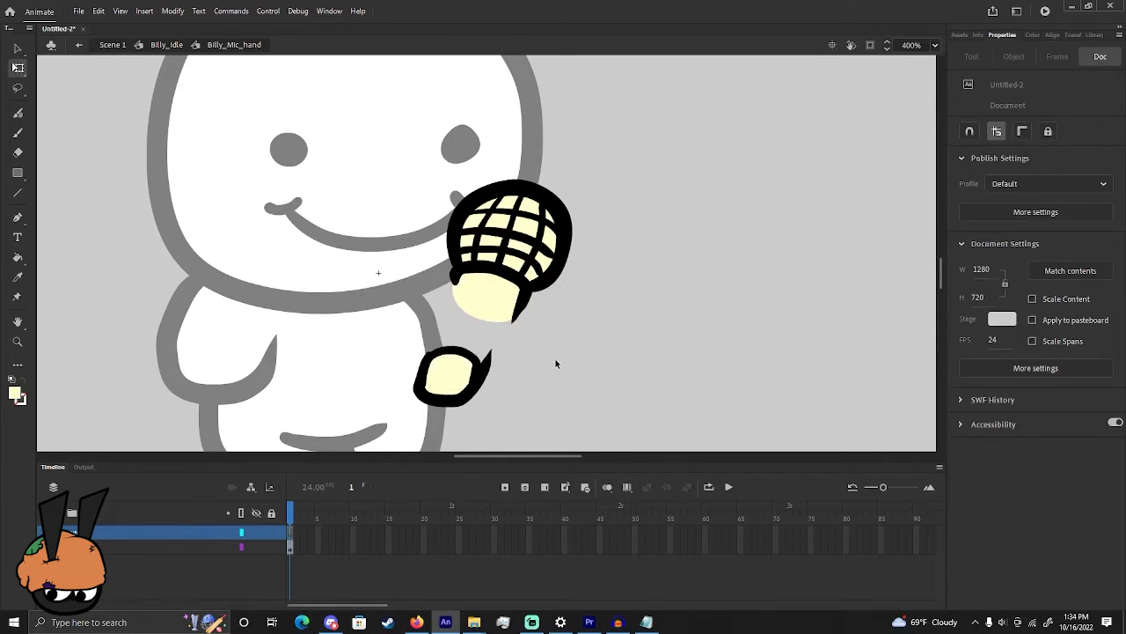
pyautogui.click(17, 133)
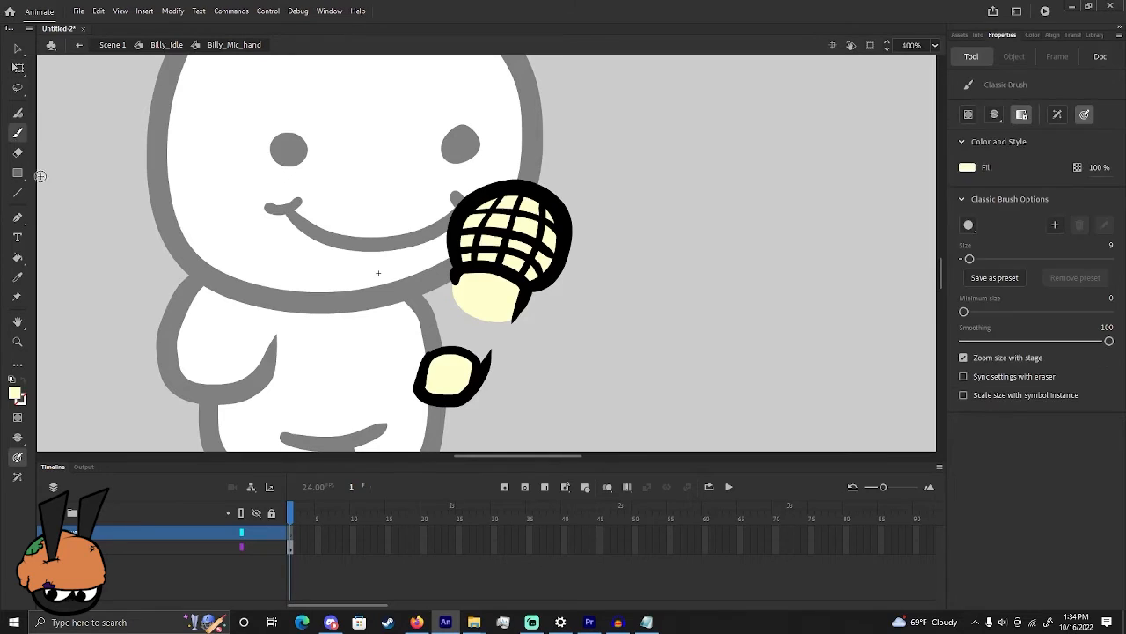
pyautogui.click(257, 546)
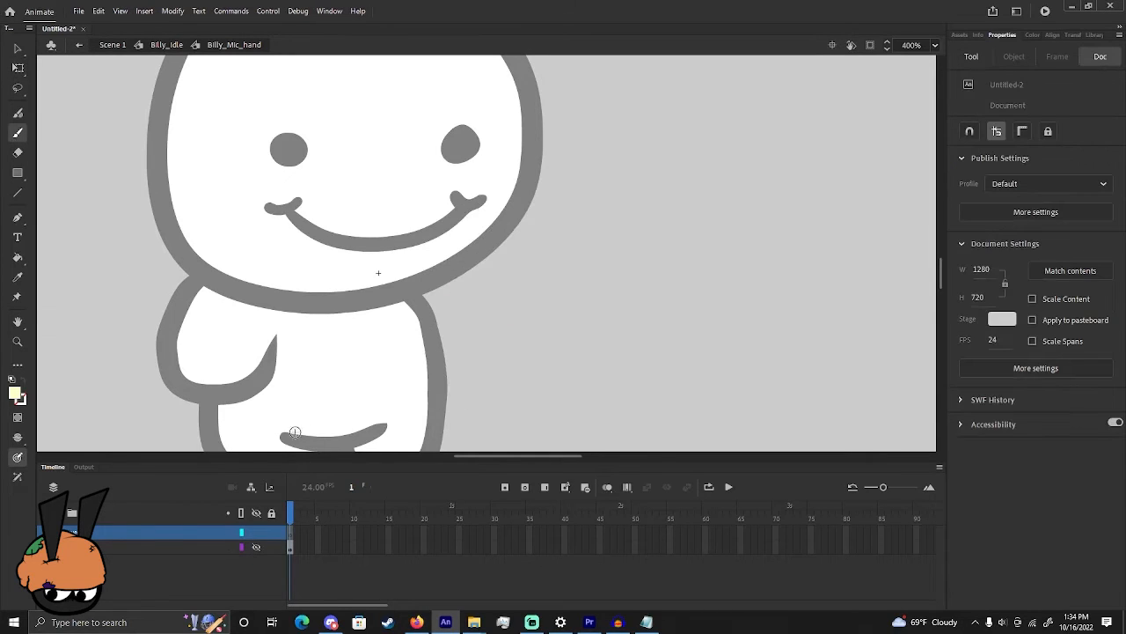
# Draw a new closed hand outline on the hand layer with the Classic Brush and recolour it black (#000000)
pyautogui.click(151, 536)
pyautogui.moveTo(396, 321)
pyautogui.mouseDown()
pyautogui.moveTo(411, 282)
pyautogui.moveTo(433, 272)
pyautogui.moveTo(469, 277)
pyautogui.moveTo(539, 335)
pyautogui.moveTo(512, 389)
pyautogui.moveTo(532, 376)
pyautogui.moveTo(430, 385)
pyautogui.mouseUp()
pyautogui.hotkey('ctrl', 'z')
pyautogui.moveTo(398, 309)
pyautogui.mouseDown()
pyautogui.moveTo(425, 369)
pyautogui.moveTo(468, 385)
pyautogui.moveTo(537, 376)
pyautogui.moveTo(542, 348)
pyautogui.mouseUp()
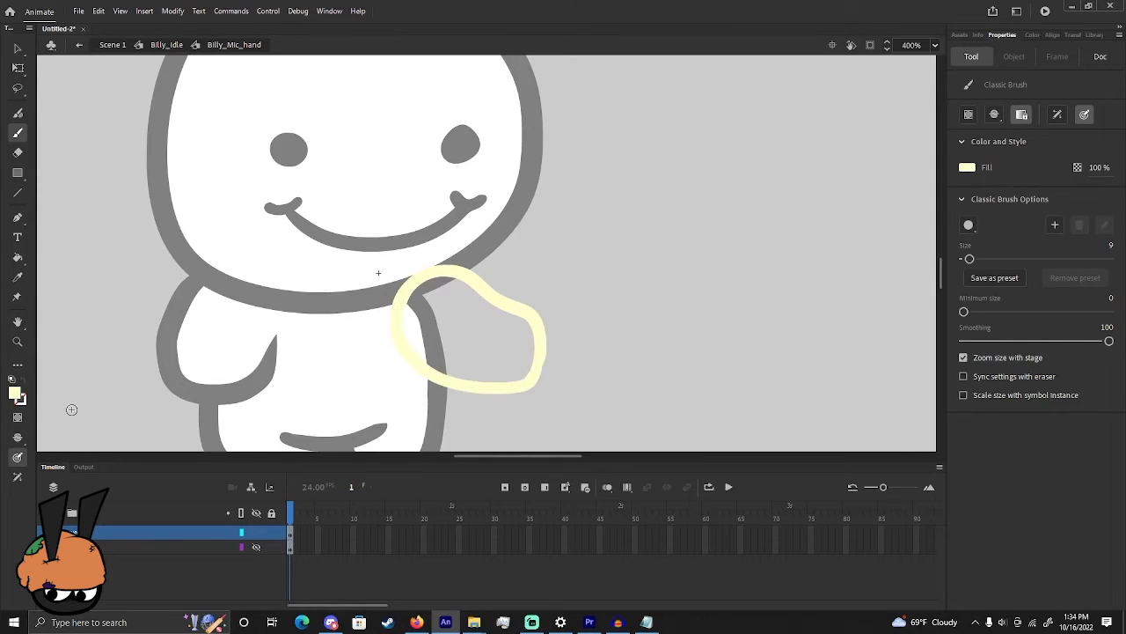
pyautogui.click(14, 394)
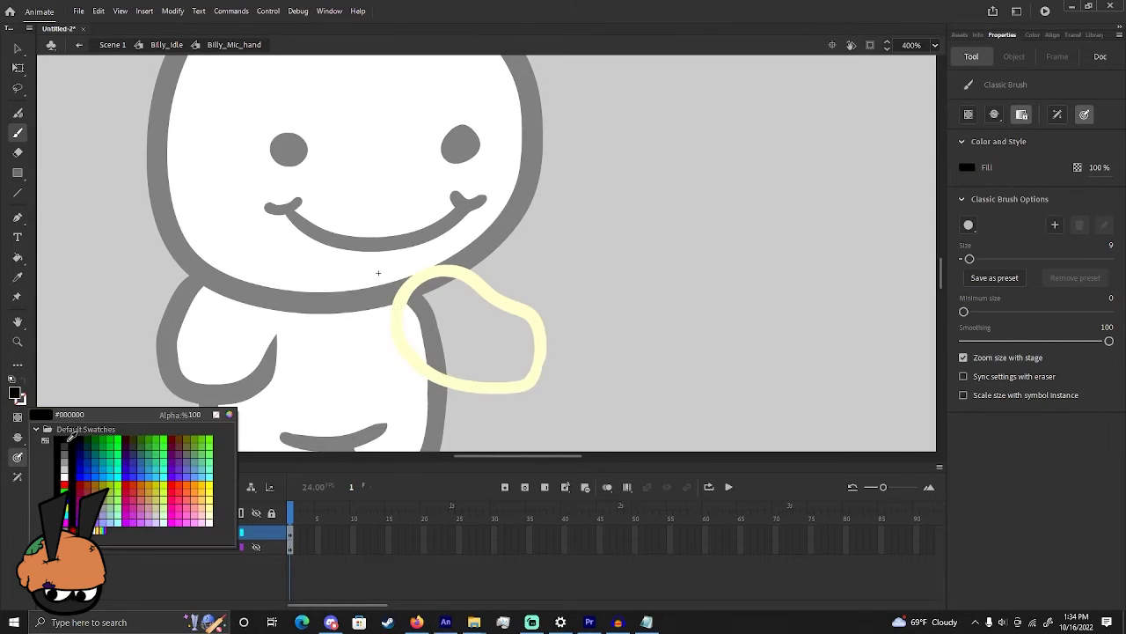
pyautogui.click(63, 440)
pyautogui.click(17, 257)
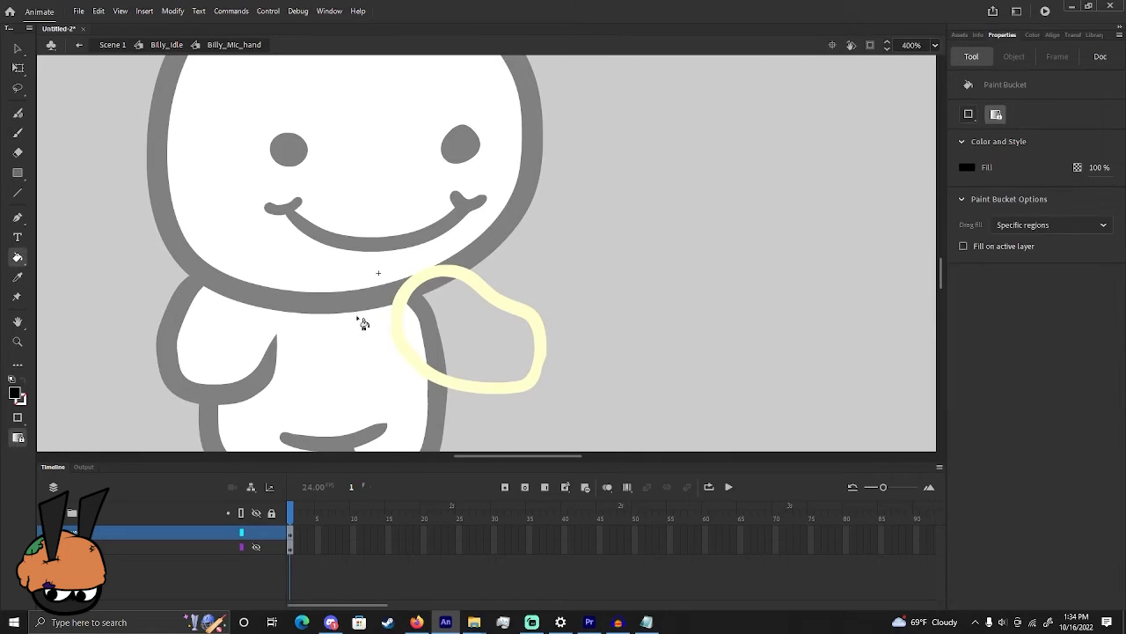
pyautogui.click(397, 325)
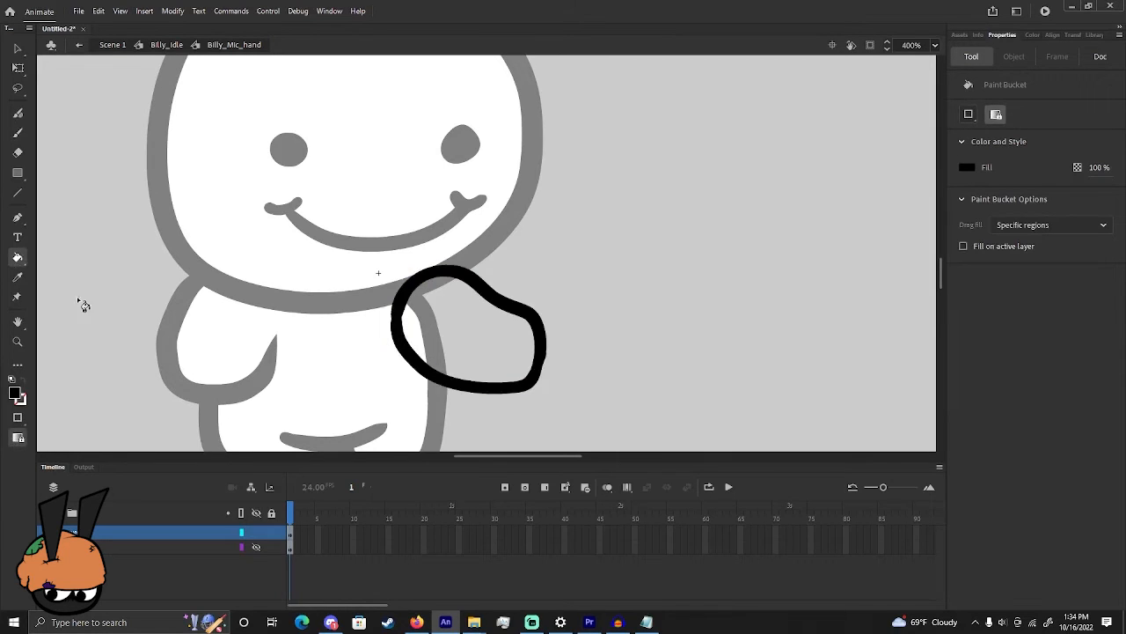
# Set the fill colour to white and fill the inside of the new hand outline with the Paint Bucket
pyautogui.click(17, 133)
pyautogui.click(19, 280)
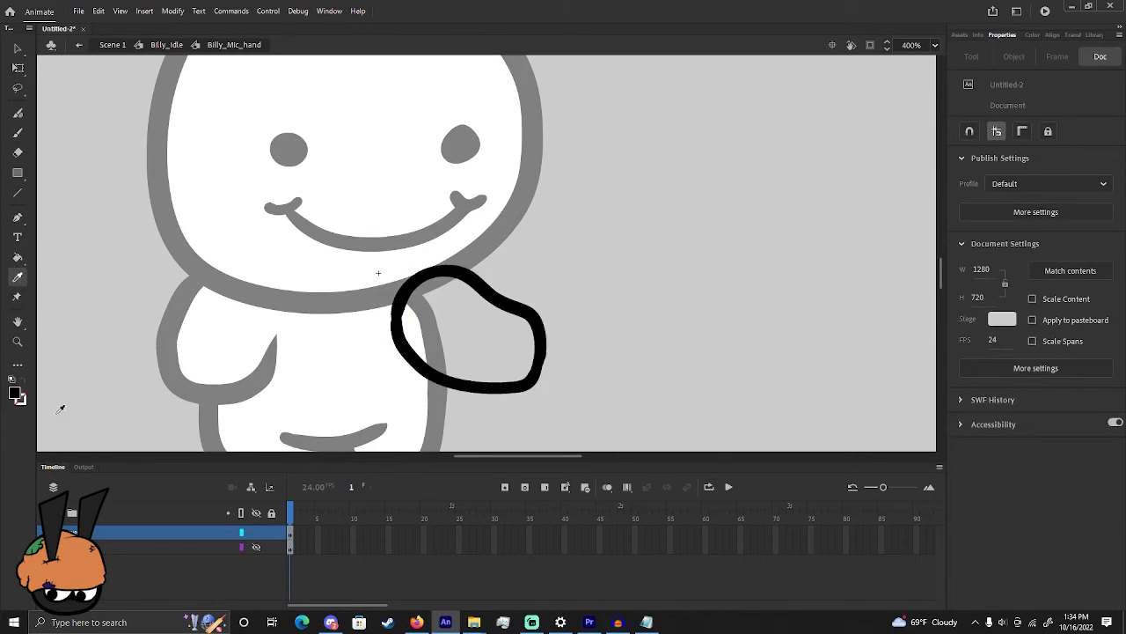
pyautogui.click(14, 396)
pyautogui.click(64, 473)
pyautogui.click(17, 258)
pyautogui.click(426, 336)
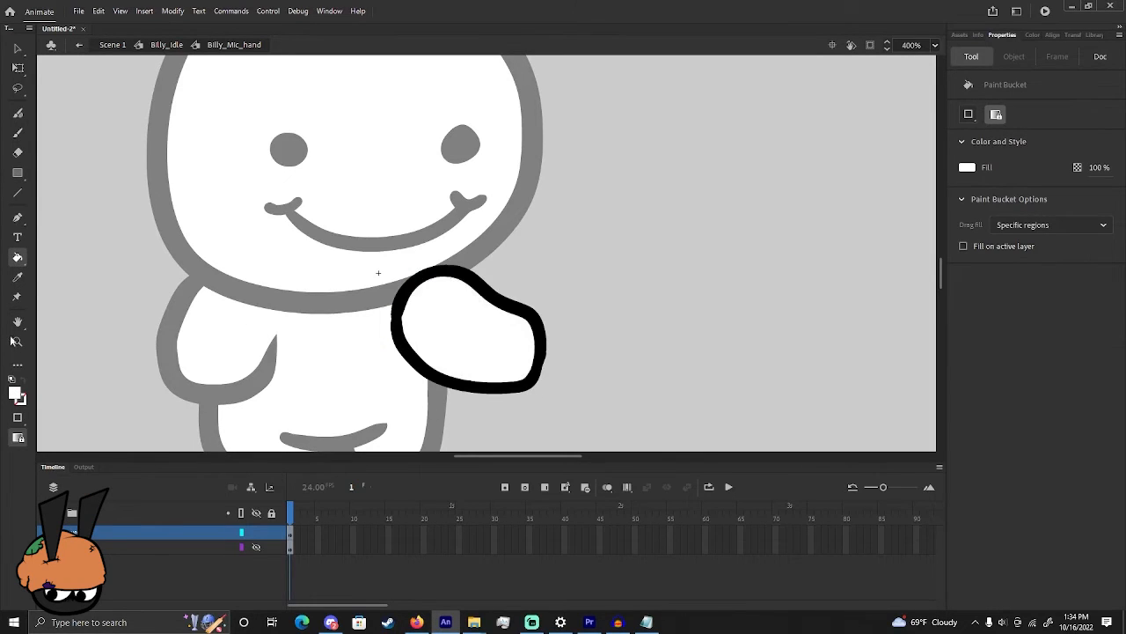
# Sample black from the hand outline and show the microphone layer again
pyautogui.click(18, 278)
pyautogui.click(396, 321)
pyautogui.click(258, 547)
pyautogui.click(256, 546)
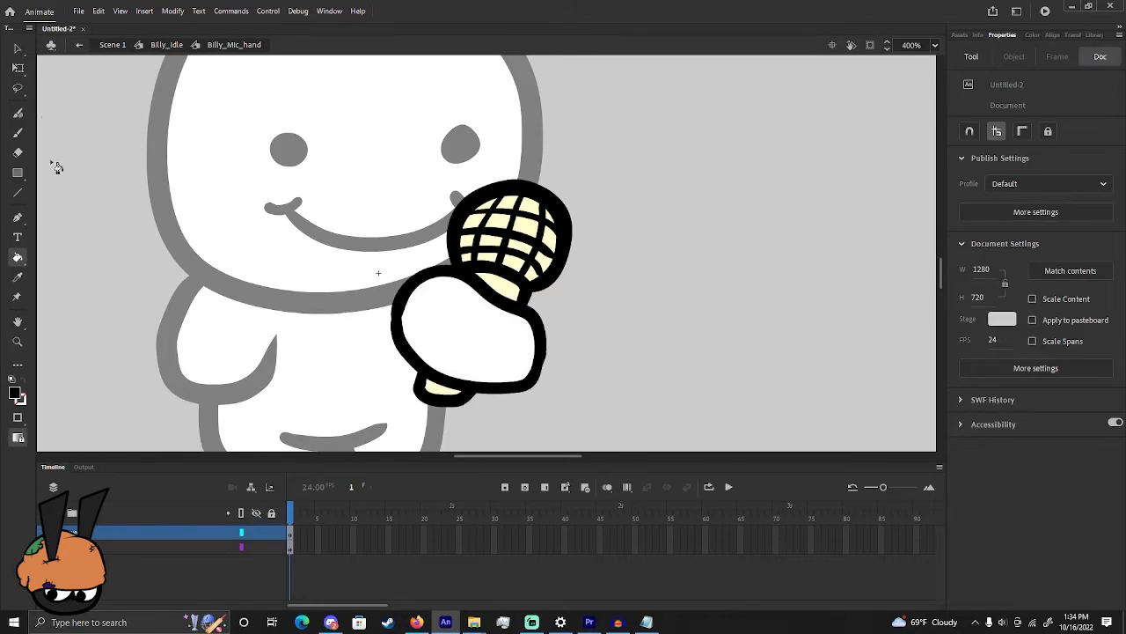
# Select all of the microphone artwork and shift it sideways away from the face to X 27.05, Y -38
pyautogui.click(16, 47)
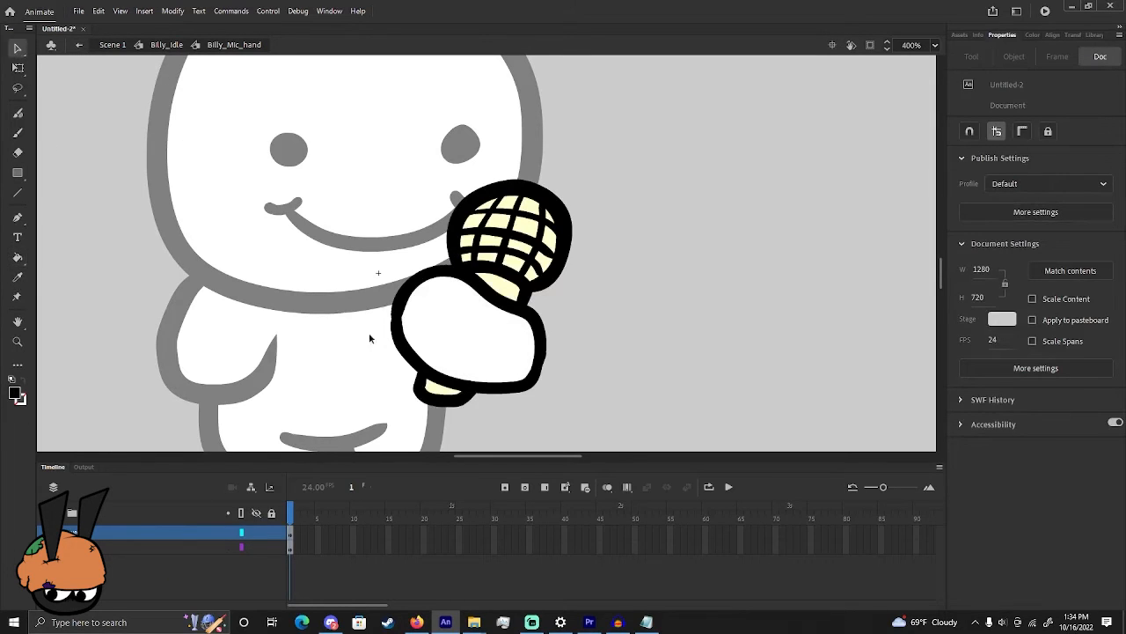
pyautogui.click(184, 547)
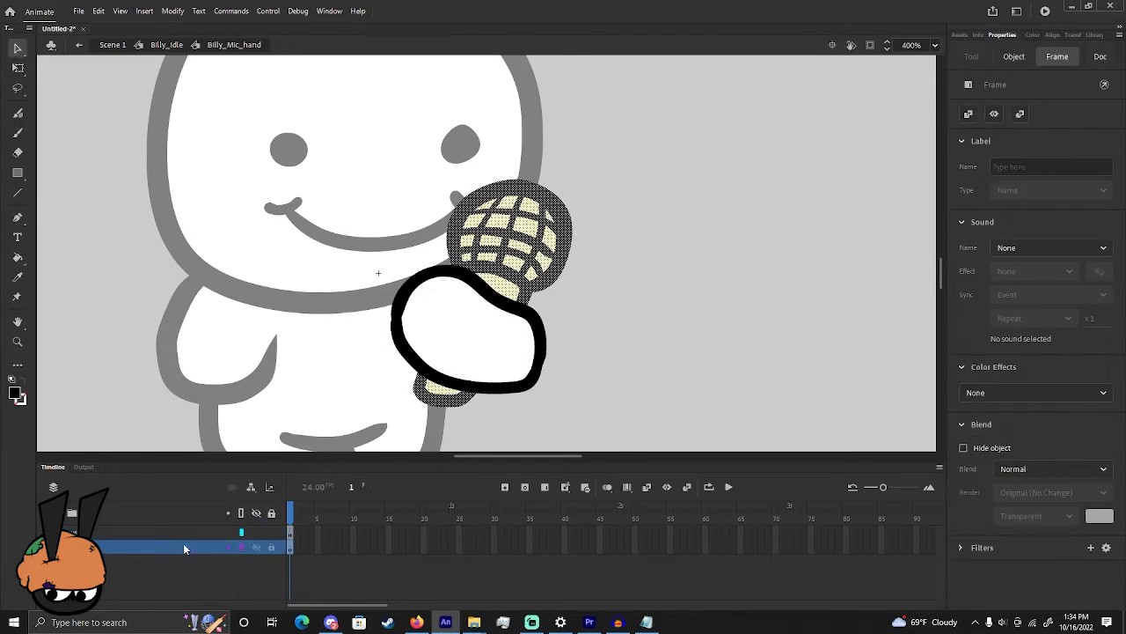
pyautogui.click(467, 254)
pyautogui.moveTo(464, 235)
pyautogui.mouseDown()
pyautogui.moveTo(500, 240)
pyautogui.moveTo(464, 237)
pyautogui.mouseUp()
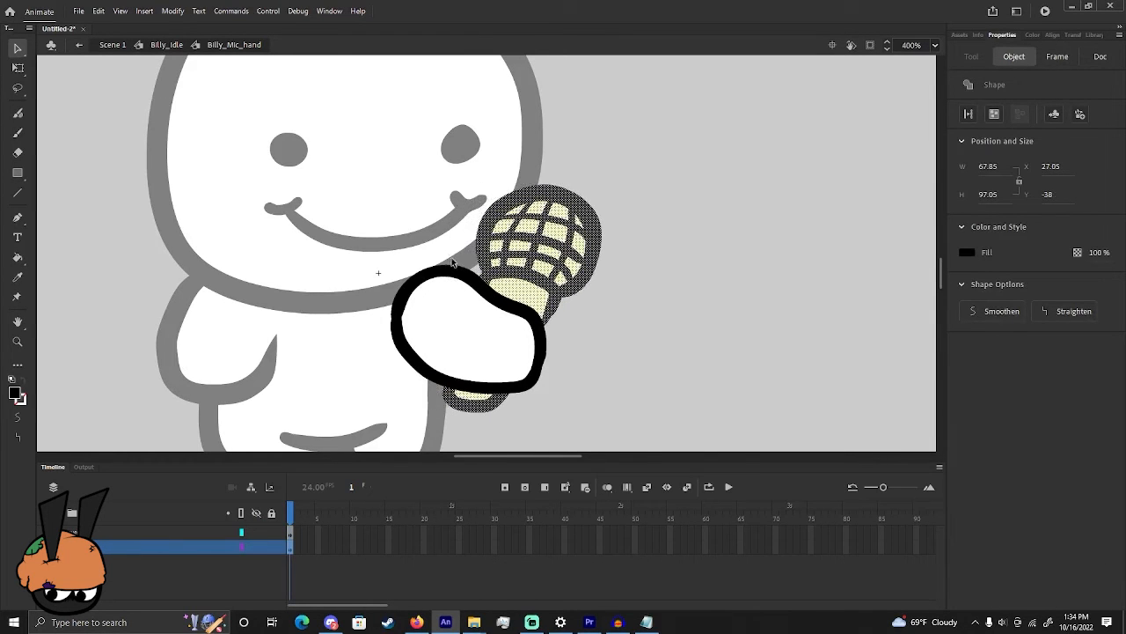
pyautogui.click(447, 260)
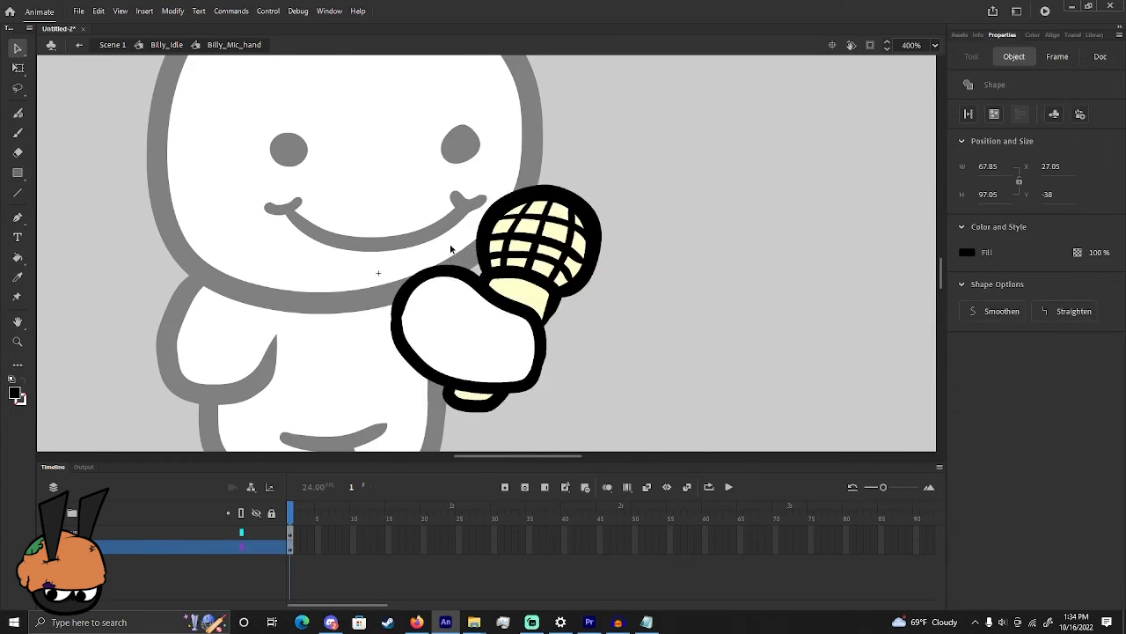
# Return to Billy_Idle and view the whole character at 200%
pyautogui.click(78, 45)
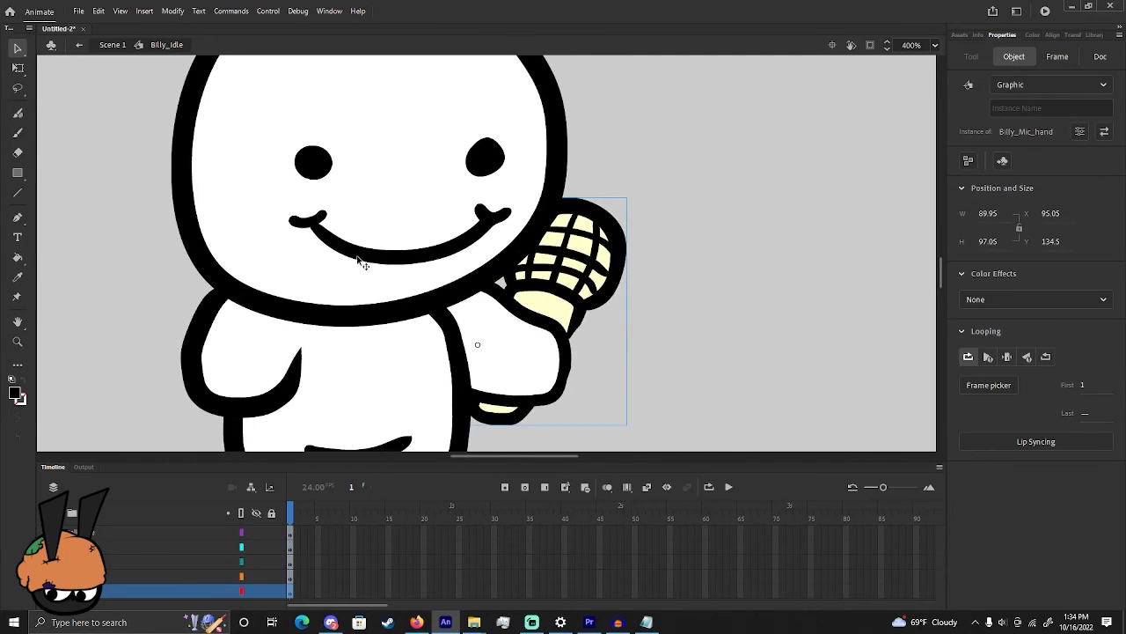
pyautogui.moveTo(444, 239); pyautogui.dragTo(486, 210)
pyautogui.hotkey('ctrl', '-')
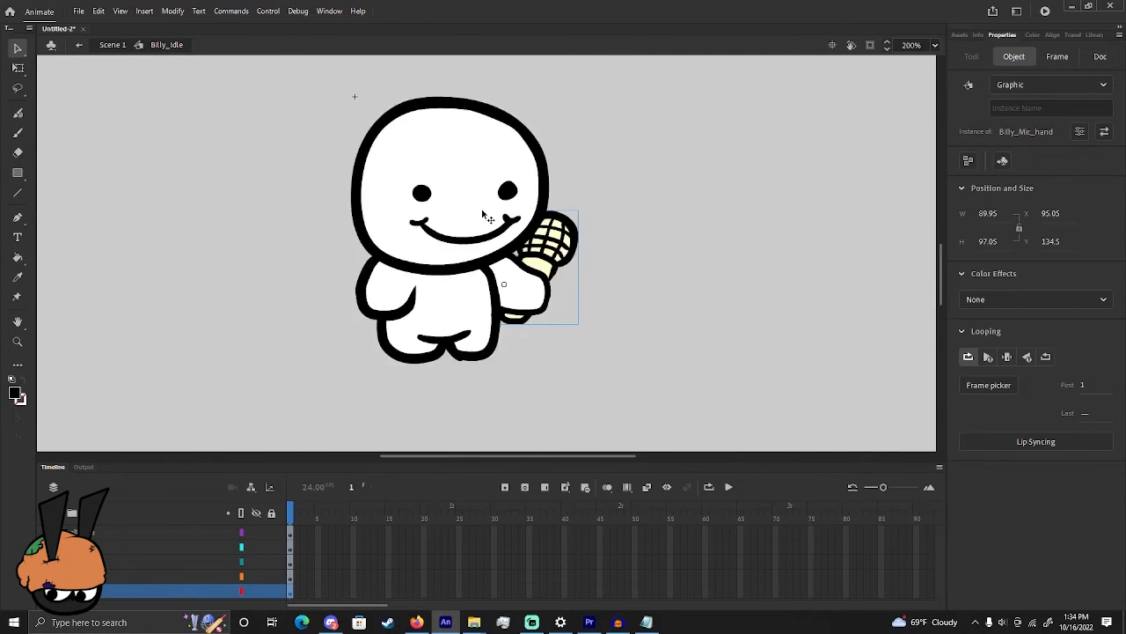
# Extend all of Billy_Idle's layers to frame 9 and return to frame 1
pyautogui.moveTo(623, 167); pyautogui.dragTo(394, 352)
pyautogui.click(686, 222)
pyautogui.moveTo(512, 226); pyautogui.dragTo(529, 258)
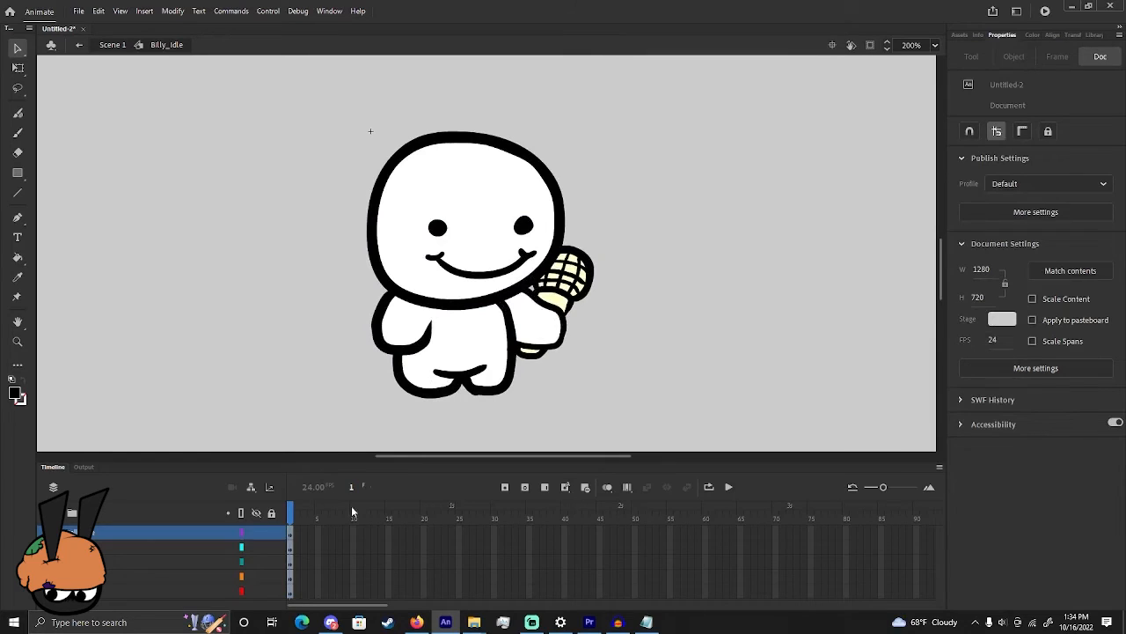
pyautogui.click(348, 532)
pyautogui.keyDown('shift'); pyautogui.click(347, 591); pyautogui.keyUp('shift')
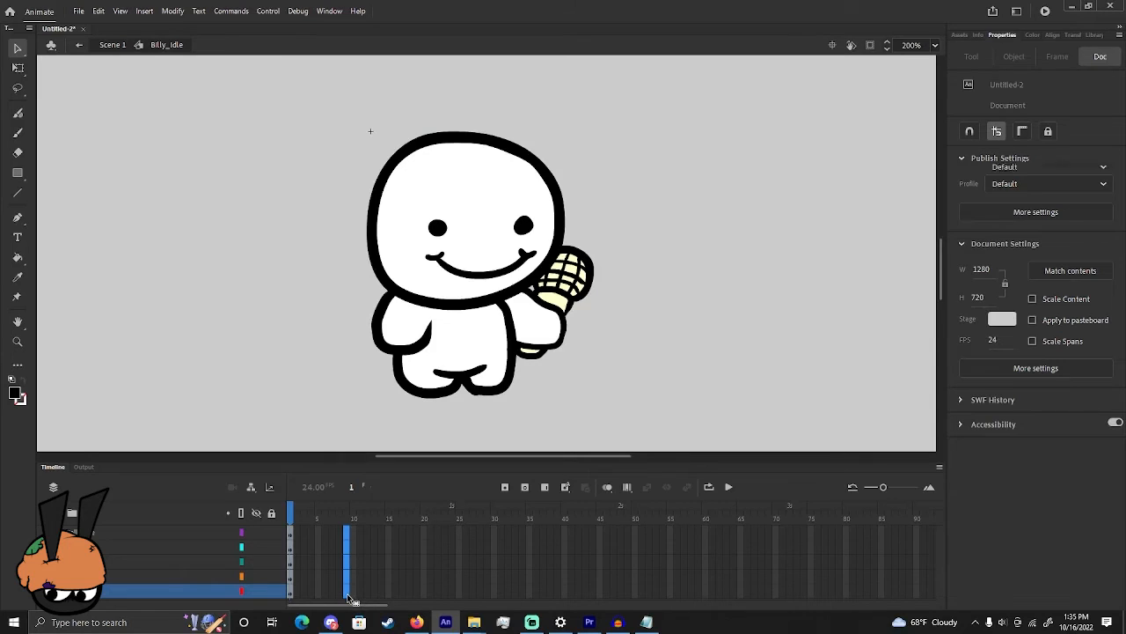
pyautogui.press('F5')
pyautogui.click(575, 401)
pyautogui.moveTo(348, 511); pyautogui.dragTo(284, 520)
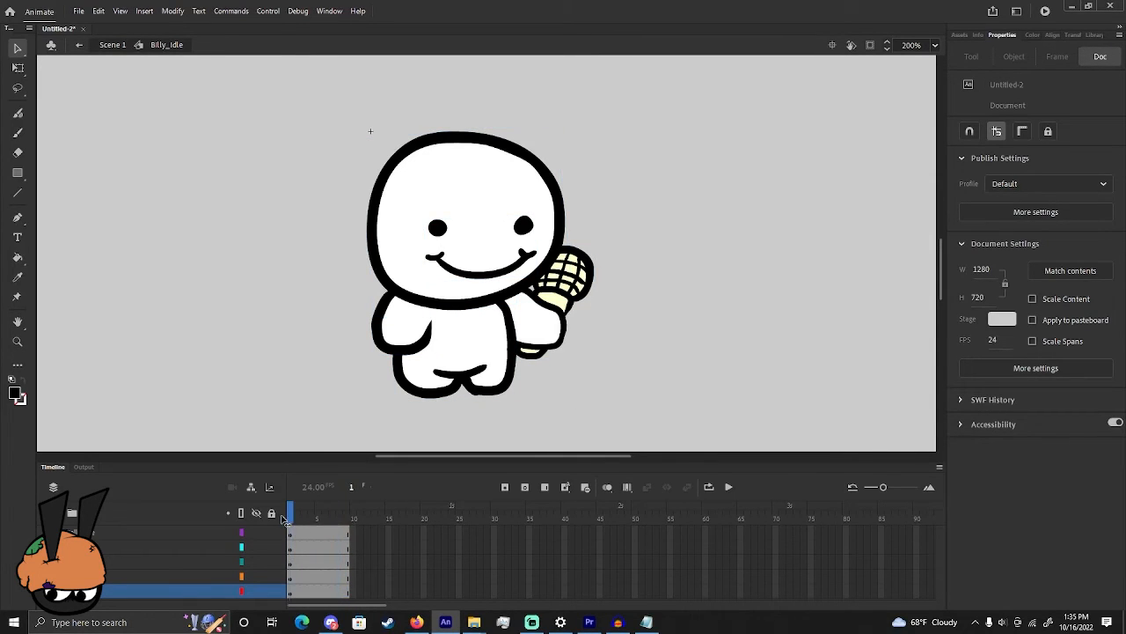
# Use Free Transform to move the body's transformation point to the bottom centre between the feet
pyautogui.click(450, 371)
pyautogui.rightClick(451, 370)
pyautogui.moveTo(499, 337)
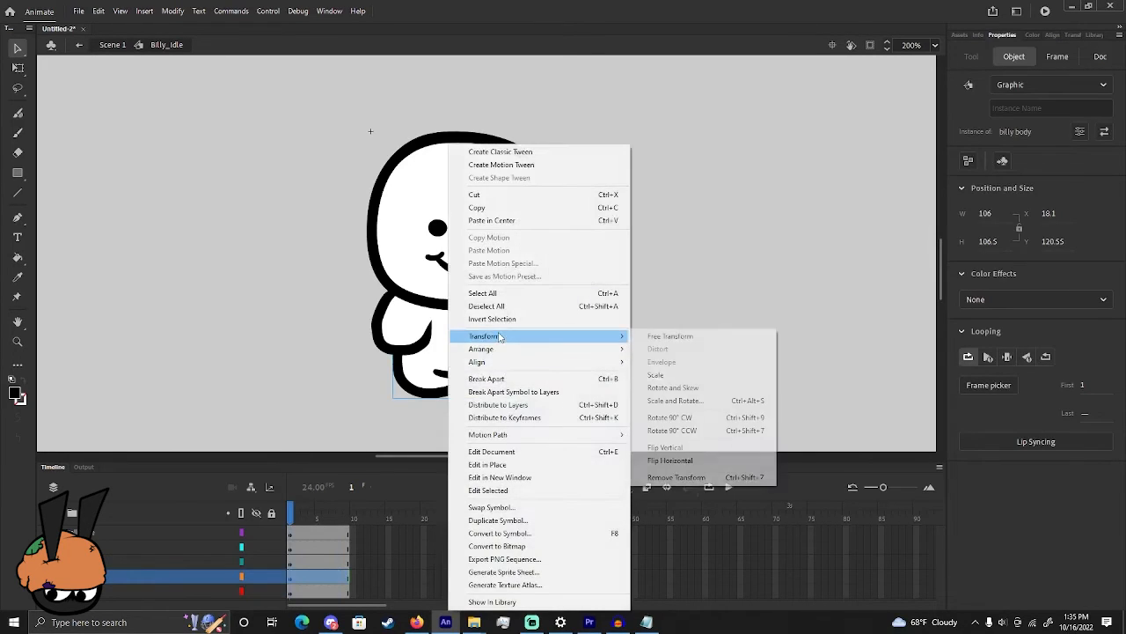
pyautogui.click(695, 340)
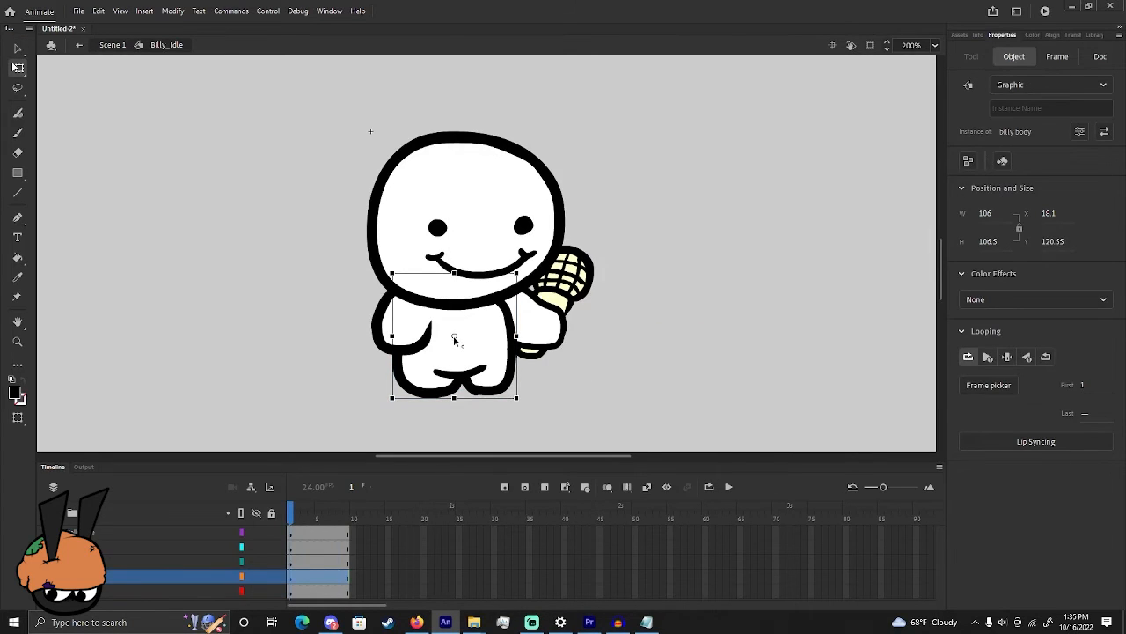
pyautogui.moveTo(454, 338); pyautogui.dragTo(456, 396)
# Move the transformation points of the left arm and the microphone hand to their shoulder ends, and check those of the head and face
pyautogui.click(386, 345)
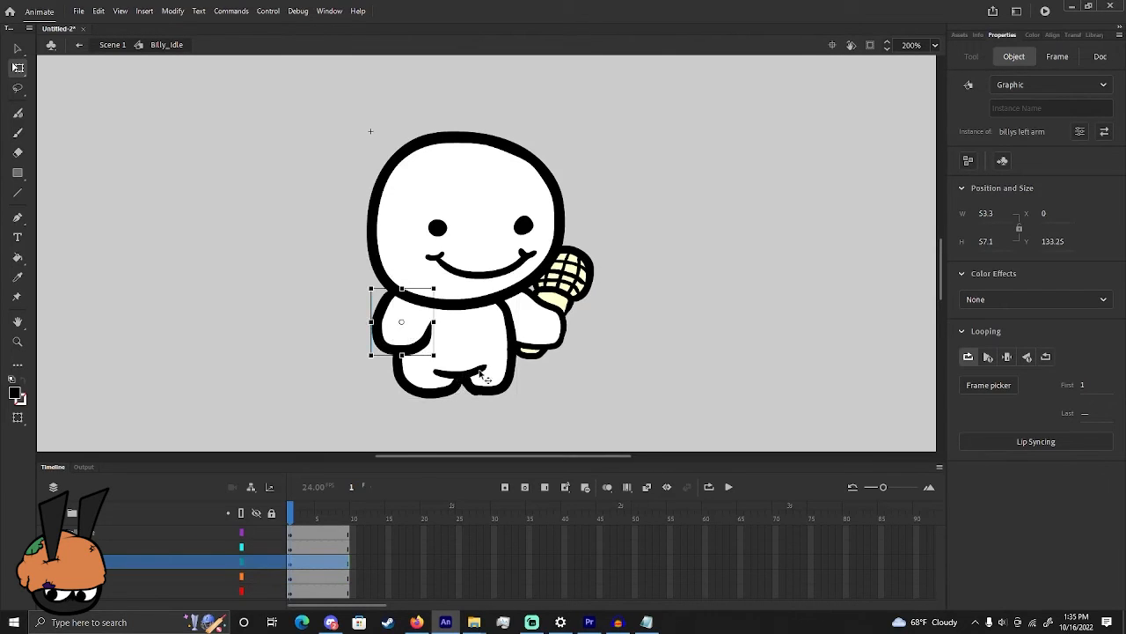
pyautogui.moveTo(402, 327); pyautogui.dragTo(432, 295)
pyautogui.click(530, 331)
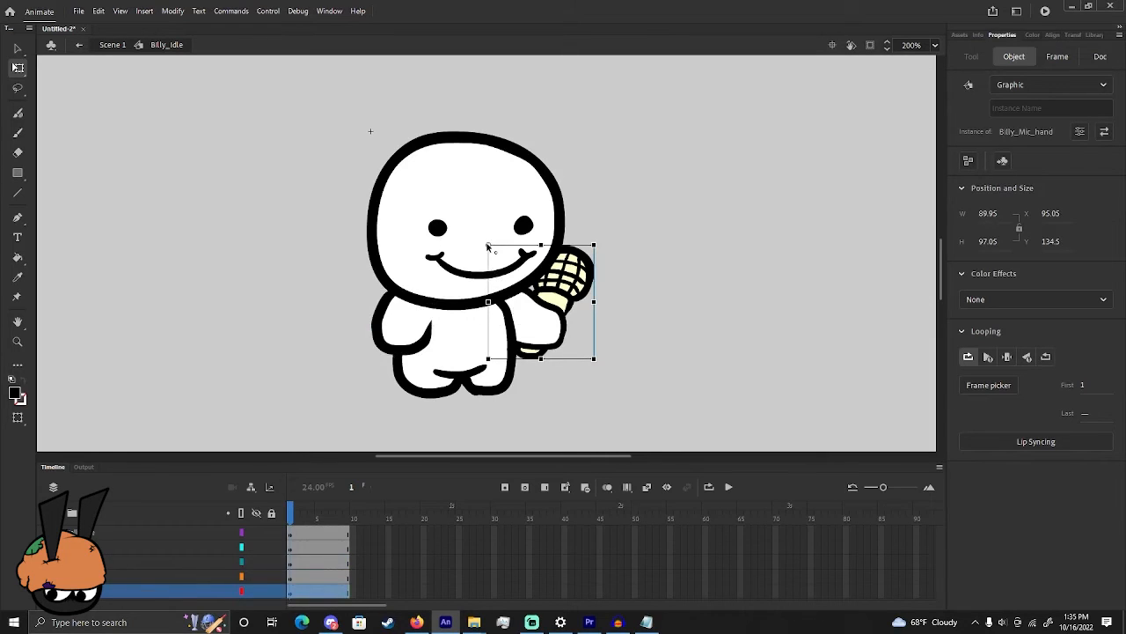
pyautogui.moveTo(489, 248); pyautogui.dragTo(505, 301)
pyautogui.click(442, 308)
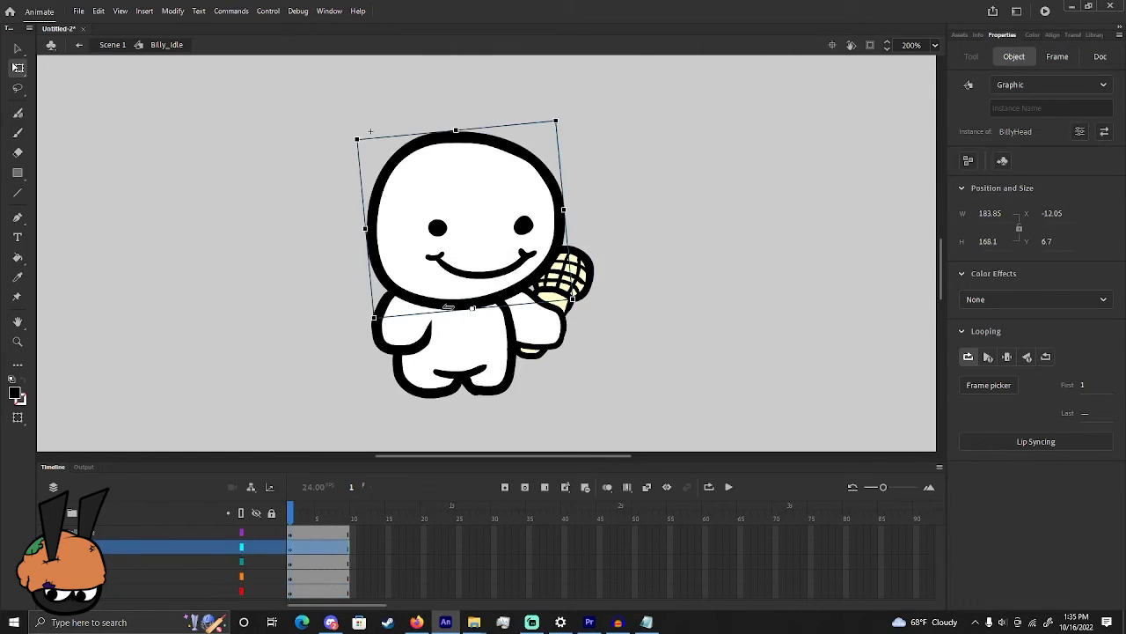
pyautogui.click(445, 240)
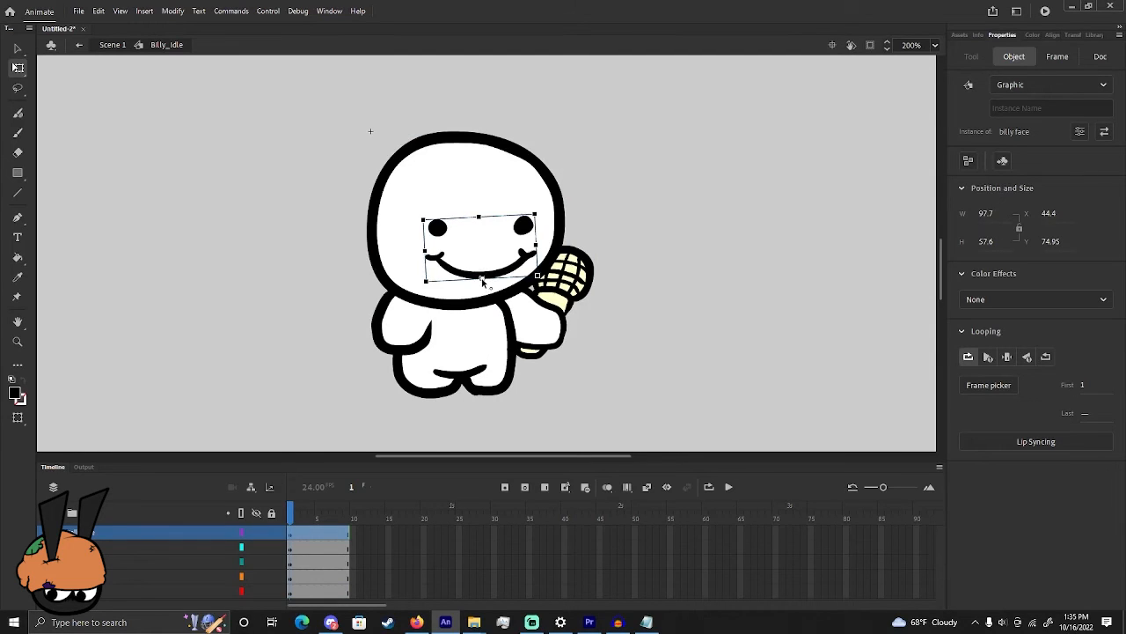
pyautogui.click(694, 297)
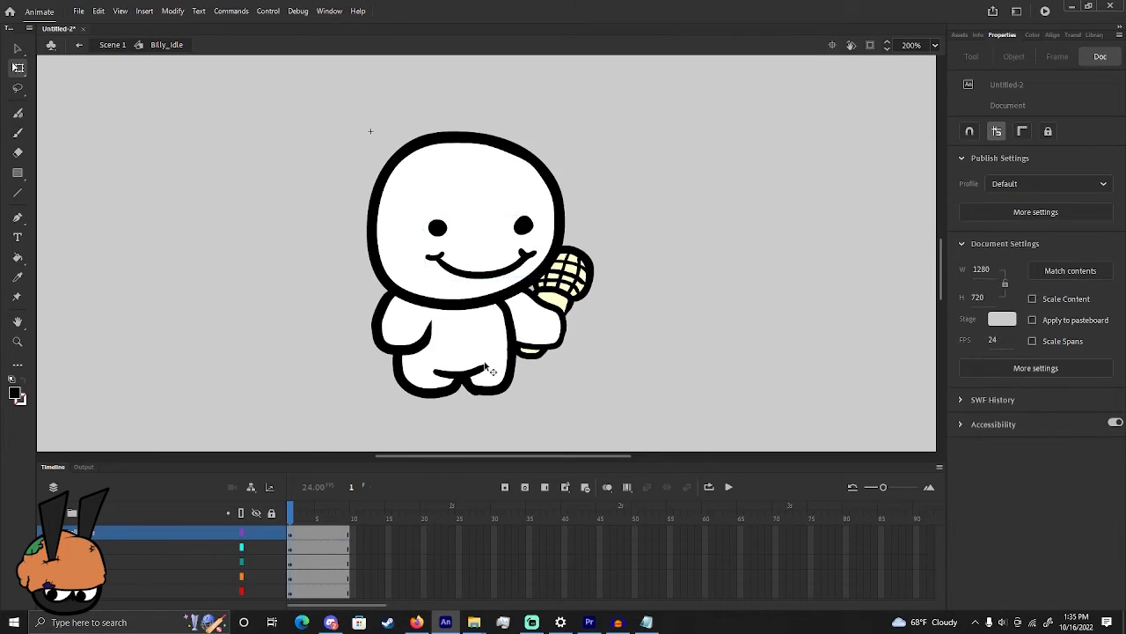
# Insert keyframes on all layers at frame 9 and return to frame 1
pyautogui.click(349, 532)
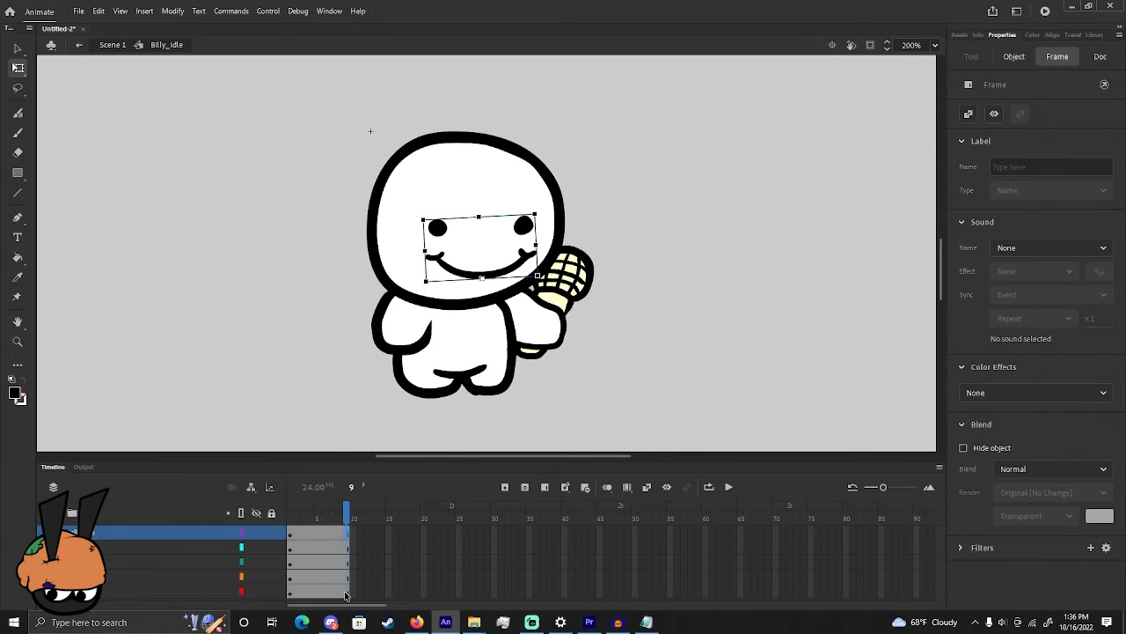
pyautogui.keyDown('shift'); pyautogui.click(345, 592); pyautogui.keyUp('shift')
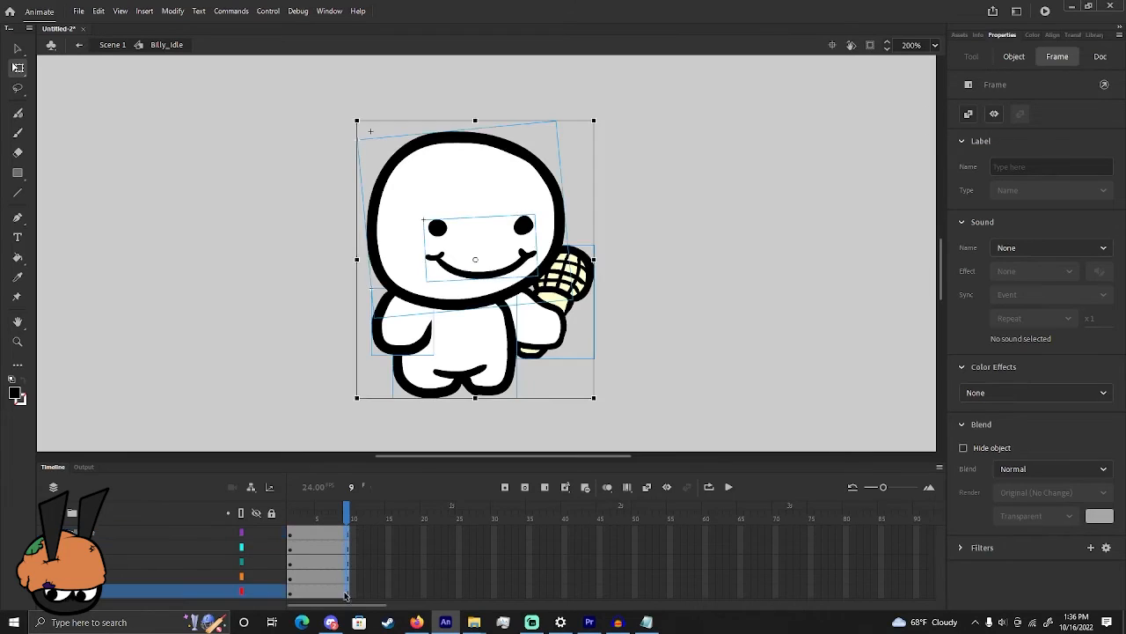
pyautogui.press('F6')
pyautogui.moveTo(350, 517); pyautogui.dragTo(291, 518)
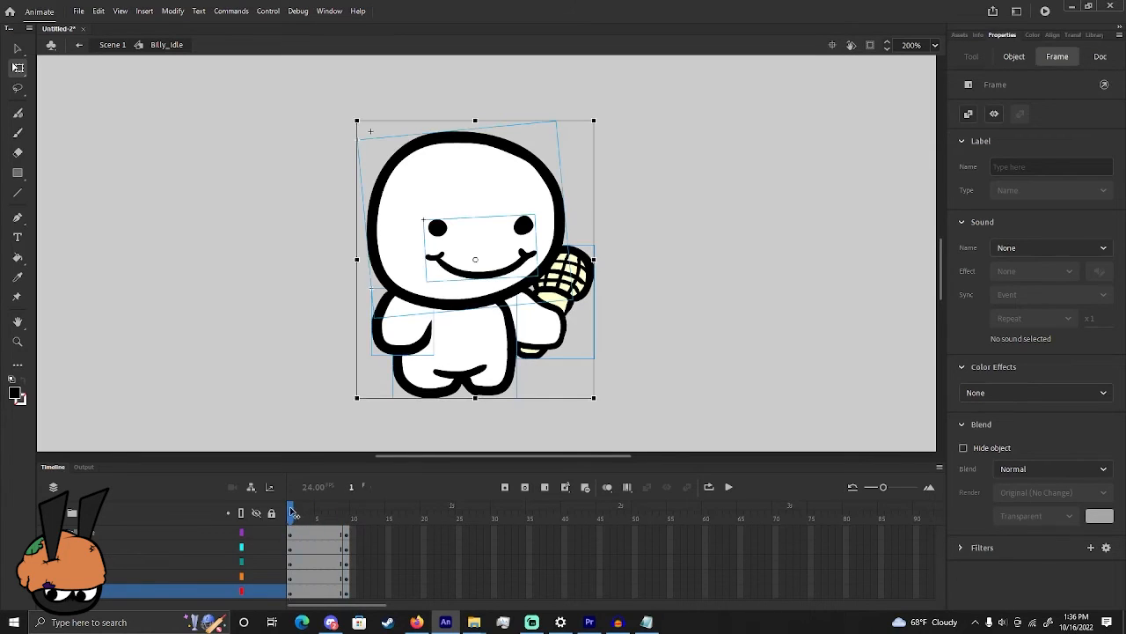
pyautogui.click(233, 281)
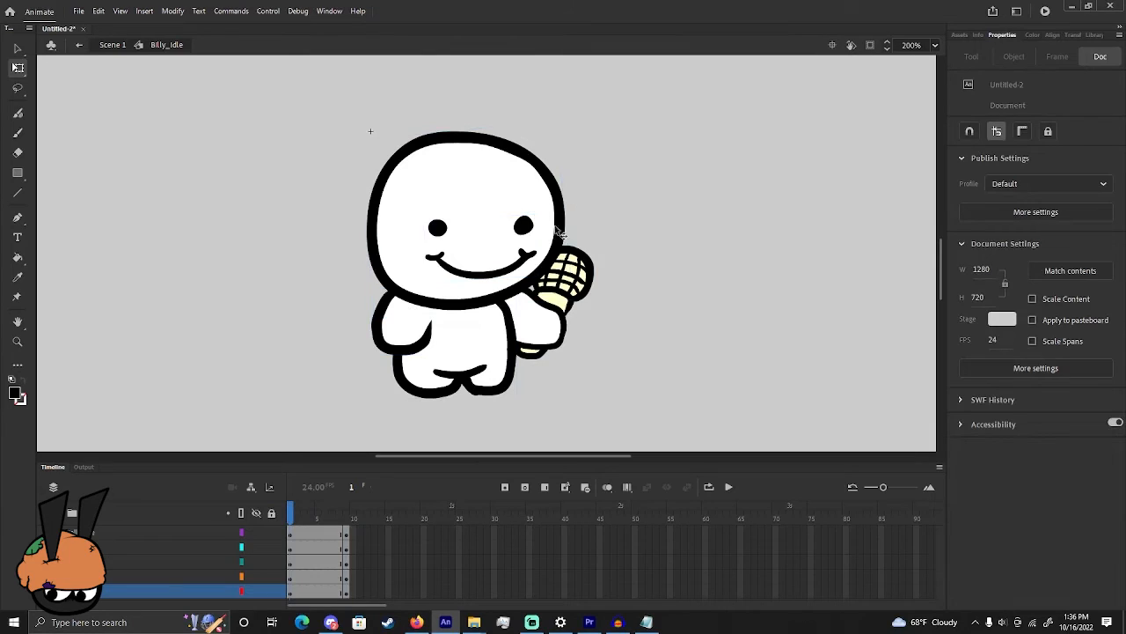
# Squash and skew the body at frame 1 to about 120 wide and 102 high, keeping the feet in place
pyautogui.click(454, 354)
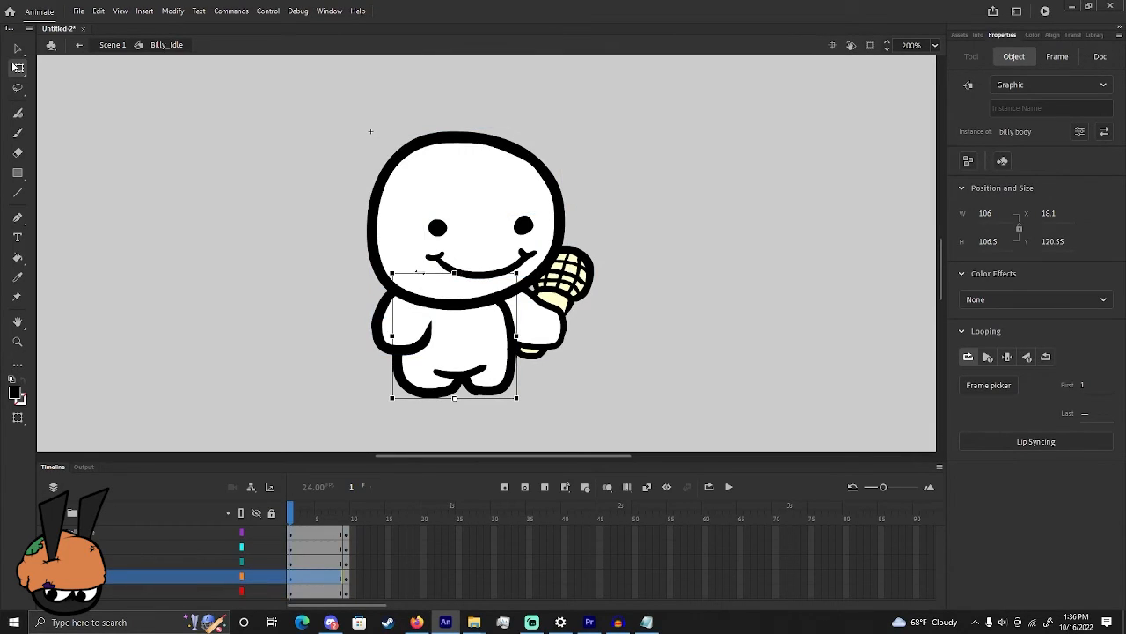
pyautogui.moveTo(469, 273); pyautogui.dragTo(462, 277)
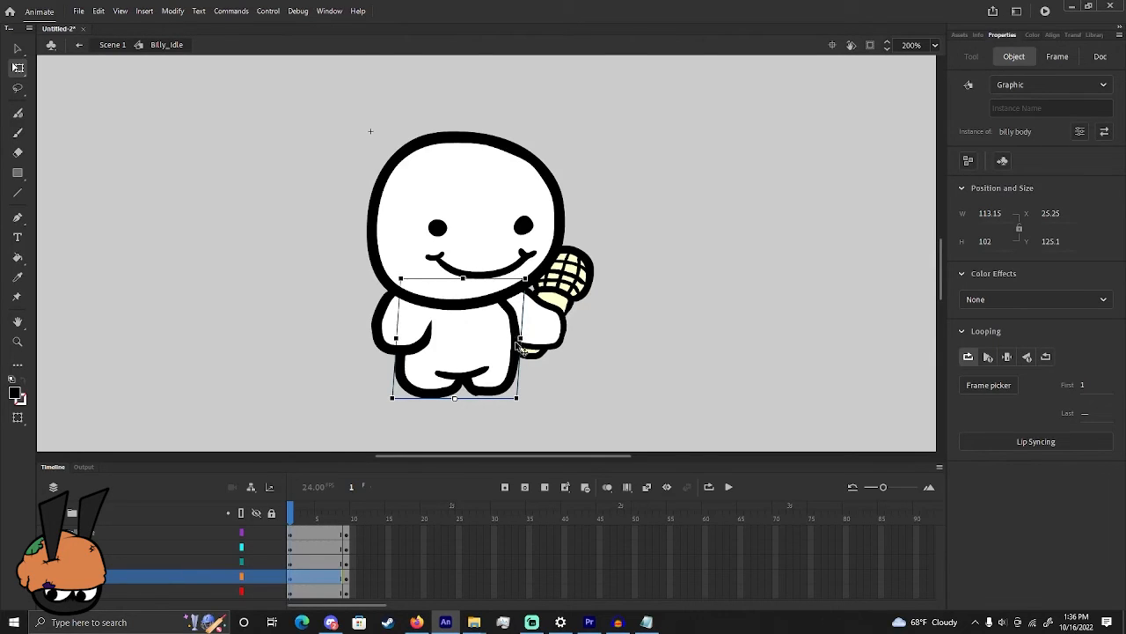
pyautogui.moveTo(519, 339); pyautogui.dragTo(521, 337)
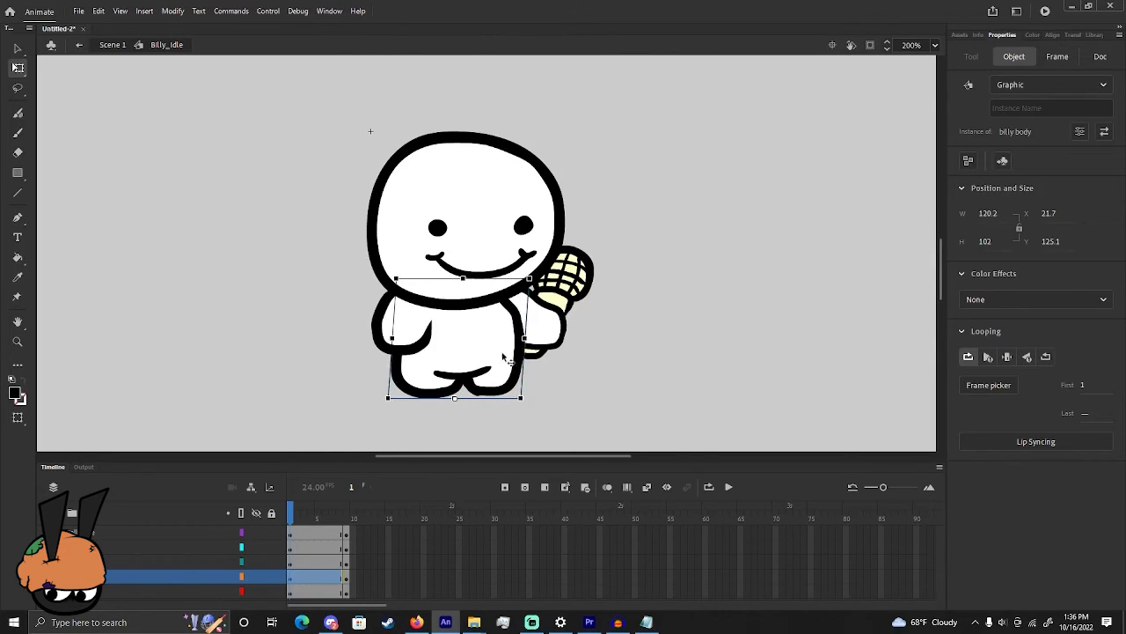
# Rotate the left arm slightly outward around its shoulder at frame 1
pyautogui.click(390, 340)
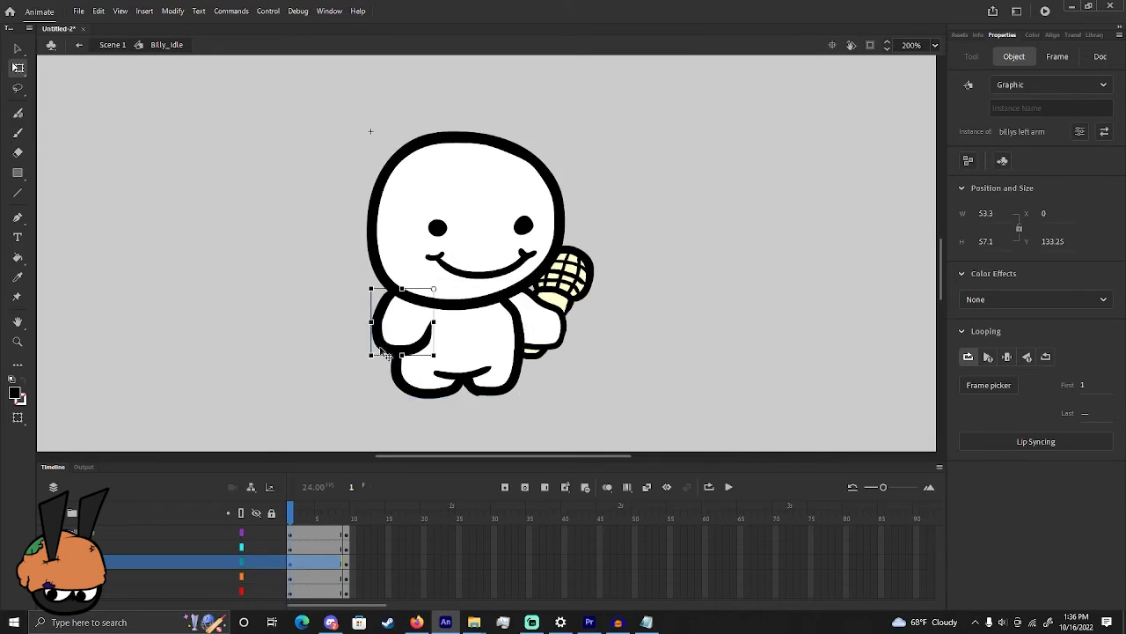
pyautogui.moveTo(362, 355); pyautogui.dragTo(365, 351)
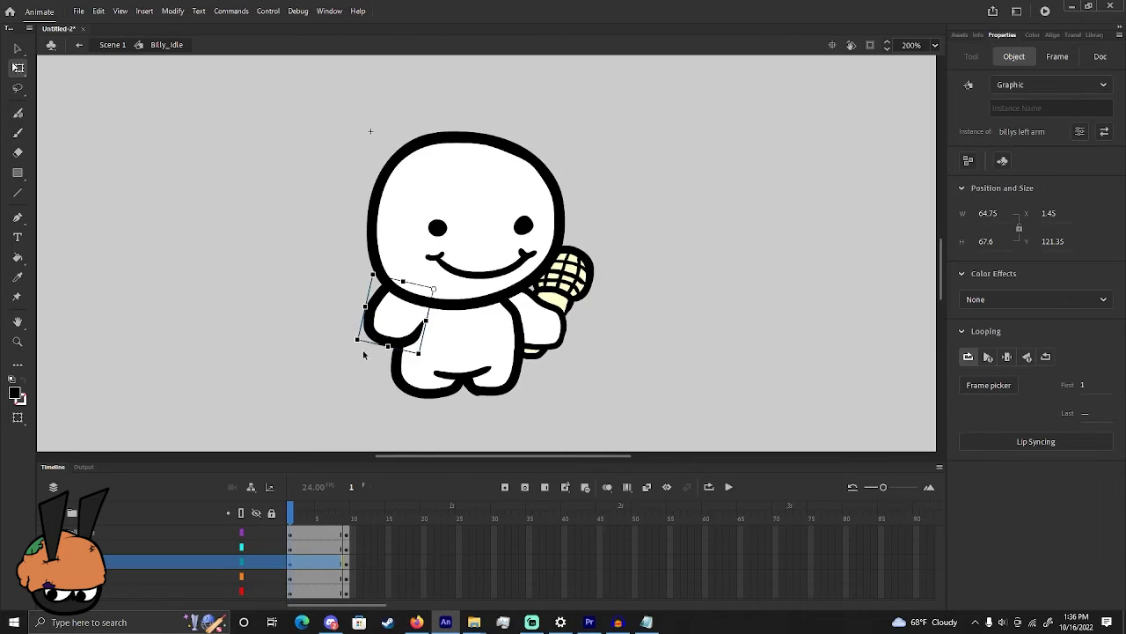
pyautogui.moveTo(359, 350); pyautogui.dragTo(400, 339)
pyautogui.moveTo(603, 214)
pyautogui.mouseDown()
pyautogui.moveTo(503, 224)
pyautogui.moveTo(616, 211)
pyautogui.mouseUp()
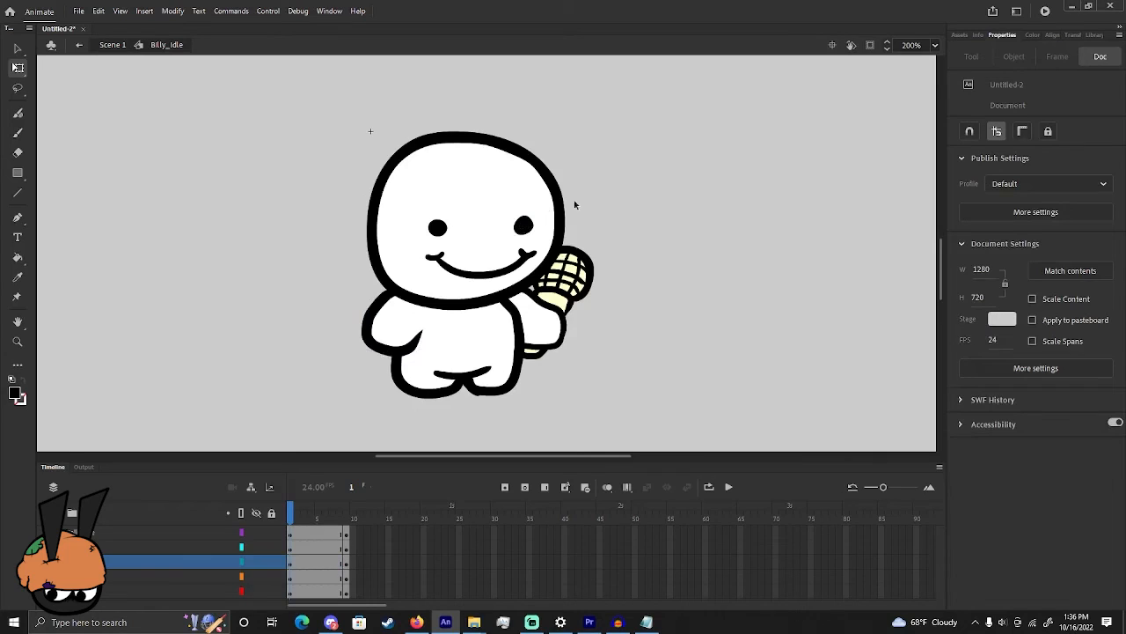
# Select the head and face together at frame 1, rotate them clockwise and lower them to about X 2.25, Y 7
pyautogui.click(16, 49)
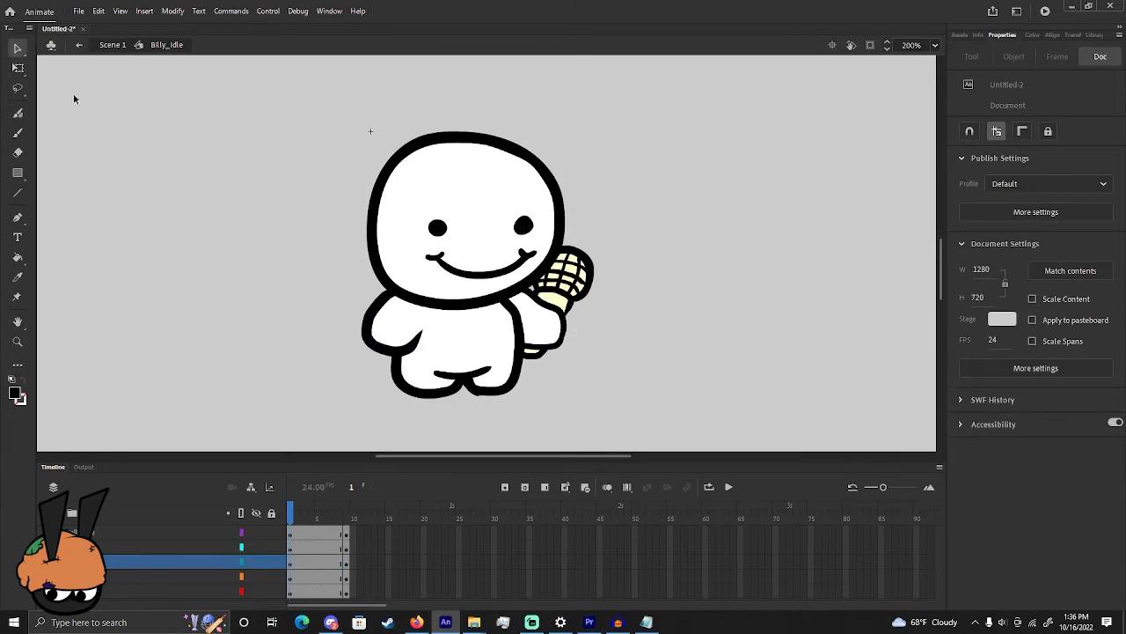
pyautogui.moveTo(590, 176); pyautogui.dragTo(508, 231)
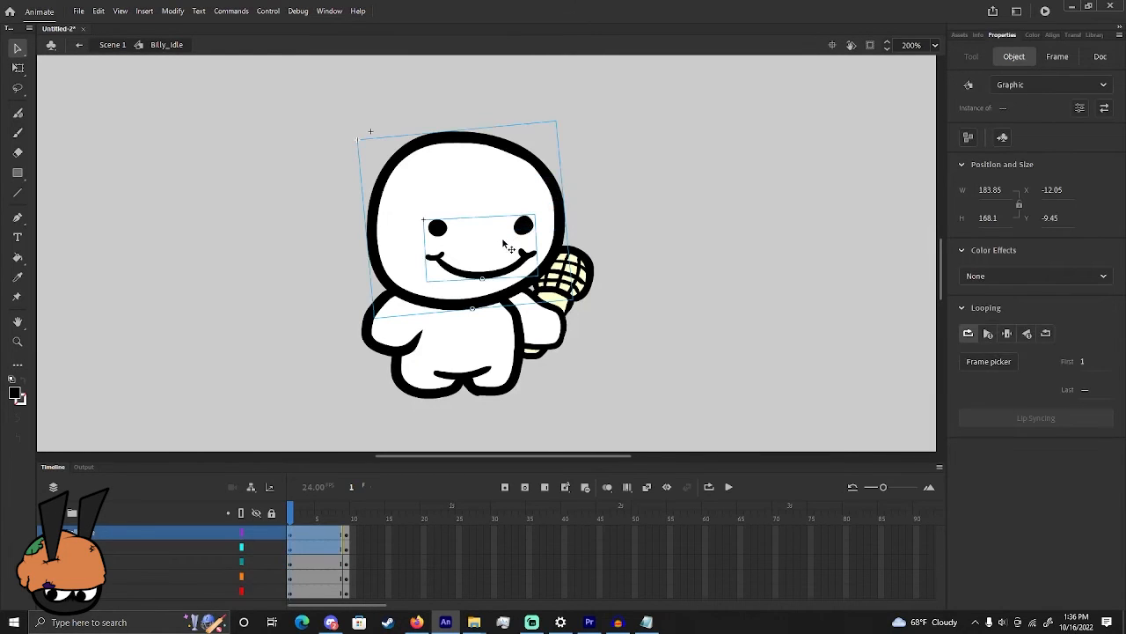
pyautogui.rightClick(480, 240)
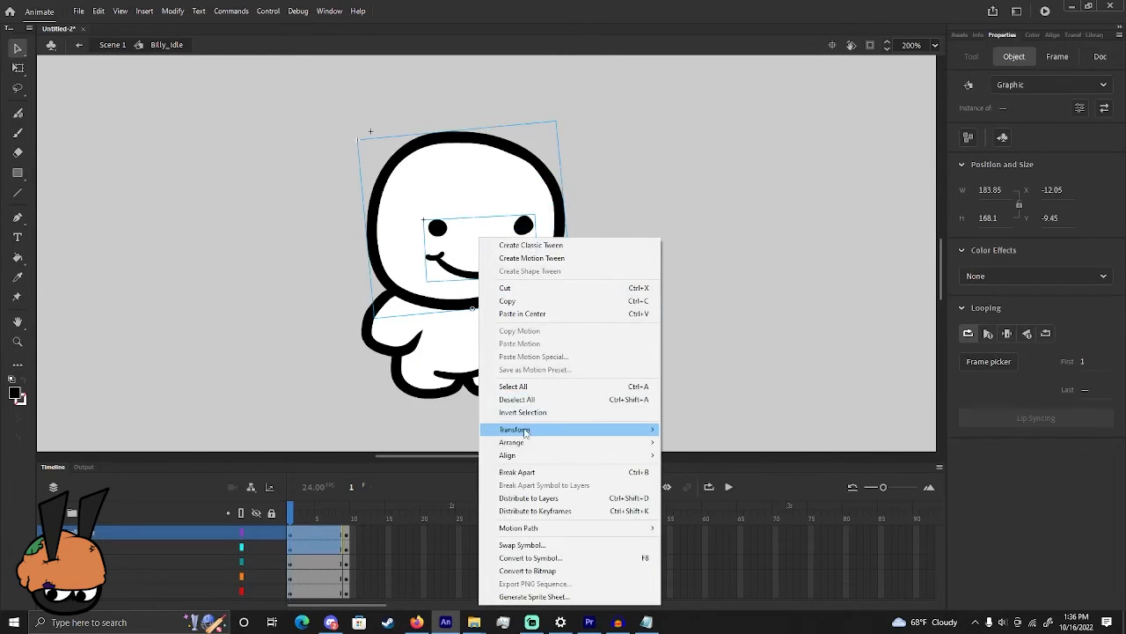
pyautogui.click(701, 429)
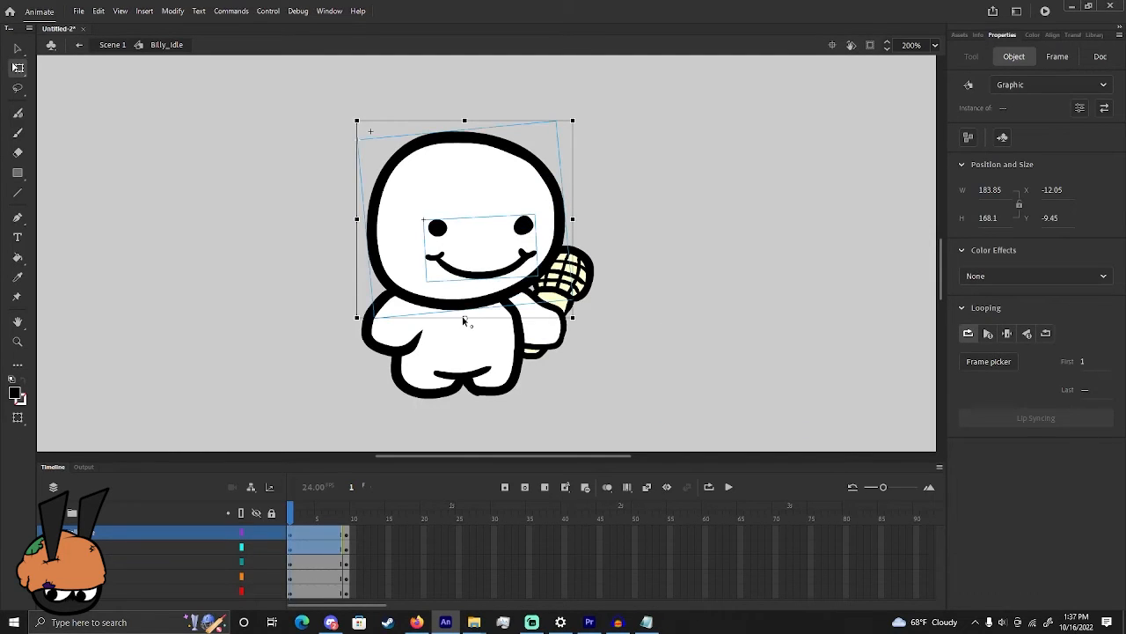
pyautogui.moveTo(580, 129)
pyautogui.mouseDown()
pyautogui.moveTo(602, 149)
pyautogui.moveTo(591, 135)
pyautogui.mouseUp()
pyautogui.moveTo(511, 177); pyautogui.dragTo(514, 195)
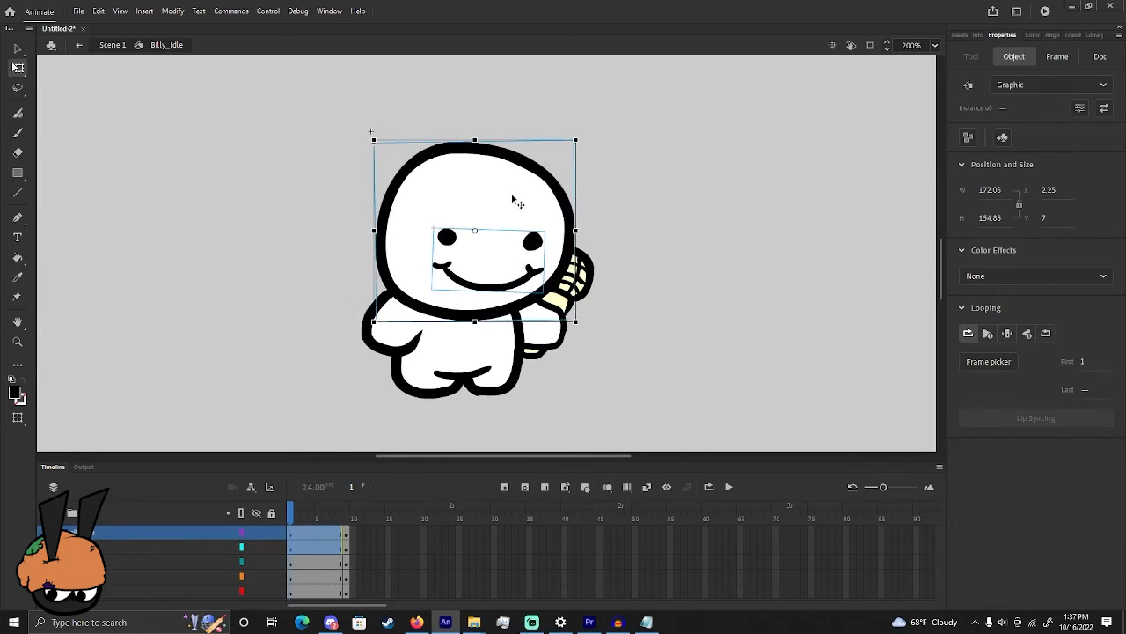
pyautogui.click(566, 366)
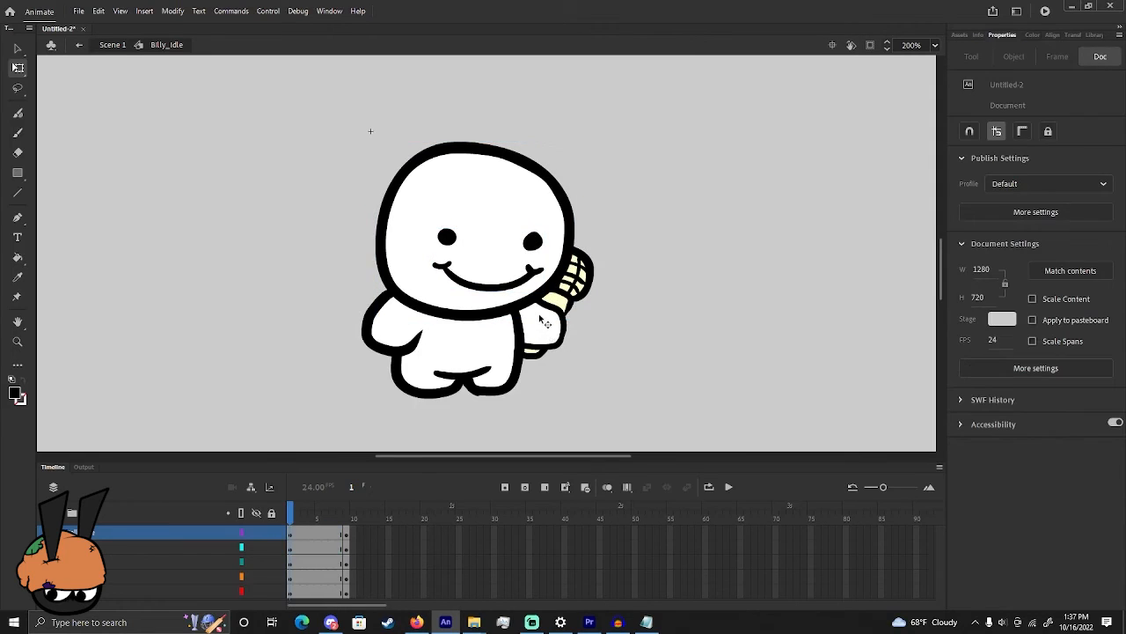
# Rotate the microphone hand clockwise at frame 1 and lower it to about X 102.5, Y 140.15
pyautogui.click(546, 318)
pyautogui.moveTo(603, 369); pyautogui.dragTo(582, 393)
pyautogui.moveTo(551, 346); pyautogui.dragTo(570, 362)
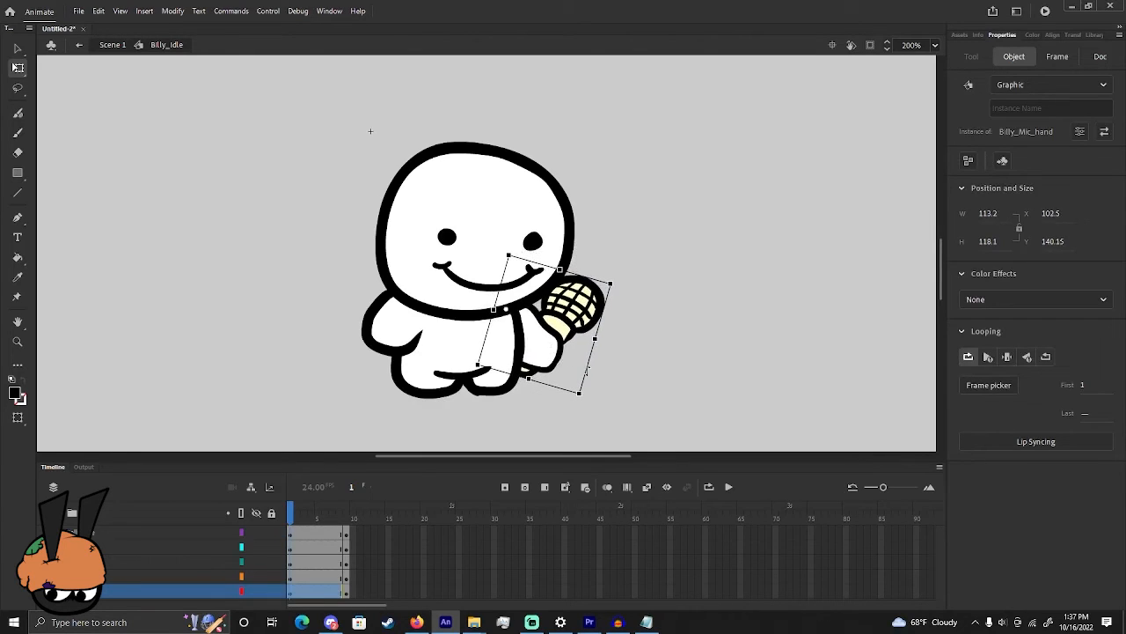
pyautogui.click(666, 398)
# Compare the poses at frames 1 and 9, and insert keyframes on all layers at frame 3
pyautogui.moveTo(301, 509); pyautogui.dragTo(350, 518)
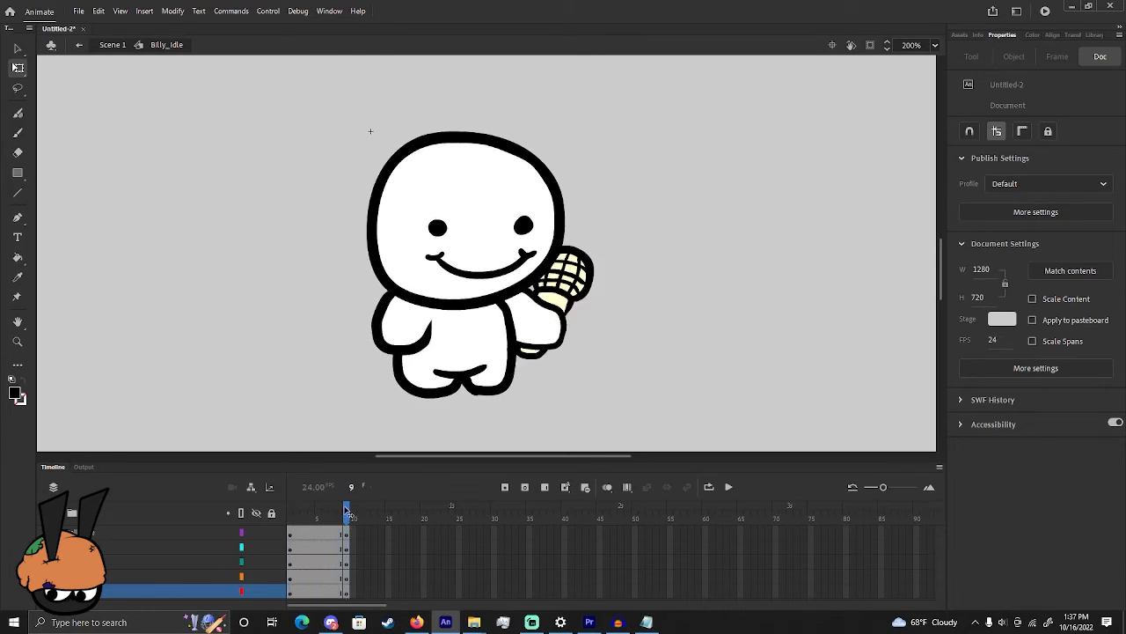
pyautogui.click(306, 531)
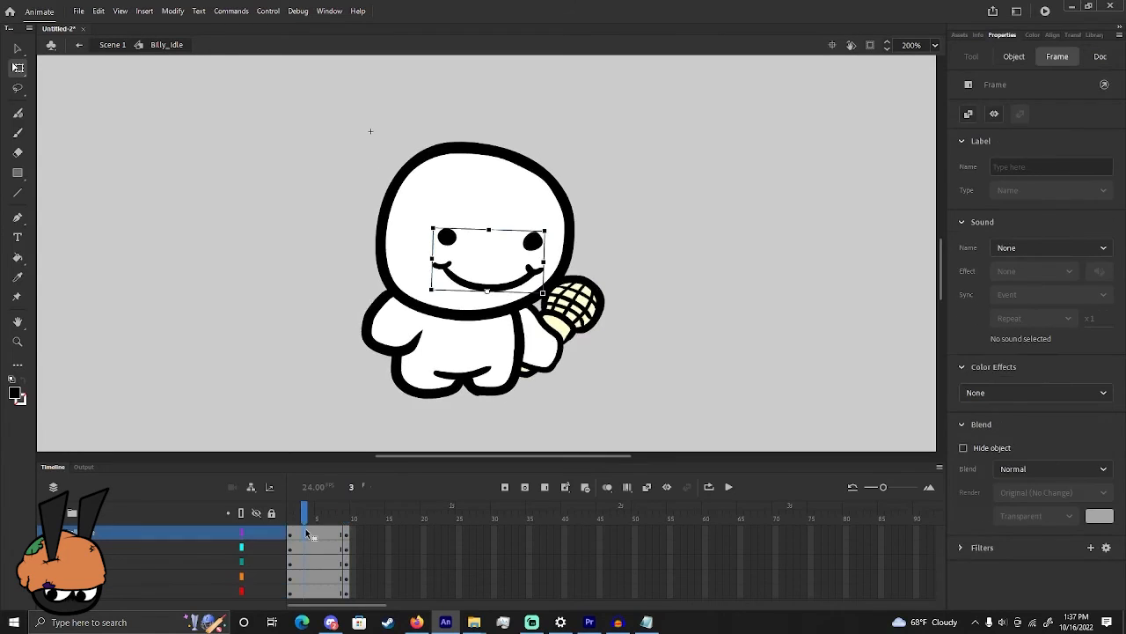
pyautogui.moveTo(299, 517); pyautogui.dragTo(291, 518)
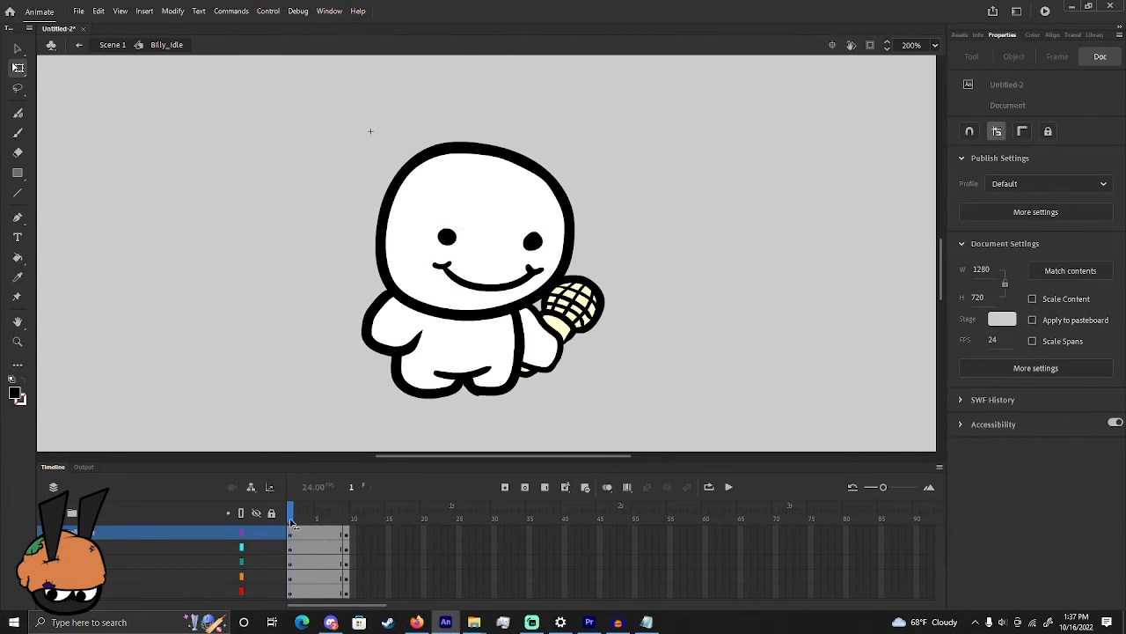
pyautogui.moveTo(294, 520); pyautogui.dragTo(305, 518)
pyautogui.click(304, 533)
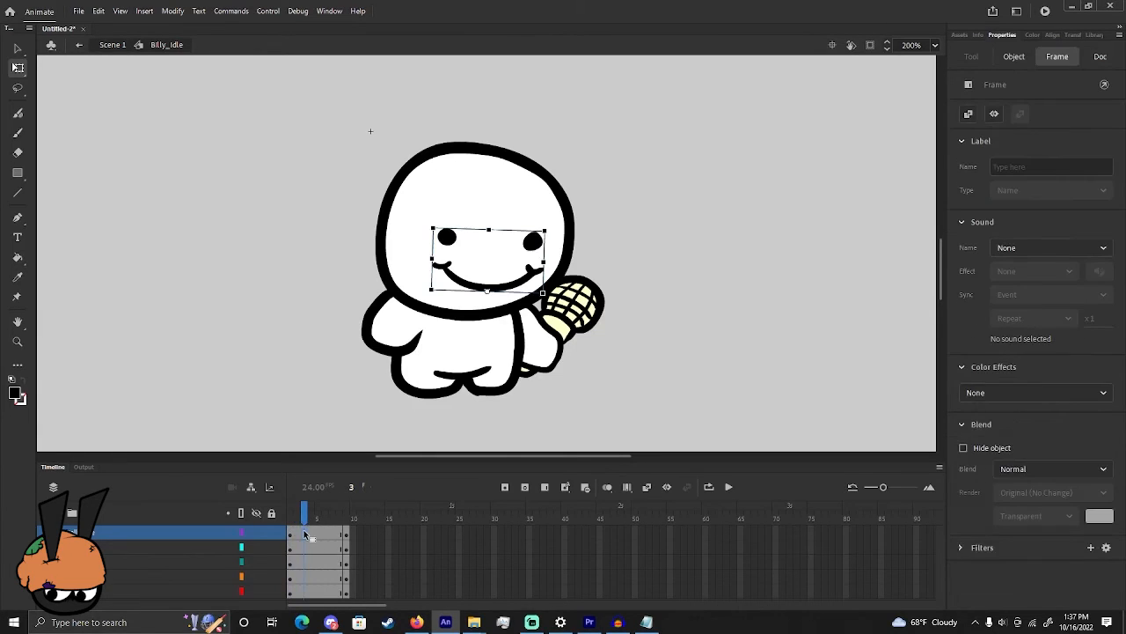
pyautogui.click(304, 593)
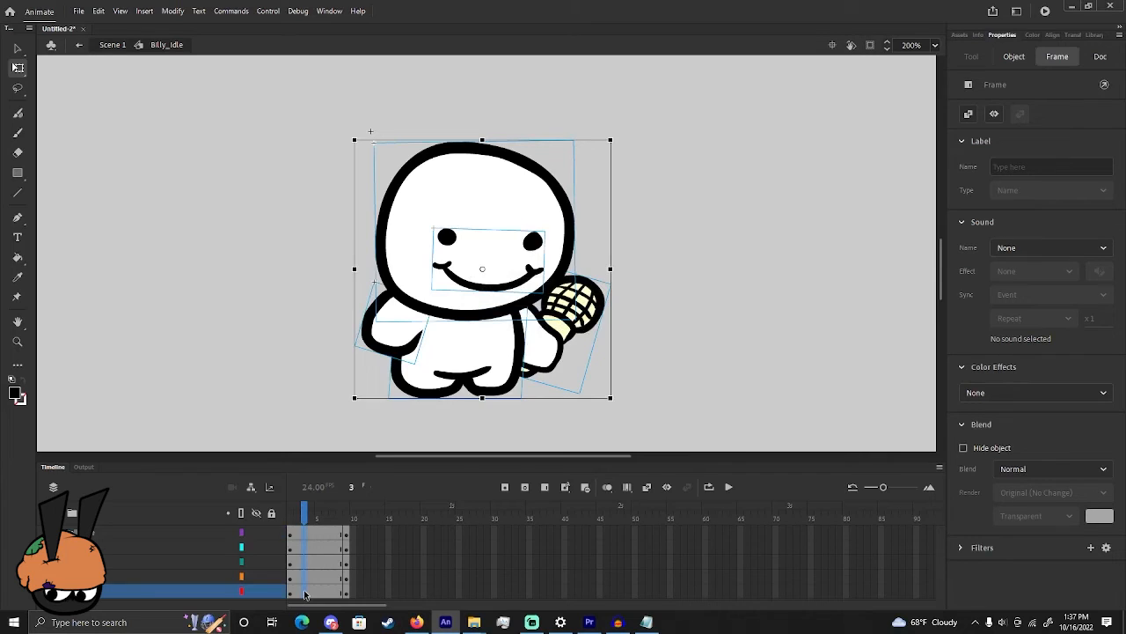
pyautogui.press('F6')
pyautogui.click(293, 405)
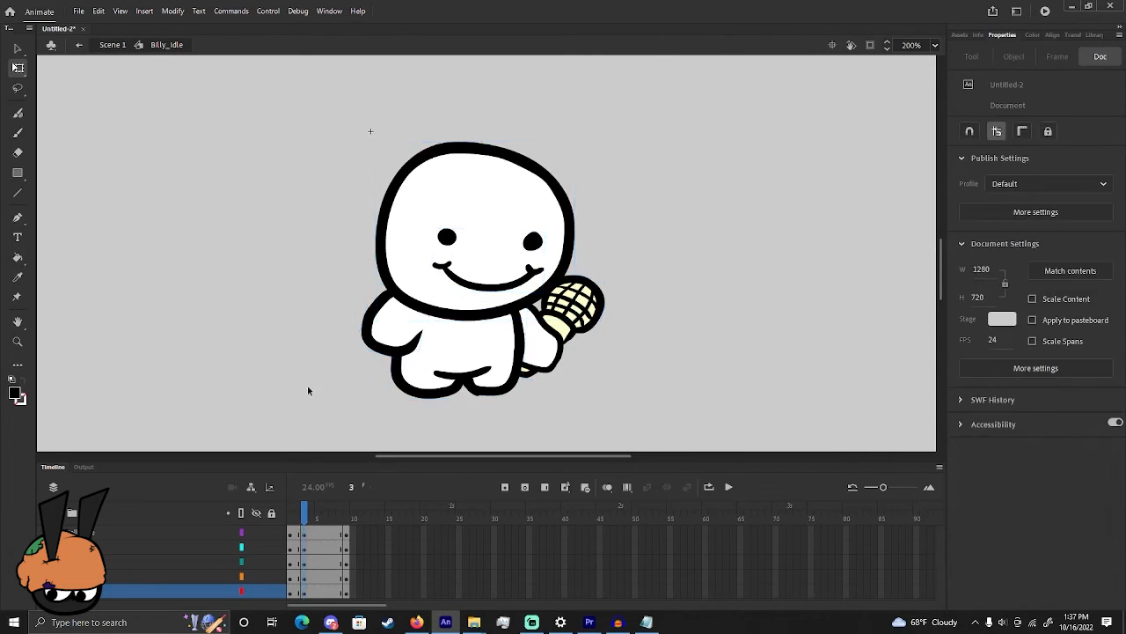
# Narrow the body at frame 3 and stretch it upward to about 115 wide and 106 high
pyautogui.click(413, 377)
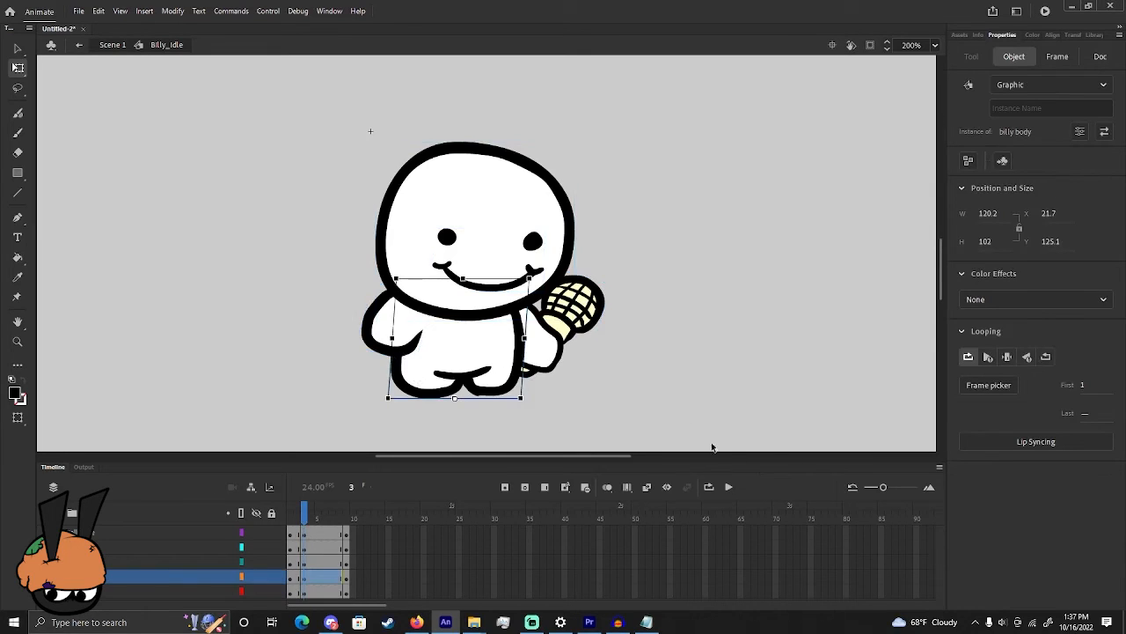
pyautogui.moveTo(524, 338); pyautogui.dragTo(524, 337)
pyautogui.moveTo(463, 278); pyautogui.dragTo(476, 275)
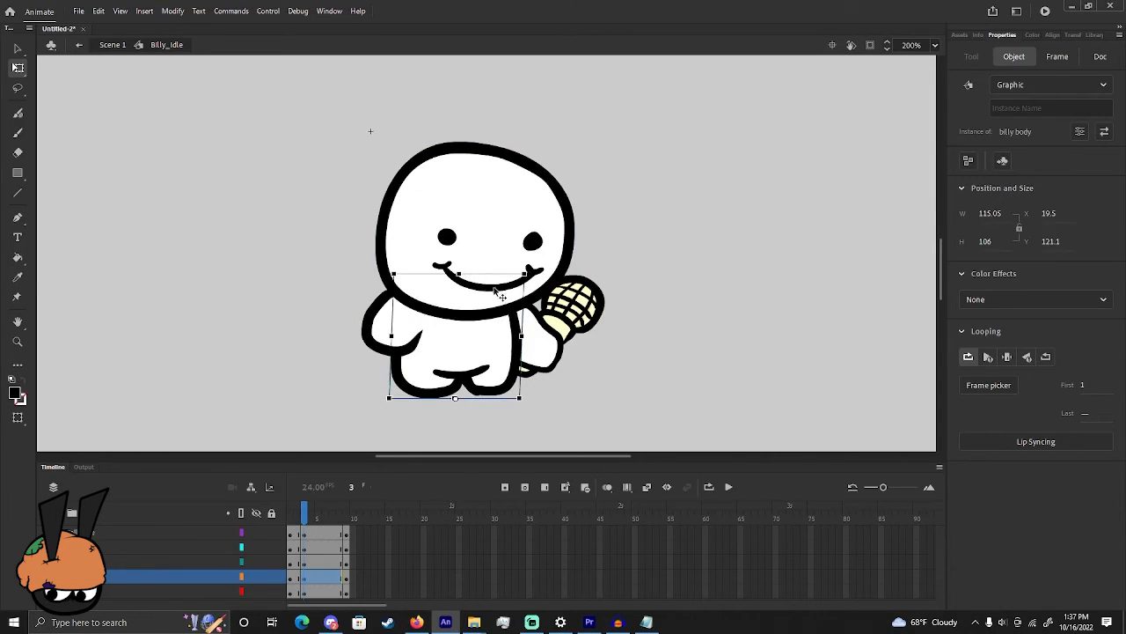
# At frame 3, rotate the left arm counterclockwise to about X -1.85, Y 137.4, and tilt the head and face clockwise to about X -2.85, Y 3.8
pyautogui.click(389, 333)
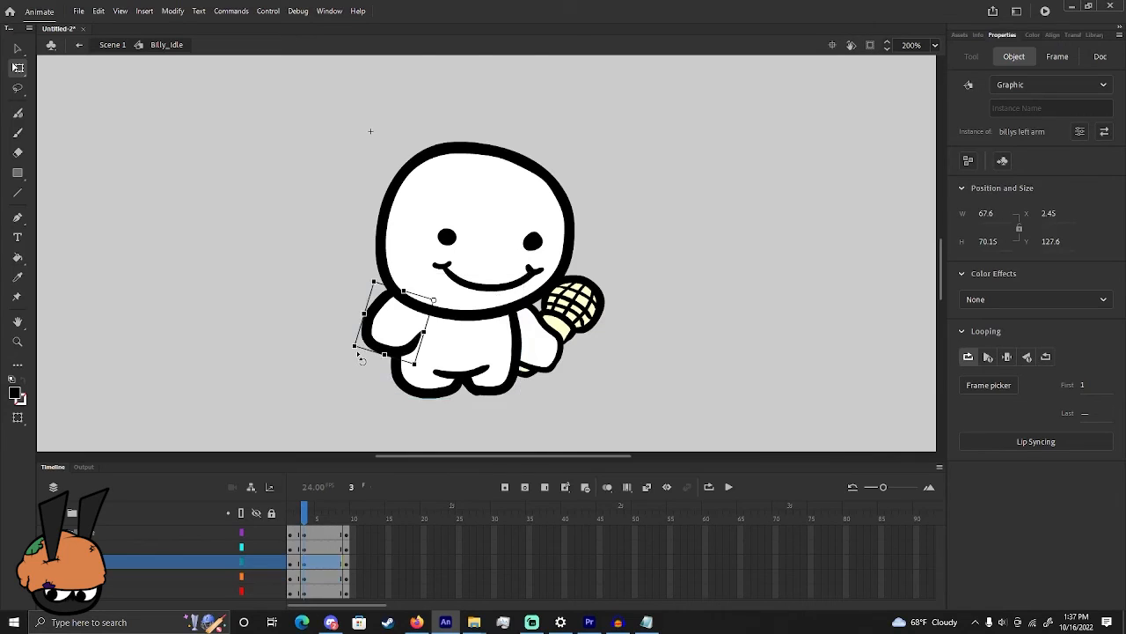
pyautogui.moveTo(358, 356); pyautogui.dragTo(391, 343)
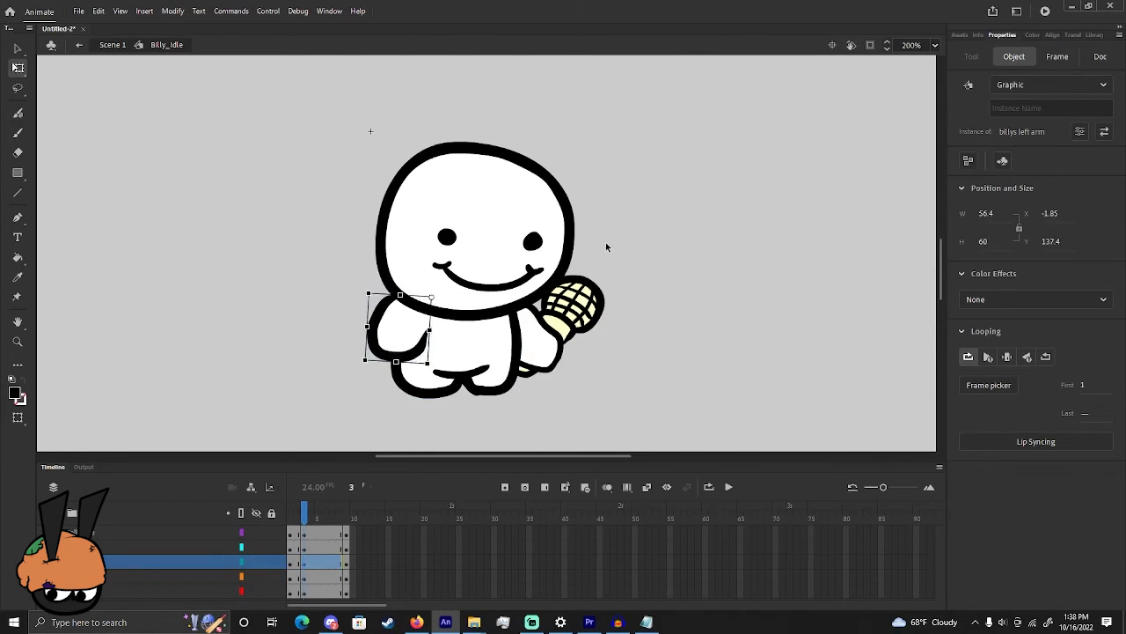
pyautogui.click(553, 239)
pyautogui.moveTo(587, 150); pyautogui.dragTo(585, 154)
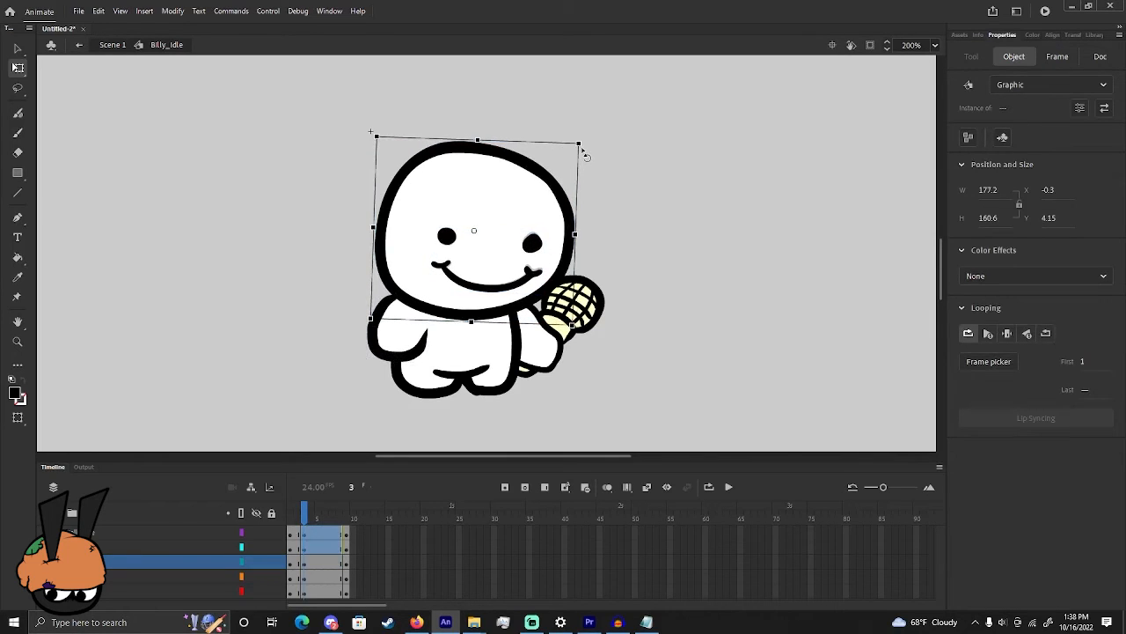
pyautogui.moveTo(550, 232); pyautogui.dragTo(546, 230)
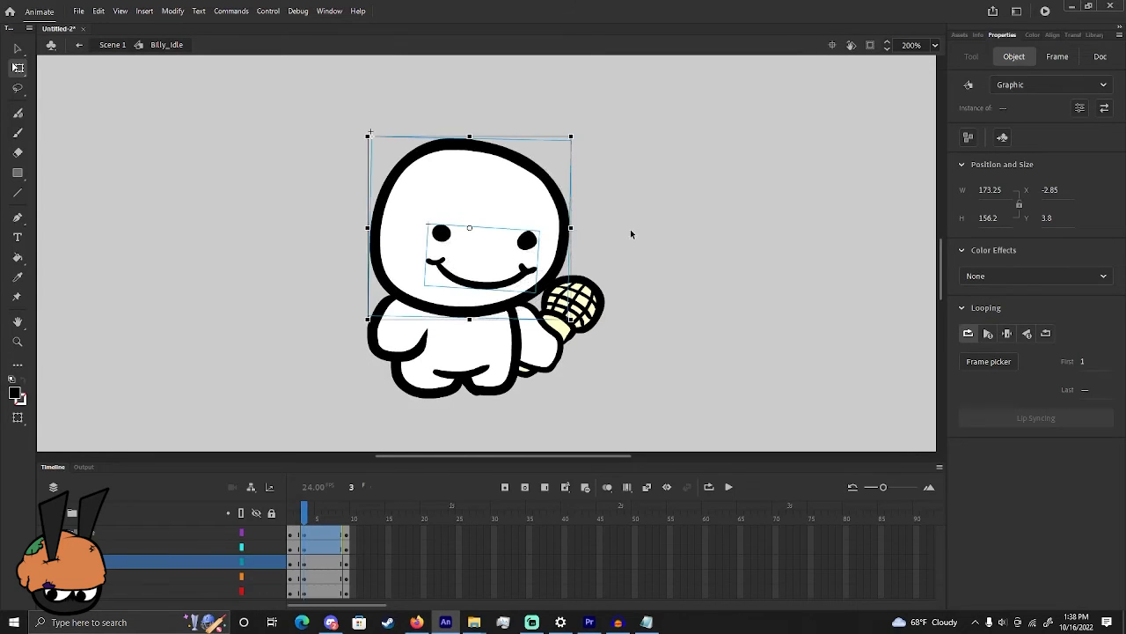
# Rotate the microphone hand clockwise at frame 3 and move it to about X 101.05, Y 132.5
pyautogui.click(607, 358)
pyautogui.click(563, 359)
pyautogui.moveTo(590, 402); pyautogui.dragTo(576, 418)
pyautogui.moveTo(546, 365); pyautogui.dragTo(541, 361)
pyautogui.click(595, 384)
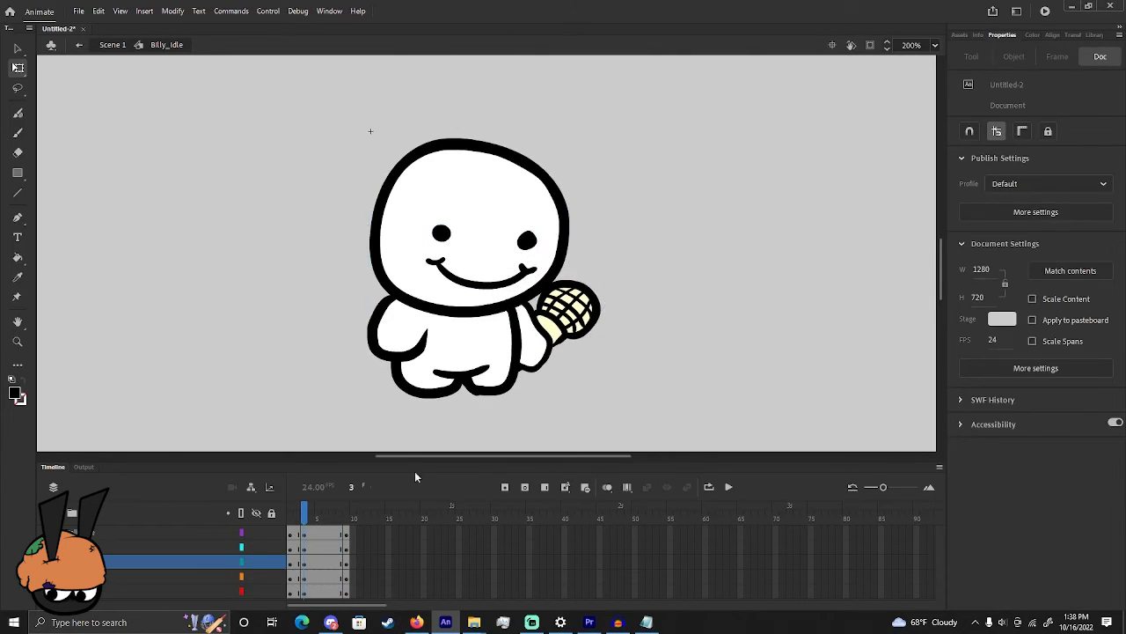
# Insert keyframes on all layers at frame 5
pyautogui.moveTo(307, 519)
pyautogui.mouseDown()
pyautogui.moveTo(290, 515)
pyautogui.moveTo(346, 520)
pyautogui.moveTo(322, 532)
pyautogui.mouseUp()
pyautogui.click(284, 388)
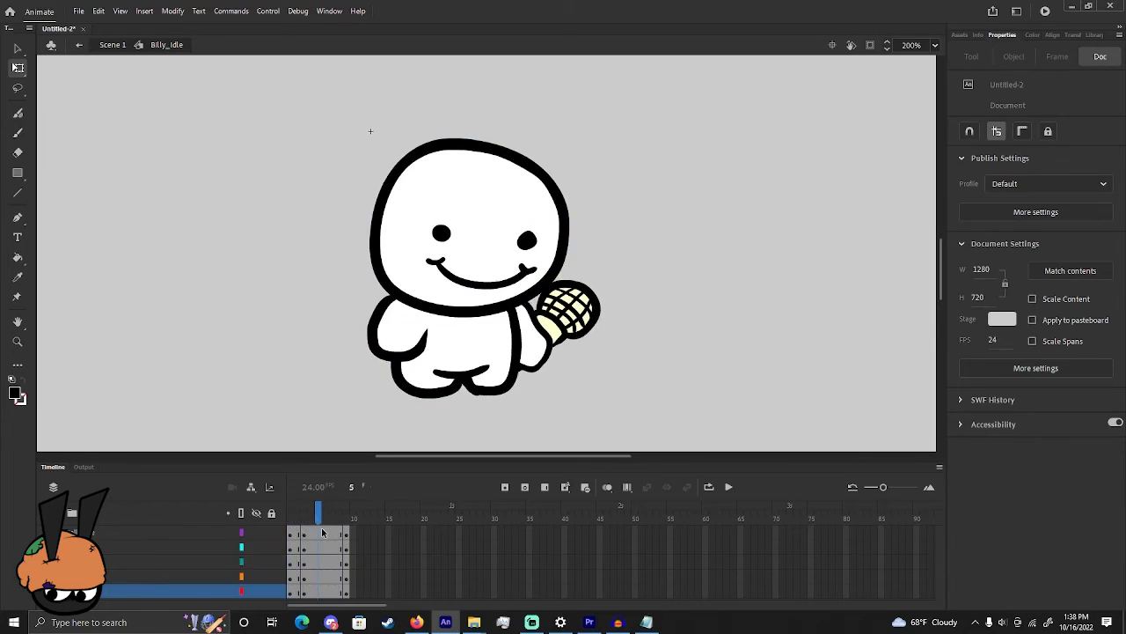
pyautogui.click(320, 534)
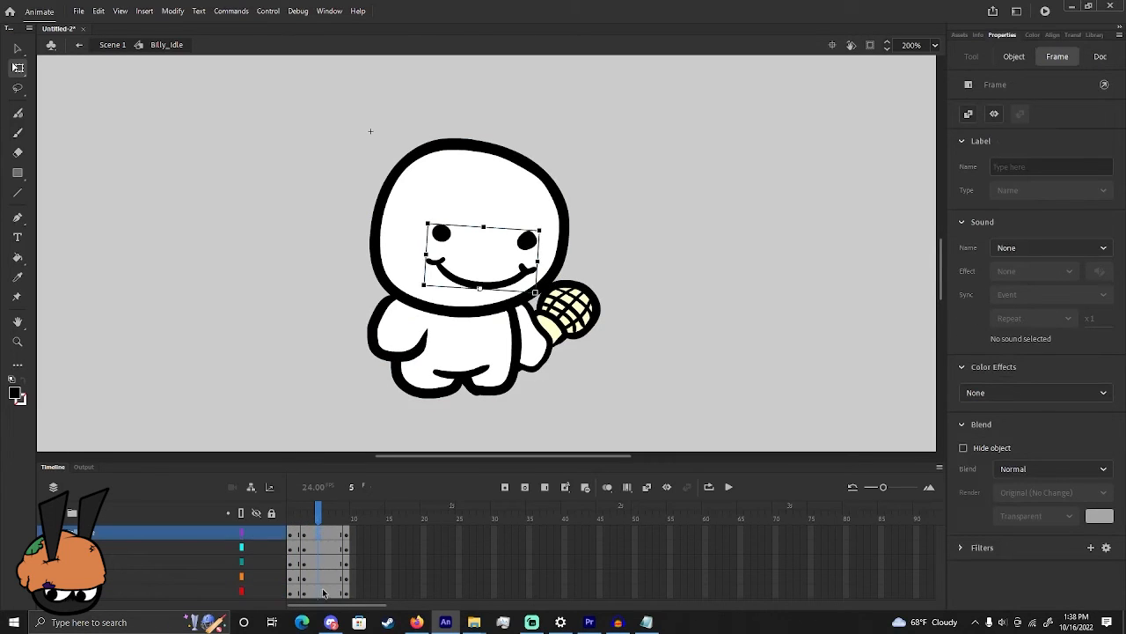
pyautogui.click(319, 593)
pyautogui.press('F6')
pyautogui.click(668, 340)
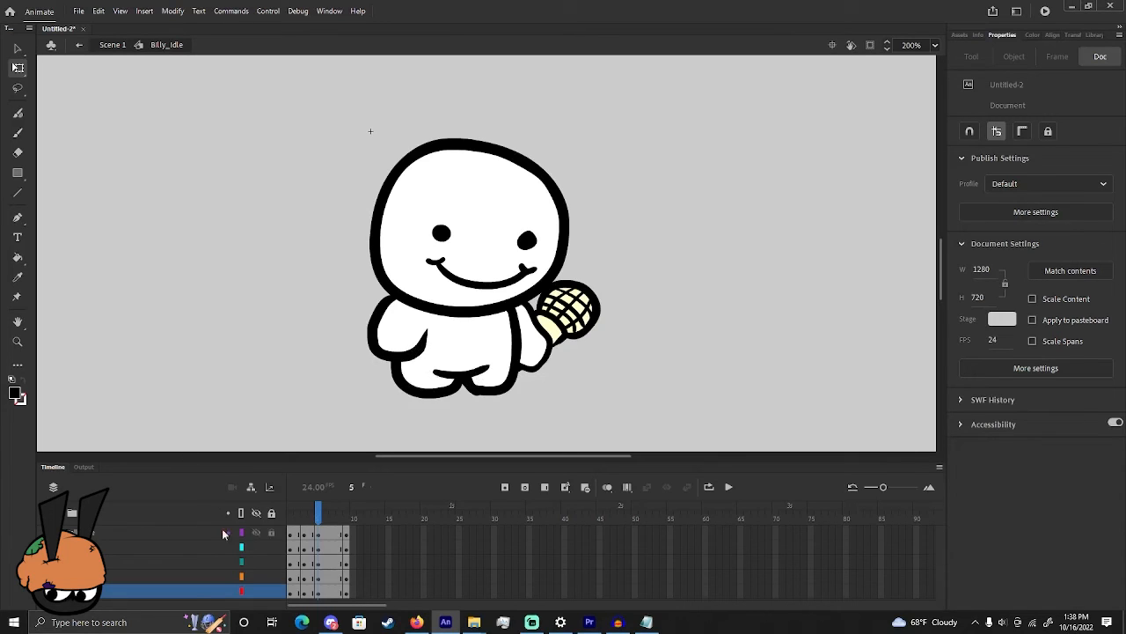
# Remove frames 5 to 8 from the body layer and extend its frame 9 pose to cover frames 5 through 9
pyautogui.click(313, 577)
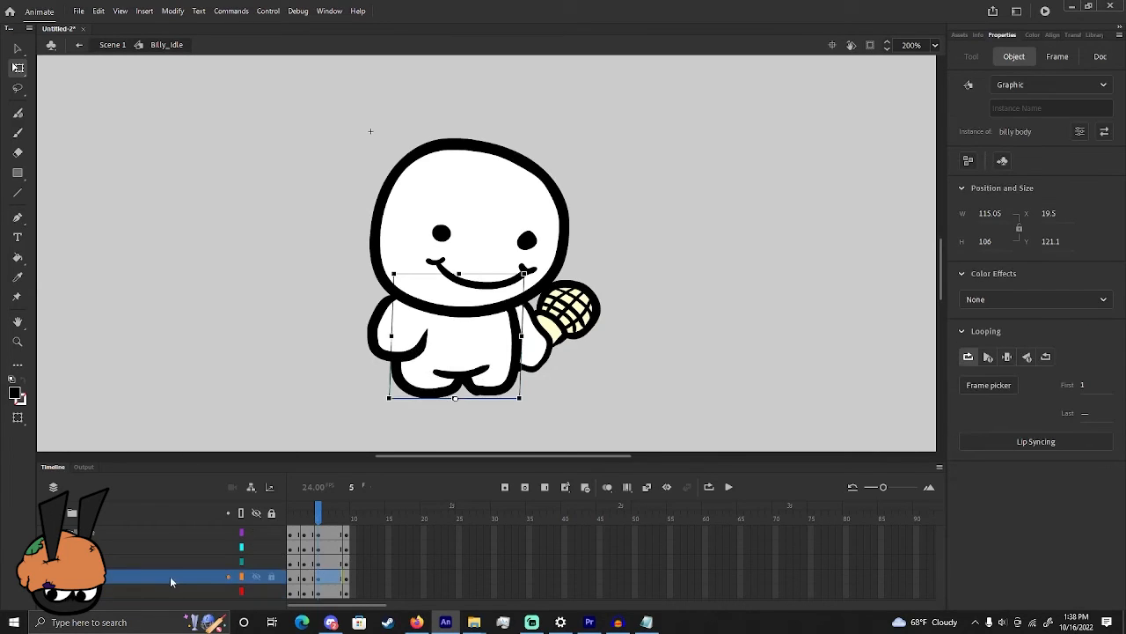
pyautogui.click(319, 580)
pyautogui.keyDown('shift'); pyautogui.click(340, 579); pyautogui.keyUp('shift')
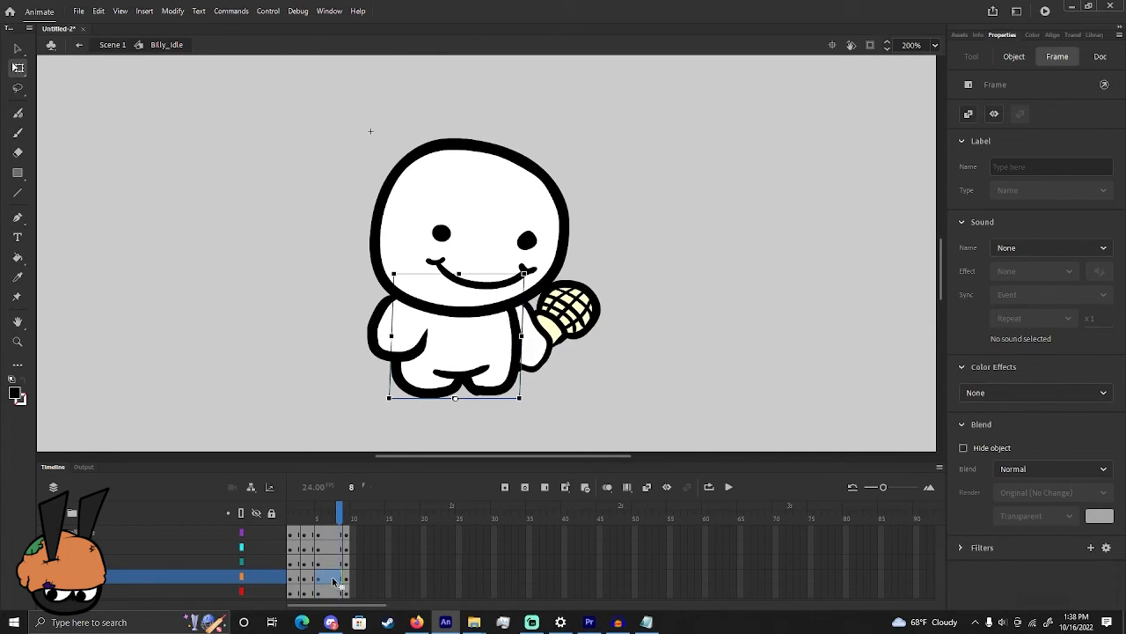
pyautogui.rightClick(335, 581)
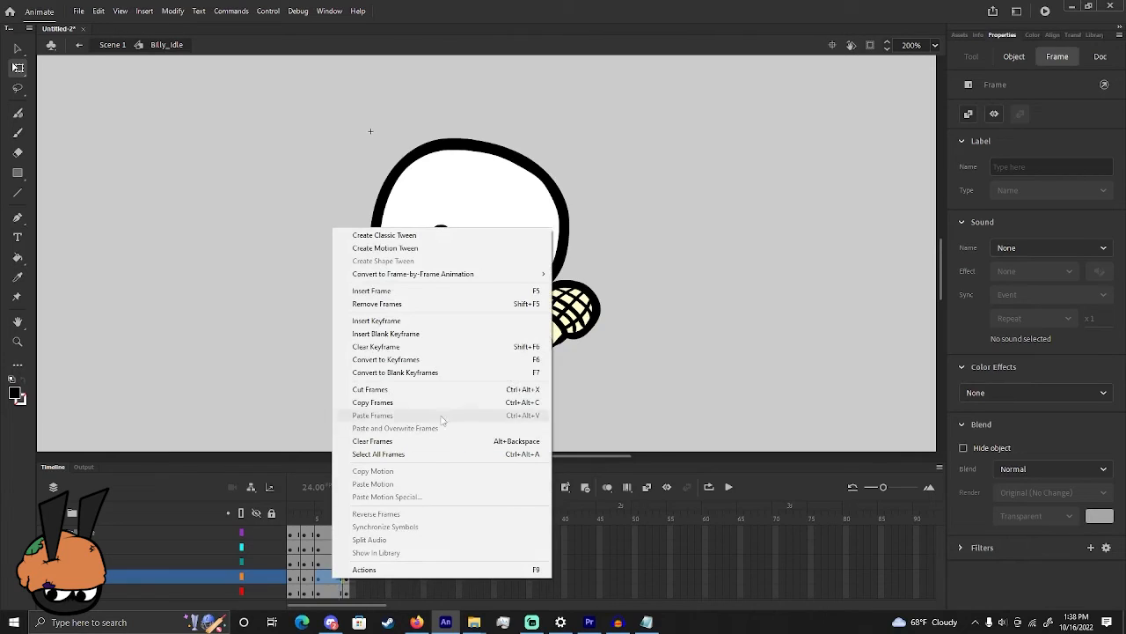
pyautogui.click(387, 304)
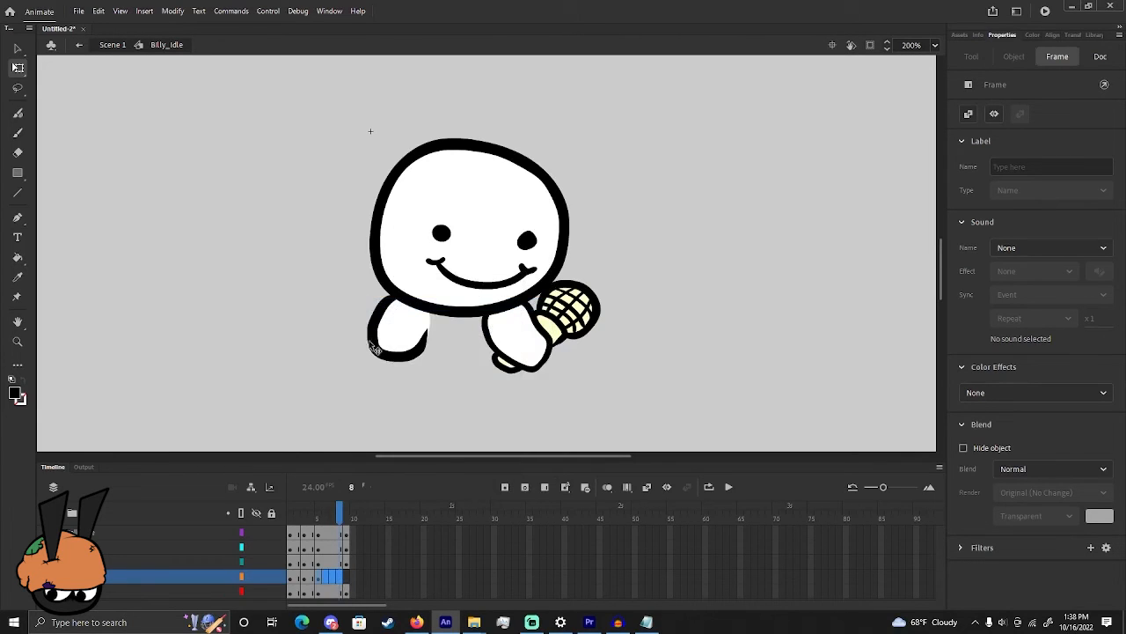
pyautogui.press('F5')
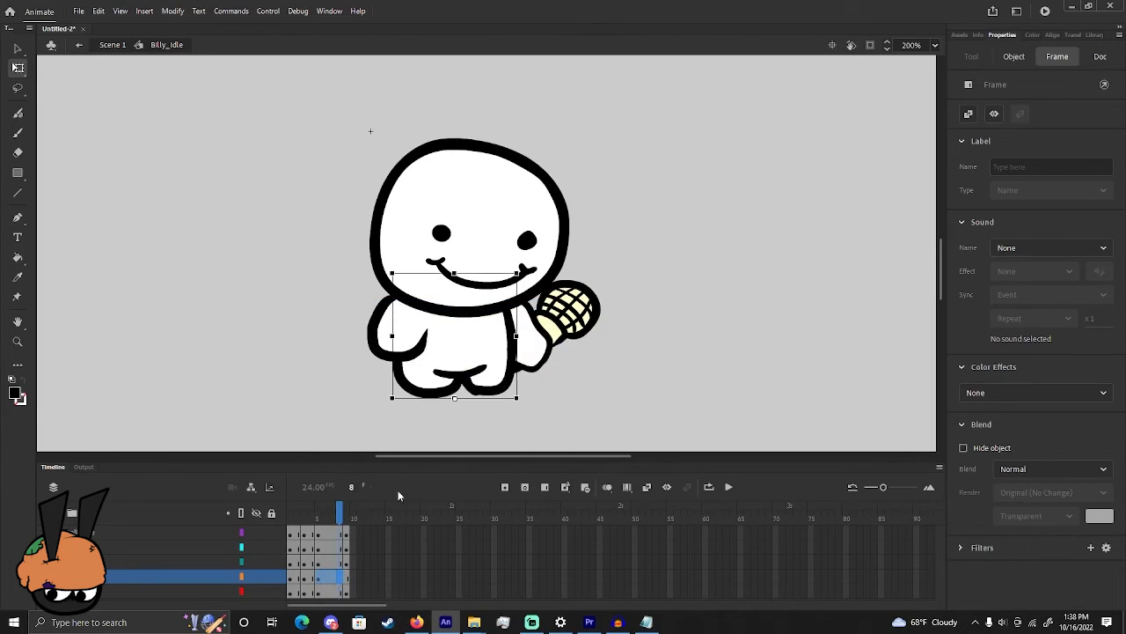
# Remove frames 5 to 8 from the left arm layer and extend its frame 9 pose over frames 5 through 9
pyautogui.moveTo(339, 513)
pyautogui.mouseDown()
pyautogui.moveTo(291, 509)
pyautogui.moveTo(332, 502)
pyautogui.moveTo(322, 509)
pyautogui.mouseUp()
pyautogui.click(405, 355)
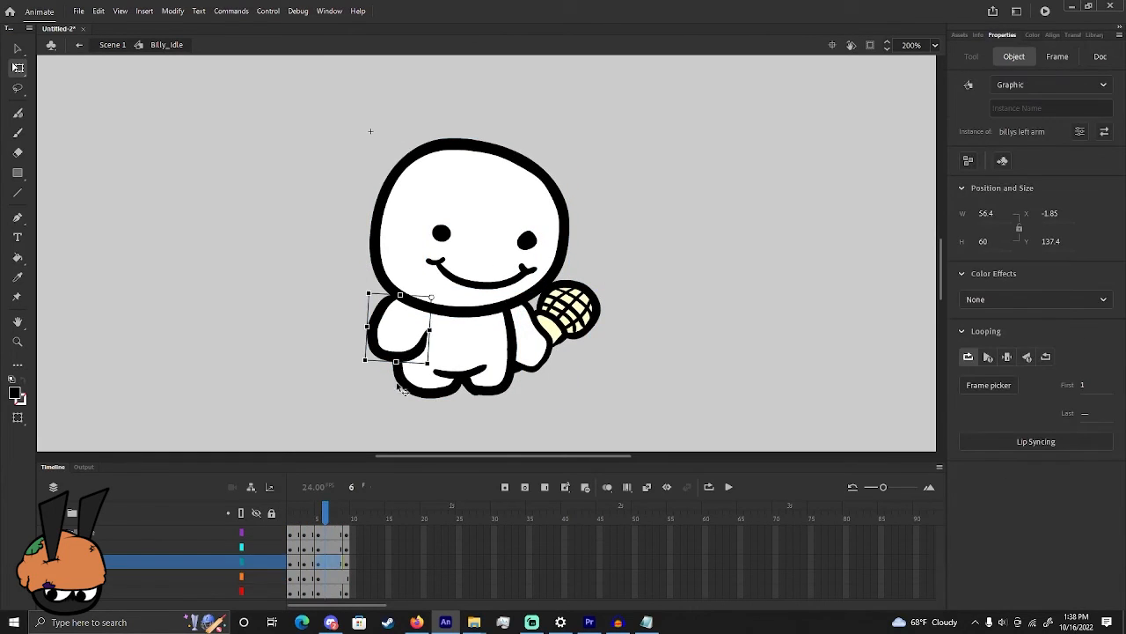
pyautogui.click(324, 563)
pyautogui.rightClick(323, 563)
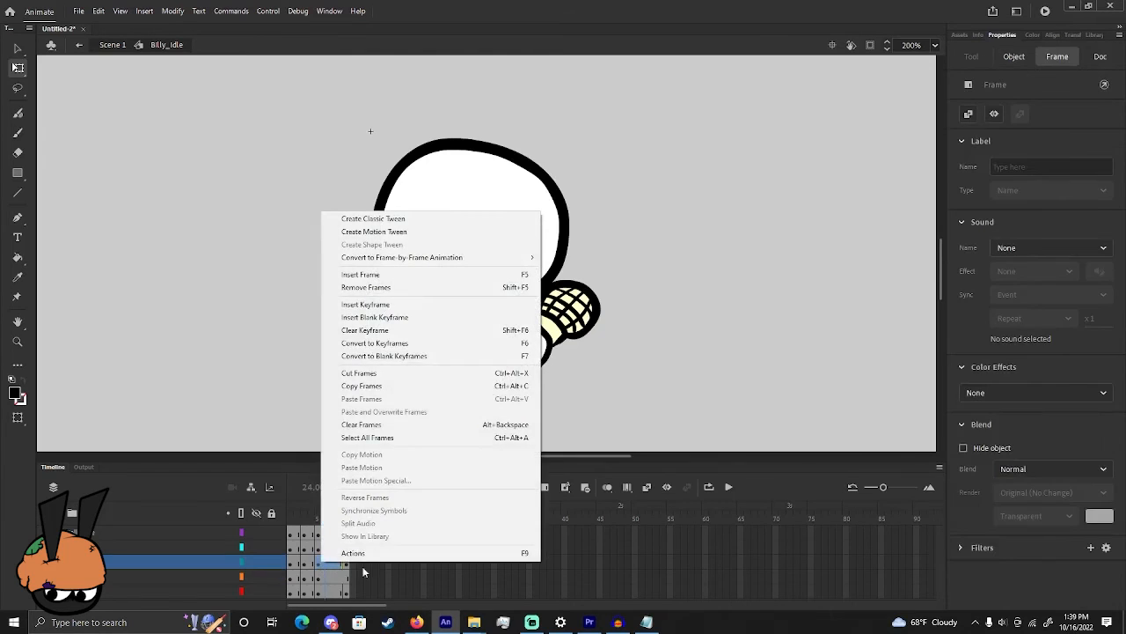
pyautogui.click(378, 317)
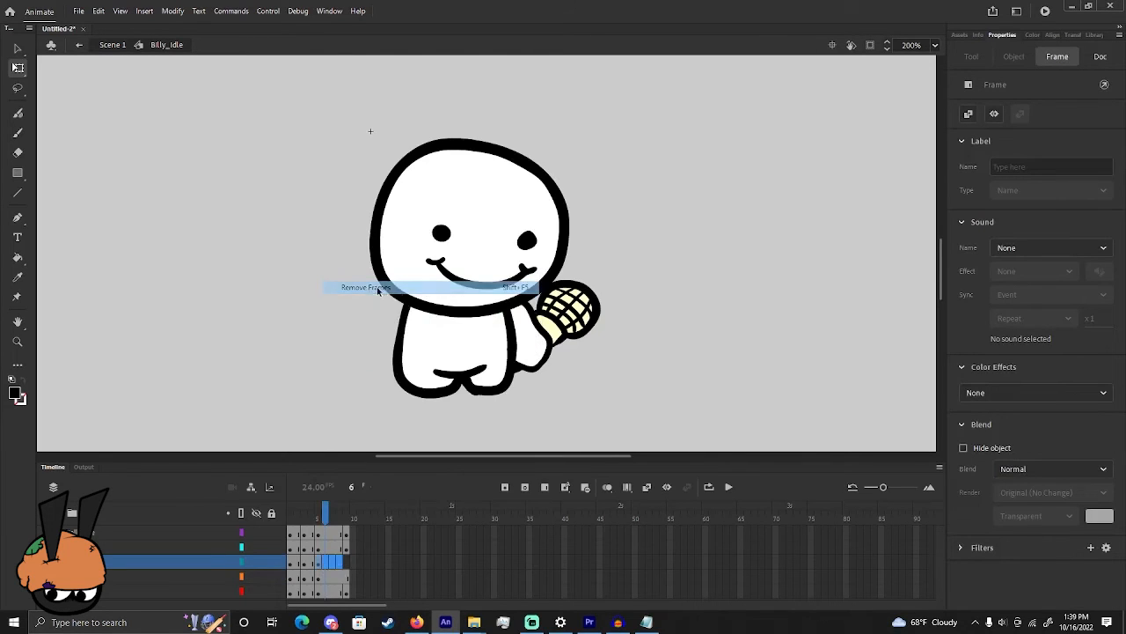
pyautogui.click(338, 518)
pyautogui.moveTo(335, 513)
pyautogui.mouseDown()
pyautogui.moveTo(292, 515)
pyautogui.moveTo(338, 518)
pyautogui.moveTo(318, 515)
pyautogui.mouseUp()
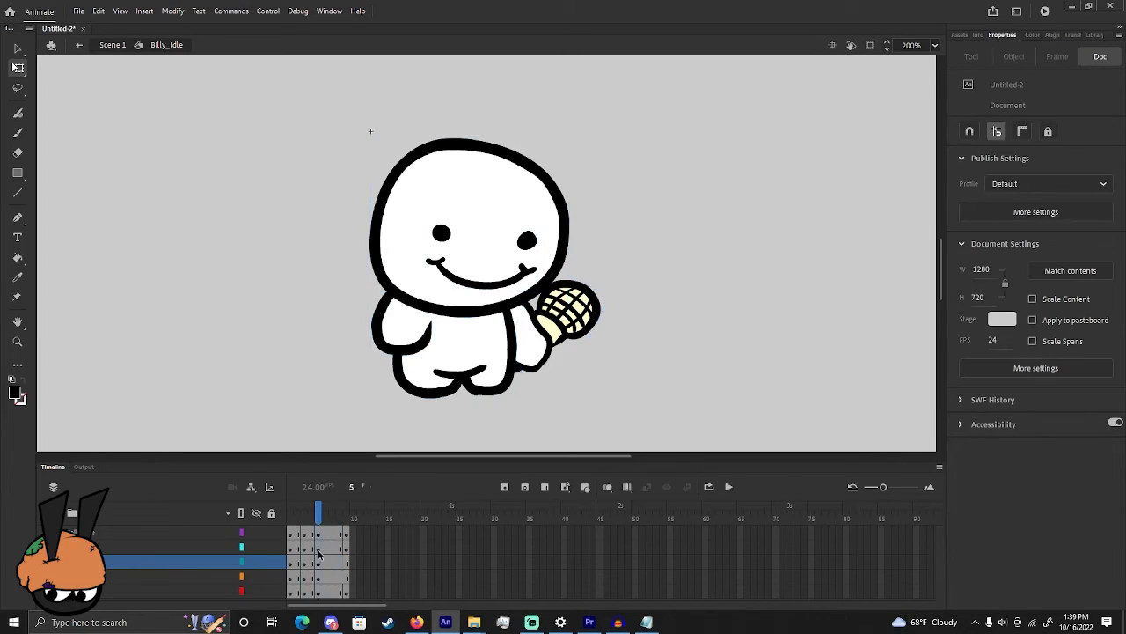
# Rotate the microphone hand counterclockwise at frame 5 and move it to about X 94.25, Y 132.25
pyautogui.click(530, 363)
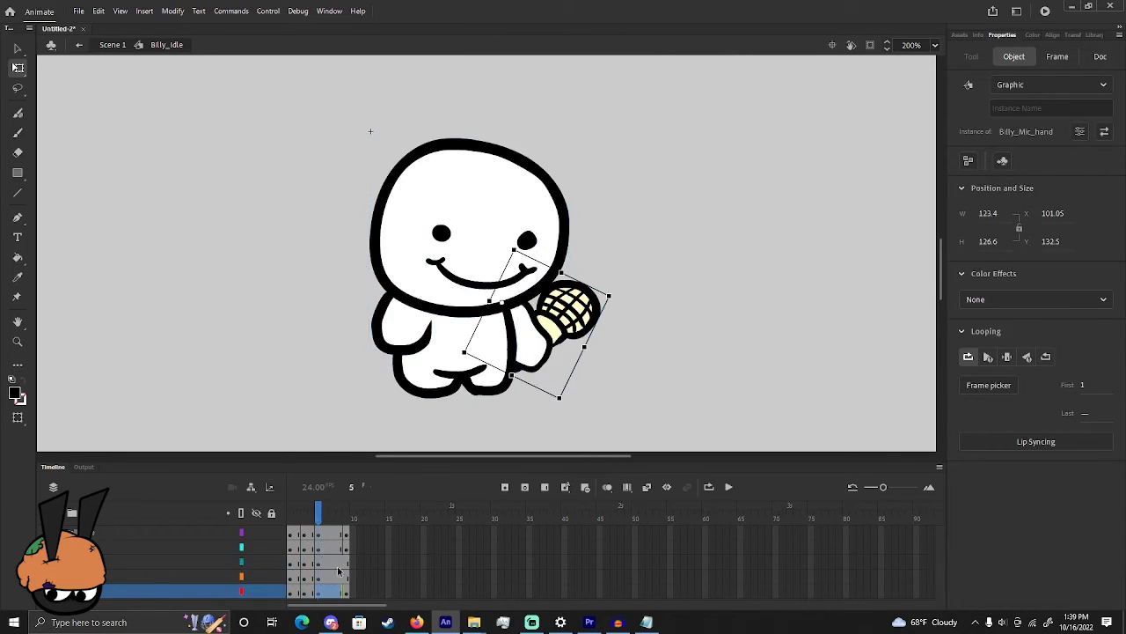
pyautogui.moveTo(335, 520)
pyautogui.mouseDown()
pyautogui.moveTo(347, 518)
pyautogui.moveTo(318, 518)
pyautogui.mouseUp()
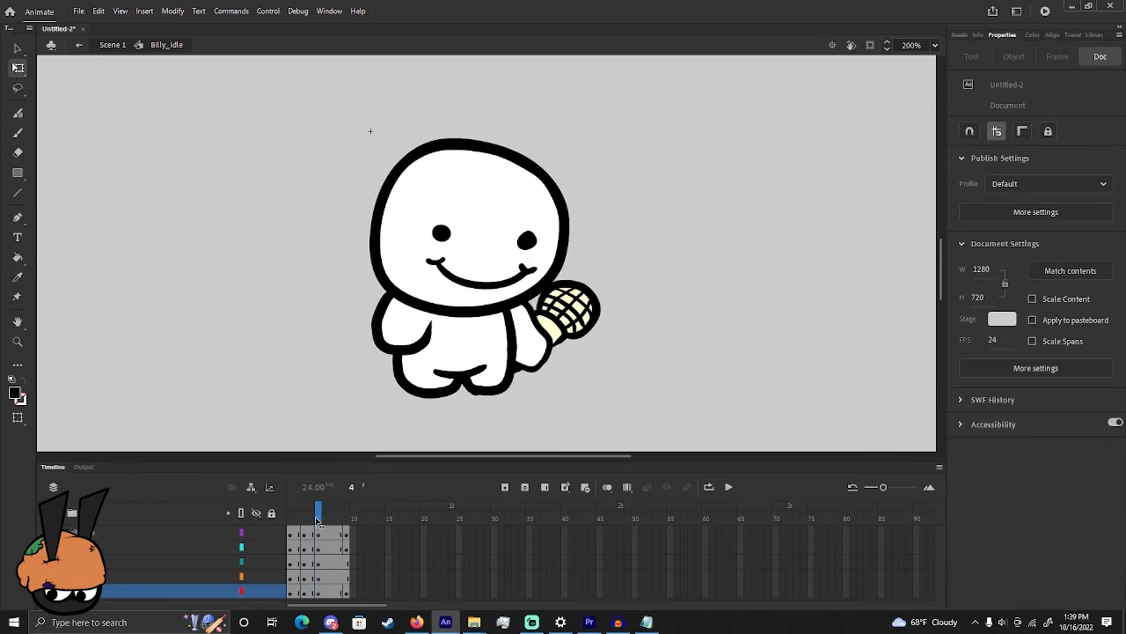
pyautogui.click(552, 357)
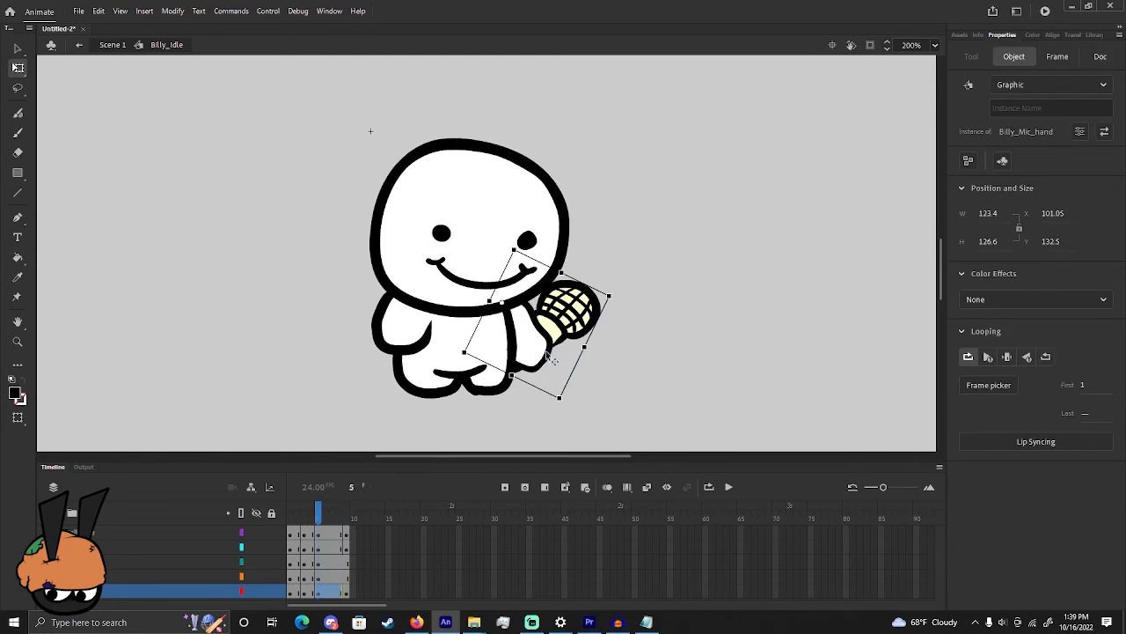
pyautogui.moveTo(553, 358); pyautogui.dragTo(539, 349)
pyautogui.moveTo(557, 401); pyautogui.dragTo(572, 393)
pyautogui.moveTo(536, 349); pyautogui.dragTo(541, 351)
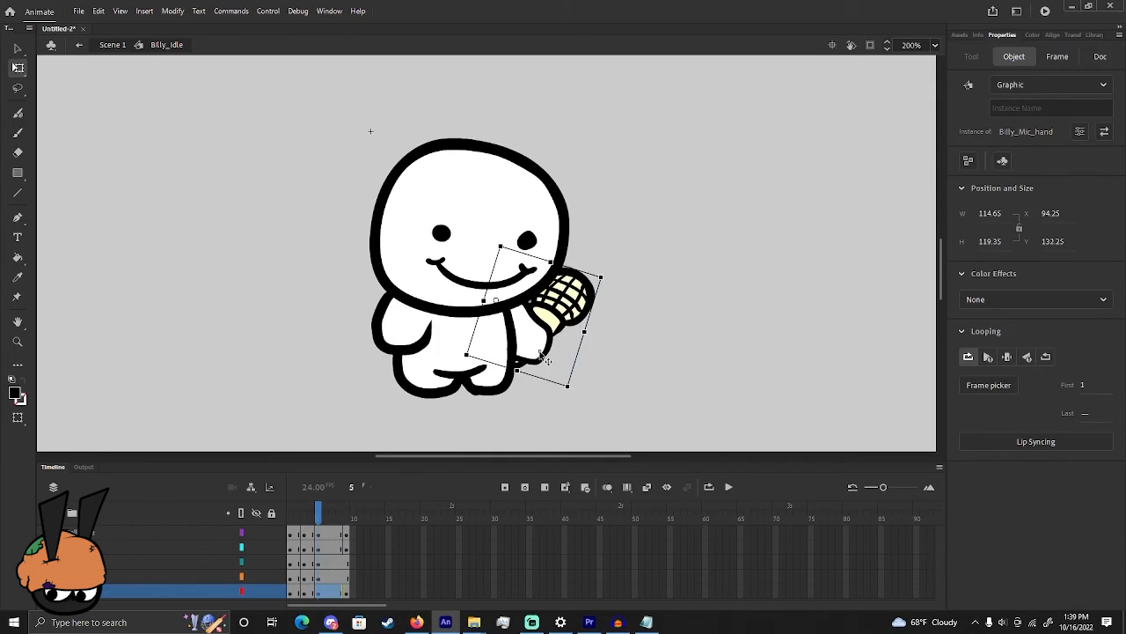
# Select the head and face together at frame 5, rotate them counterclockwise and raise them to about X -6.7, Y 0
pyautogui.click(539, 230)
pyautogui.moveTo(580, 330); pyautogui.dragTo(584, 320)
pyautogui.moveTo(503, 275); pyautogui.dragTo(500, 269)
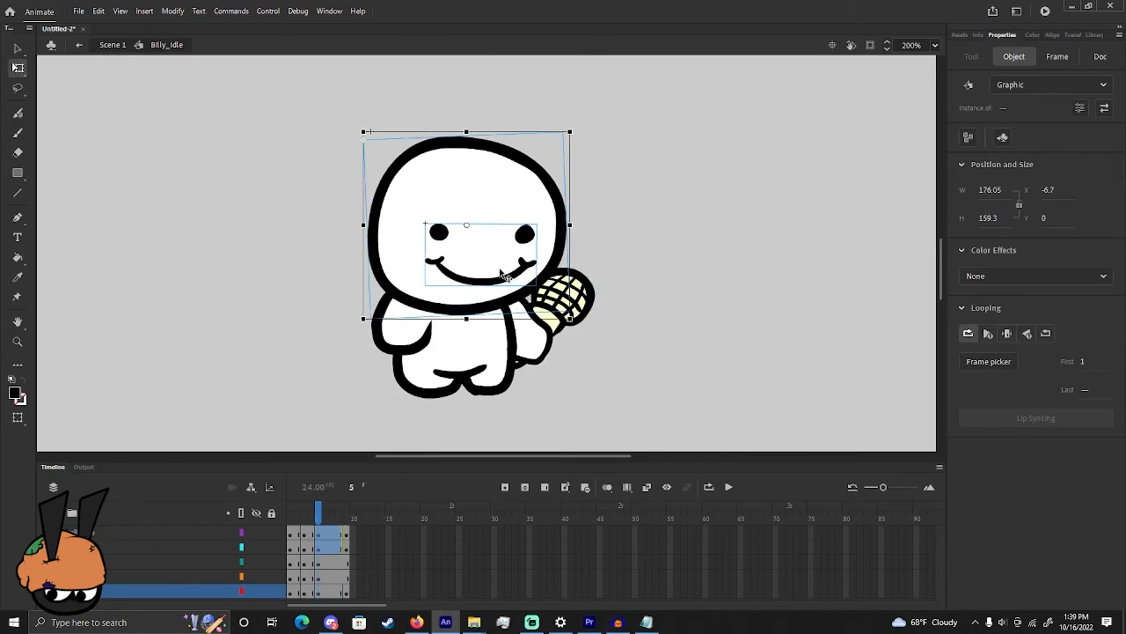
pyautogui.click(602, 361)
# Insert a keyframe at frame 7 on the microphone hand layer and rotate the hand counterclockwise to about X 91.4, Y 134.7
pyautogui.moveTo(318, 513)
pyautogui.mouseDown()
pyautogui.moveTo(296, 514)
pyautogui.moveTo(349, 513)
pyautogui.moveTo(273, 510)
pyautogui.moveTo(368, 510)
pyautogui.moveTo(296, 512)
pyautogui.moveTo(359, 514)
pyautogui.moveTo(341, 517)
pyautogui.mouseUp()
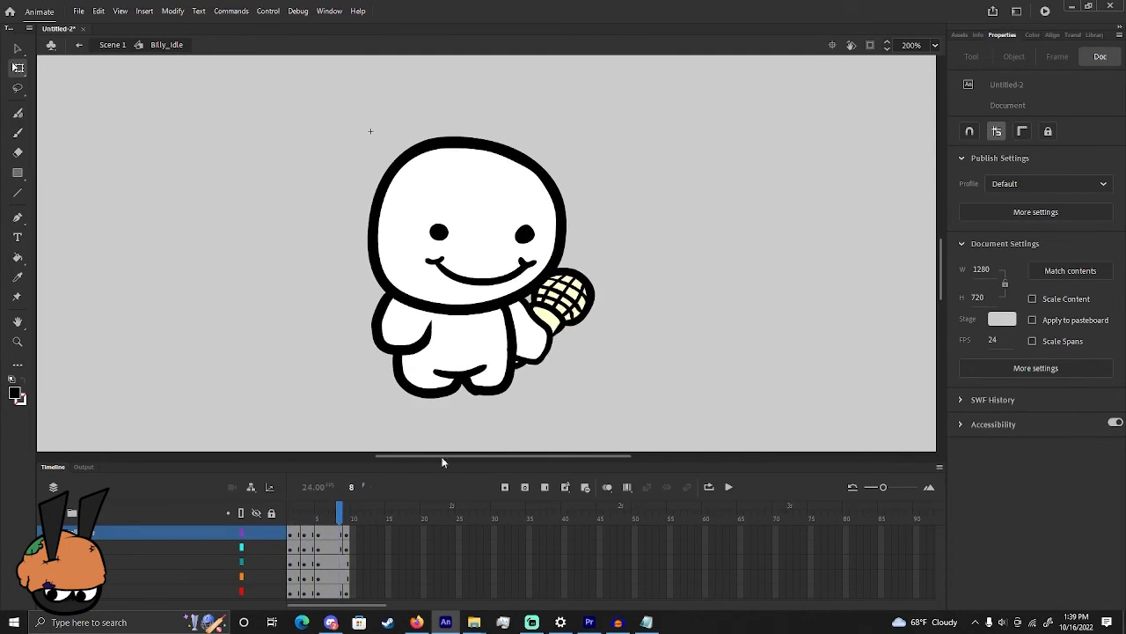
pyautogui.click(536, 358)
pyautogui.click(332, 595)
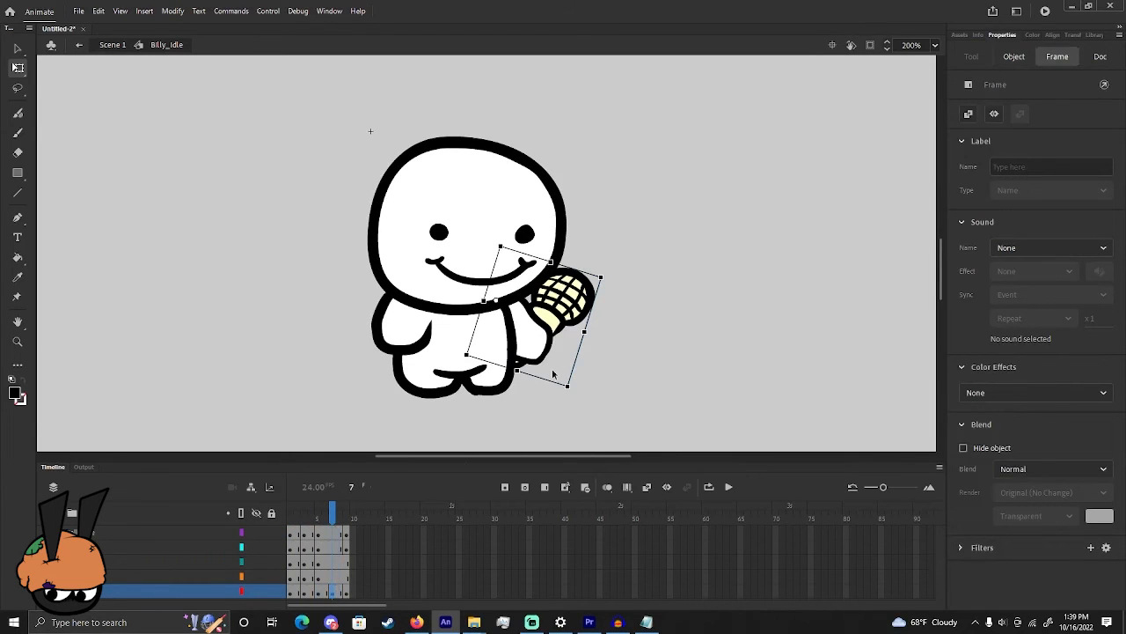
pyautogui.moveTo(572, 398); pyautogui.dragTo(540, 351)
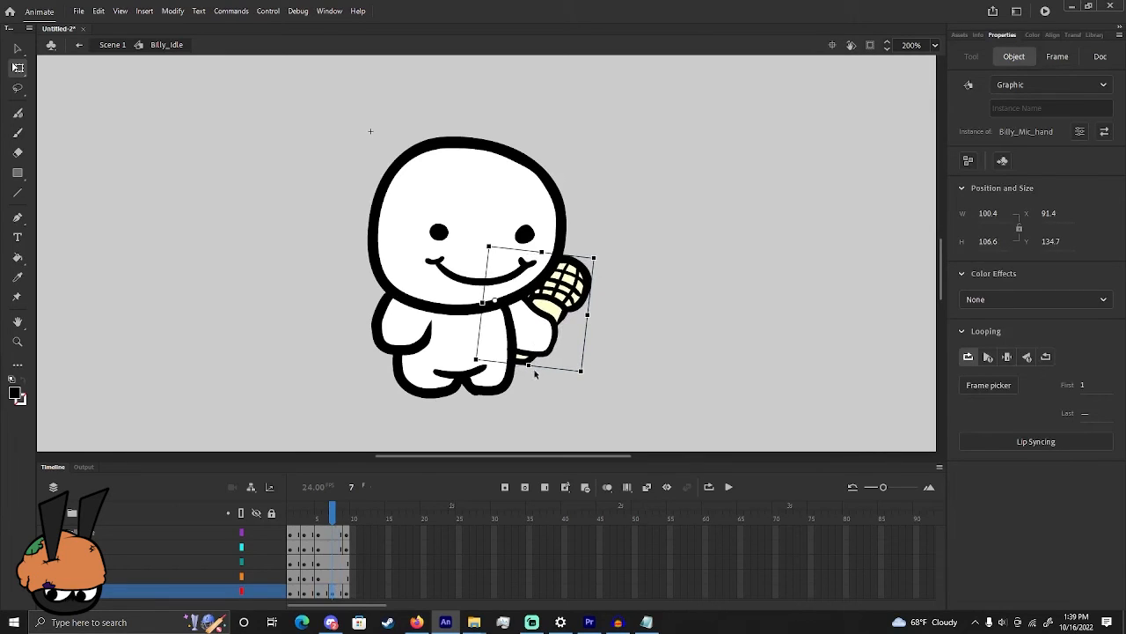
# Compare the frame 7 pose with the neighbouring frames using onion skinning
pyautogui.click(607, 488)
pyautogui.click(608, 487)
pyautogui.moveTo(315, 516); pyautogui.dragTo(340, 518)
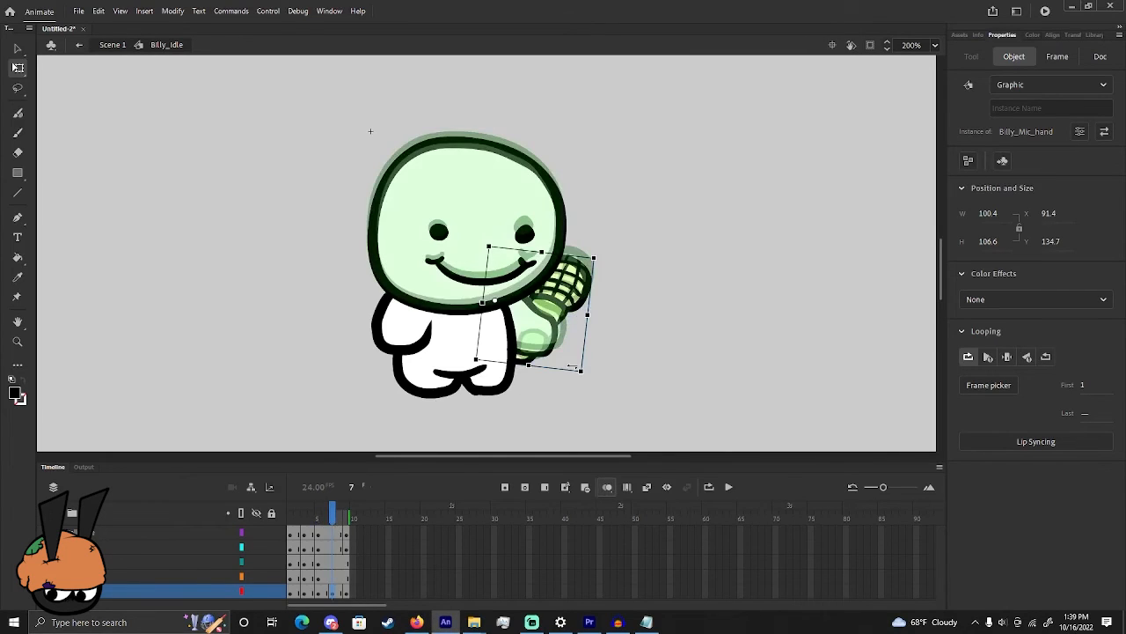
pyautogui.click(596, 364)
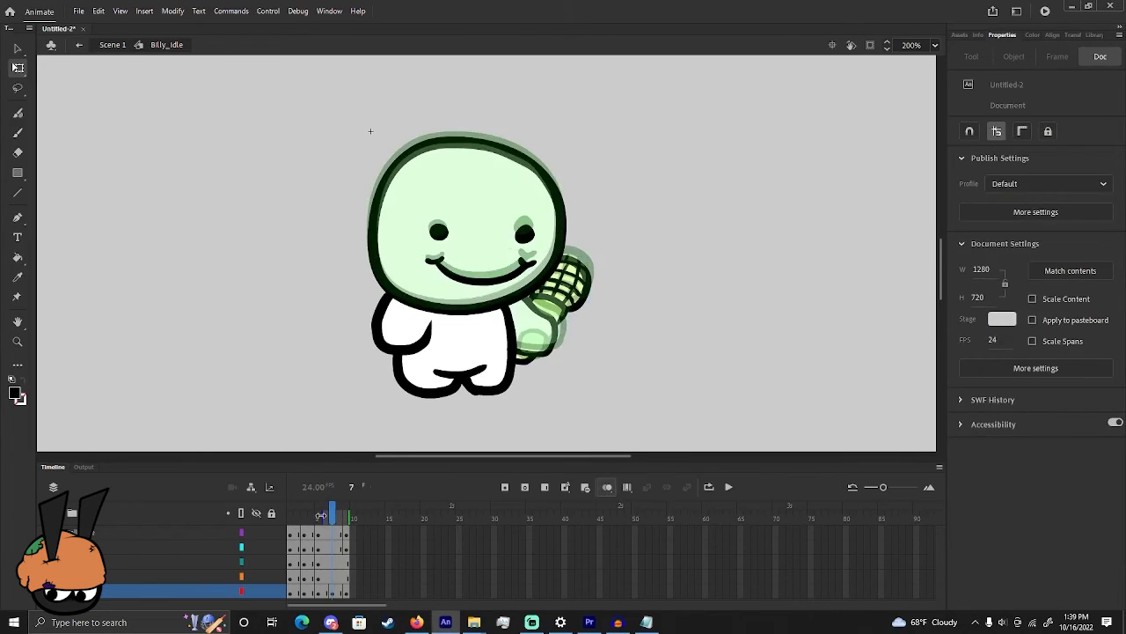
pyautogui.moveTo(320, 515); pyautogui.dragTo(320, 518)
pyautogui.click(606, 487)
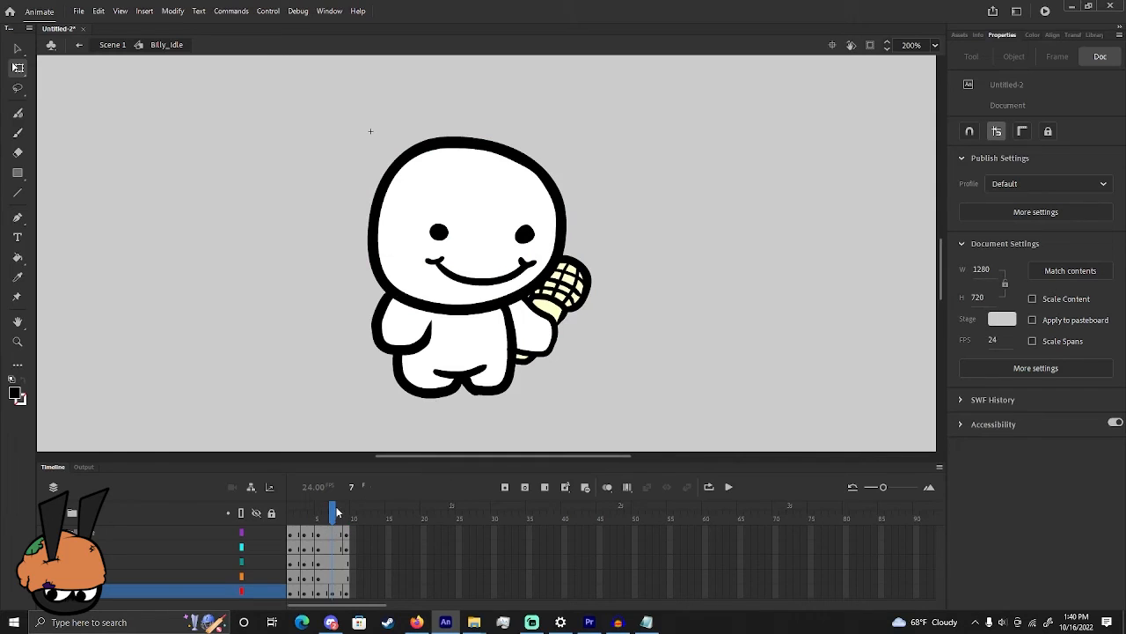
# Insert keyframes at frame 7 on the face and head layers
pyautogui.moveTo(334, 514)
pyautogui.mouseDown()
pyautogui.moveTo(294, 514)
pyautogui.moveTo(361, 521)
pyautogui.moveTo(275, 512)
pyautogui.moveTo(358, 534)
pyautogui.moveTo(317, 528)
pyautogui.moveTo(328, 528)
pyautogui.mouseUp()
pyautogui.click(445, 295)
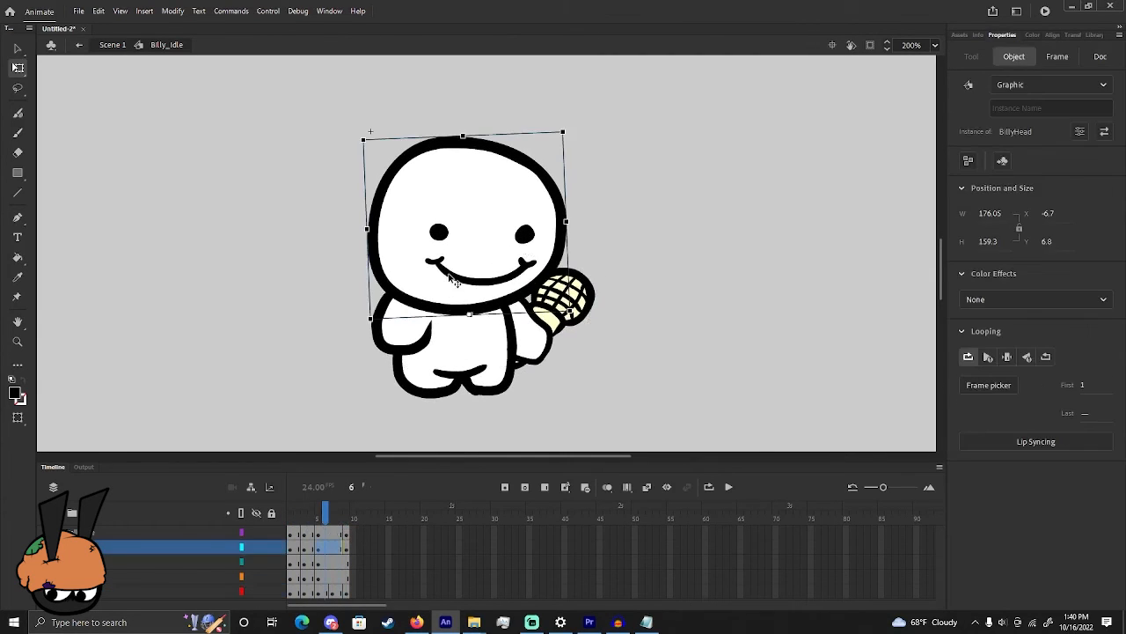
pyautogui.click(450, 280)
pyautogui.click(332, 536)
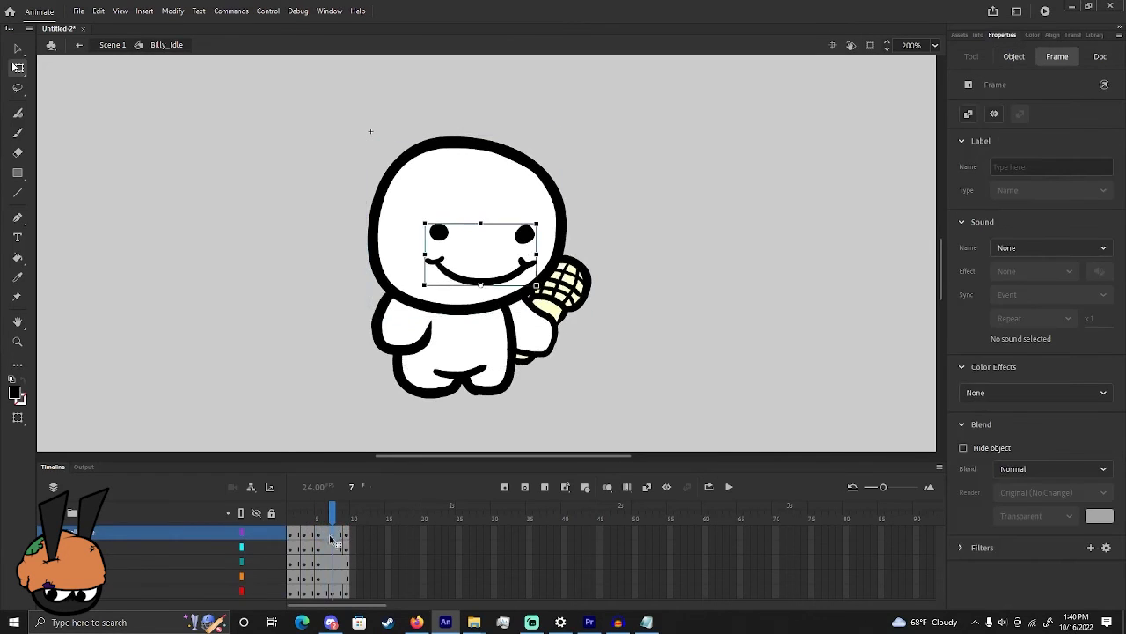
pyautogui.click(335, 549)
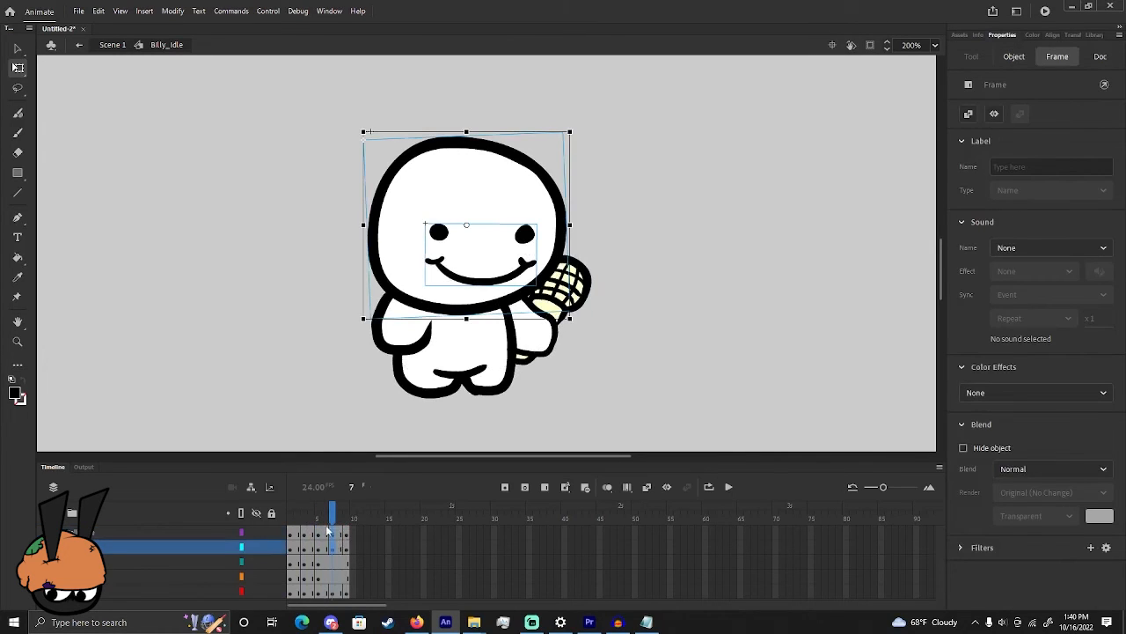
pyautogui.click(694, 290)
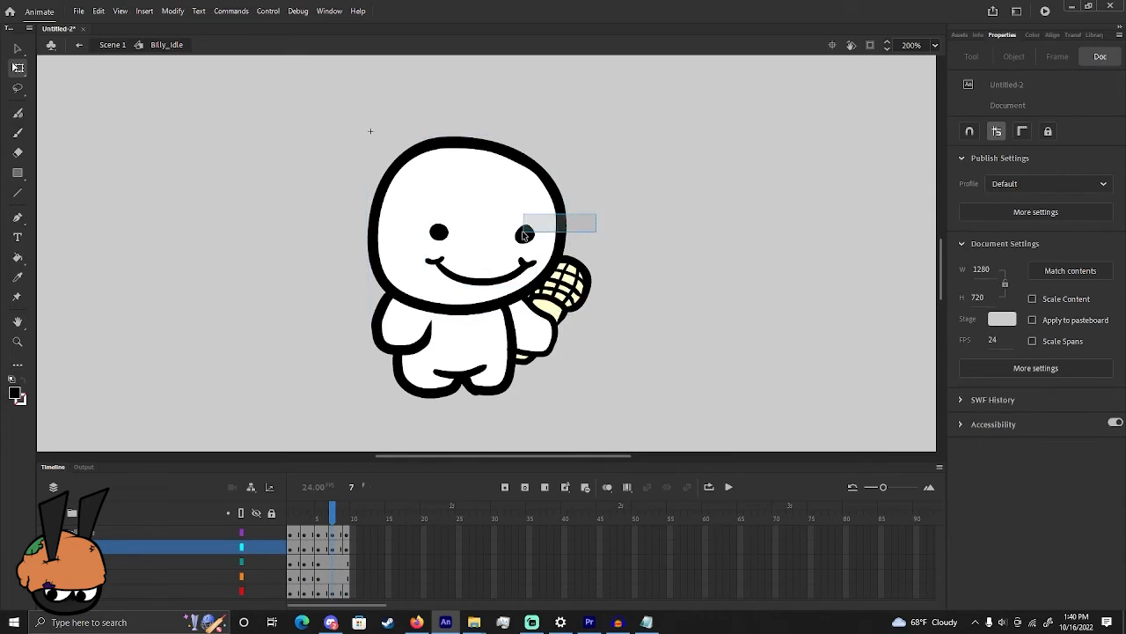
# Rotate the head and face slightly counterclockwise at frame 7, raise them a little, and turn on onion skinning for comparison
pyautogui.click(553, 310)
pyautogui.moveTo(569, 321); pyautogui.dragTo(573, 318)
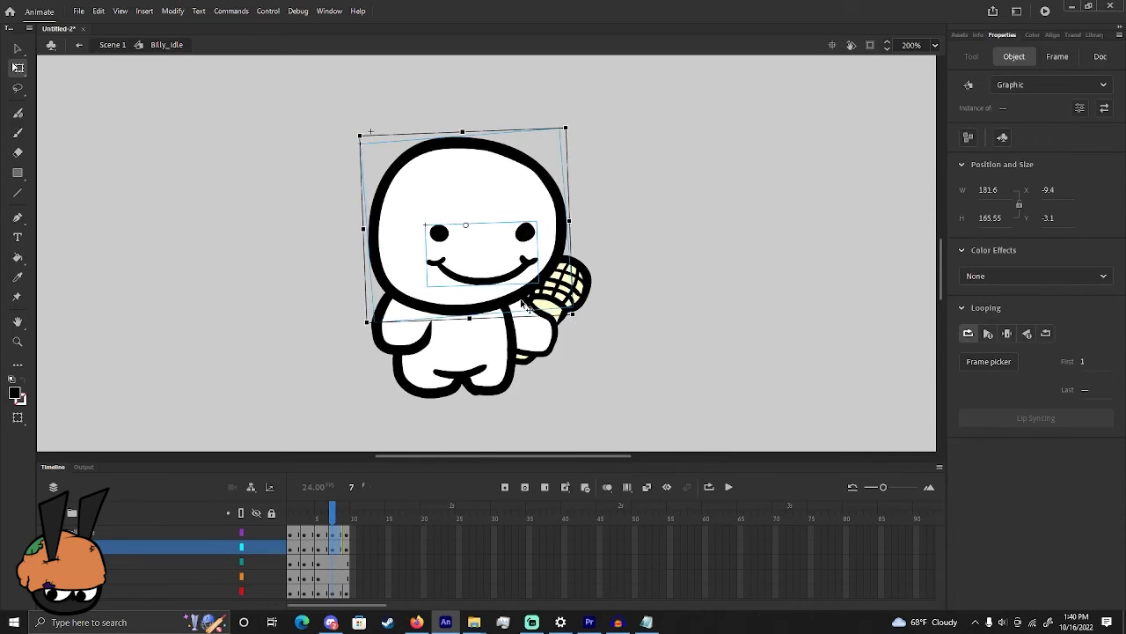
pyautogui.click(632, 249)
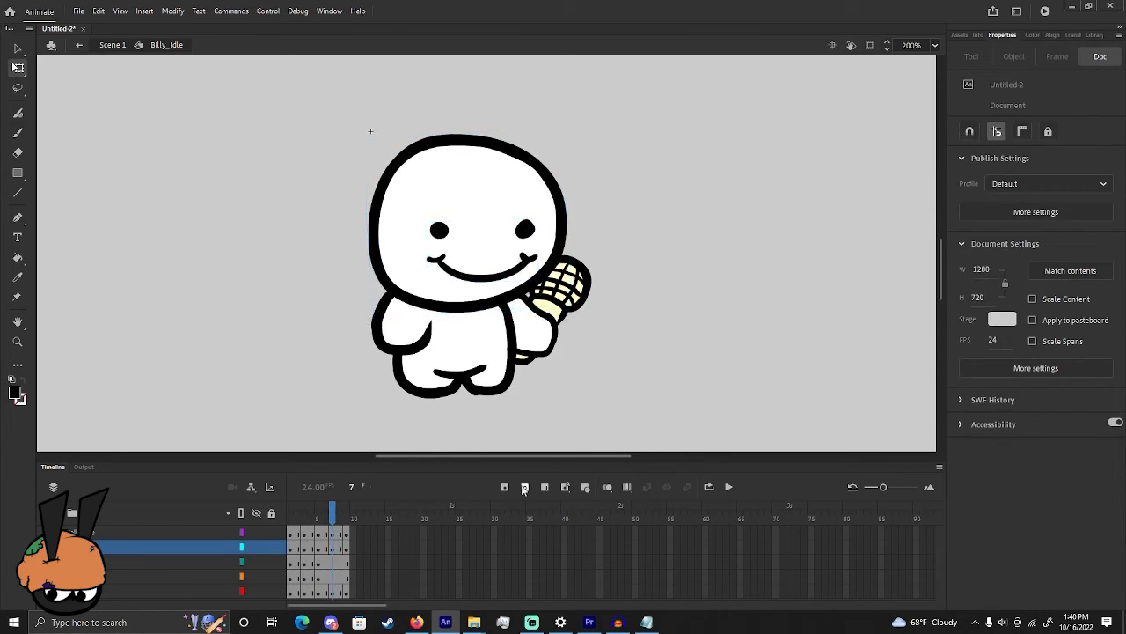
pyautogui.click(607, 487)
pyautogui.click(332, 517)
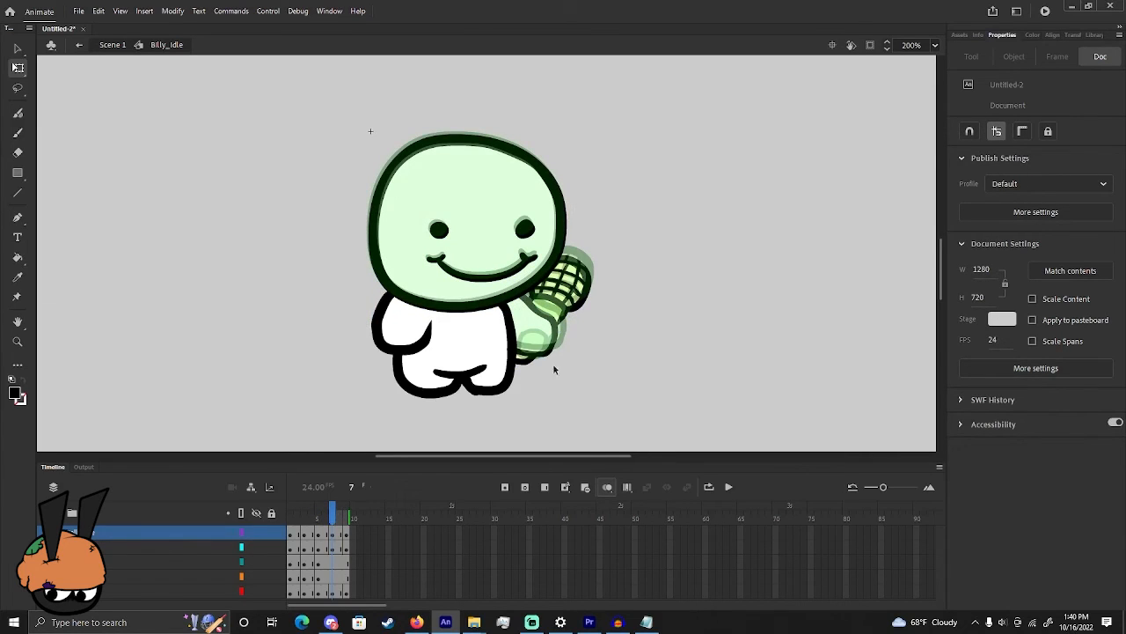
# Turn off onion skinning and extend all layers of Billy_Idle to frame 14, holding the frame 9 pose
pyautogui.click(608, 486)
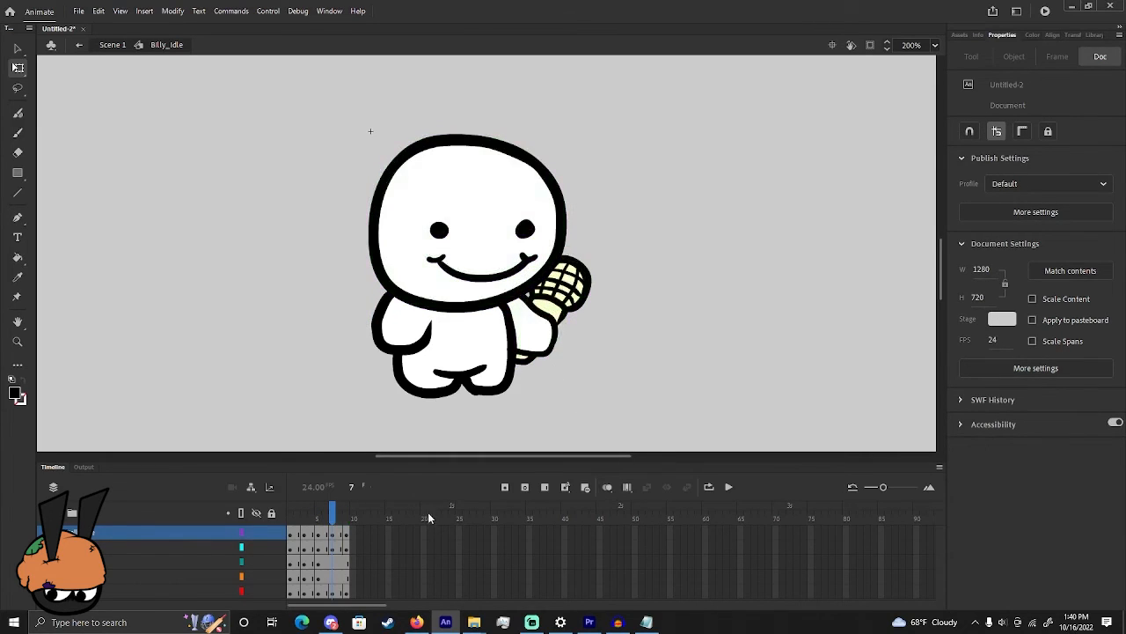
pyautogui.moveTo(349, 522); pyautogui.dragTo(292, 518)
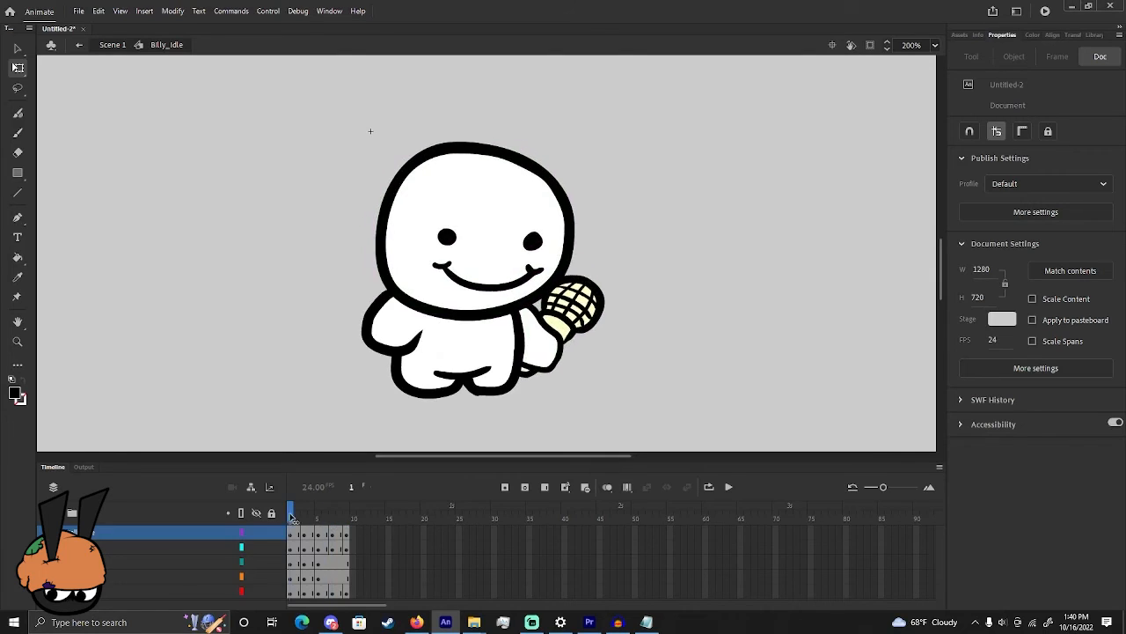
pyautogui.click(349, 535)
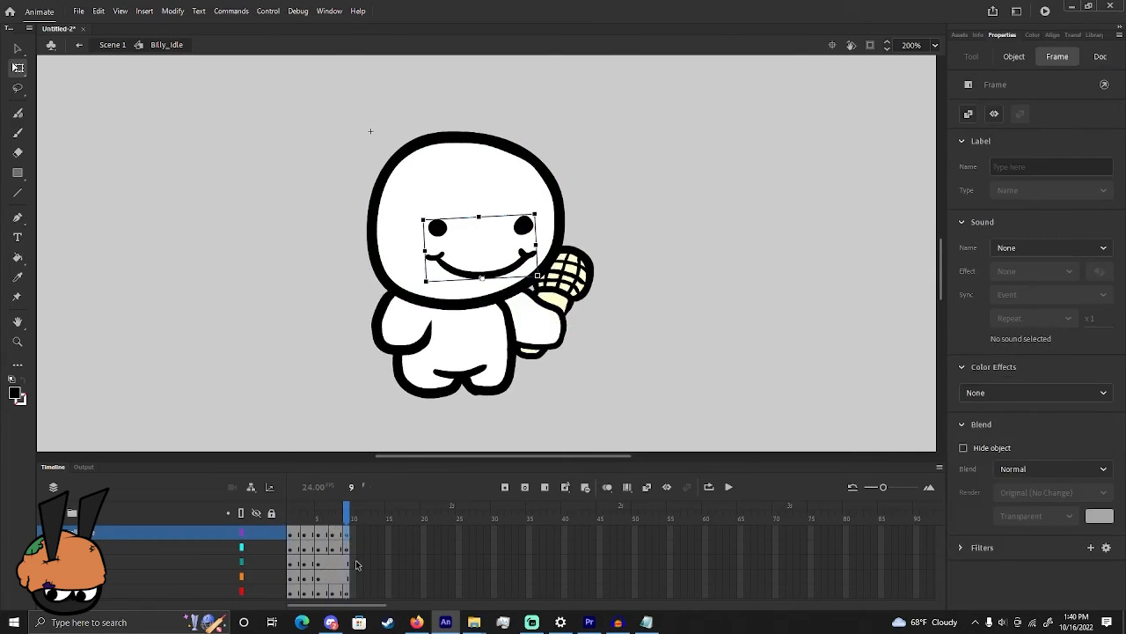
pyautogui.keyDown('shift'); pyautogui.click(346, 591); pyautogui.keyUp('shift')
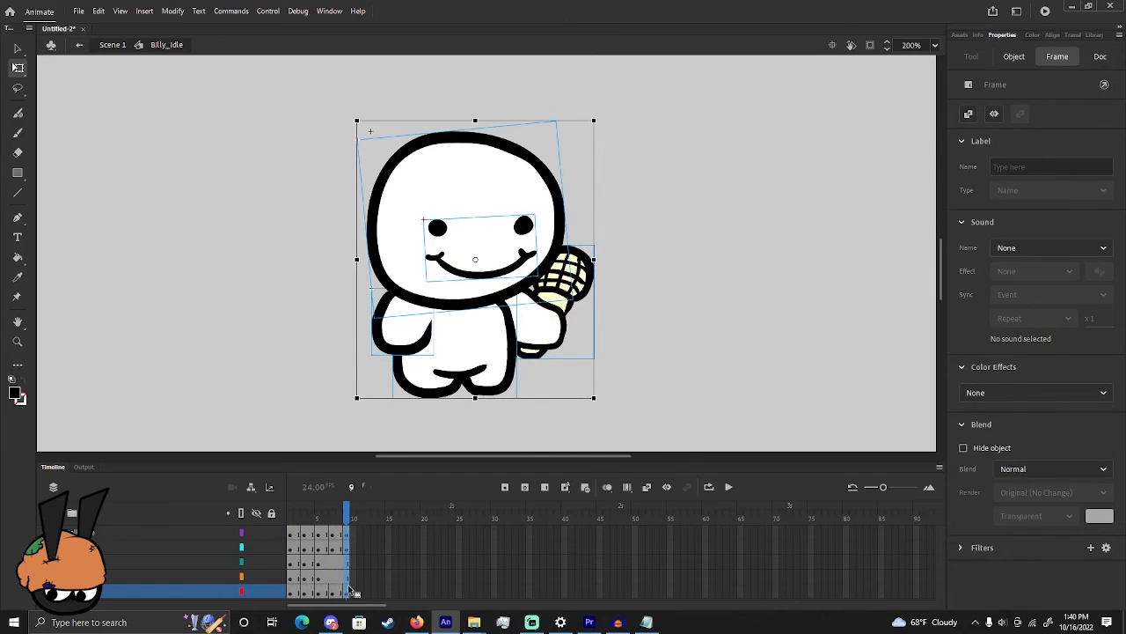
pyautogui.press('F5')
pyautogui.press('F5')
pyautogui.press('F5')
pyautogui.press('F5')
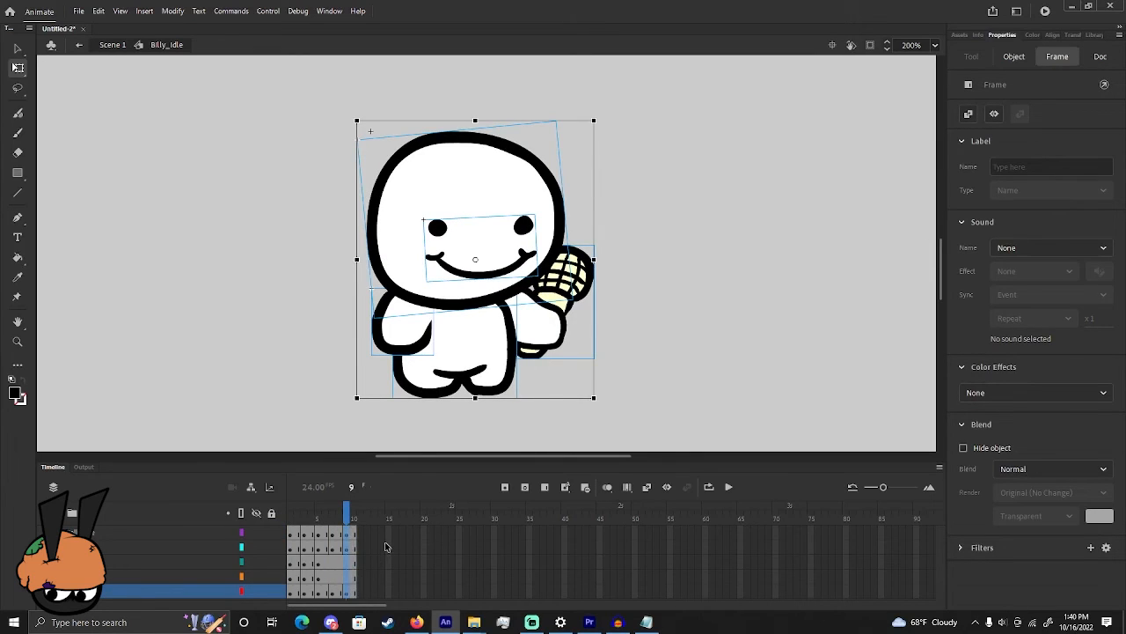
pyautogui.press('F5')
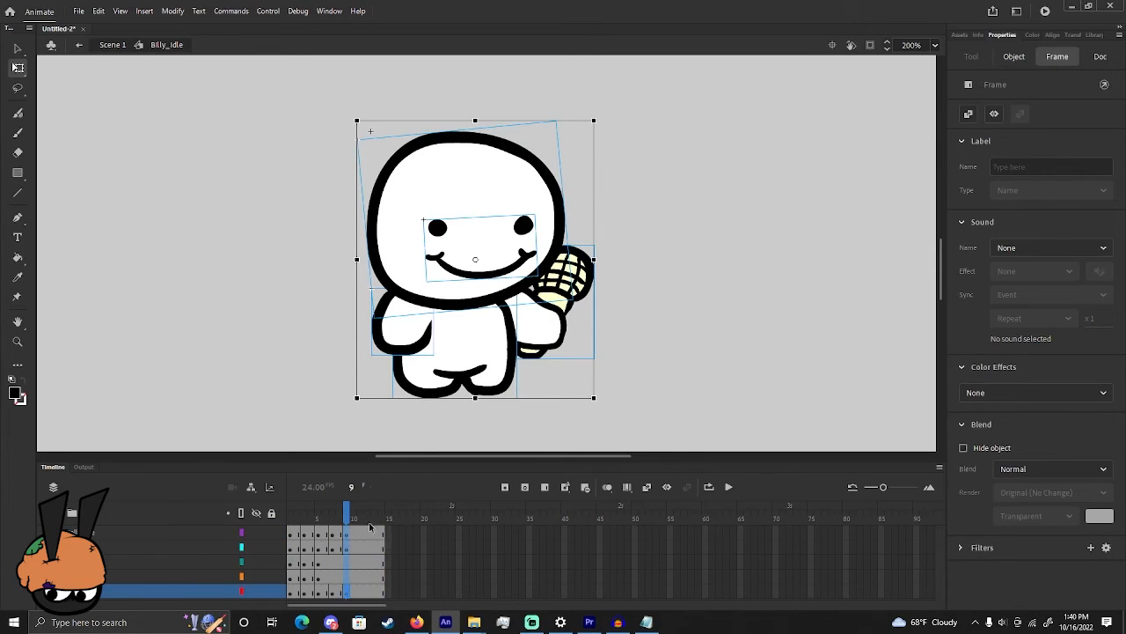
# Set a playback loop over frames 1 to 14 and play the idle bounce to check it
pyautogui.moveTo(350, 515); pyautogui.dragTo(383, 519)
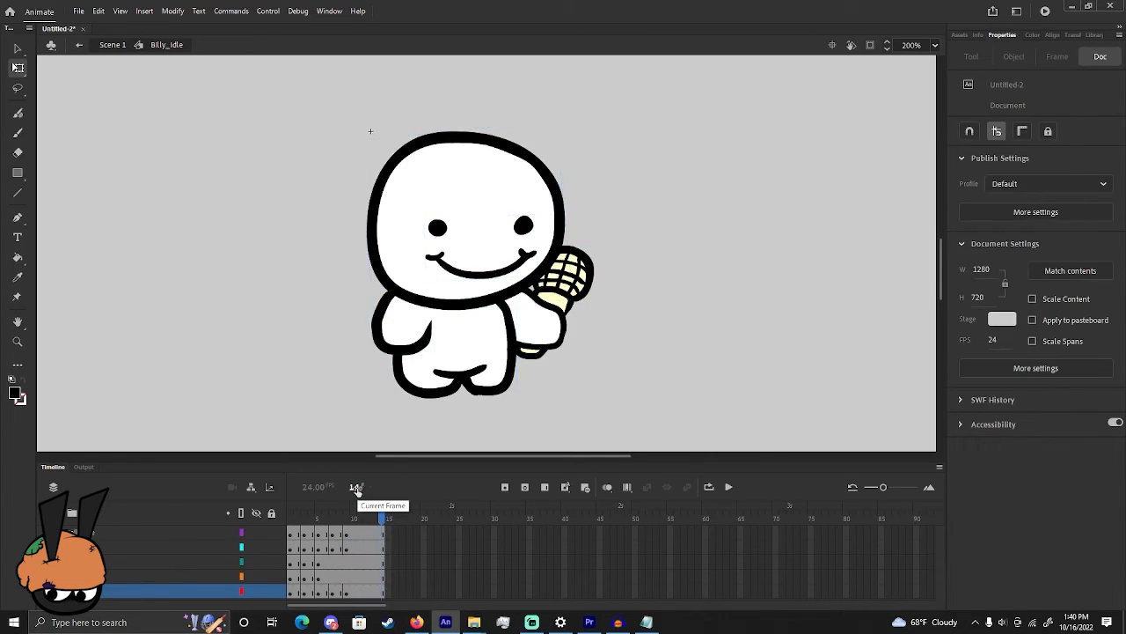
pyautogui.moveTo(378, 515); pyautogui.dragTo(287, 518)
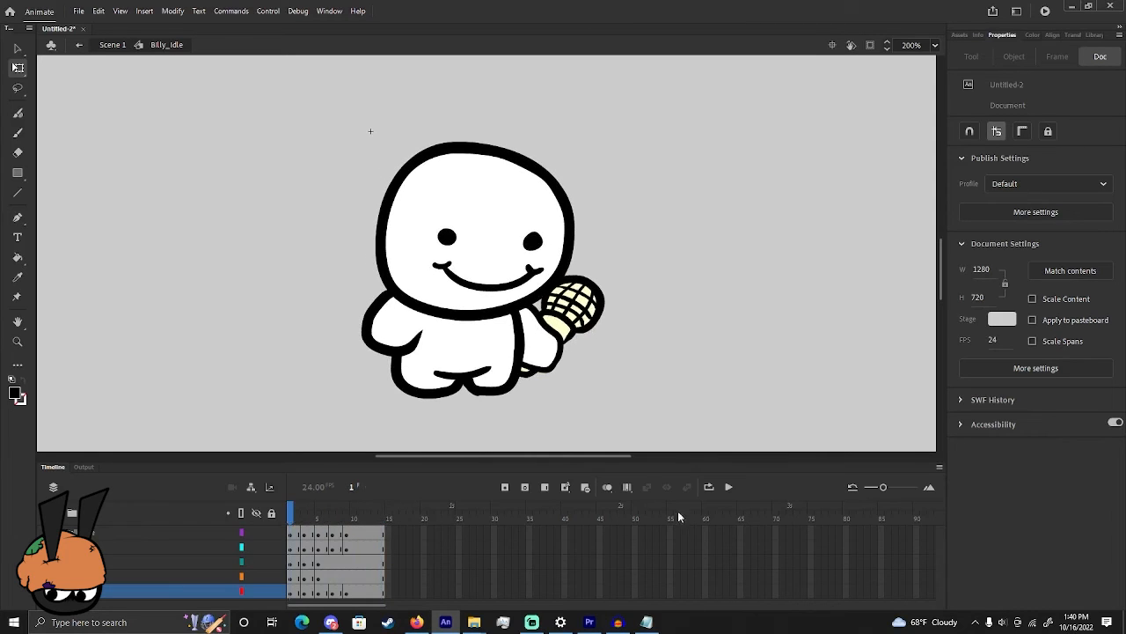
pyautogui.click(709, 488)
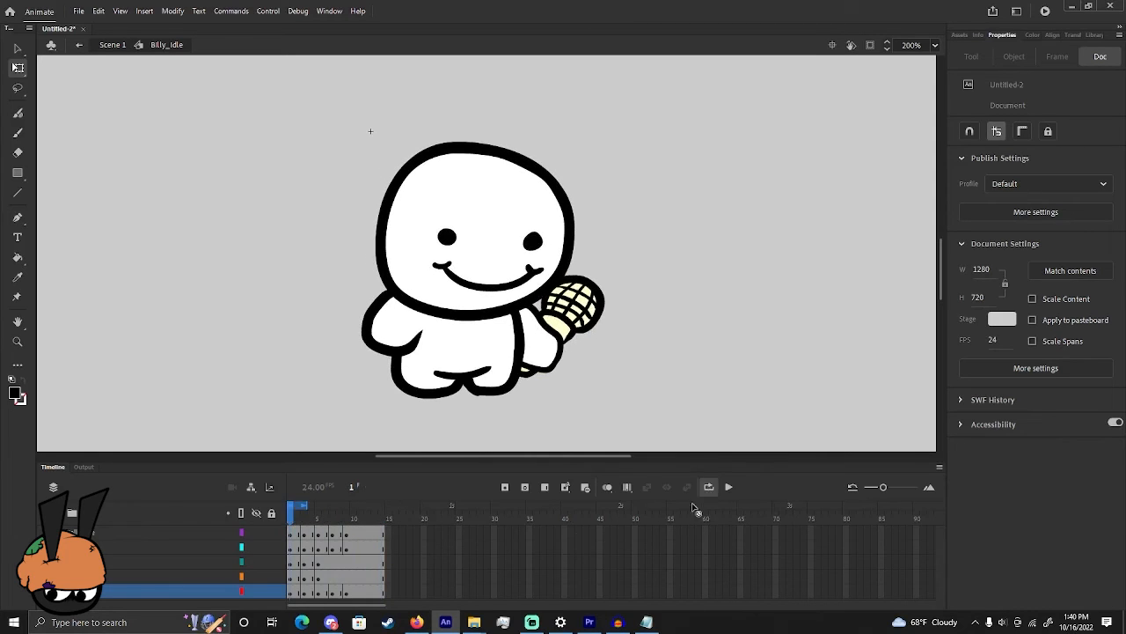
pyautogui.moveTo(306, 505); pyautogui.dragTo(382, 505)
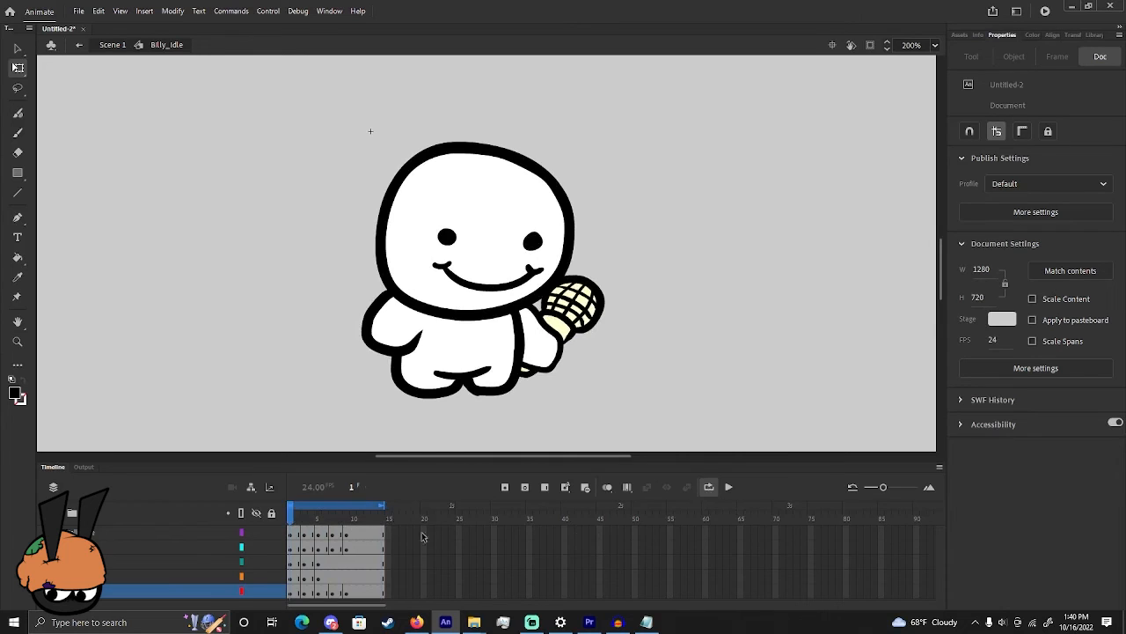
pyautogui.click(728, 487)
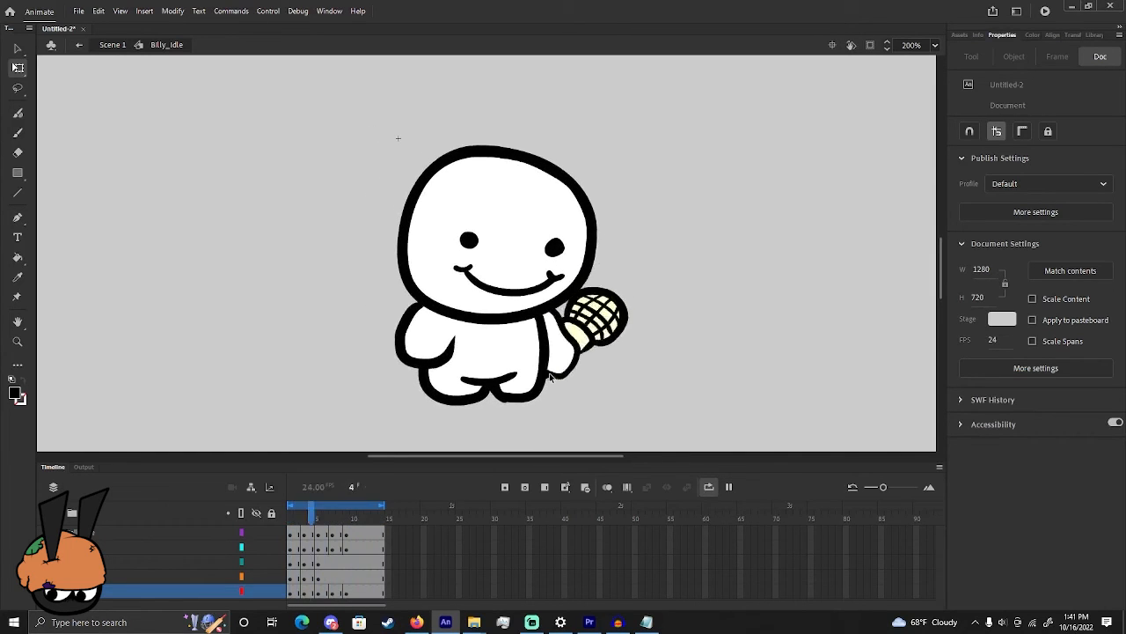
pyautogui.click(729, 488)
pyautogui.moveTo(353, 518); pyautogui.dragTo(386, 518)
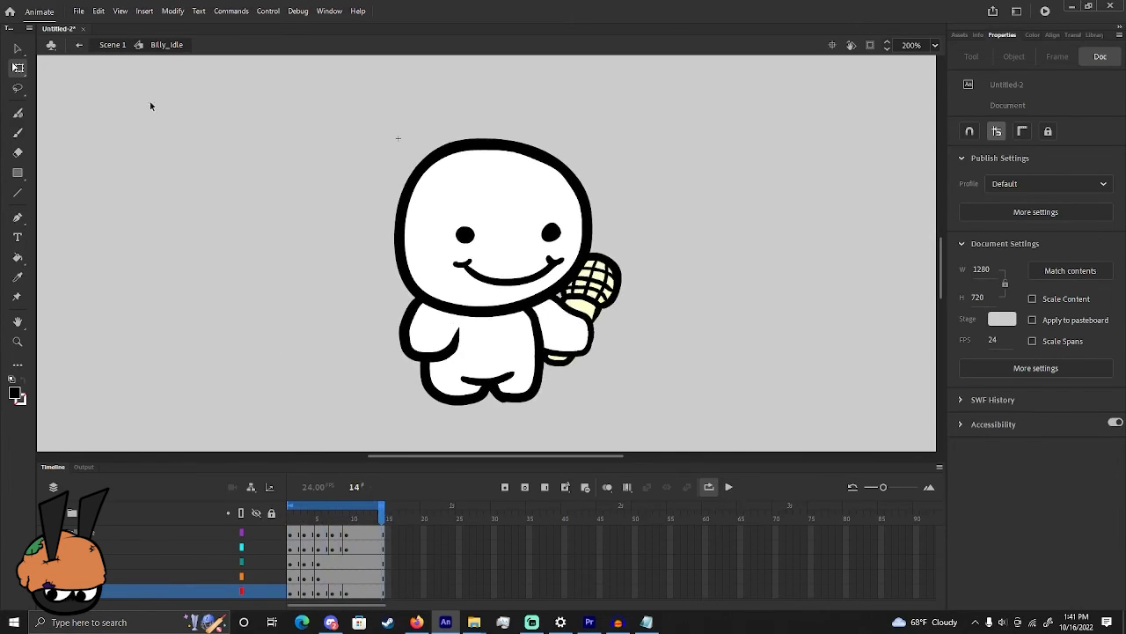
# Return to Scene 1 and extend the scene's layer to frame 14
pyautogui.doubleClick(82, 94)
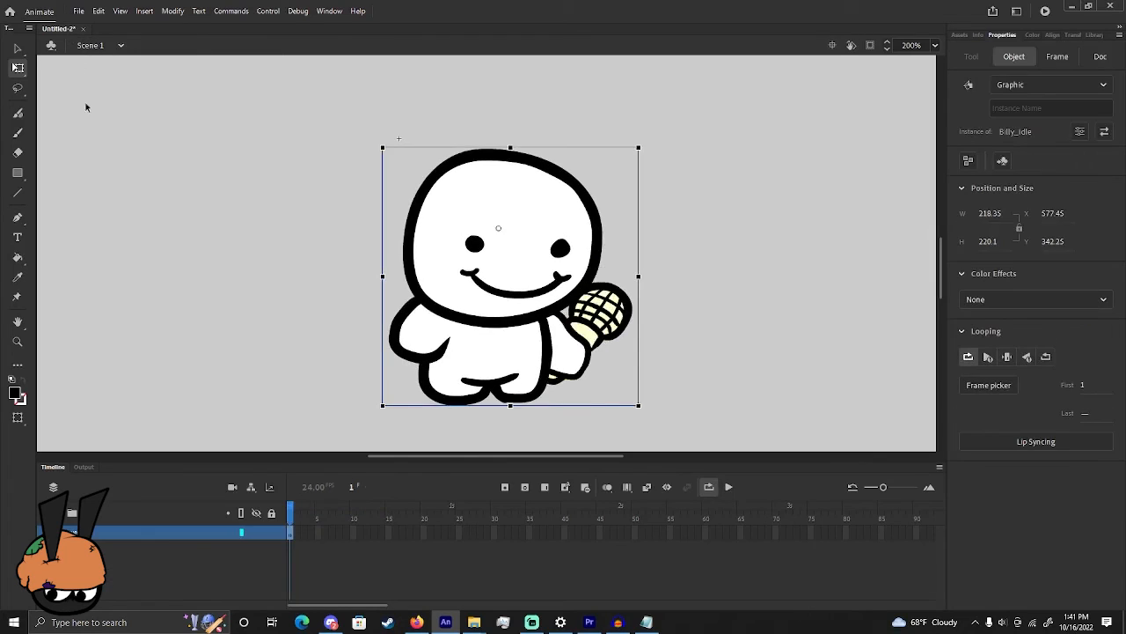
pyautogui.moveTo(450, 233); pyautogui.dragTo(446, 234)
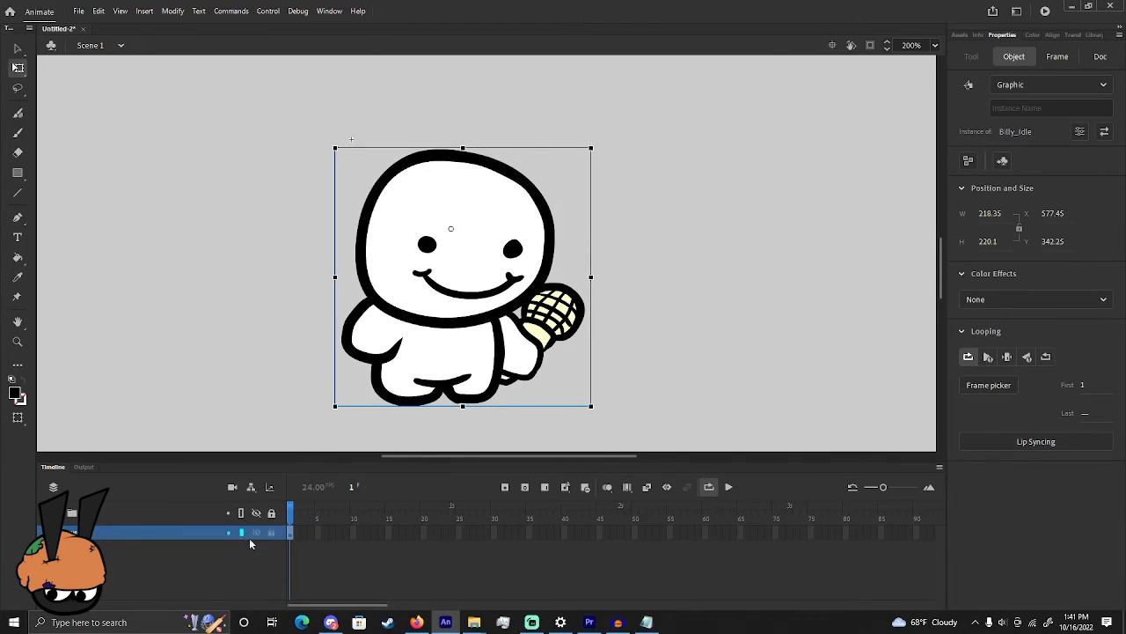
pyautogui.moveTo(313, 543); pyautogui.dragTo(378, 537)
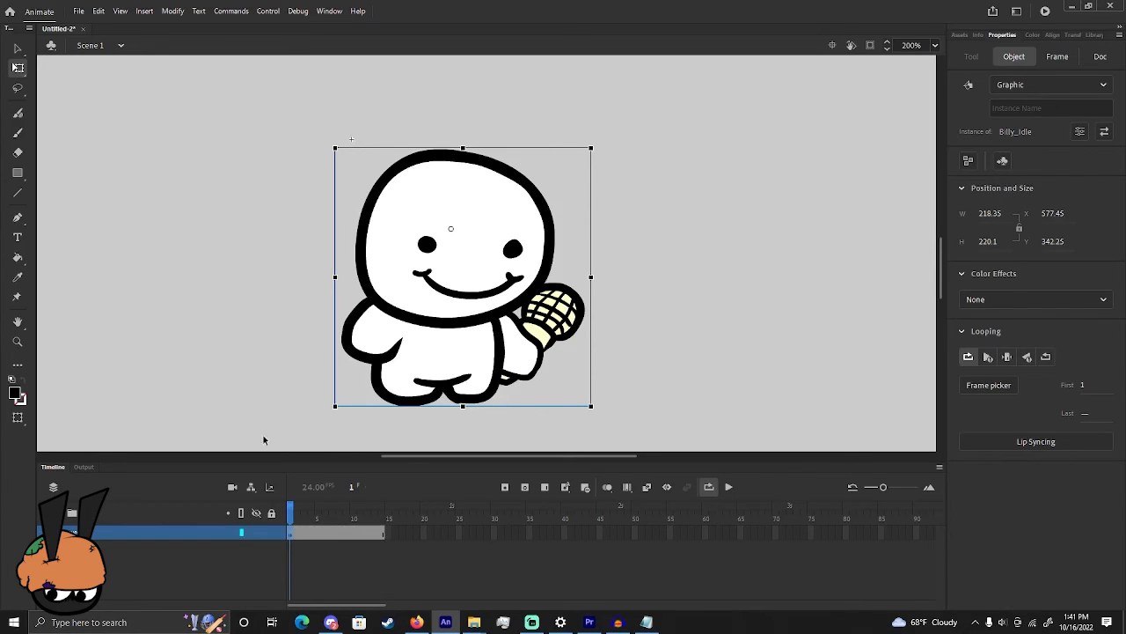
# Try moving the whole Billy_Idle instance to different places on the stage, play the scene, and undo the moves
pyautogui.moveTo(298, 518); pyautogui.dragTo(382, 515)
pyautogui.moveTo(405, 206); pyautogui.dragTo(133, 191)
pyautogui.moveTo(324, 513); pyautogui.dragTo(382, 515)
pyautogui.moveTo(233, 287); pyautogui.dragTo(597, 239)
pyautogui.press('Return')
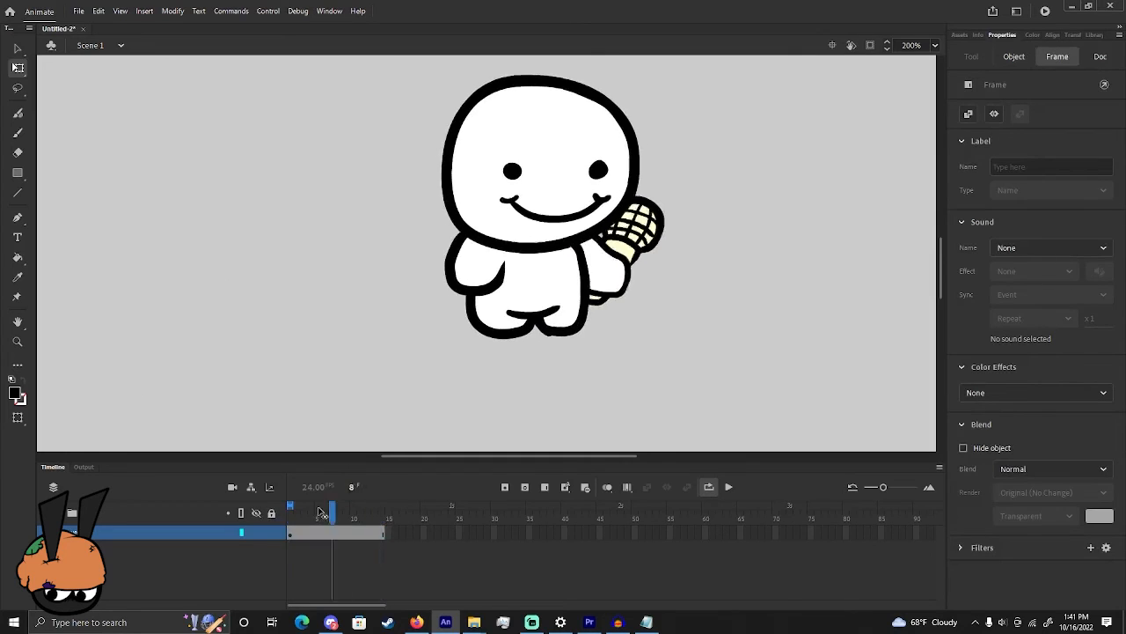
pyautogui.hotkey('ctrl', 'z')
pyautogui.hotkey('ctrl', 'z')
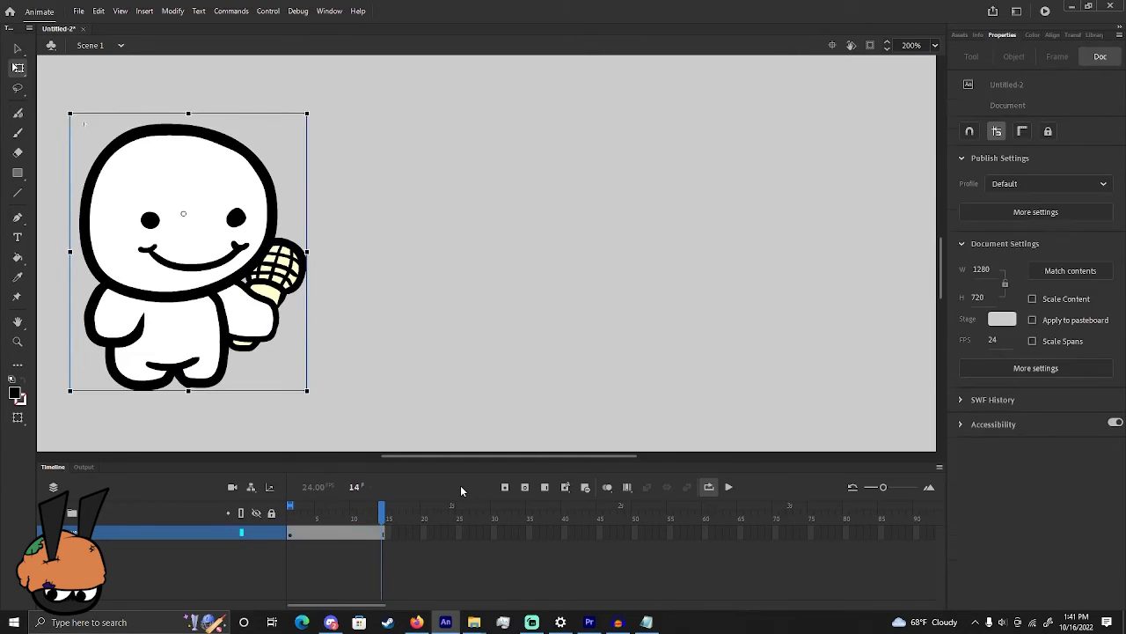
pyautogui.press('Return')
pyautogui.click(672, 401)
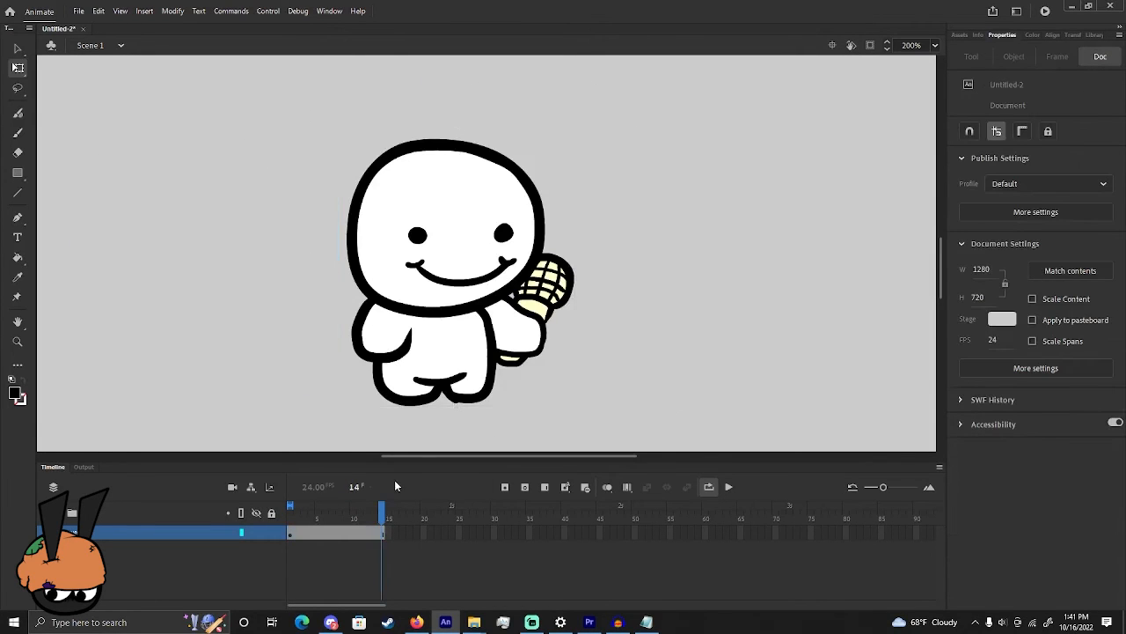
# Try repeating the idle by extending the scene to frame 28 with a keyframe at frame 15, and undo it
pyautogui.click(380, 532)
pyautogui.keyDown('shift'); pyautogui.click(290, 533); pyautogui.keyUp('shift')
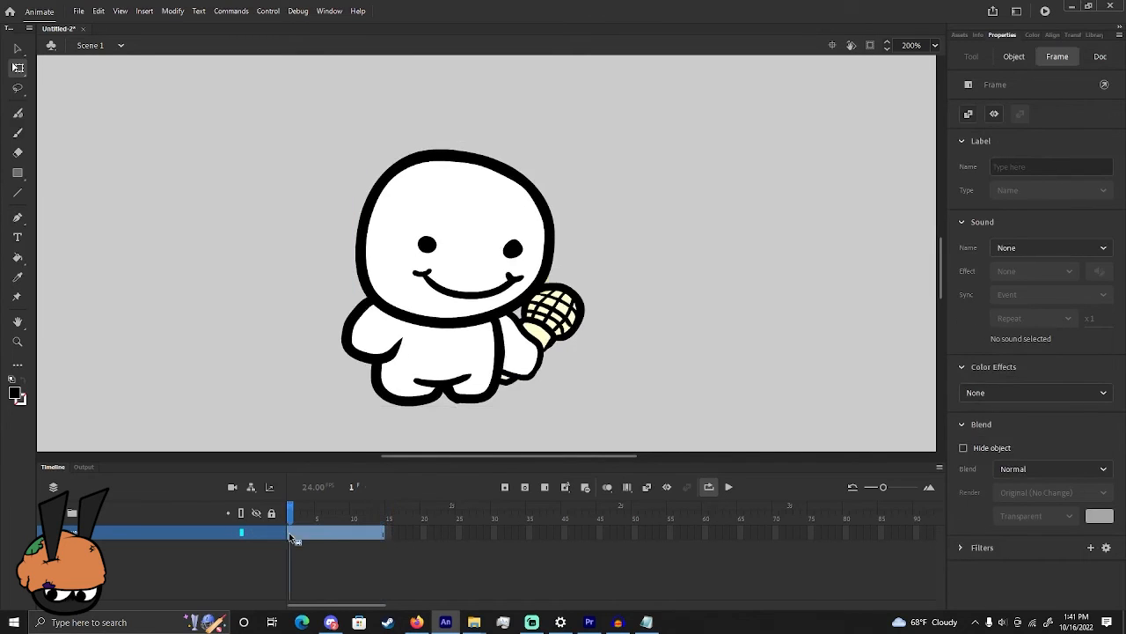
pyautogui.press('F5')
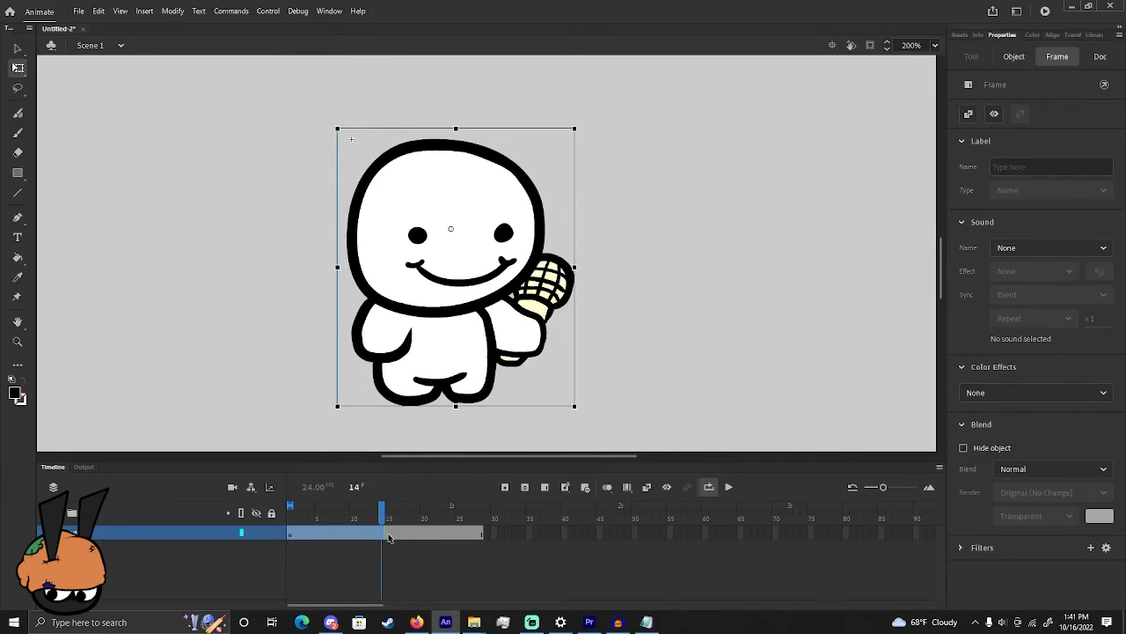
pyautogui.click(389, 533)
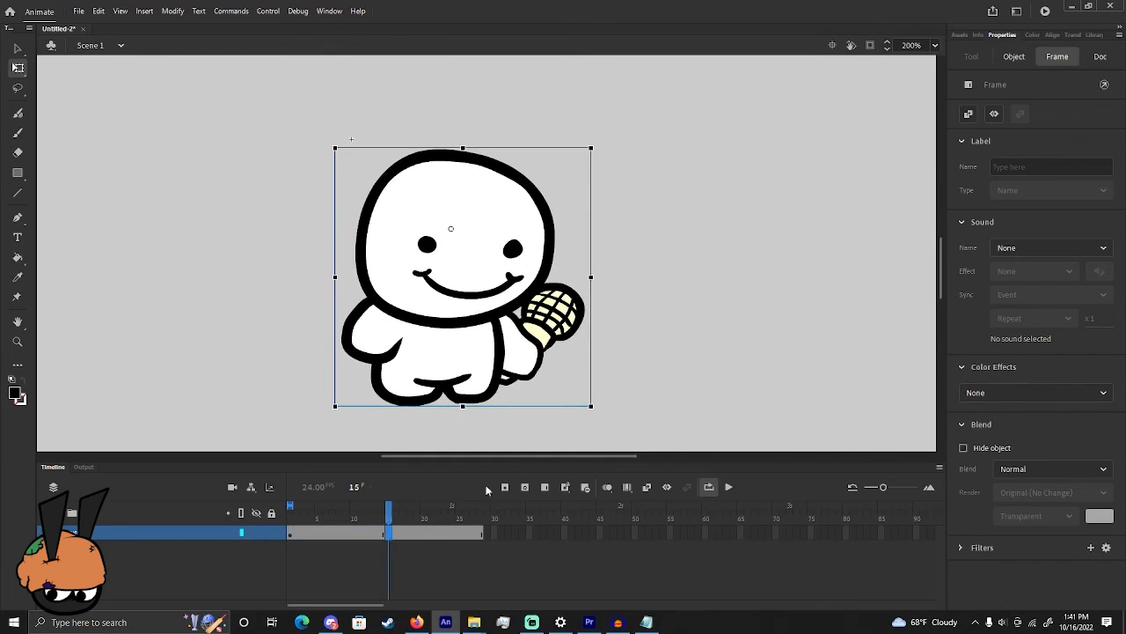
pyautogui.moveTo(389, 509); pyautogui.dragTo(482, 512)
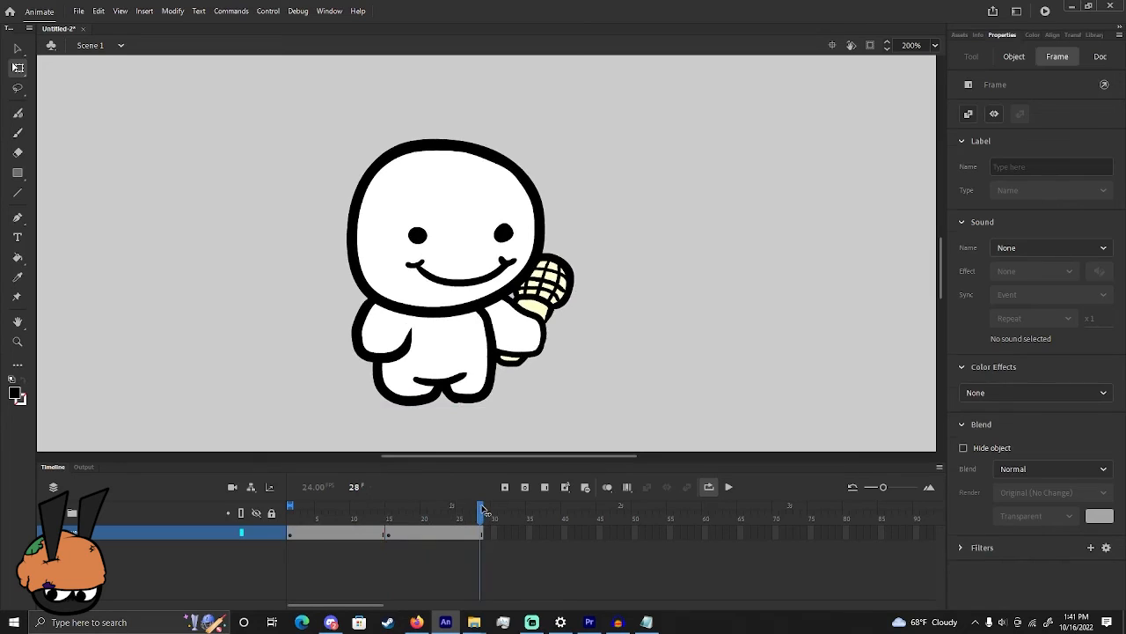
pyautogui.click(389, 533)
pyautogui.hotkey('ctrl', 'z')
pyautogui.hotkey('ctrl', 'z')
# Duplicate the Billy_Idle instance at frame 4 and place the copy beside the original at X 797.1, Y 342.25
pyautogui.moveTo(292, 510); pyautogui.dragTo(312, 512)
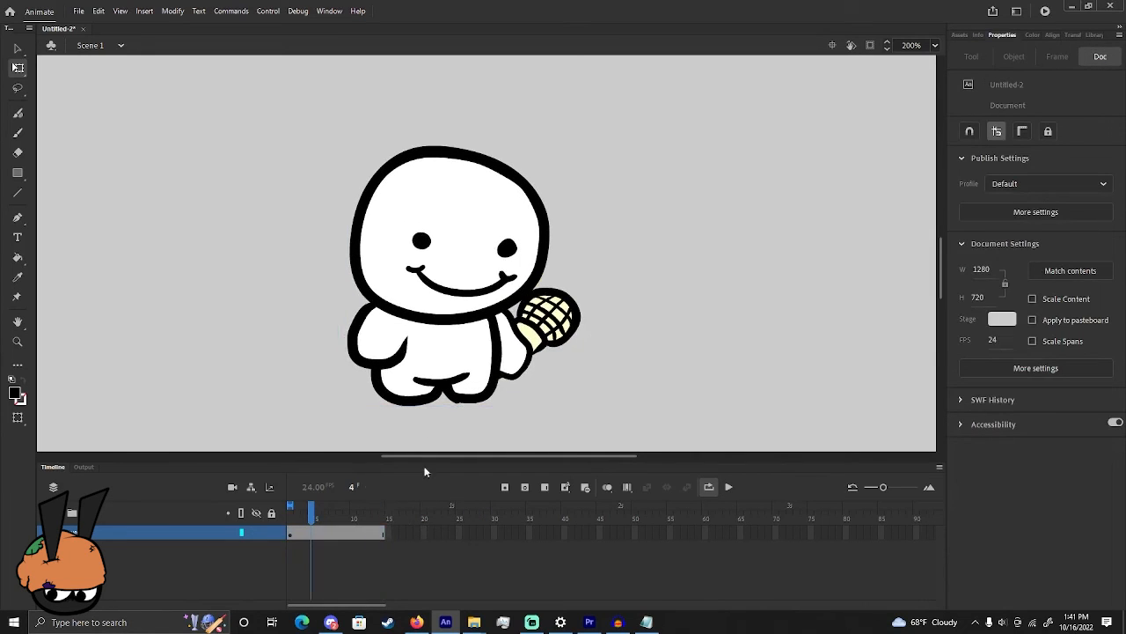
pyautogui.click(449, 315)
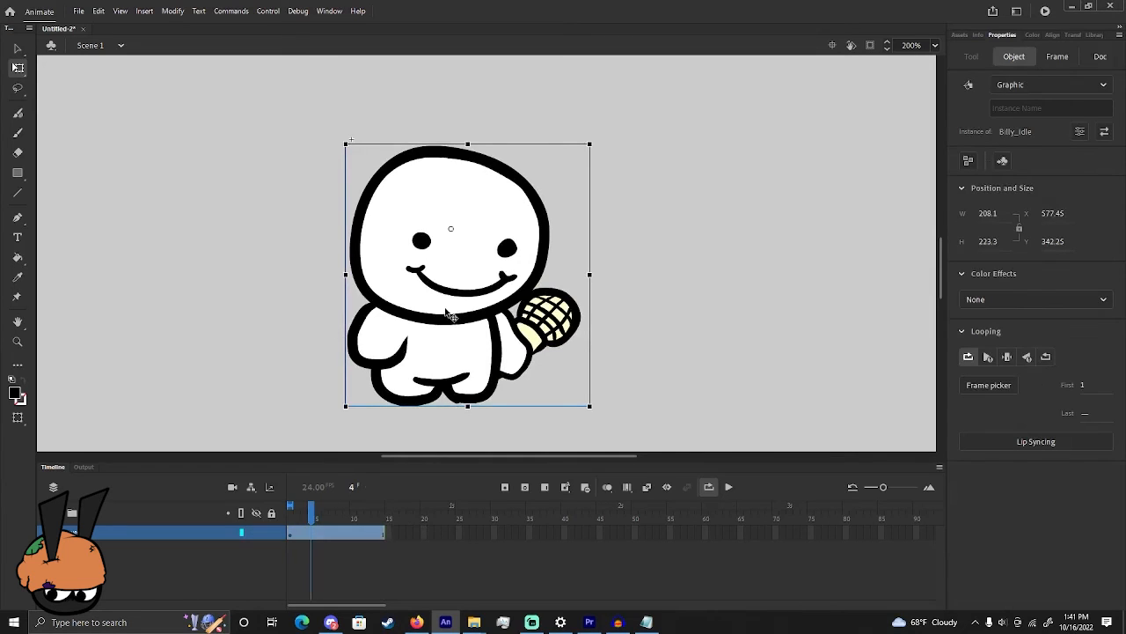
pyautogui.rightClick(447, 315)
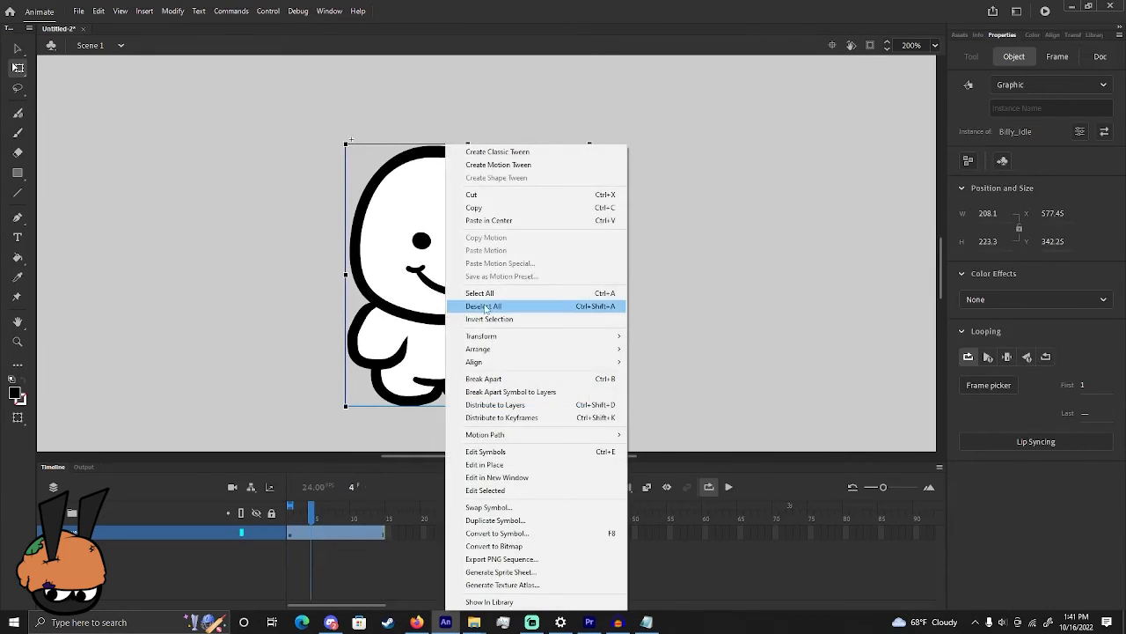
pyautogui.click(476, 207)
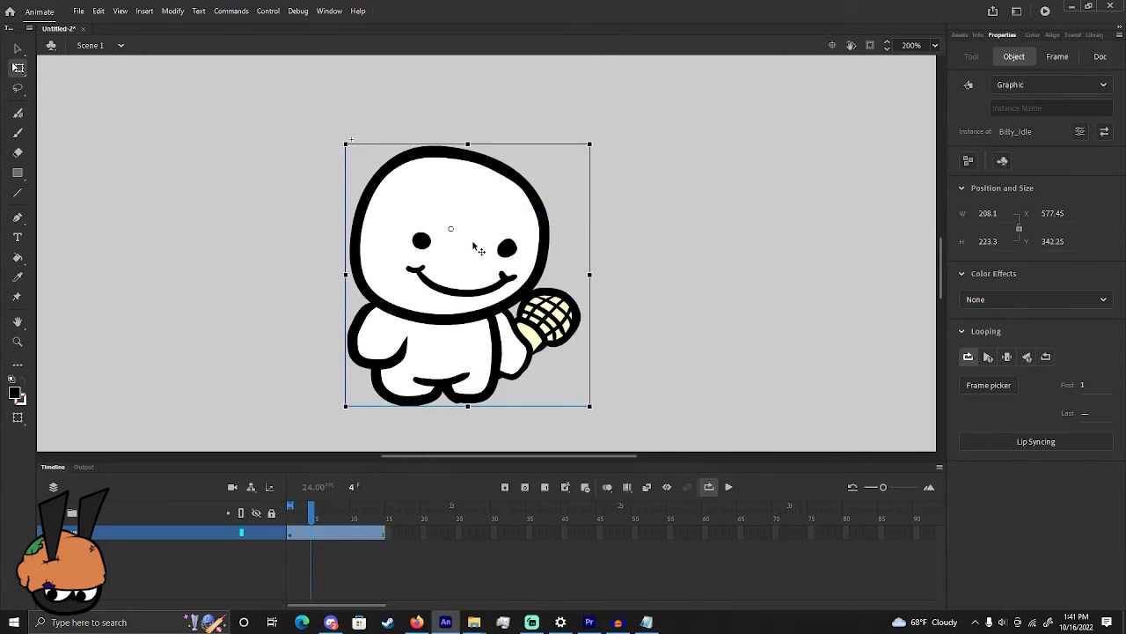
pyautogui.hotkey('ctrl', 'v')
pyautogui.moveTo(479, 249); pyautogui.dragTo(703, 243)
# Duplicate the copied instance's symbol under the name Billy_down
pyautogui.rightClick(698, 268)
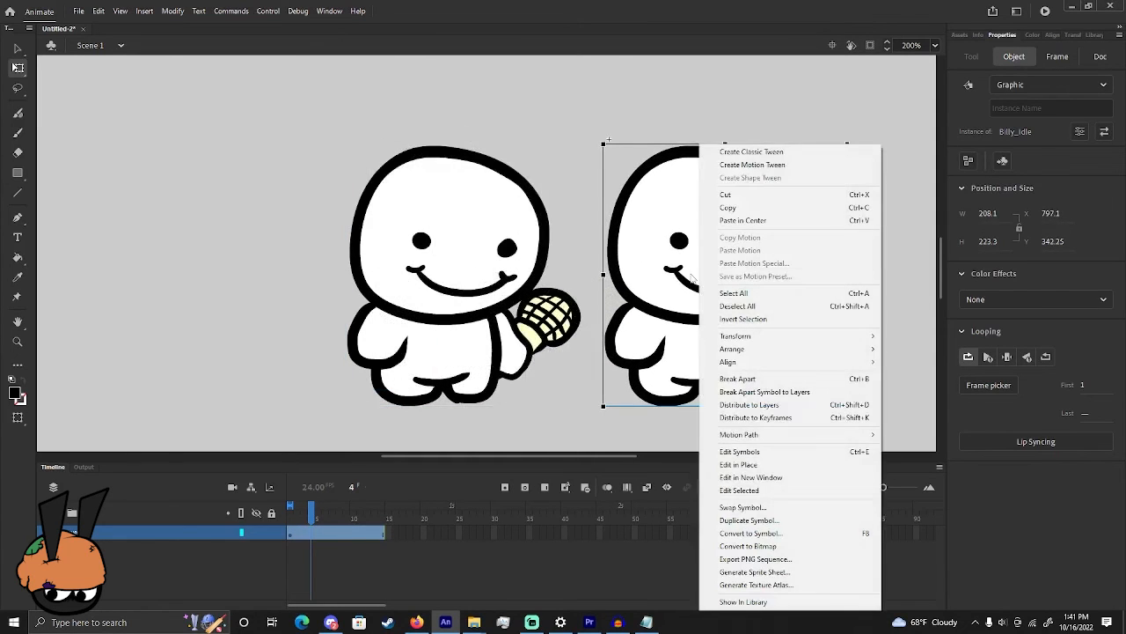
pyautogui.click(804, 520)
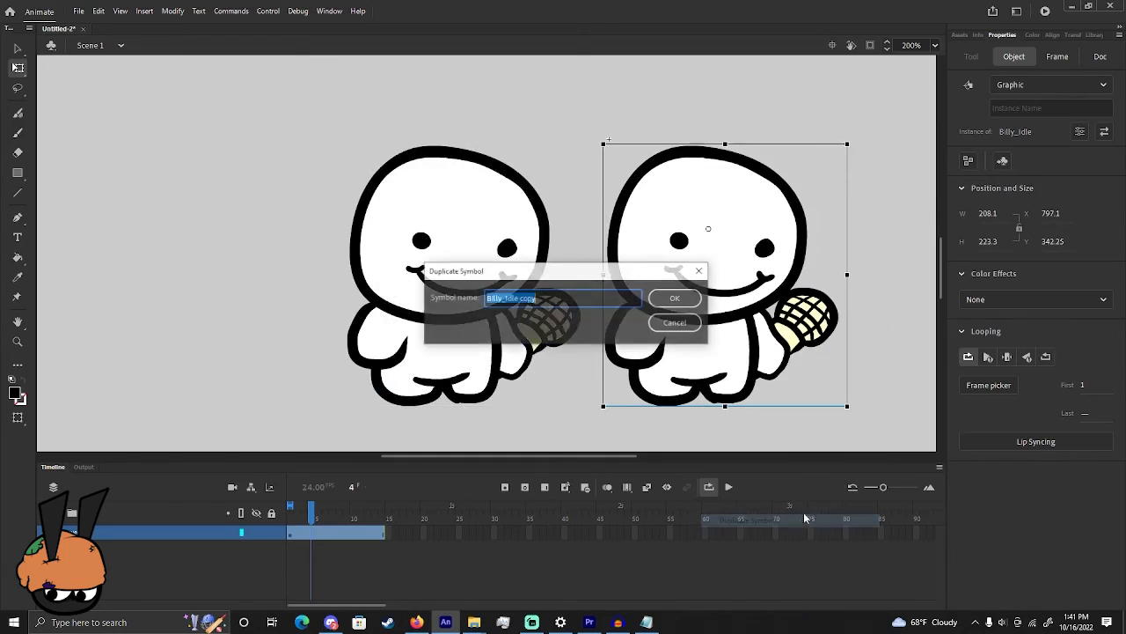
pyautogui.moveTo(538, 297); pyautogui.dragTo(507, 297)
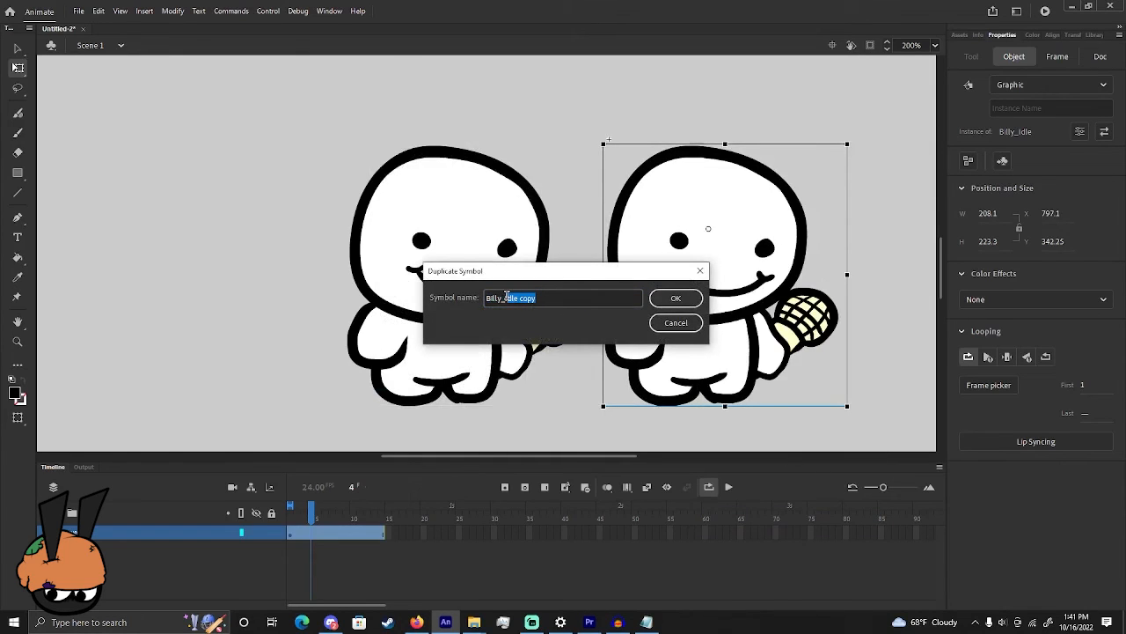
pyautogui.write('do')
pyautogui.press('Return')
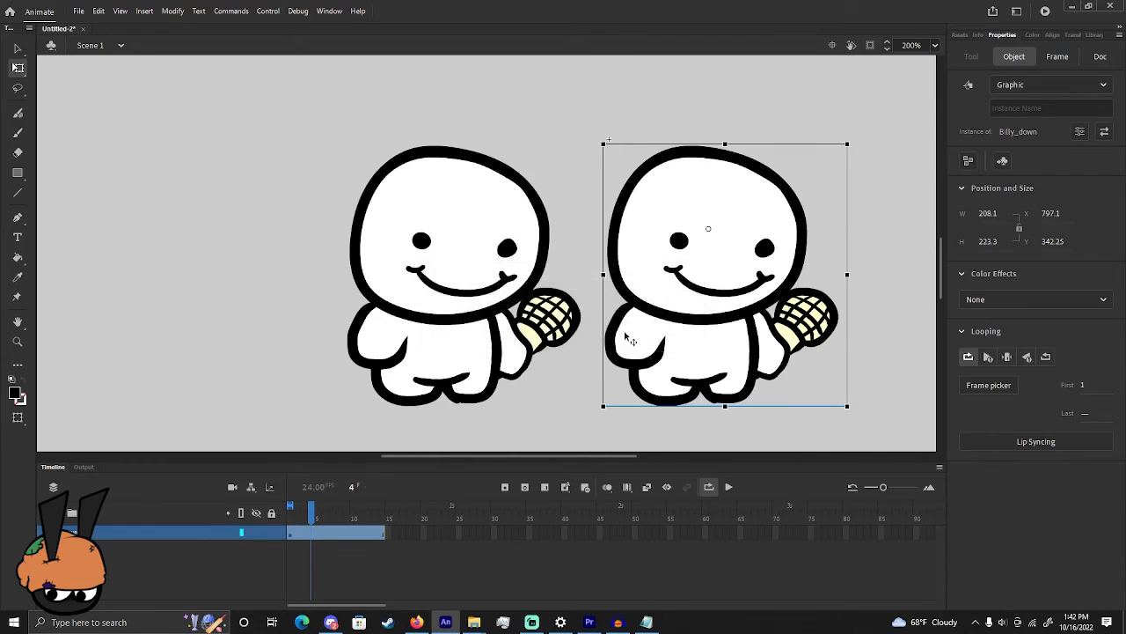
# Open Billy_down for editing and insert keyframes at frame 9 on the free arm and body layers
pyautogui.doubleClick(718, 344)
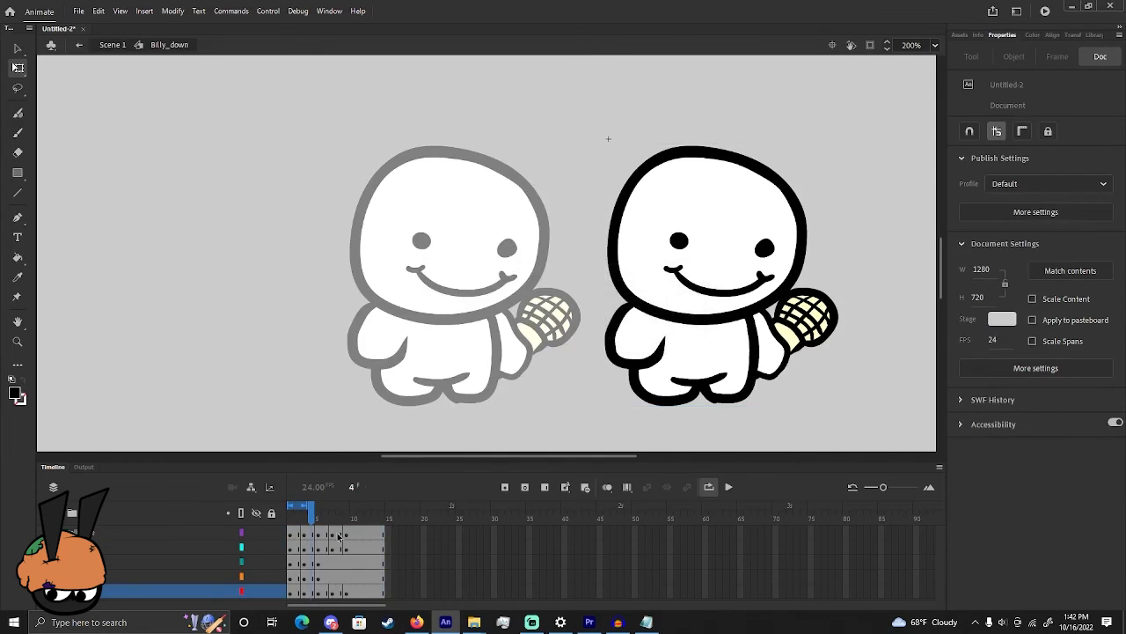
pyautogui.click(345, 564)
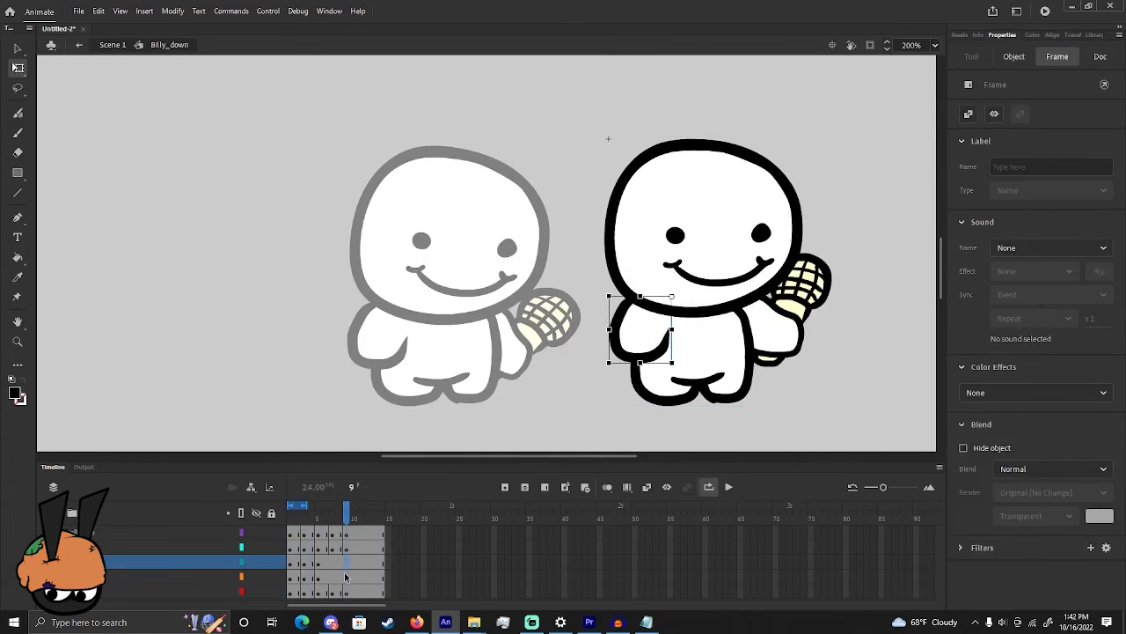
pyautogui.click(345, 577)
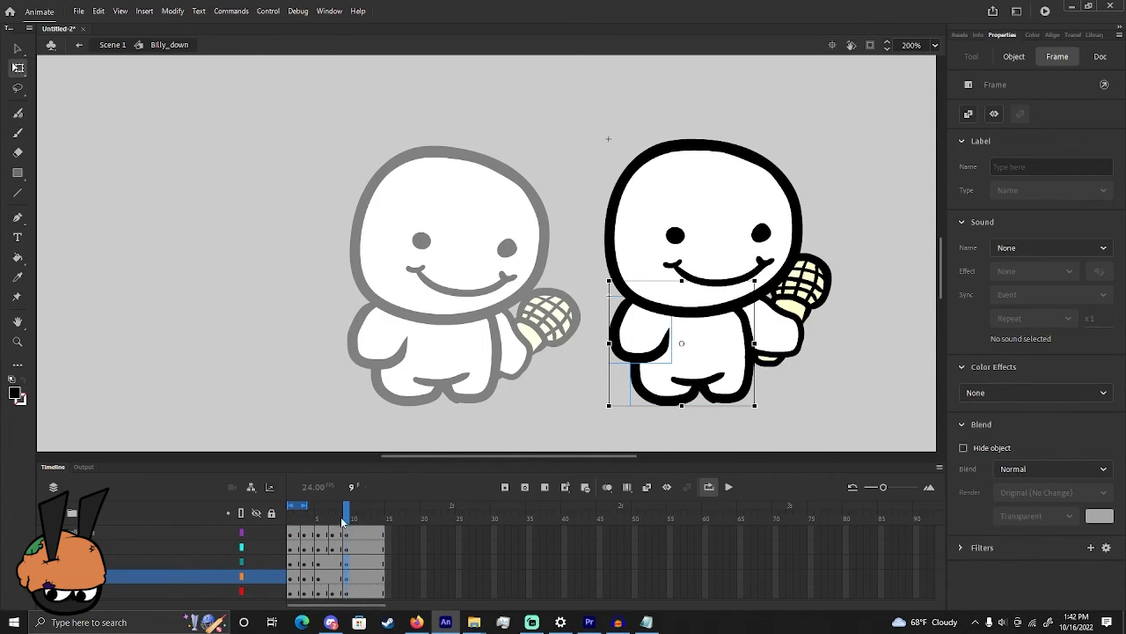
# Remove frames 7 to 14 on all layers of Billy_down
pyautogui.click(333, 519)
pyautogui.moveTo(331, 516)
pyautogui.mouseDown()
pyautogui.moveTo(291, 514)
pyautogui.moveTo(334, 519)
pyautogui.mouseUp()
pyautogui.click(334, 532)
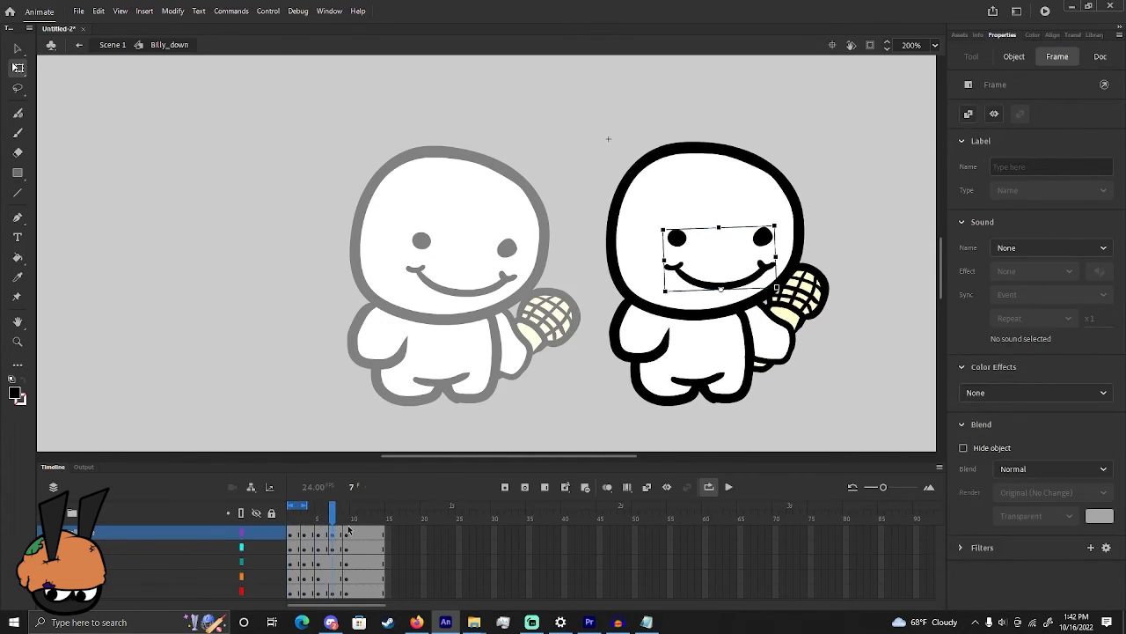
pyautogui.keyDown('shift'); pyautogui.click(382, 595); pyautogui.keyUp('shift')
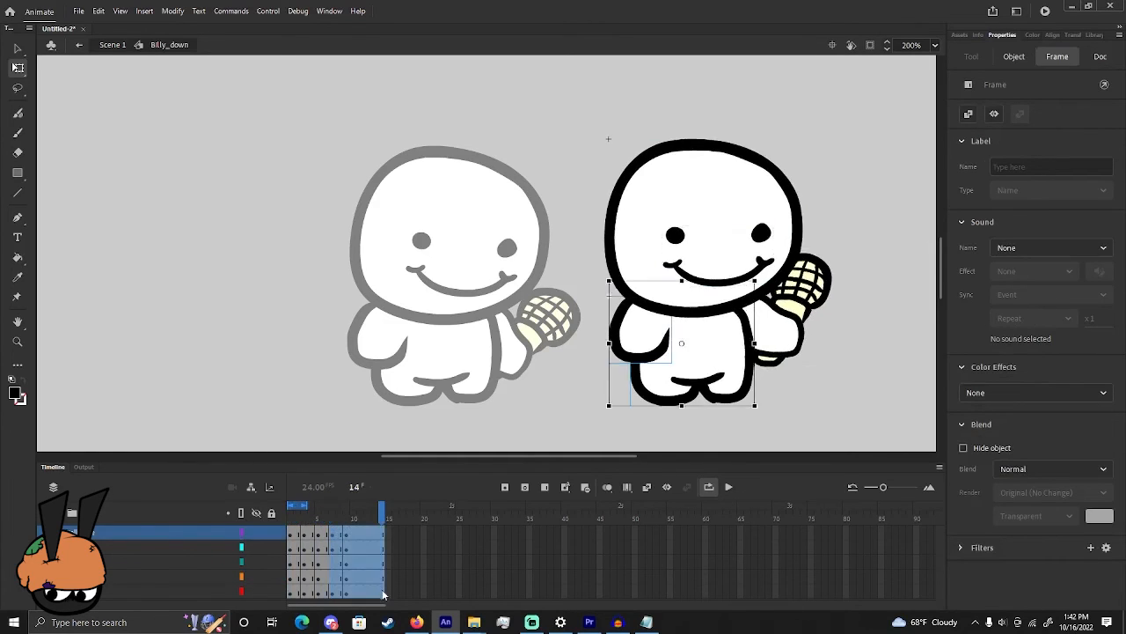
pyautogui.rightClick(356, 537)
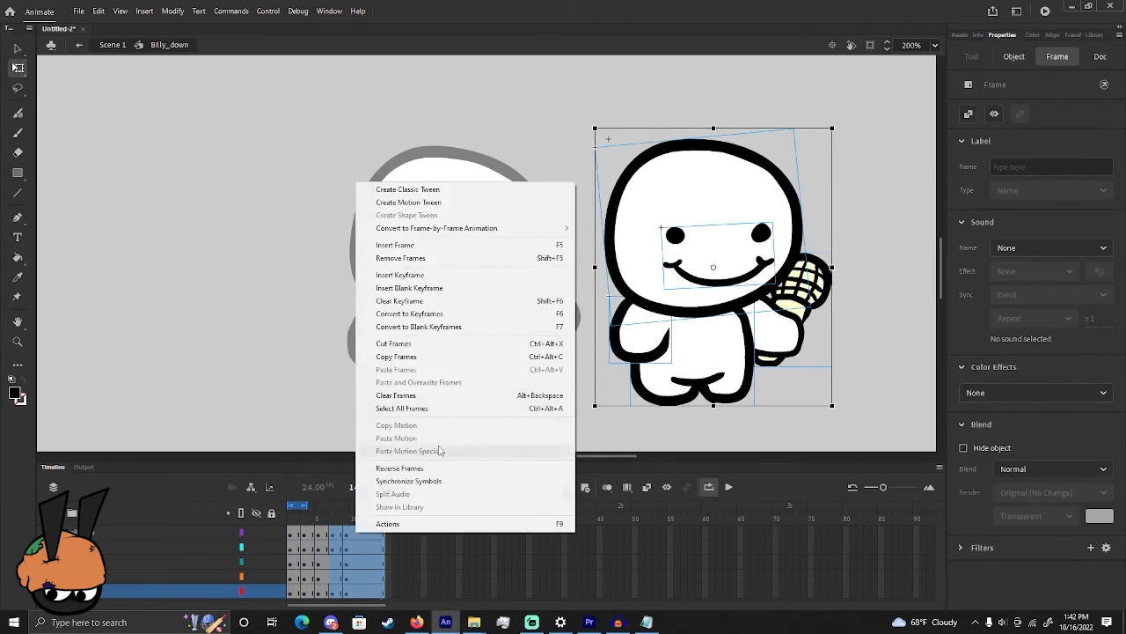
pyautogui.click(480, 260)
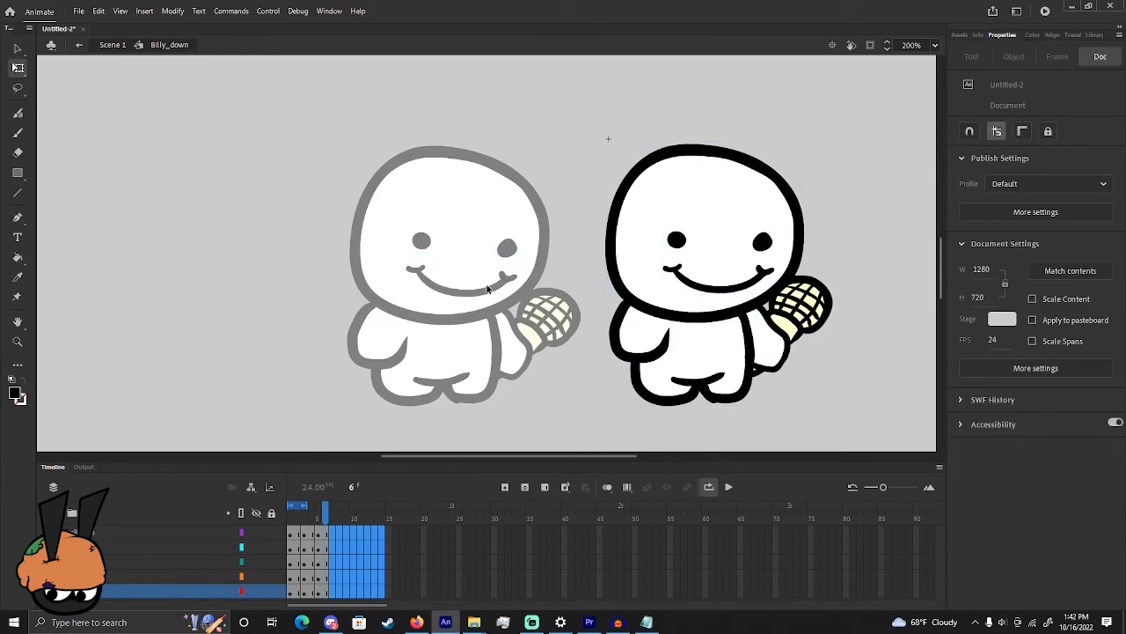
# Extend all Billy_down layers to frame 46 so the last pose is held
pyautogui.hotkey('ctrl', 'z')
pyautogui.press('F5')
pyautogui.press('F5')
pyautogui.press('F5')
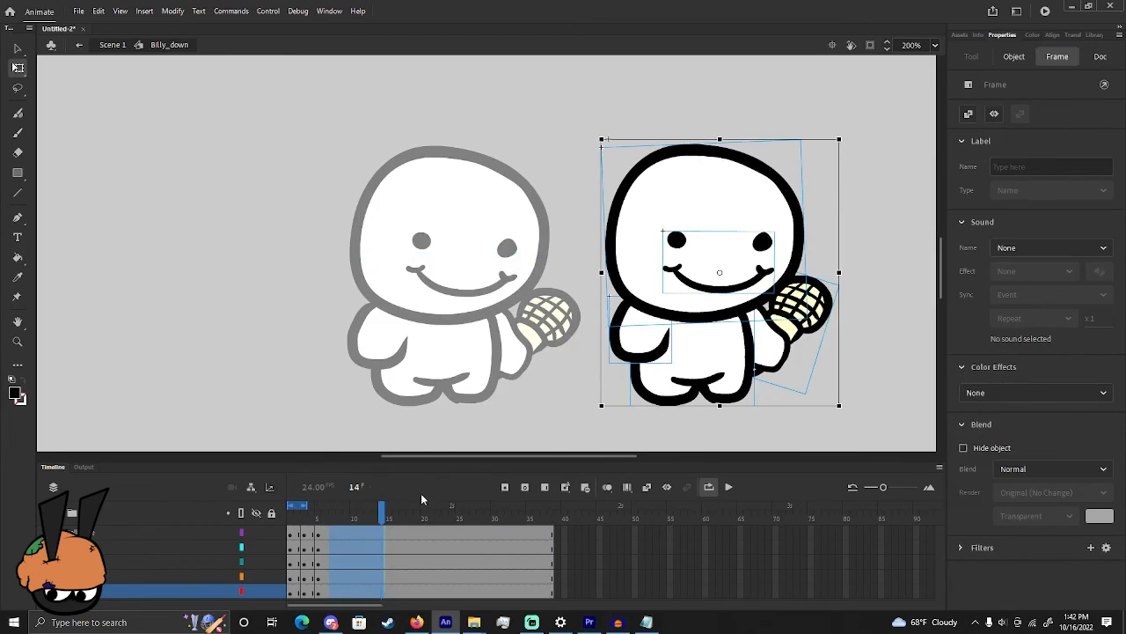
pyautogui.press('F5')
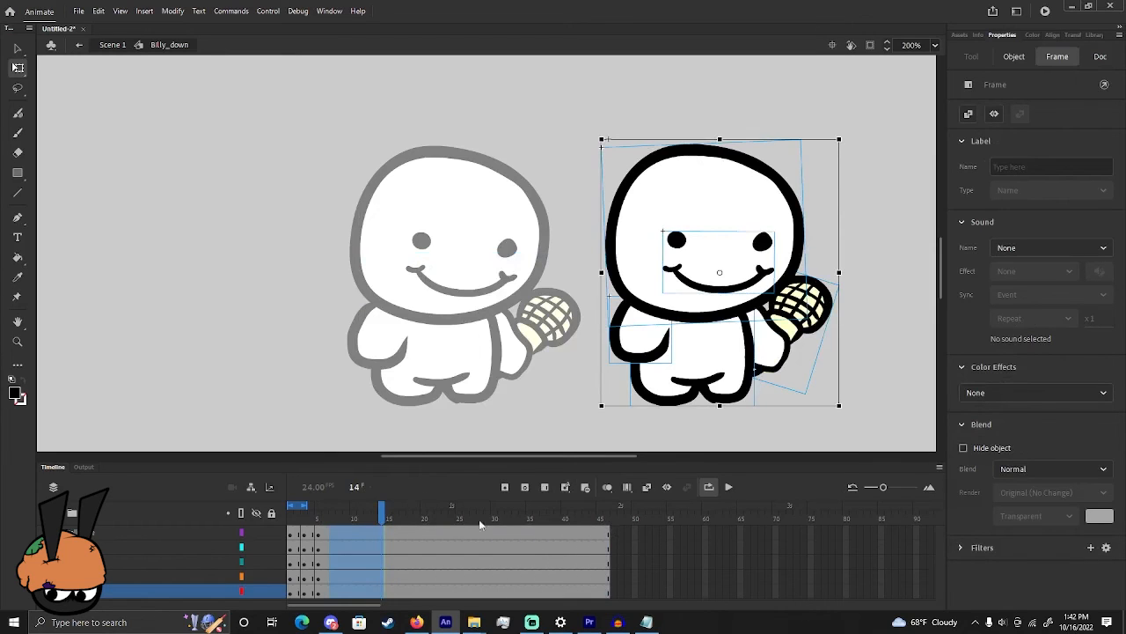
# Set the Billy_down loop range to frames 1 to 9, play the animation, and scrub to frame 7
pyautogui.moveTo(383, 517); pyautogui.dragTo(349, 506)
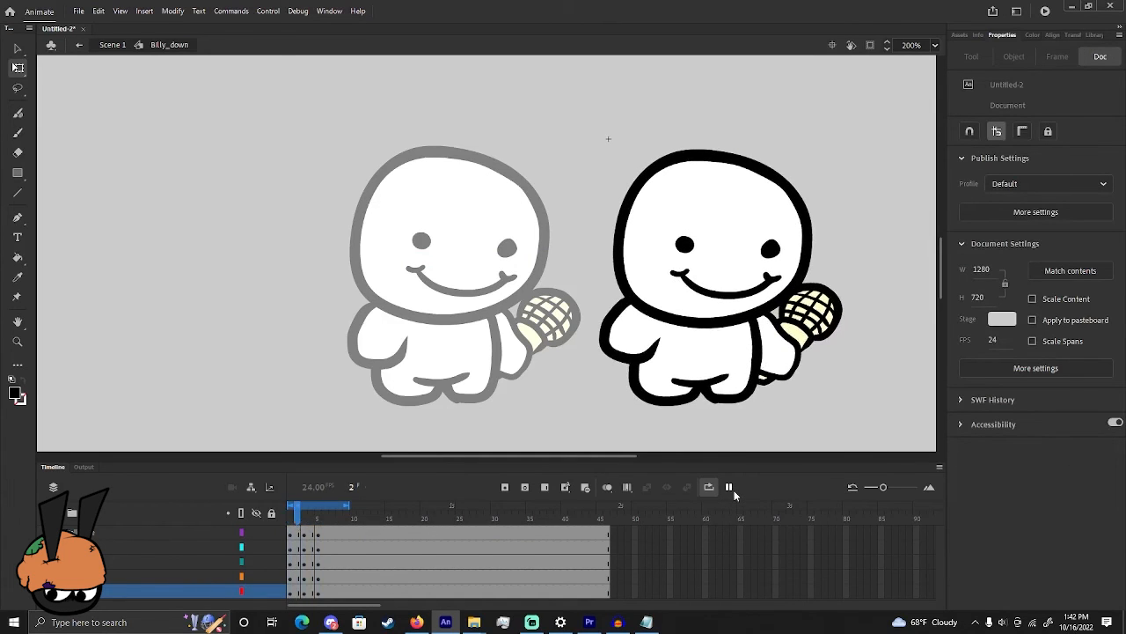
pyautogui.click(728, 487)
pyautogui.click(730, 488)
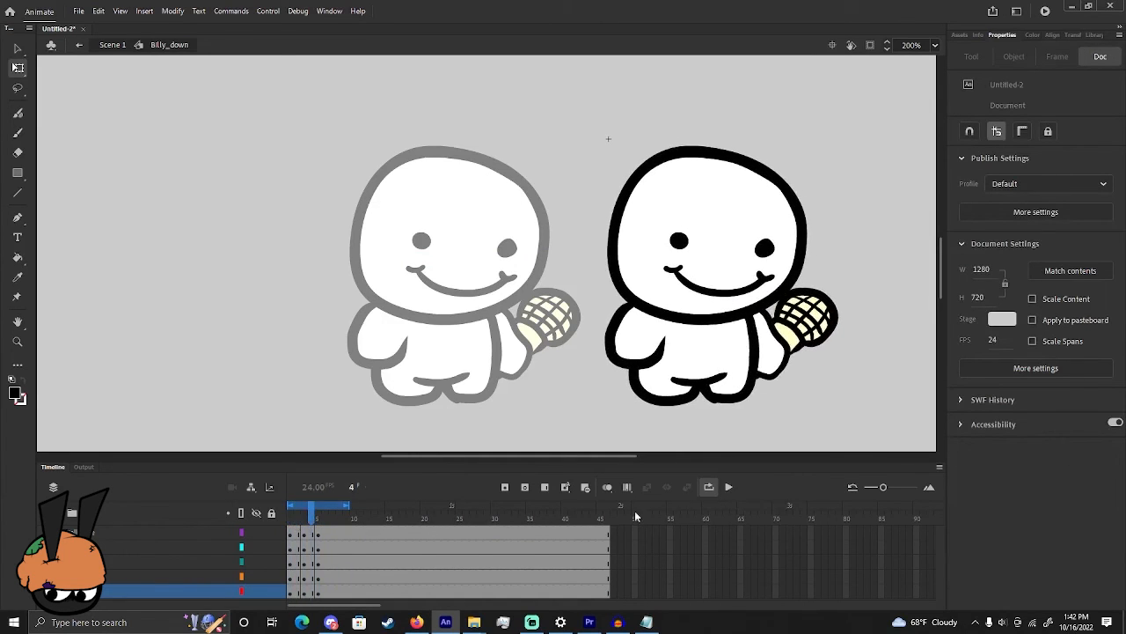
pyautogui.moveTo(314, 518)
pyautogui.mouseDown()
pyautogui.moveTo(293, 519)
pyautogui.moveTo(331, 517)
pyautogui.mouseUp()
# Return to Scene 1, loop frames 1 to 14, and play both characters to compare their motion
pyautogui.doubleClick(400, 448)
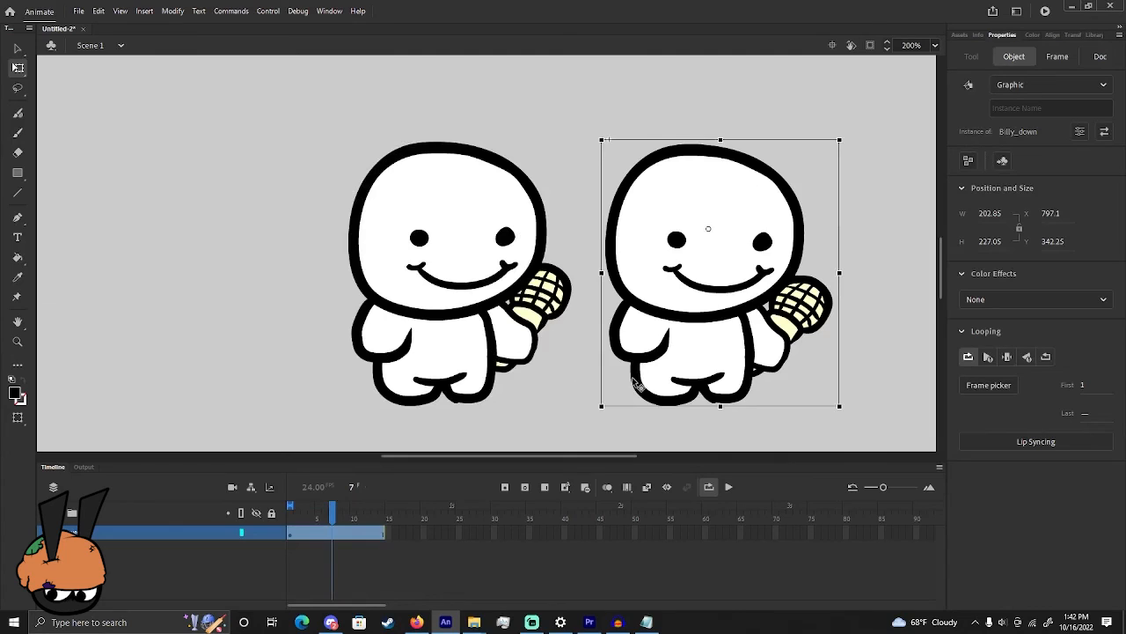
pyautogui.click(542, 412)
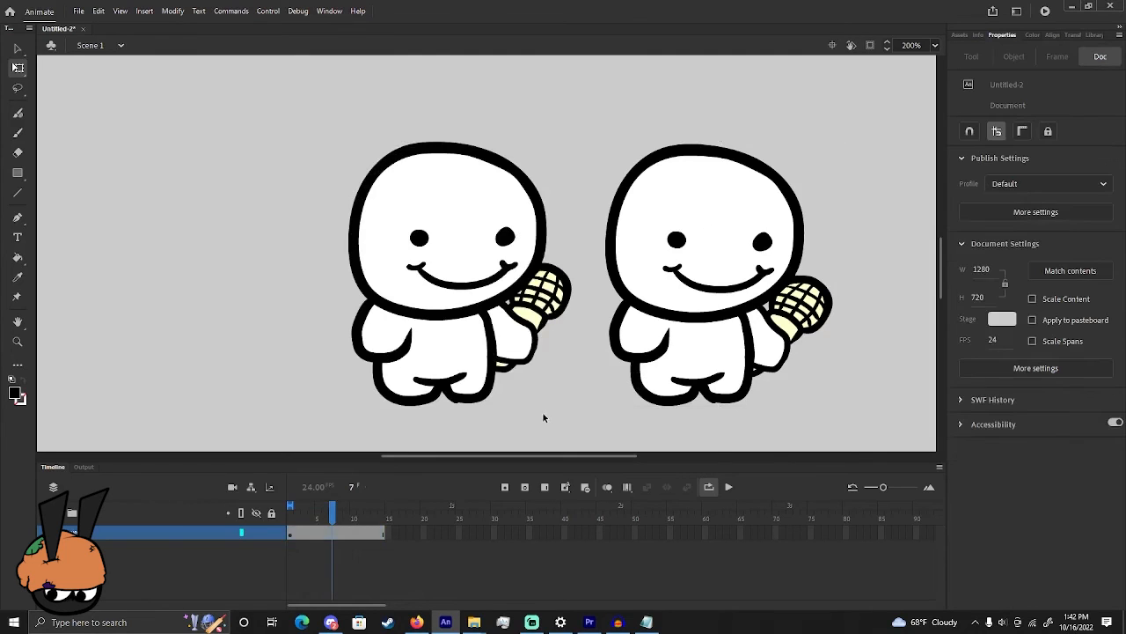
pyautogui.moveTo(293, 505); pyautogui.dragTo(383, 505)
pyautogui.click(296, 519)
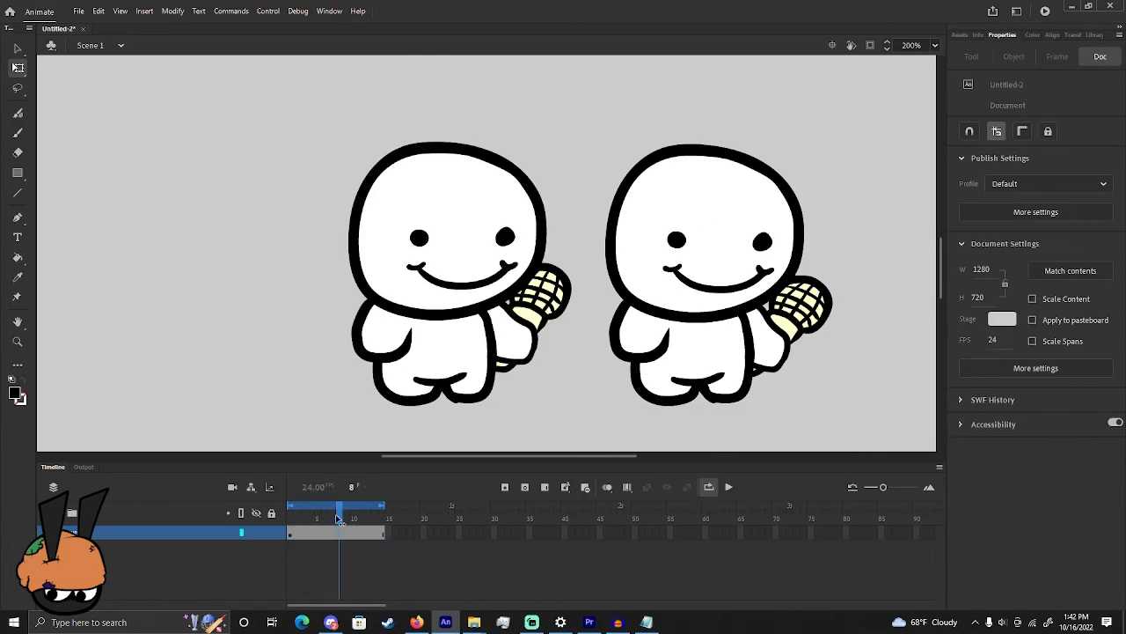
pyautogui.click(728, 487)
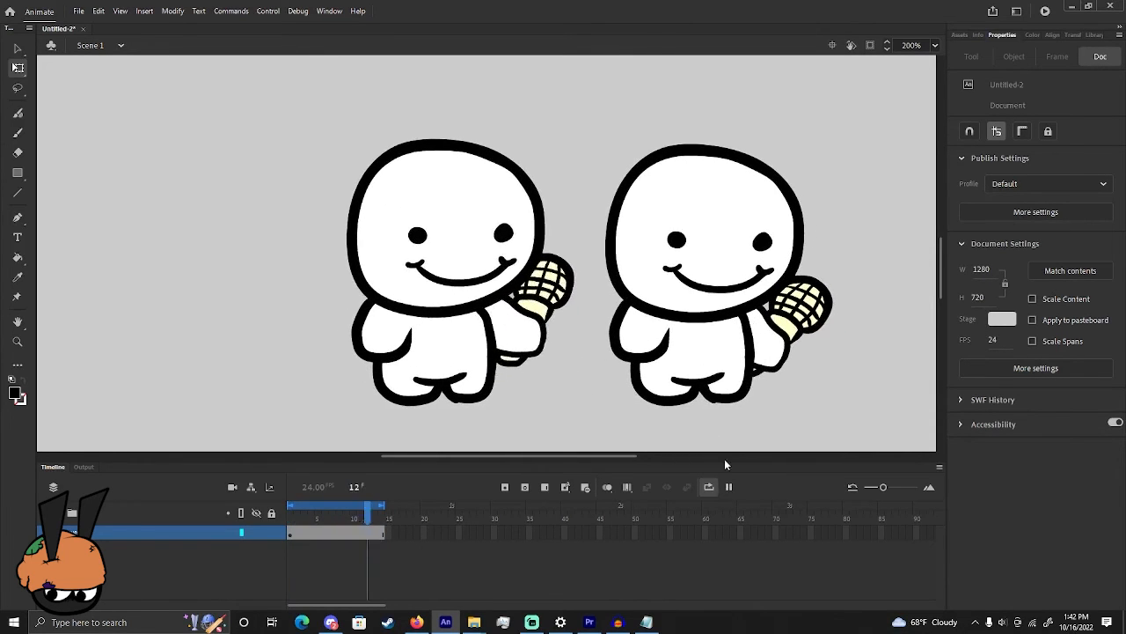
pyautogui.click(728, 488)
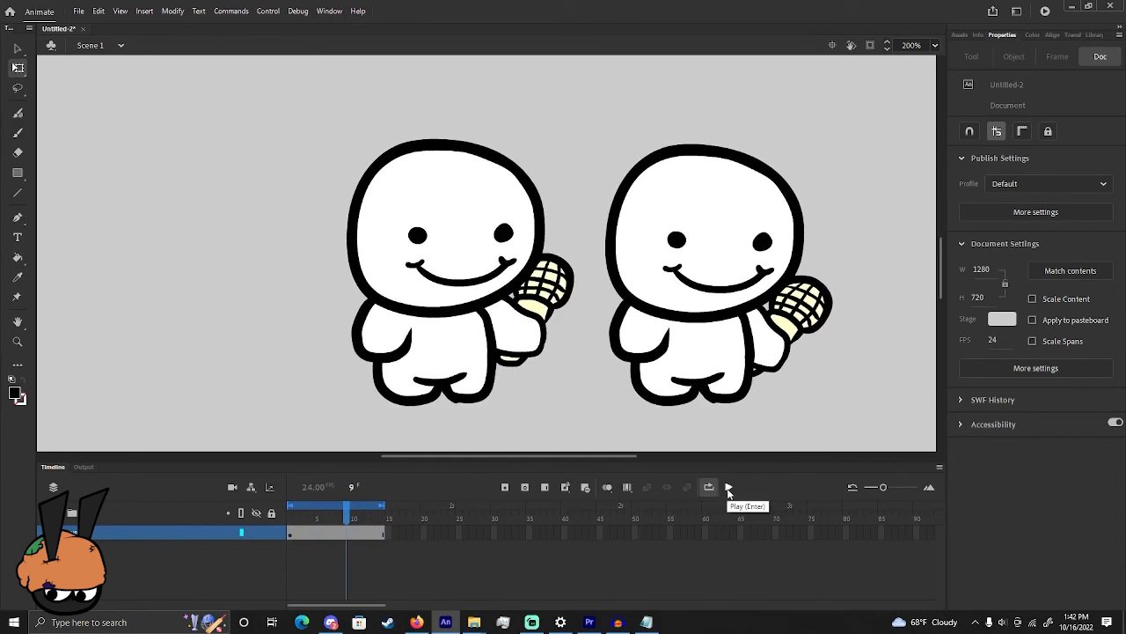
# Open Billy_down and, at frame 2, squash and widen the body and rotate the free arm outward
pyautogui.doubleClick(715, 354)
pyautogui.moveTo(348, 524); pyautogui.dragTo(299, 520)
pyautogui.click(748, 347)
pyautogui.moveTo(701, 287); pyautogui.dragTo(701, 293)
pyautogui.moveTo(764, 358); pyautogui.dragTo(772, 350)
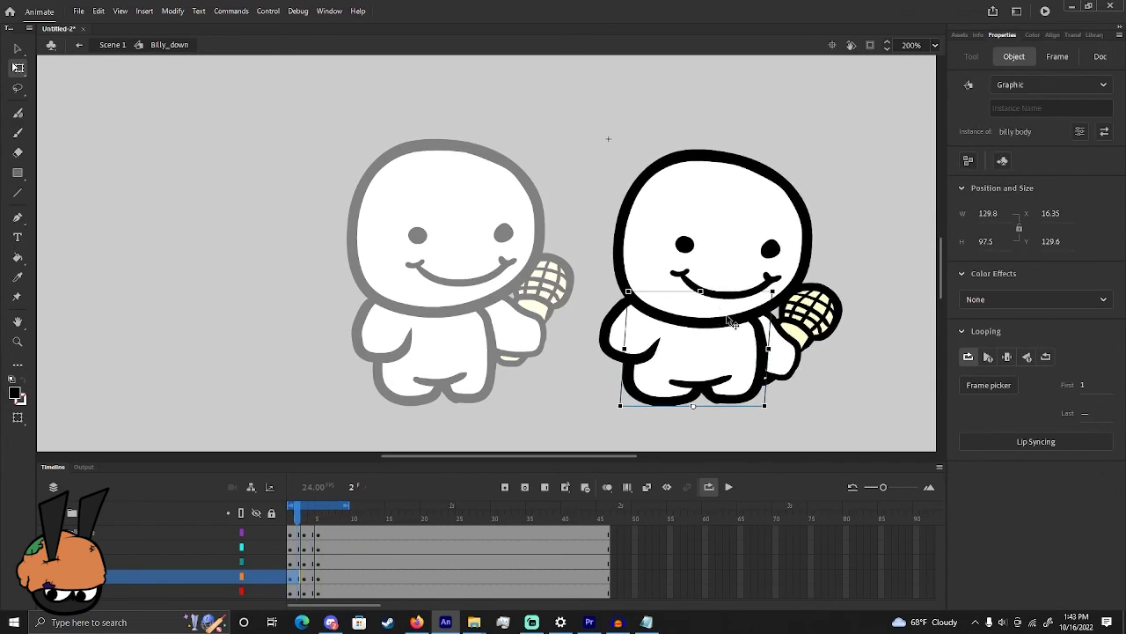
pyautogui.click(621, 324)
pyautogui.moveTo(597, 366); pyautogui.dragTo(621, 346)
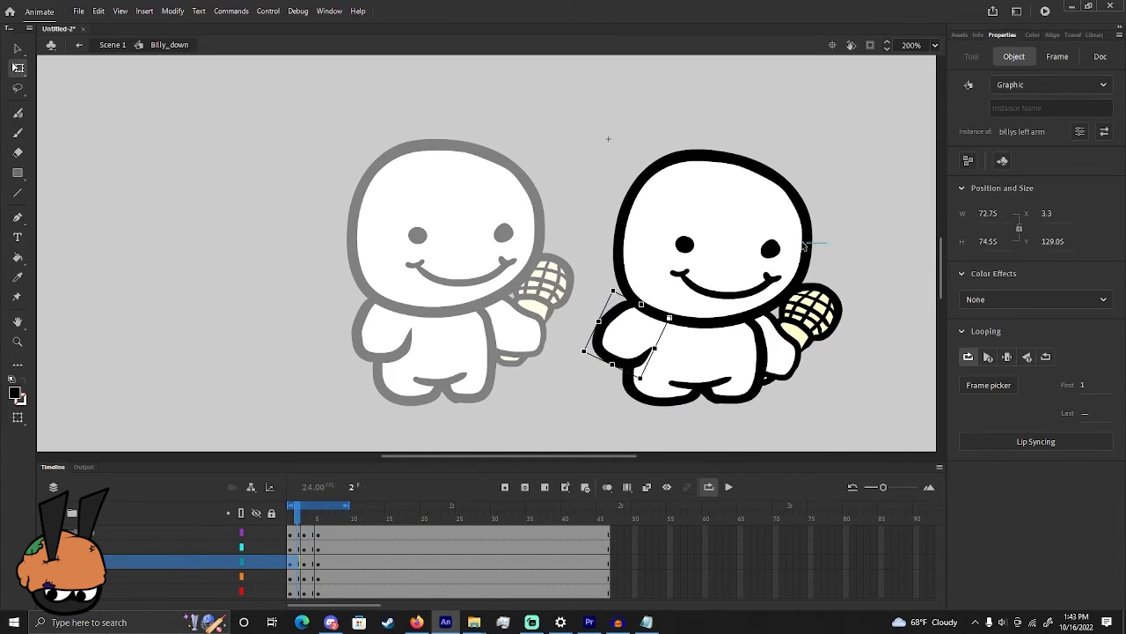
# At frame 2, lower the head and face together and shift the microphone hand down and outward
pyautogui.click(741, 231)
pyautogui.moveTo(741, 231); pyautogui.dragTo(744, 242)
pyautogui.moveTo(805, 345); pyautogui.dragTo(781, 361)
pyautogui.hotkey('ctrl', 'z')
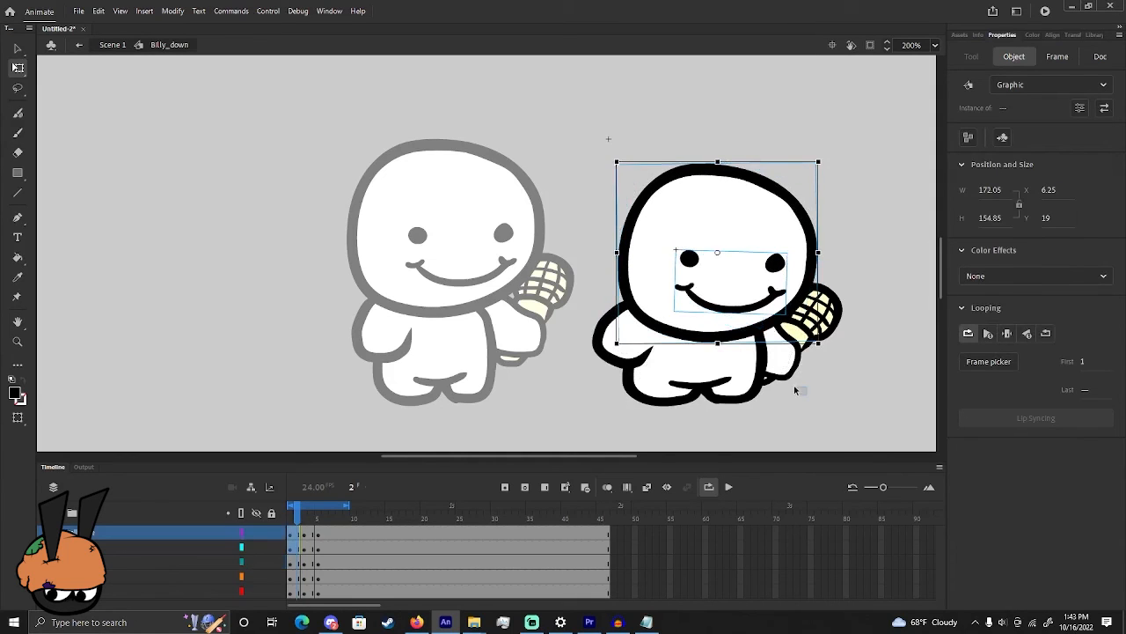
pyautogui.moveTo(776, 348); pyautogui.dragTo(788, 361)
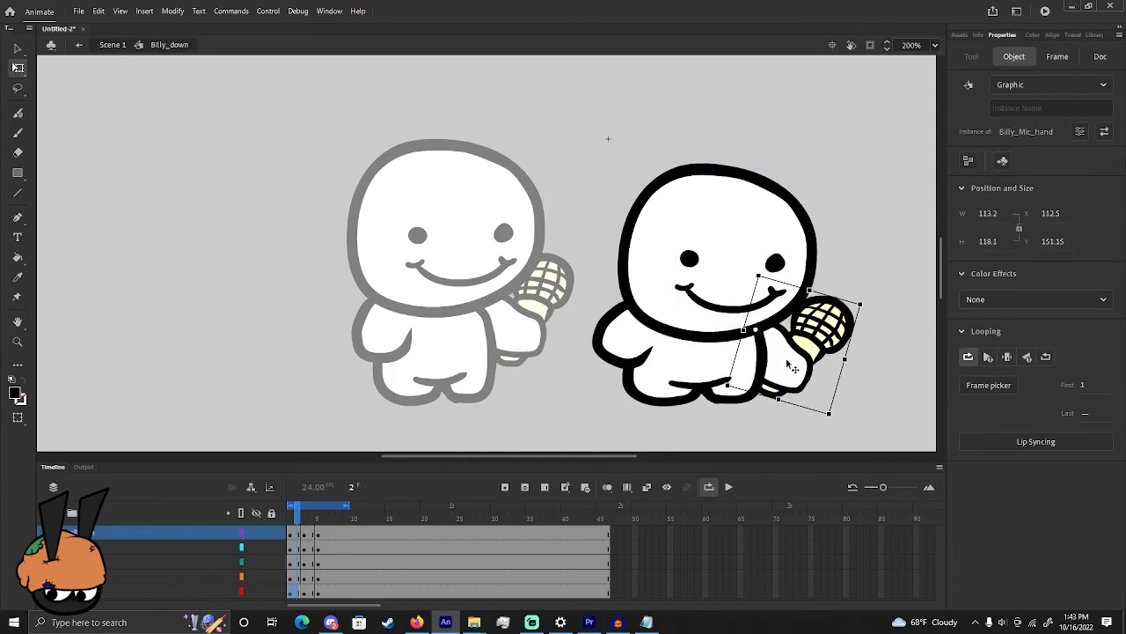
pyautogui.click(880, 361)
# At frame 3, squash and widen the body slightly and reposition the free arm against it
pyautogui.click(304, 518)
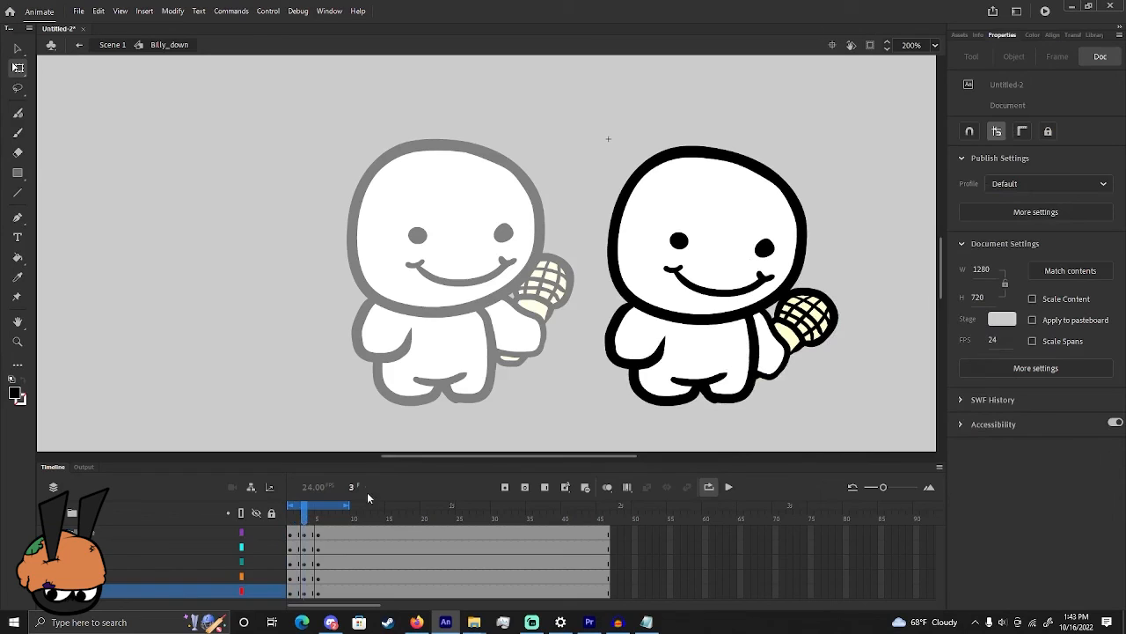
pyautogui.click(666, 371)
pyautogui.moveTo(697, 280); pyautogui.dragTo(697, 291)
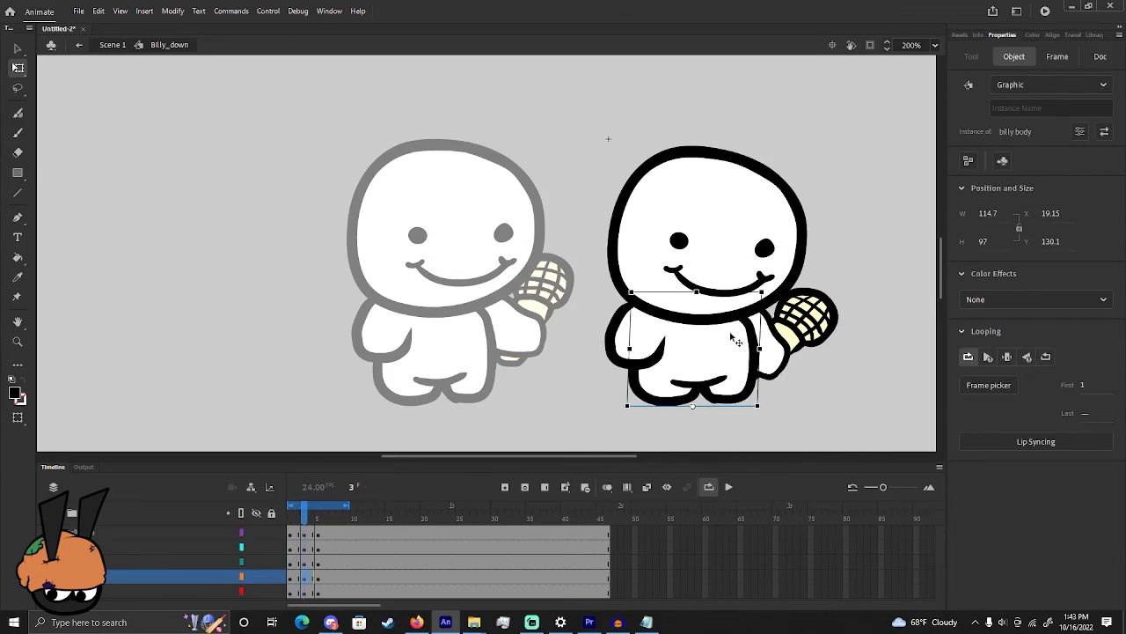
pyautogui.moveTo(759, 349); pyautogui.dragTo(766, 348)
pyautogui.click(601, 342)
pyautogui.click(616, 343)
pyautogui.moveTo(602, 374); pyautogui.dragTo(616, 356)
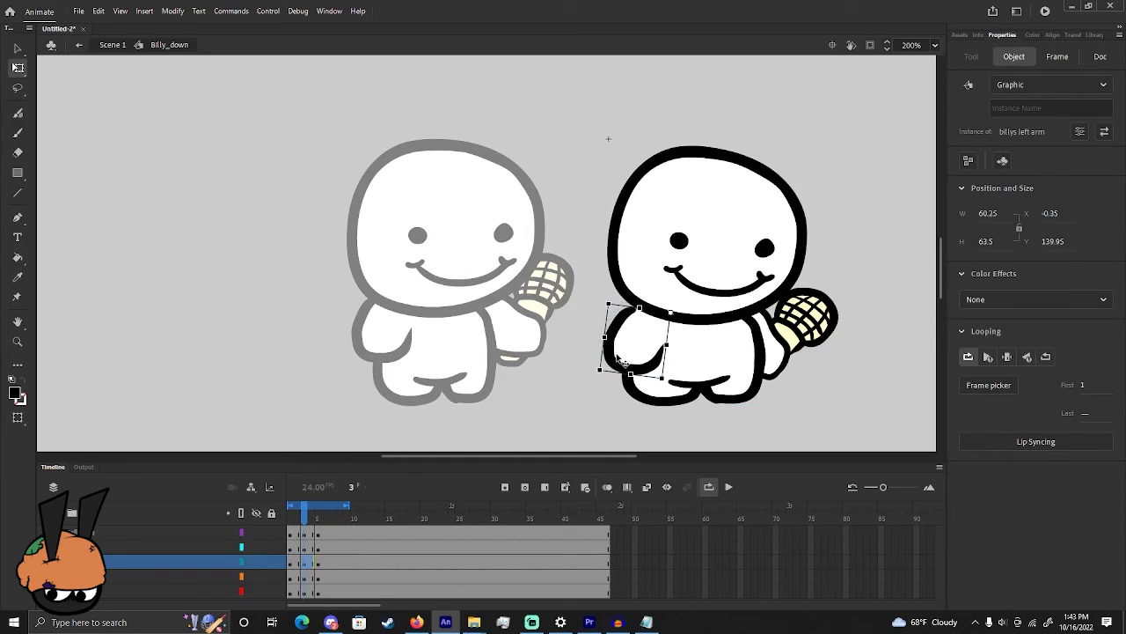
# At frame 3, adjust the microphone hand and lower the head and face slightly to follow the body
pyautogui.click(805, 363)
pyautogui.moveTo(807, 418); pyautogui.dragTo(774, 365)
pyautogui.click(835, 227)
pyautogui.click(753, 232)
pyautogui.moveTo(752, 230); pyautogui.dragTo(751, 237)
pyautogui.click(563, 379)
# At frame 2, move the microphone hand closer to the body at X 106.5, Y 144.25
pyautogui.moveTo(308, 516); pyautogui.dragTo(299, 515)
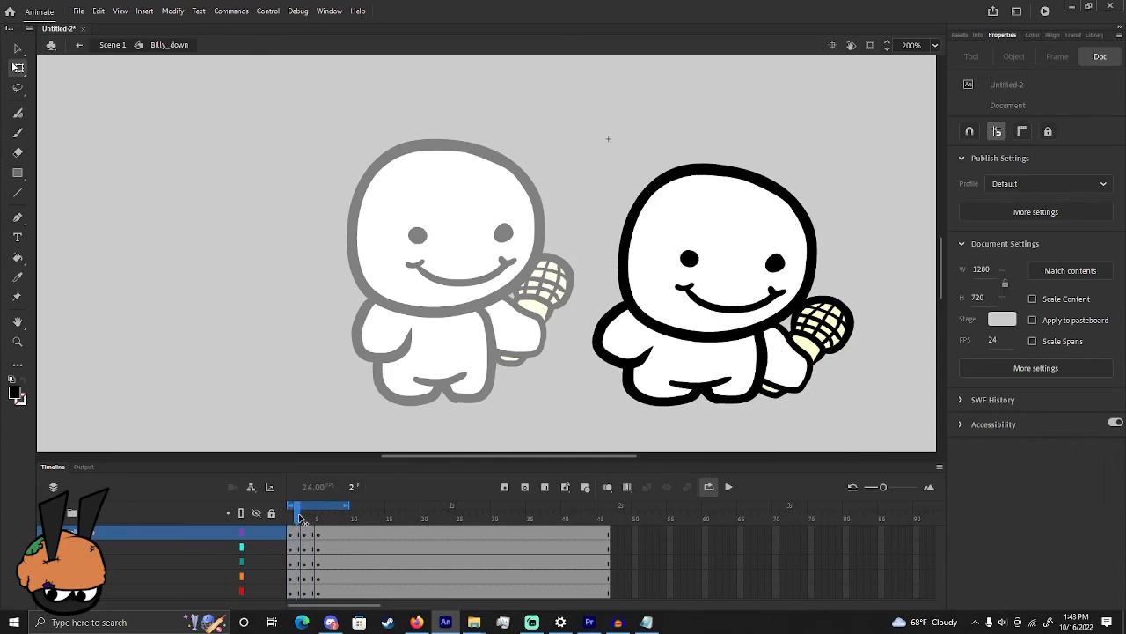
pyautogui.moveTo(795, 377); pyautogui.dragTo(789, 370)
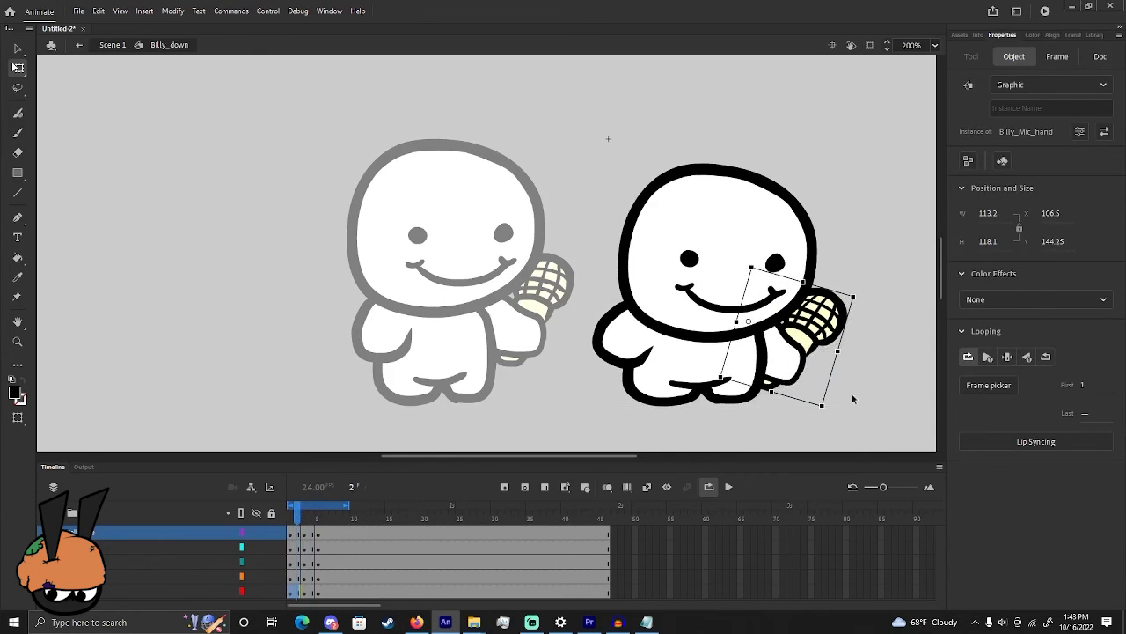
pyautogui.click(852, 399)
pyautogui.moveTo(300, 516); pyautogui.dragTo(321, 522)
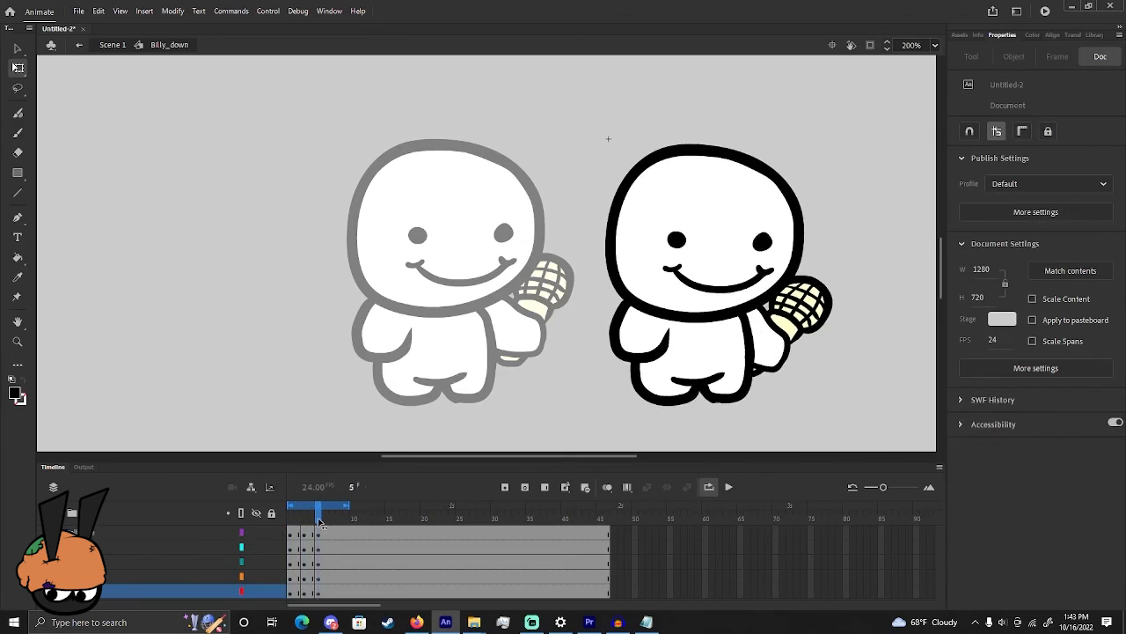
pyautogui.click(675, 374)
pyautogui.moveTo(323, 521); pyautogui.dragTo(295, 519)
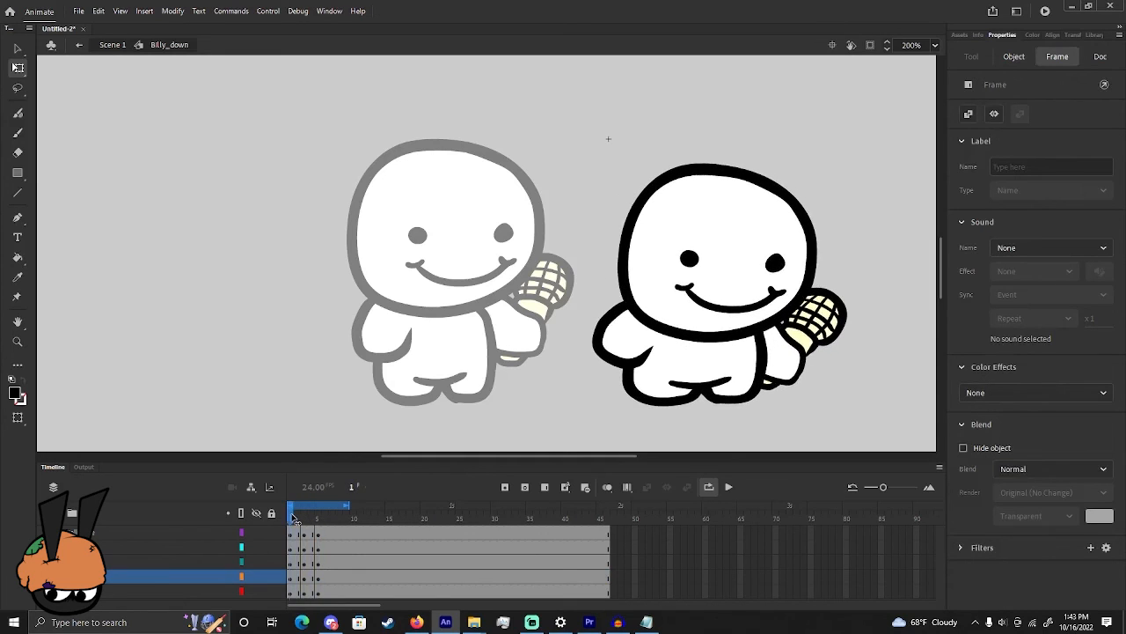
pyautogui.click(697, 303)
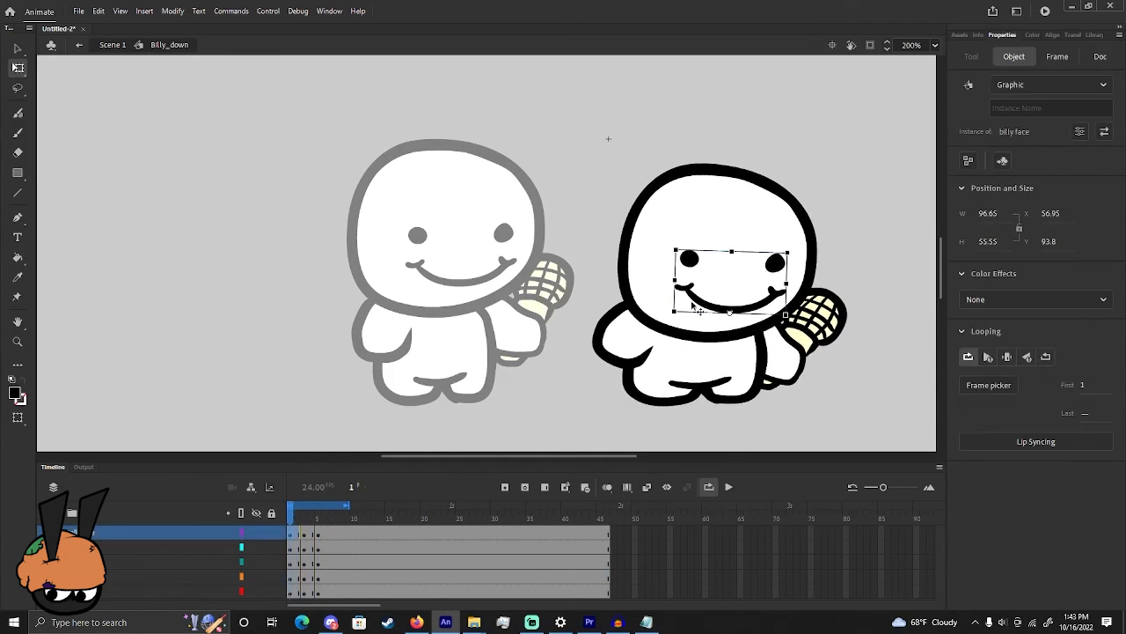
# Duplicate the face symbol at frame 5 under the name billy face down
pyautogui.click(324, 521)
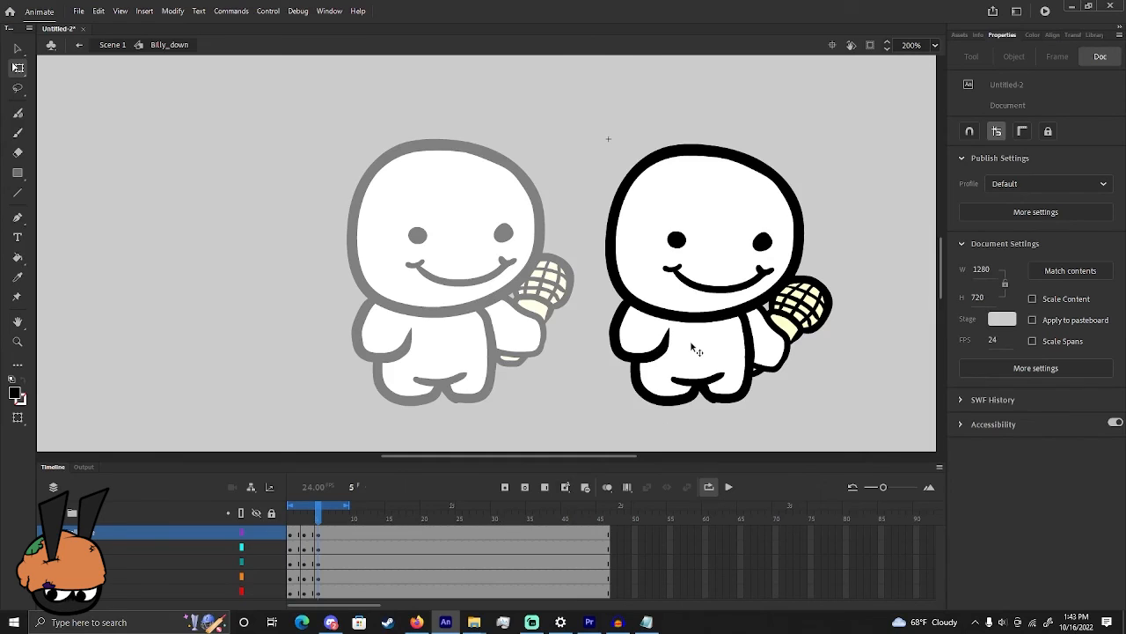
pyautogui.rightClick(683, 283)
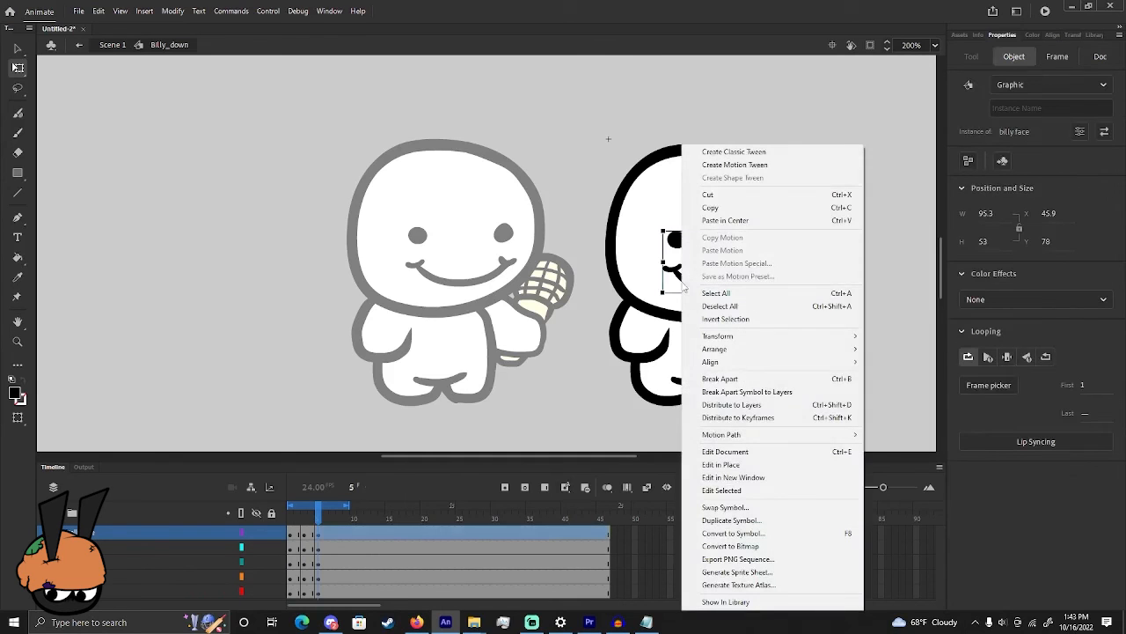
pyautogui.click(775, 527)
pyautogui.moveTo(541, 300)
pyautogui.mouseDown()
pyautogui.moveTo(500, 299)
pyautogui.moveTo(519, 298)
pyautogui.mouseUp()
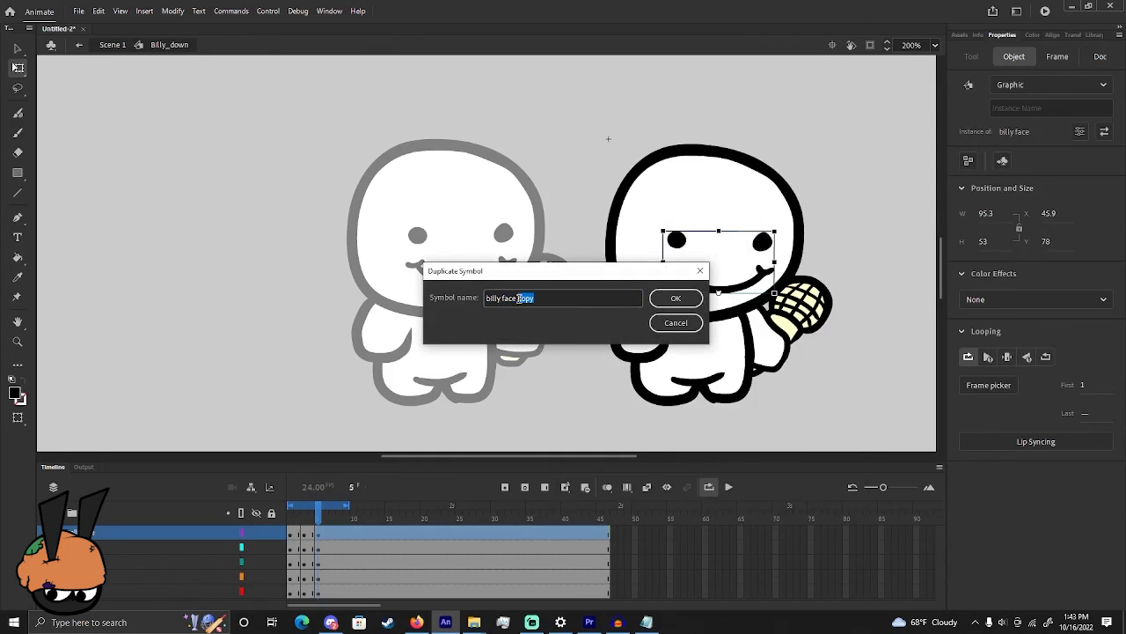
pyautogui.write('dwo')
pyautogui.press('Return')
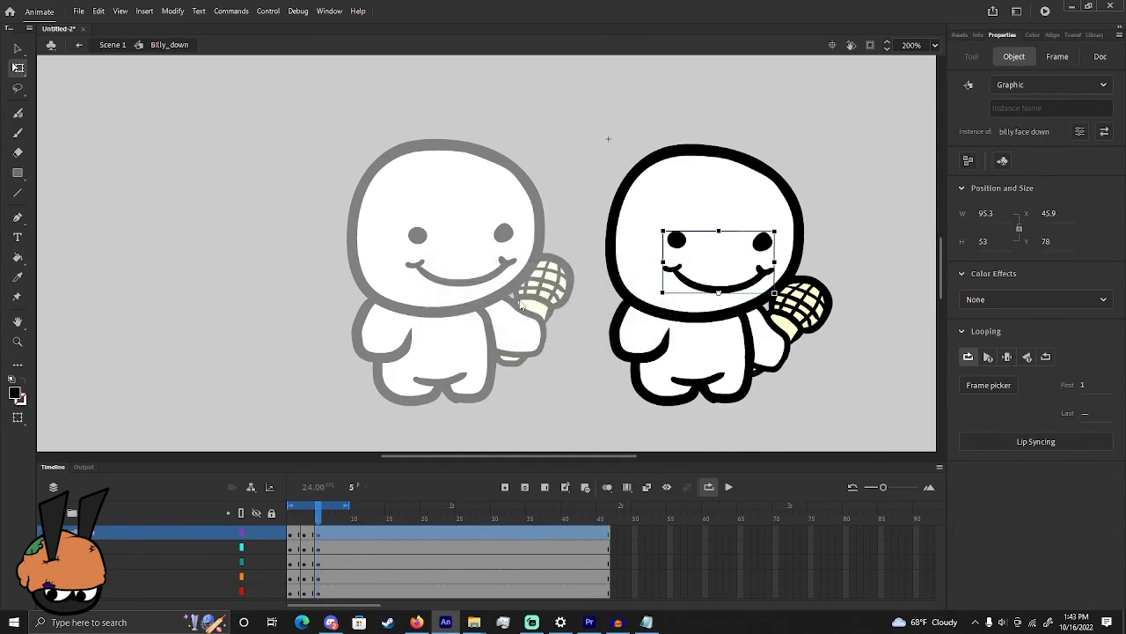
# Open billy face down for editing and delete the smiling mouth
pyautogui.doubleClick(699, 284)
pyautogui.doubleClick(337, 290)
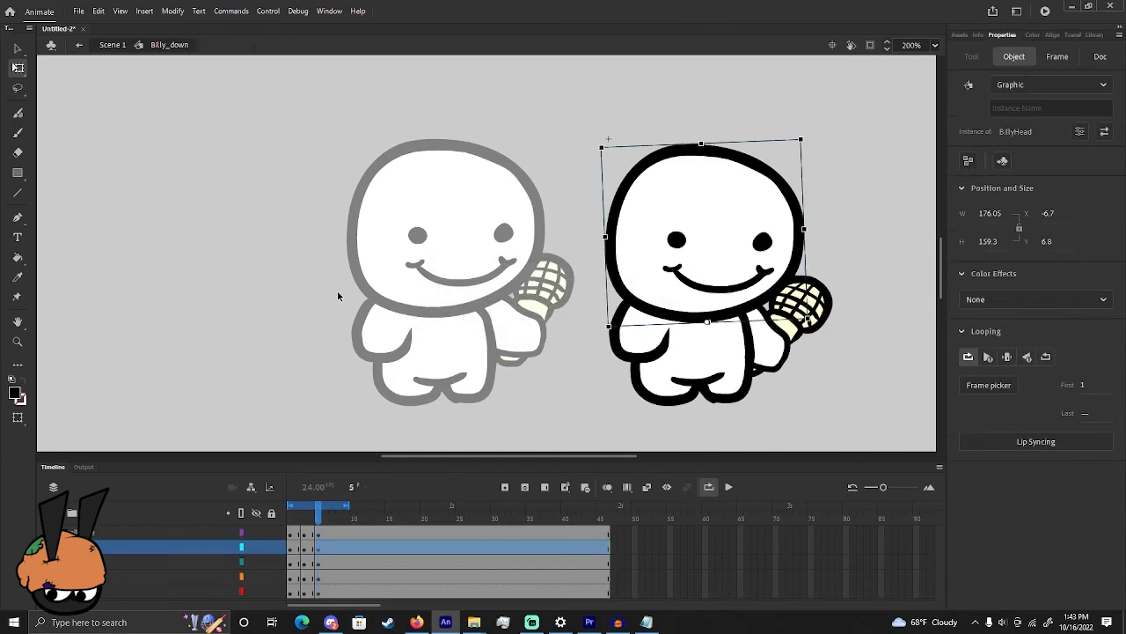
pyautogui.doubleClick(689, 285)
pyautogui.hotkey('ctrl', '=')
pyautogui.hotkey('ctrl', '=')
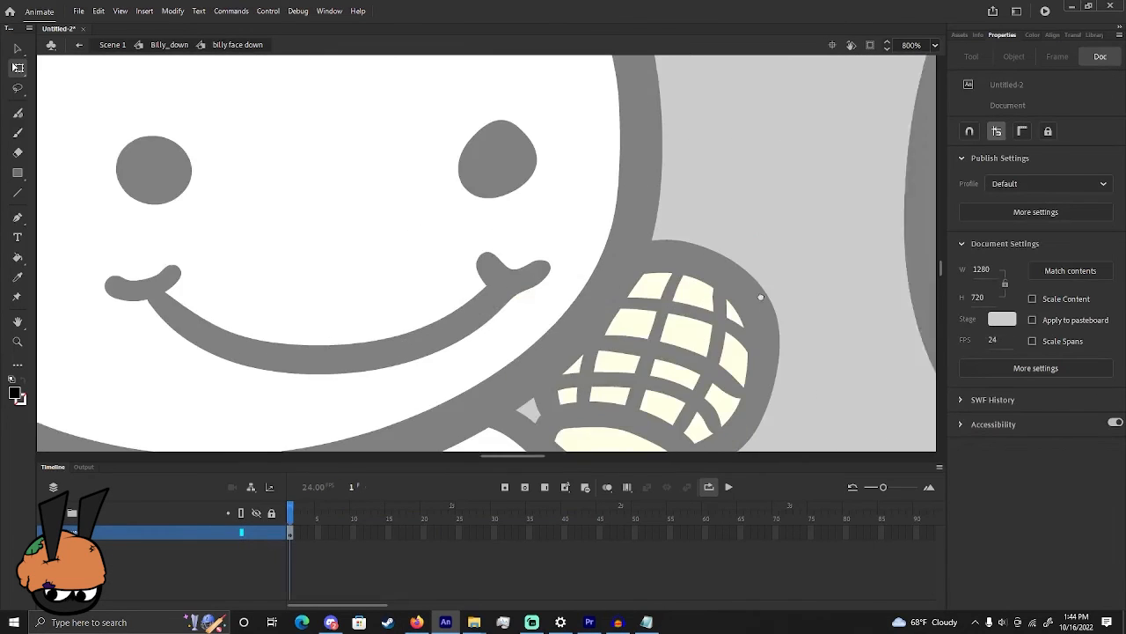
pyautogui.hotkey('ctrl', '-')
pyautogui.moveTo(844, 291); pyautogui.dragTo(510, 281)
pyautogui.moveTo(640, 307); pyautogui.dragTo(576, 314)
pyautogui.click(579, 319)
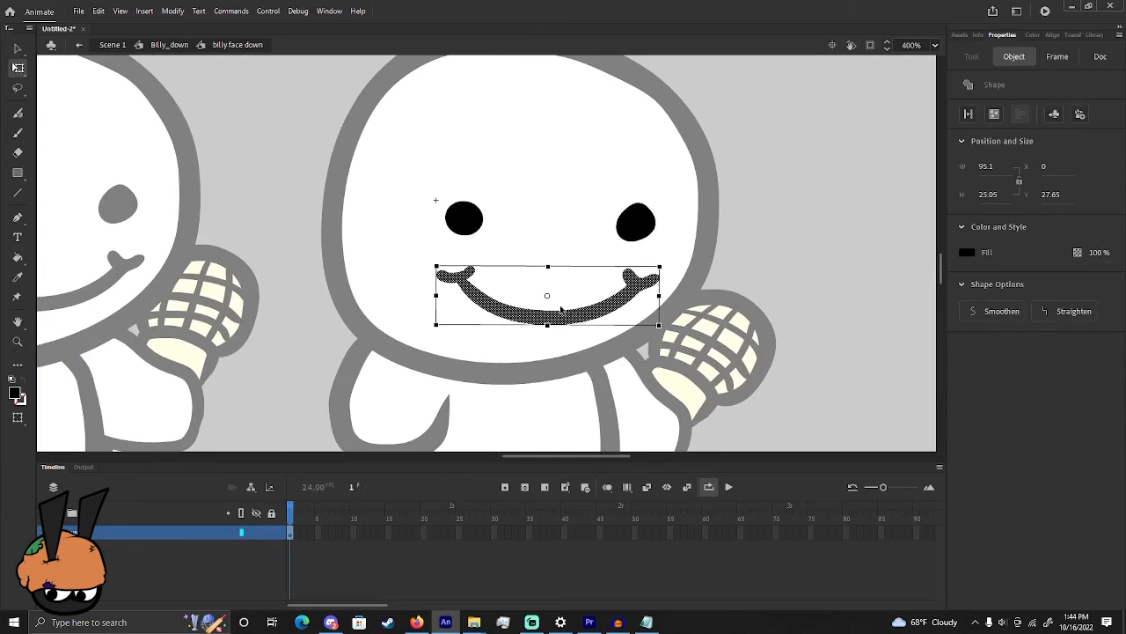
pyautogui.press('Delete')
# Draw a tall oval open-mouth outline in black with the Classic Brush at size 9, below and between the eyes
pyautogui.click(17, 133)
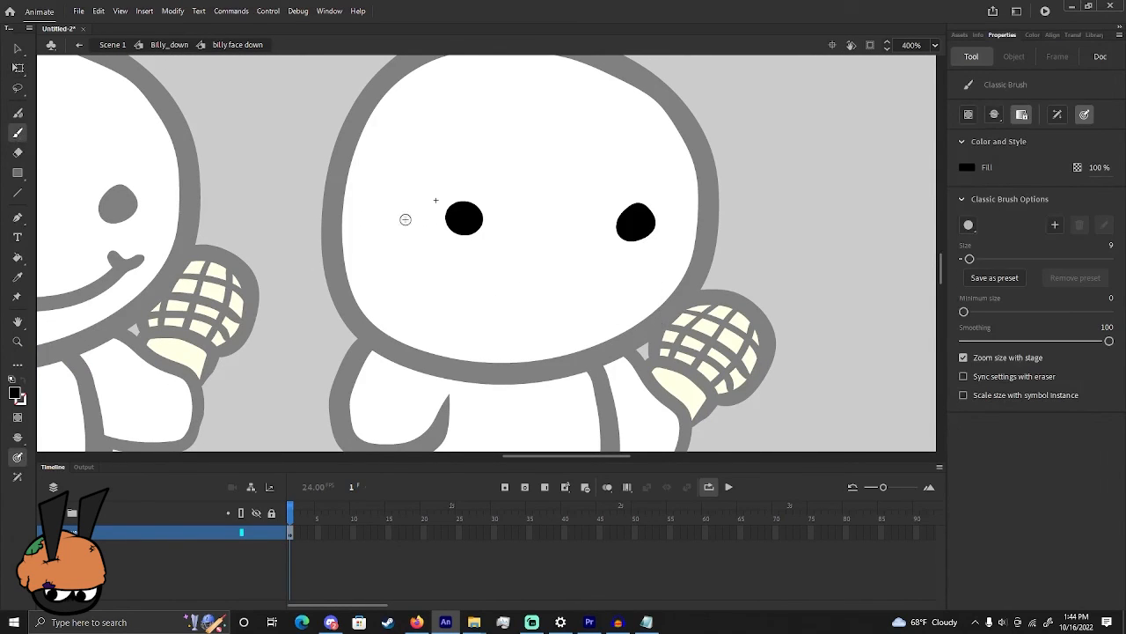
pyautogui.moveTo(521, 293)
pyautogui.mouseDown()
pyautogui.moveTo(539, 362)
pyautogui.moveTo(534, 287)
pyautogui.mouseUp()
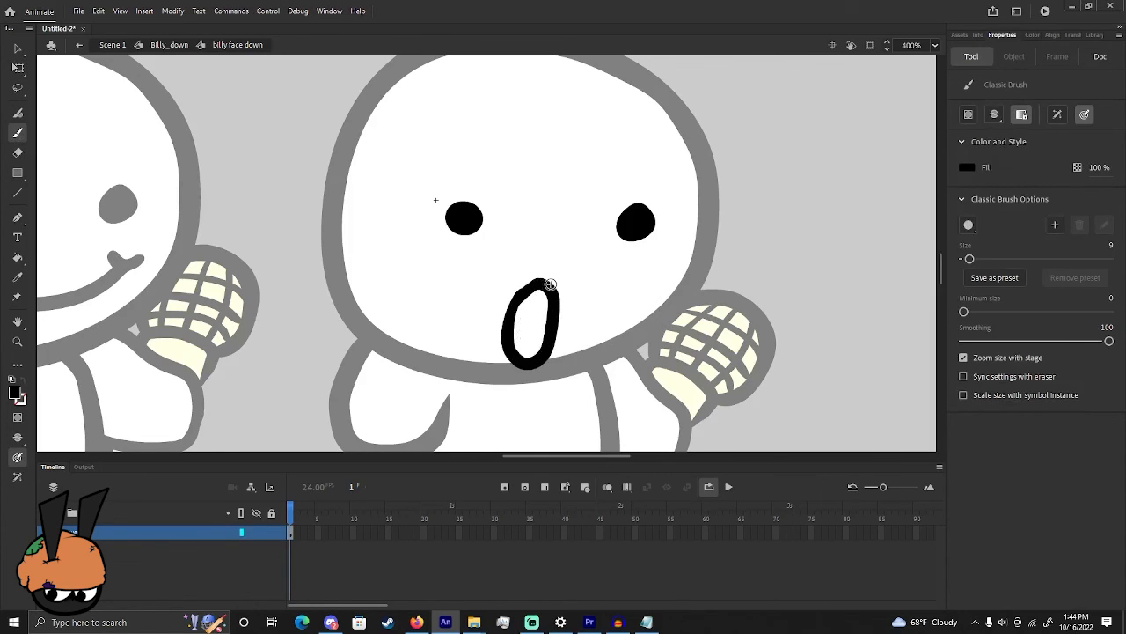
# Try filling the mouth interior with the black sampled from the eye, and undo that fill
pyautogui.click(18, 276)
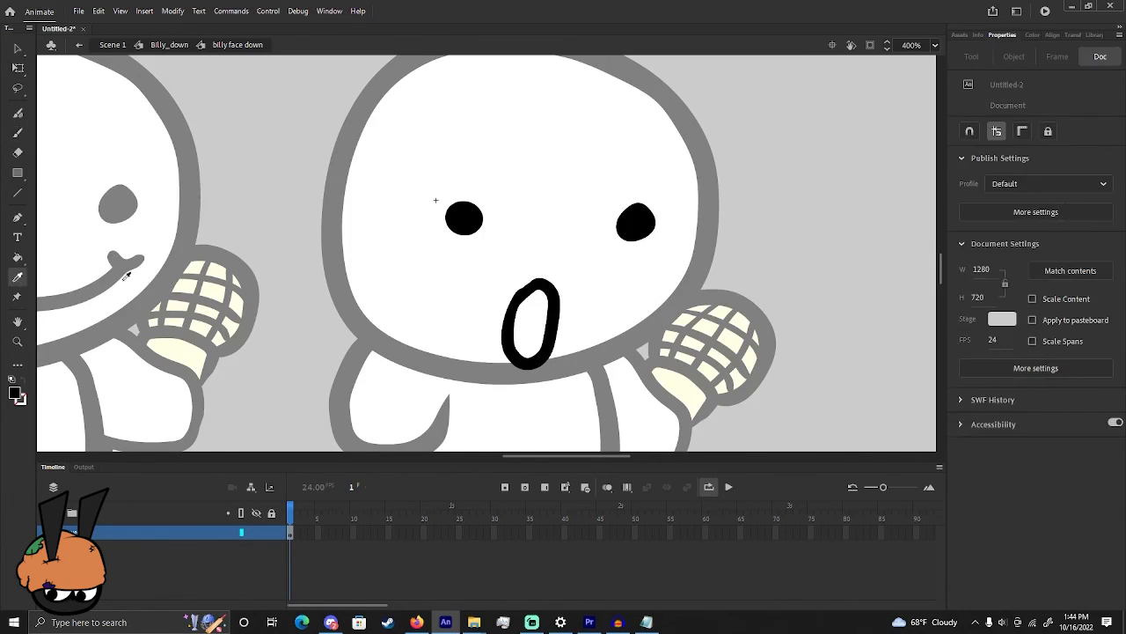
pyautogui.click(471, 215)
pyautogui.click(536, 333)
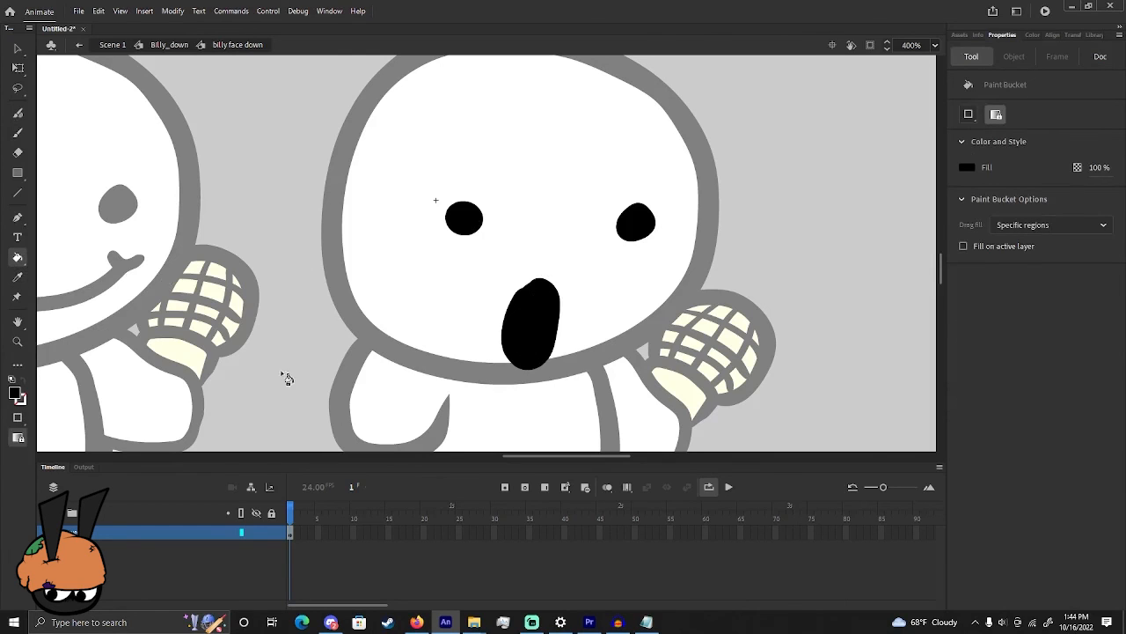
pyautogui.click(17, 49)
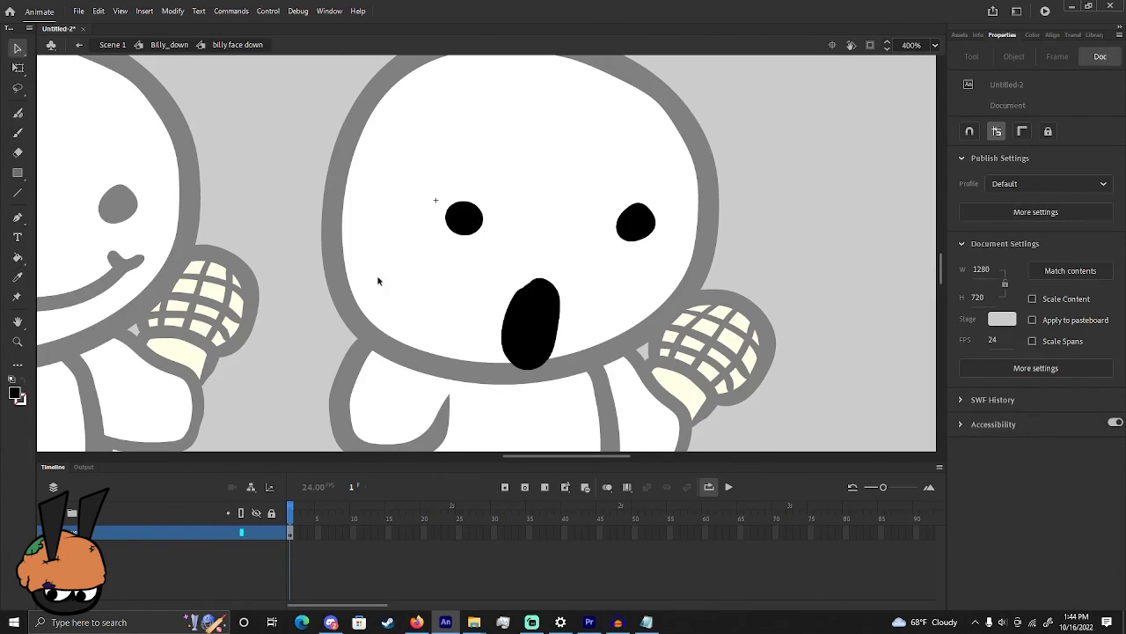
pyautogui.hotkey('ctrl', 'z')
# Fill the mouth interior with dark gray #333333 using the Paint Bucket and return to the Billy_down symbol
pyautogui.click(15, 394)
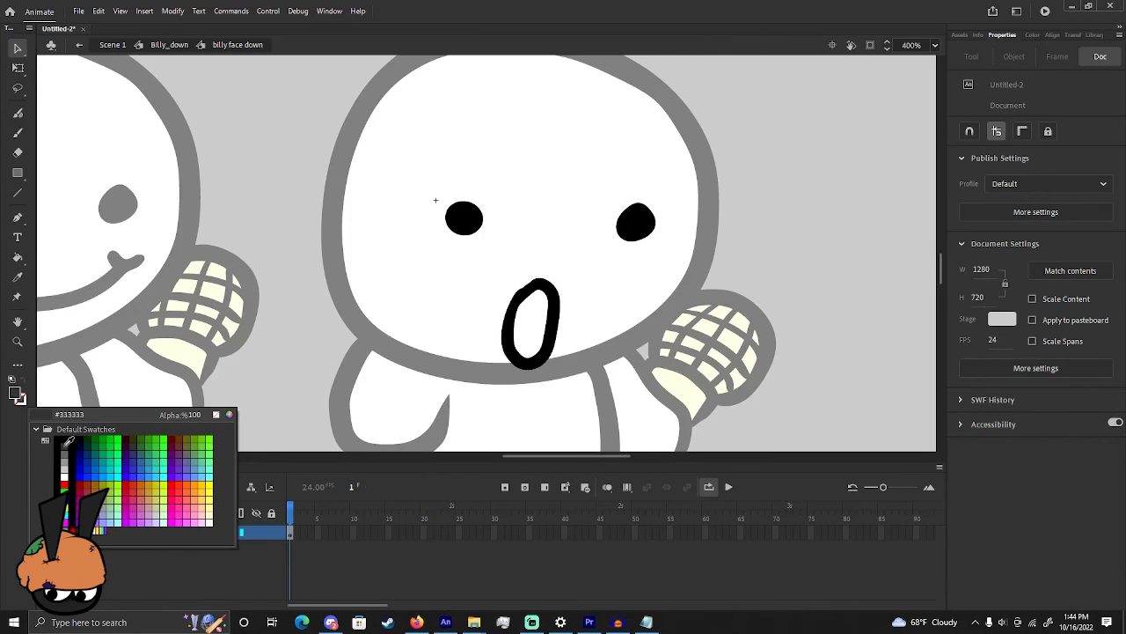
pyautogui.click(68, 442)
pyautogui.click(16, 257)
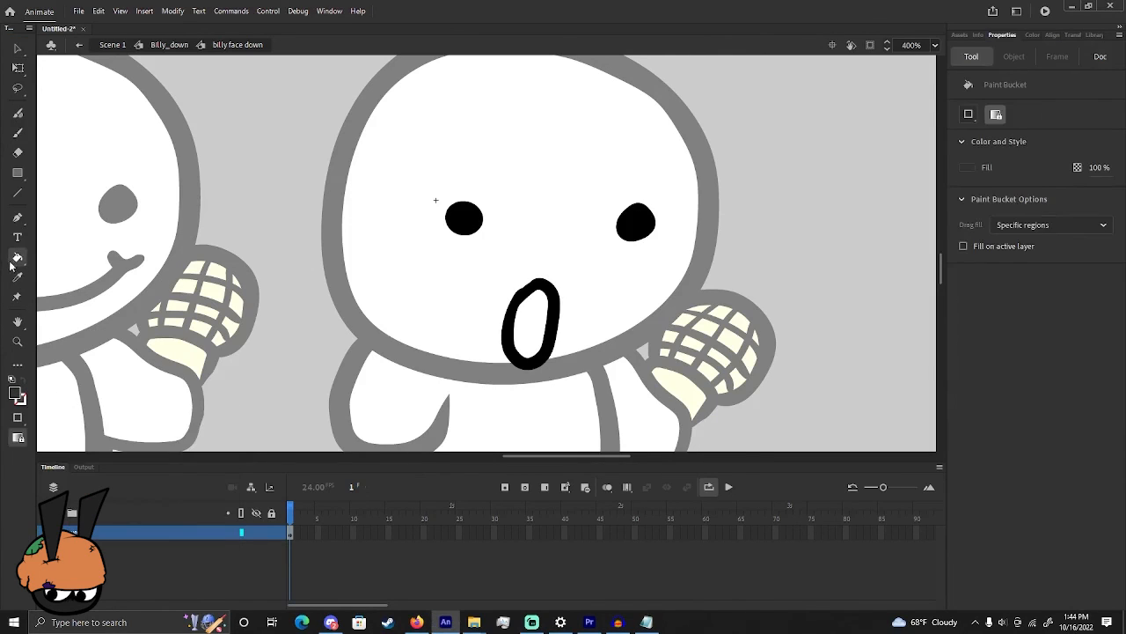
pyautogui.click(517, 349)
pyautogui.click(17, 48)
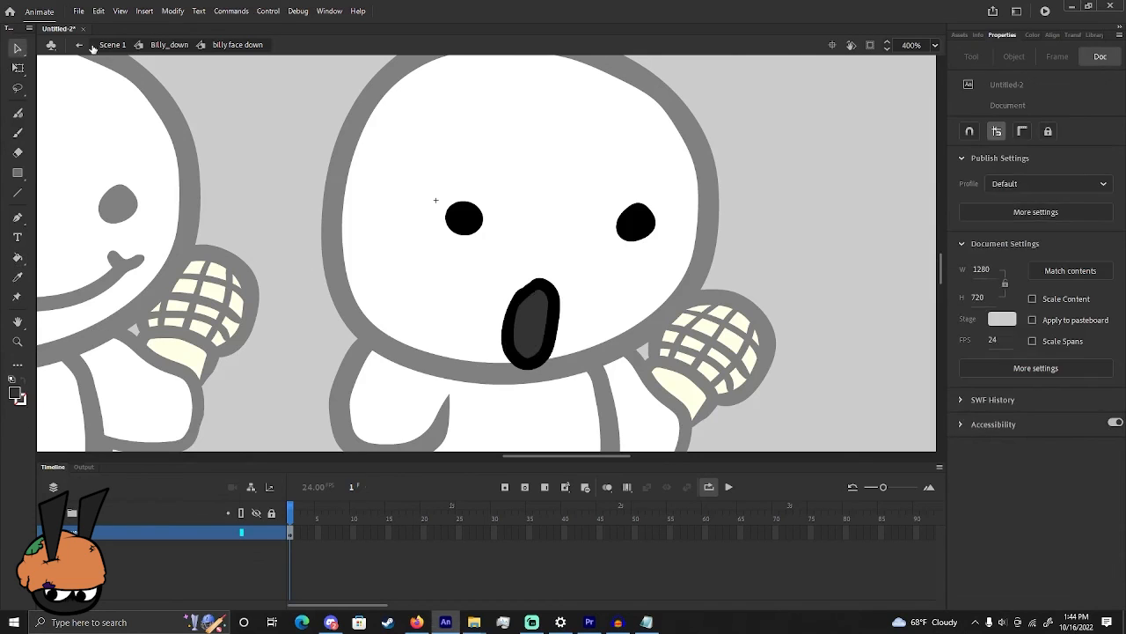
pyautogui.click(79, 44)
# At frame 4 of Billy_down, swap the billy face instance for the billy face down symbol
pyautogui.moveTo(337, 310); pyautogui.dragTo(316, 280)
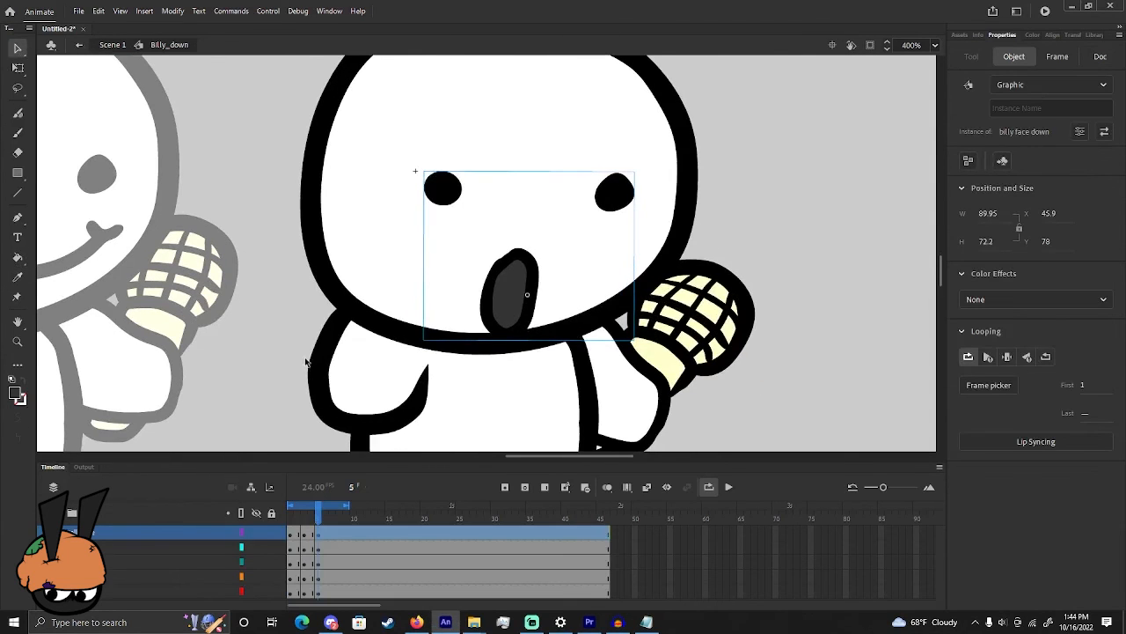
pyautogui.click(311, 509)
pyautogui.rightClick(440, 266)
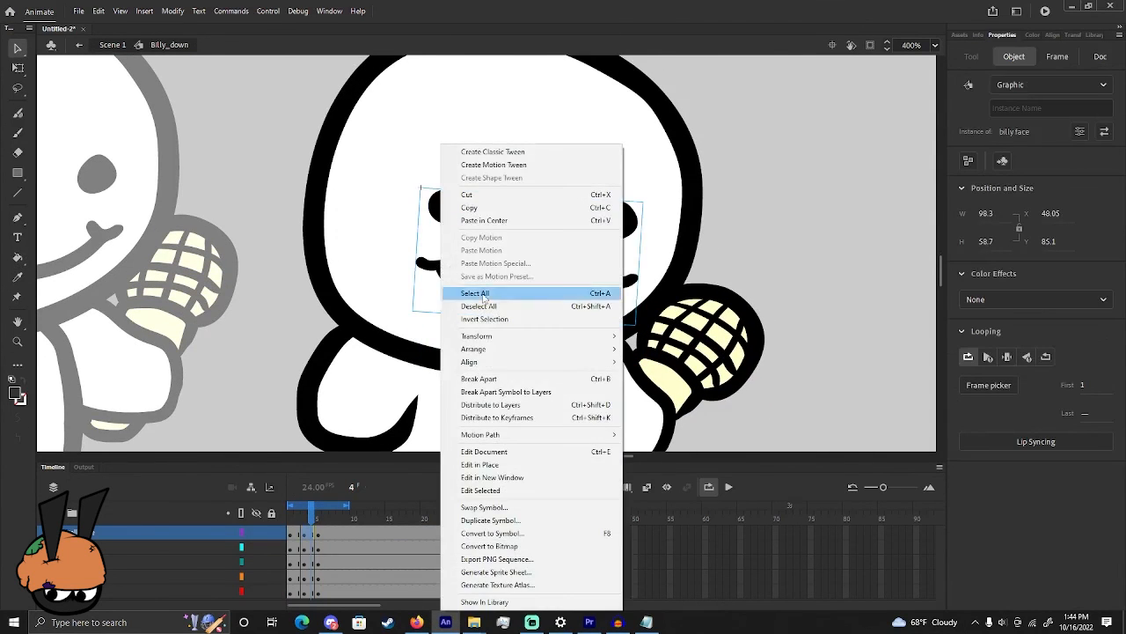
pyautogui.click(513, 507)
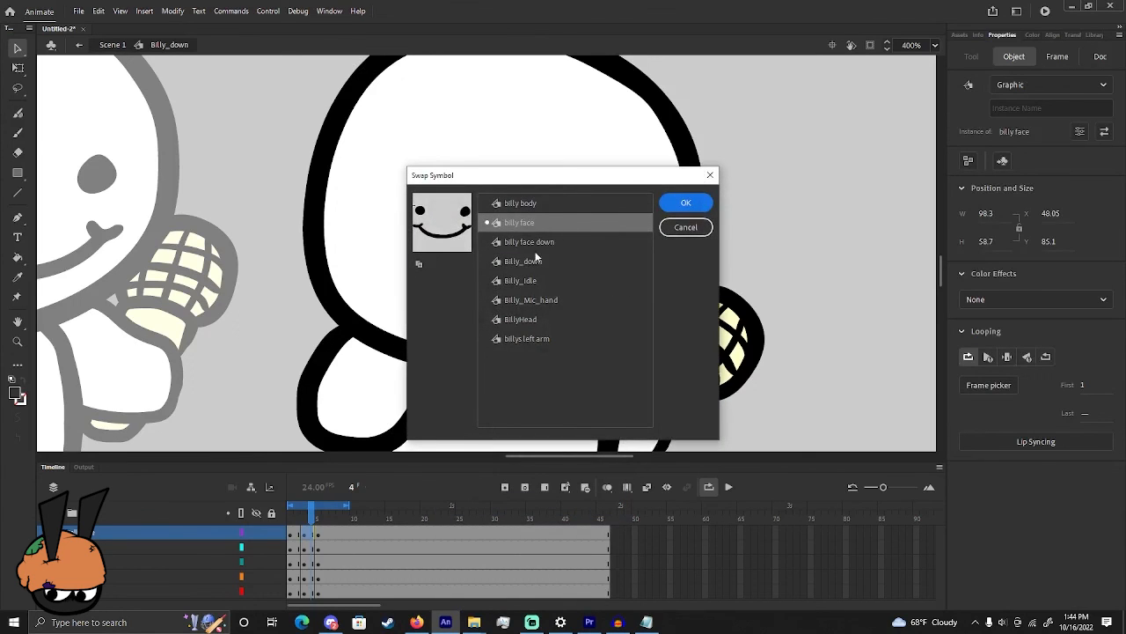
pyautogui.click(539, 246)
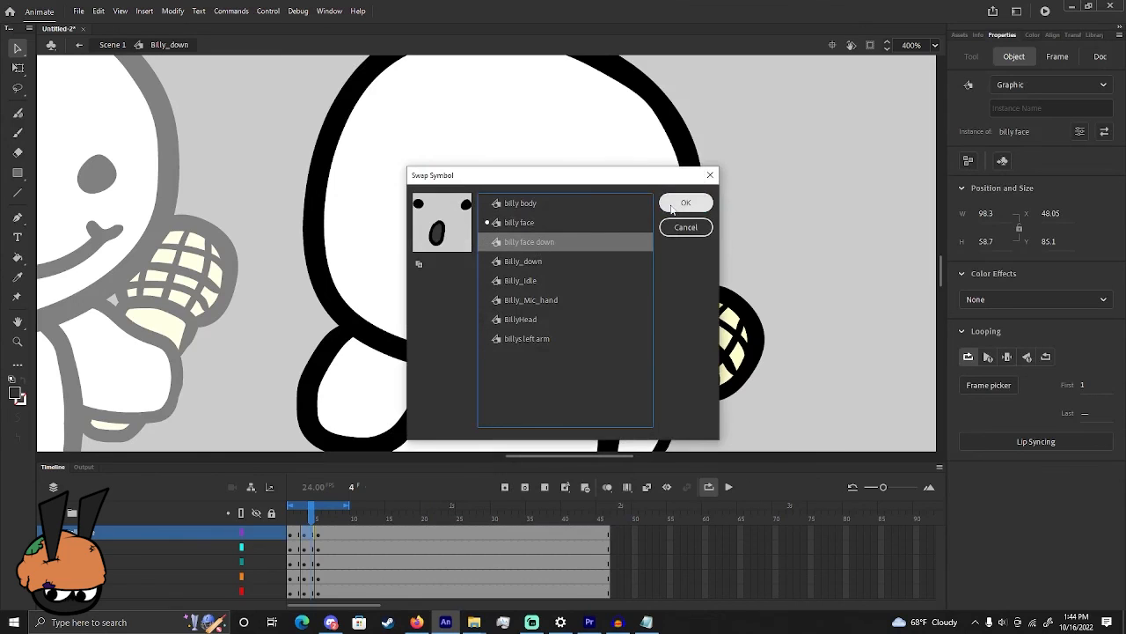
pyautogui.click(683, 203)
# At frame 2 of Billy_down, swap the smiling face instance for billy face down
pyautogui.click(297, 512)
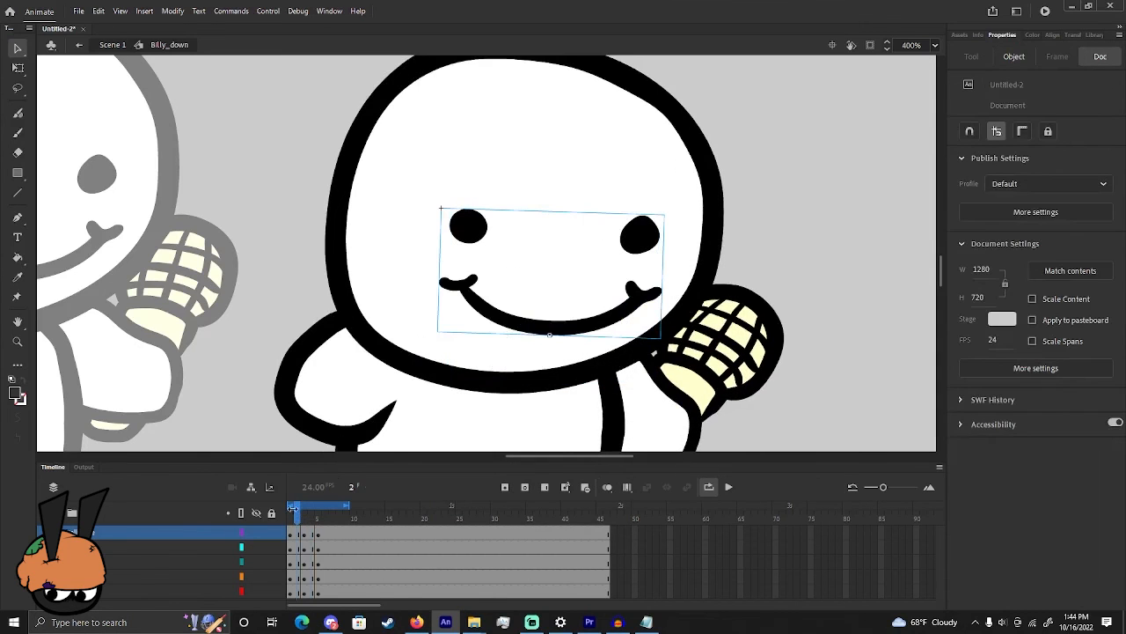
pyautogui.rightClick(484, 313)
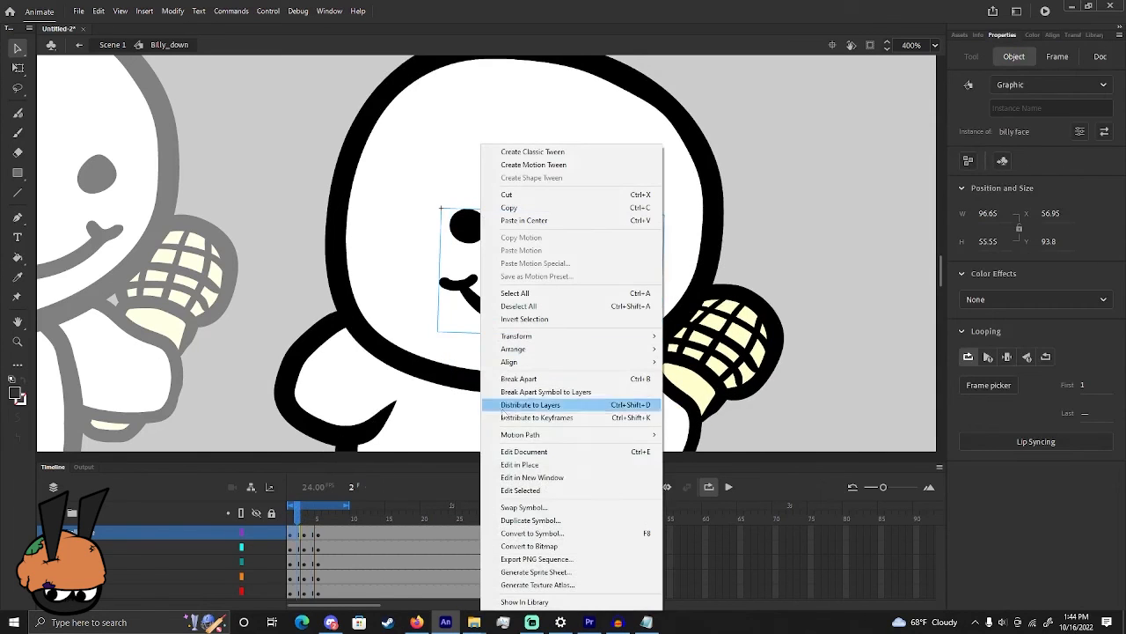
pyautogui.click(524, 506)
pyautogui.click(587, 242)
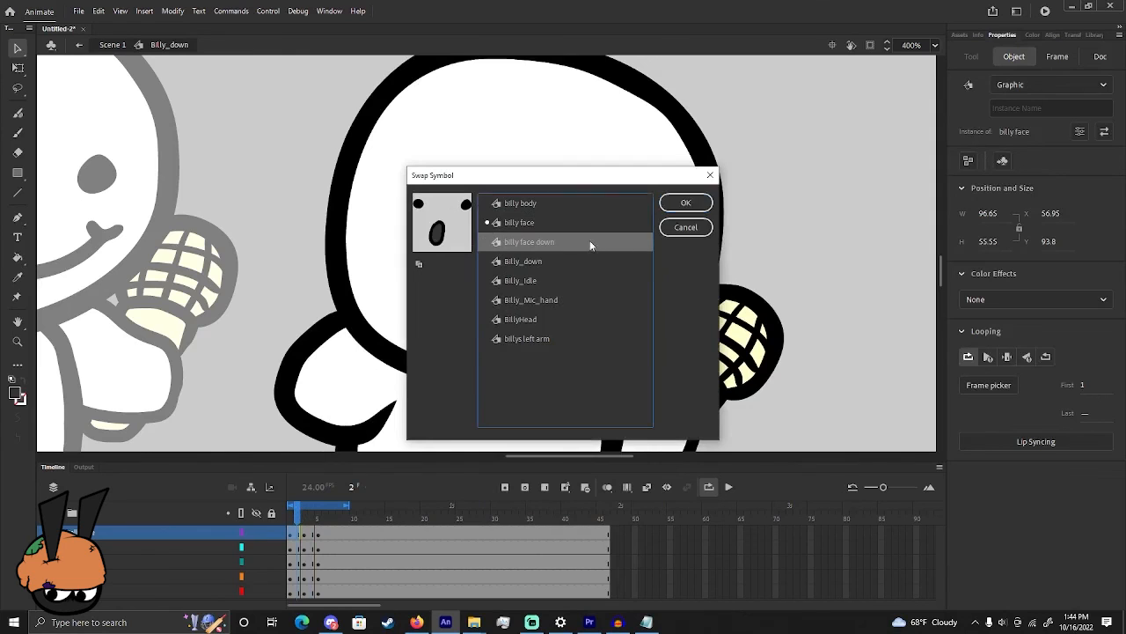
pyautogui.click(685, 203)
pyautogui.click(788, 236)
# Check the swapped faces across the frames, return to Scene 1 and play both characters' animations
pyautogui.moveTo(308, 512)
pyautogui.mouseDown()
pyautogui.moveTo(321, 514)
pyautogui.moveTo(292, 514)
pyautogui.moveTo(317, 503)
pyautogui.mouseUp()
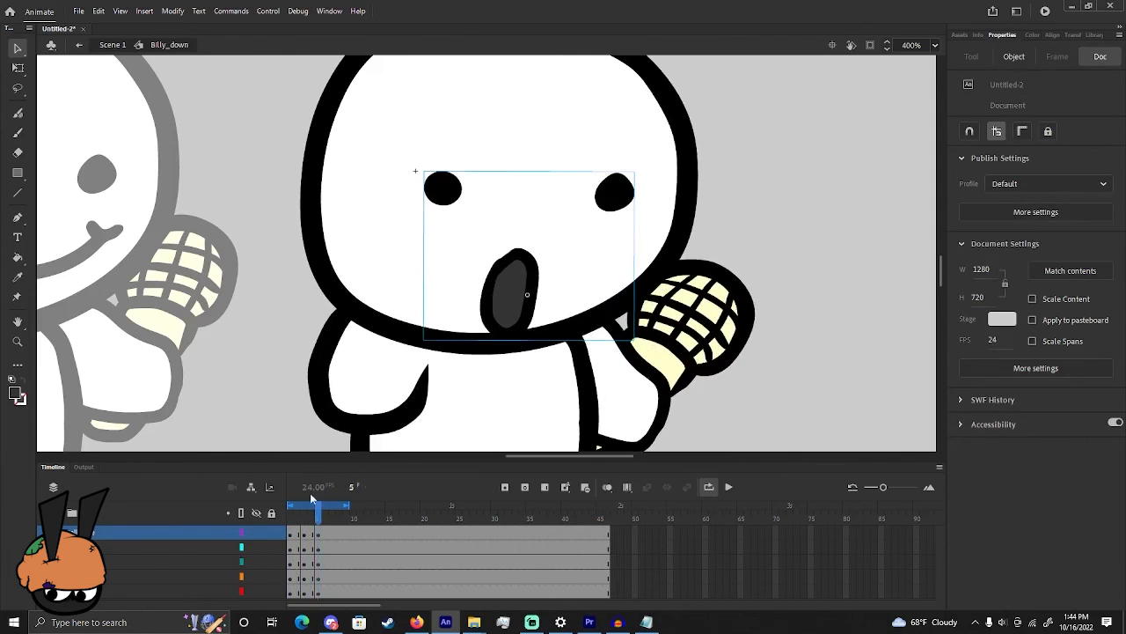
pyautogui.doubleClick(225, 370)
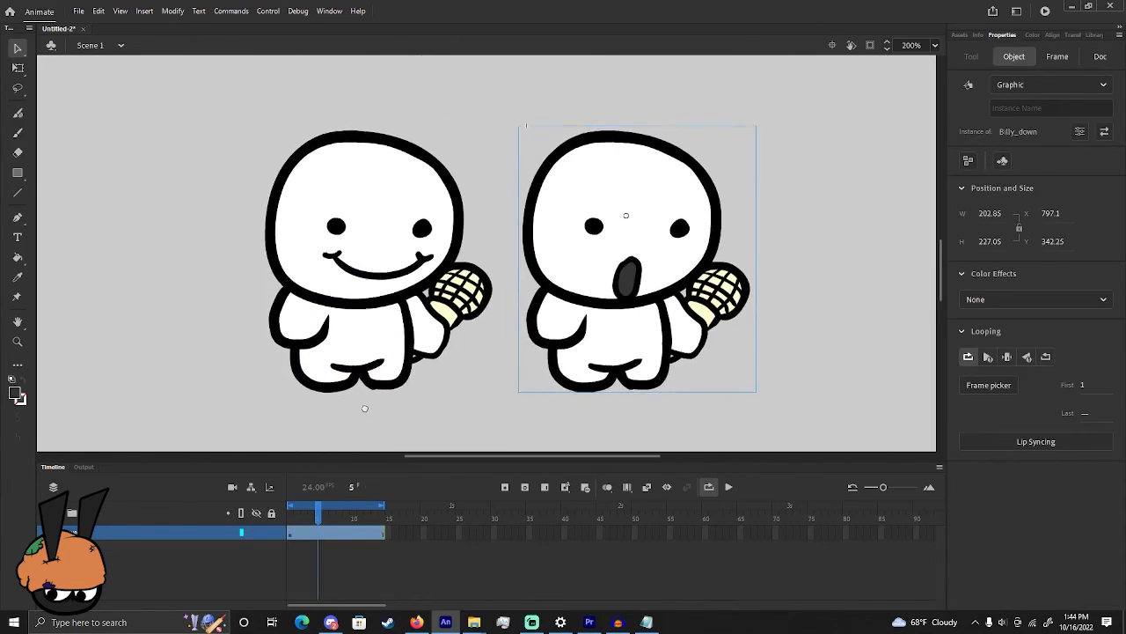
pyautogui.click(729, 487)
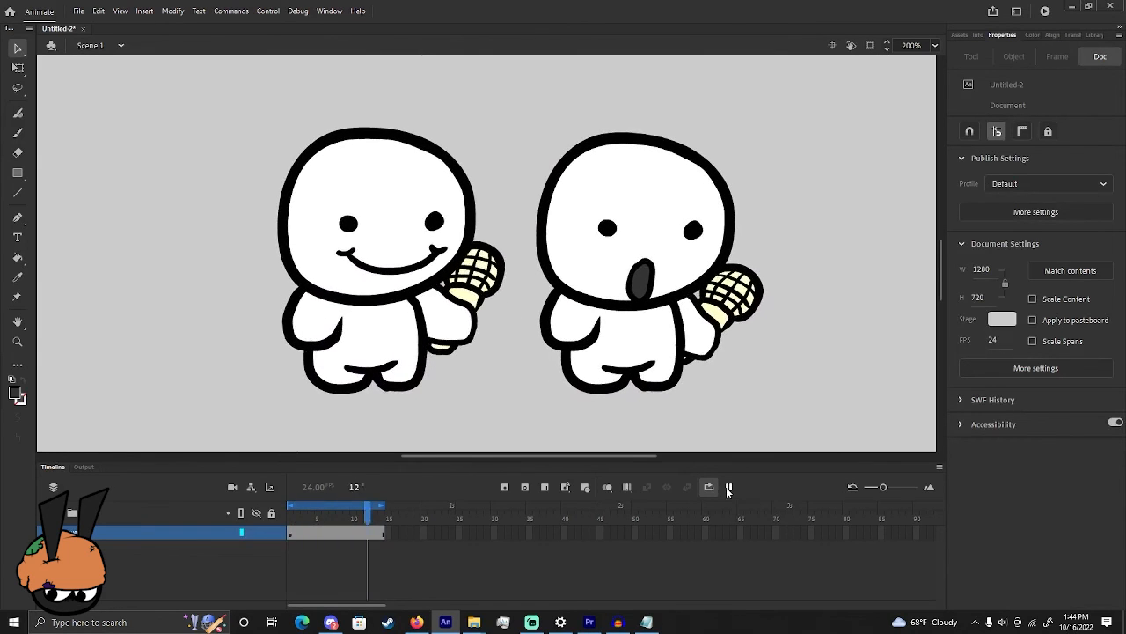
pyautogui.click(729, 487)
pyautogui.click(293, 515)
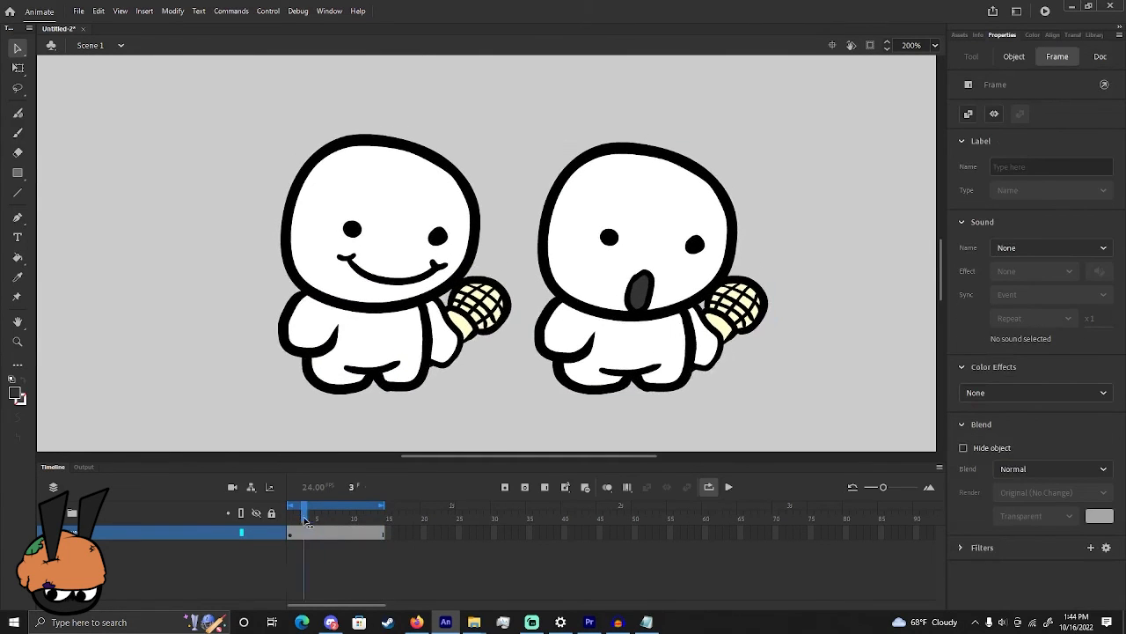
# Open the document's library and select the Billy_Idle and Billy_down symbols
pyautogui.click(1092, 37)
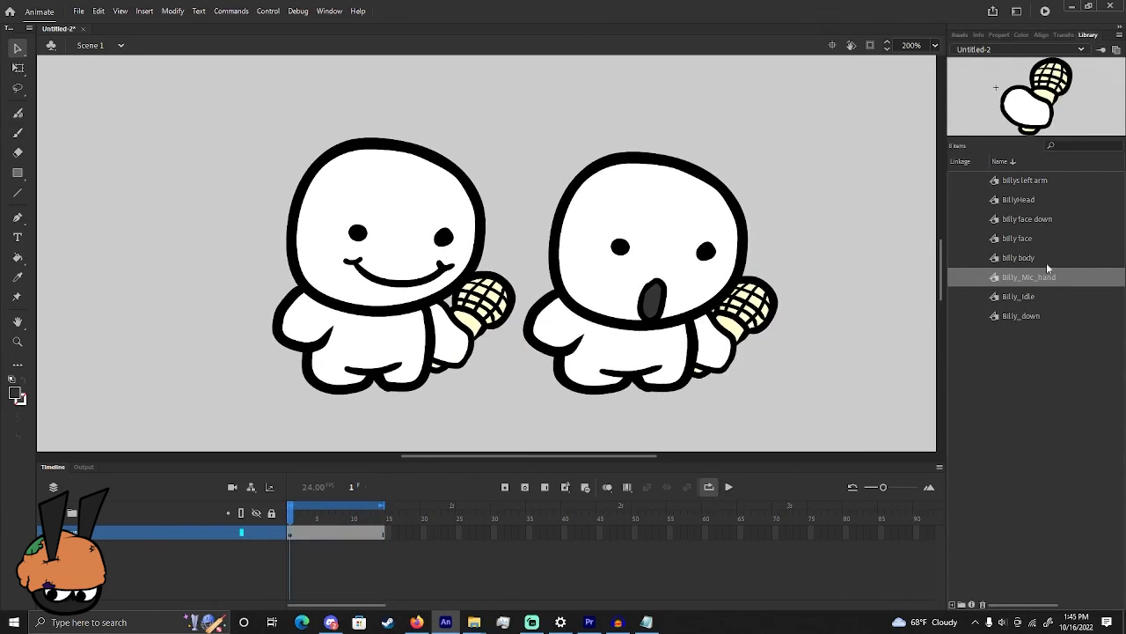
pyautogui.click(1038, 298)
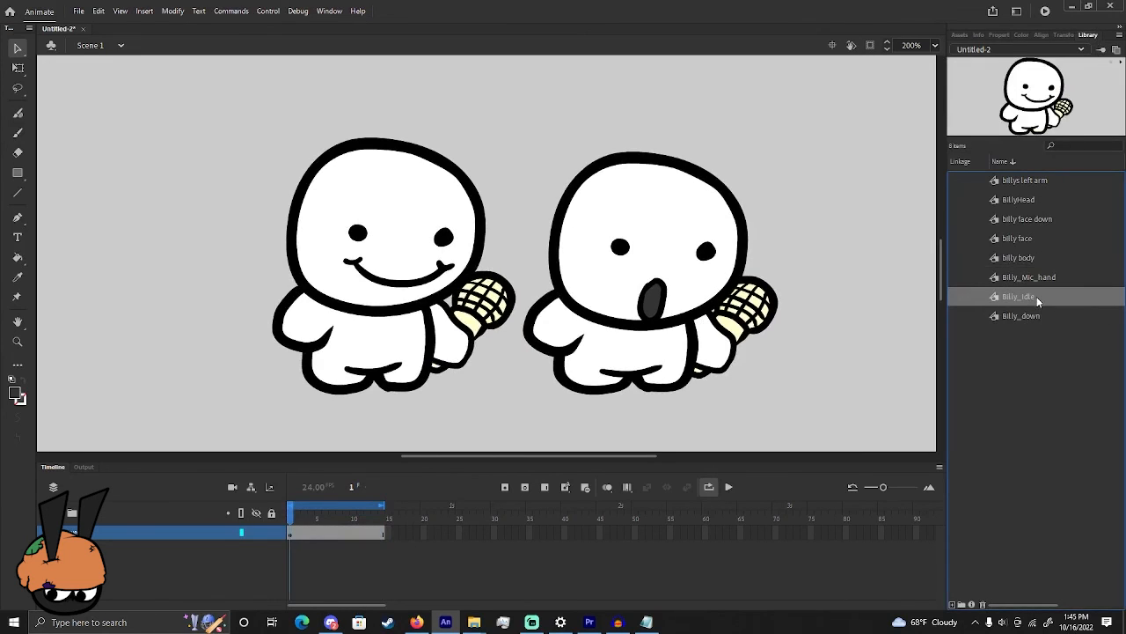
pyautogui.click(1051, 314)
pyautogui.click(1050, 298)
pyautogui.click(1048, 312)
pyautogui.click(1045, 299)
pyautogui.click(1035, 317)
pyautogui.click(1026, 298)
pyautogui.keyDown('shift'); pyautogui.click(1026, 315); pyautogui.keyUp('shift')
pyautogui.rightClick(1025, 305)
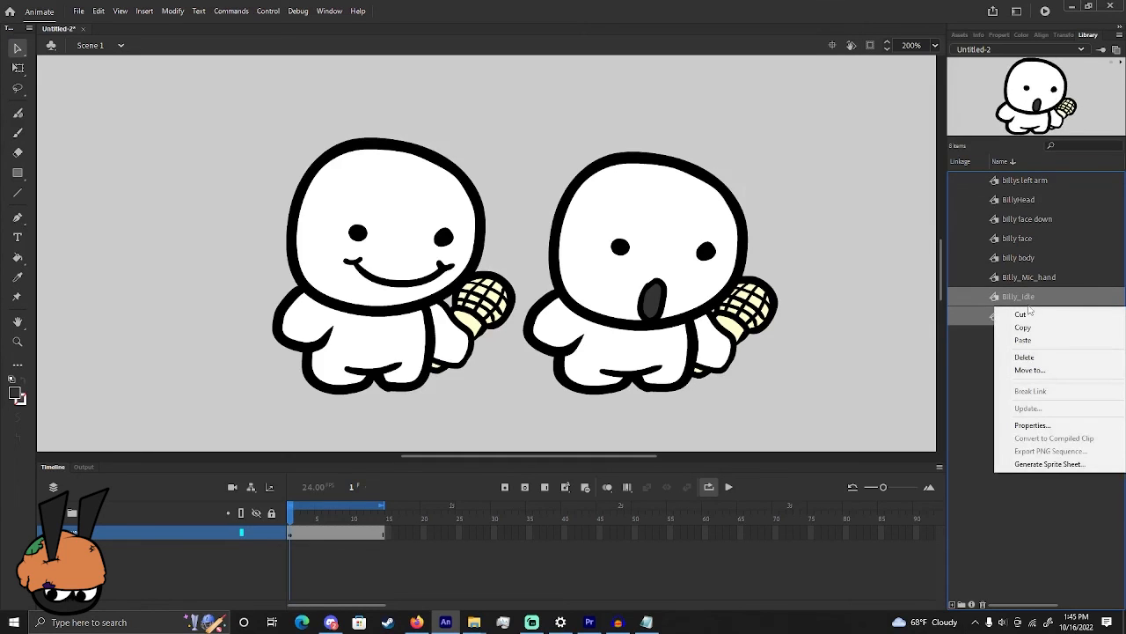
# Try selecting the whole range of library symbols from billy face through Billy_down
pyautogui.click(1021, 296)
pyautogui.keyDown('shift'); pyautogui.click(1026, 314); pyautogui.keyUp('shift')
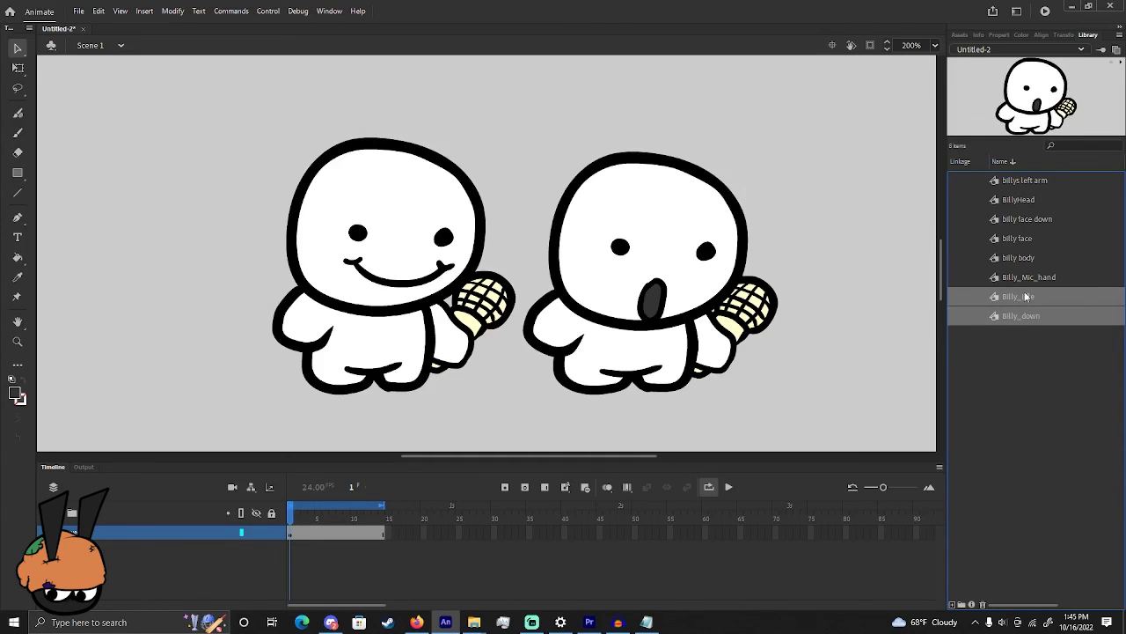
pyautogui.click(1018, 240)
pyautogui.keyDown('shift'); pyautogui.click(1023, 314); pyautogui.keyUp('shift')
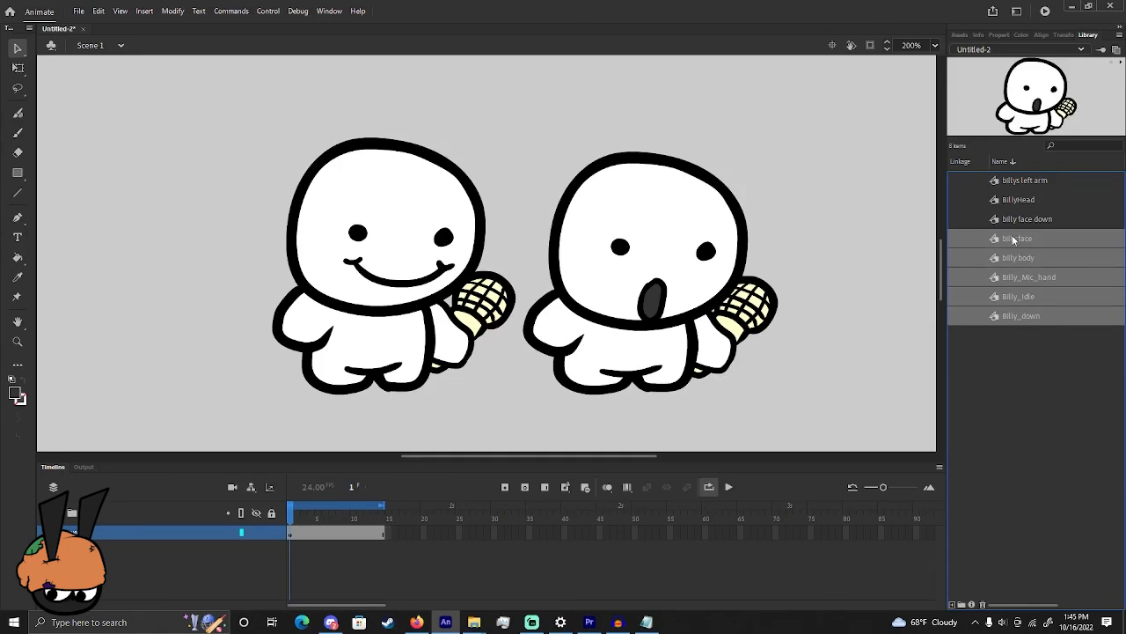
pyautogui.click(1013, 240)
pyautogui.click(1028, 297)
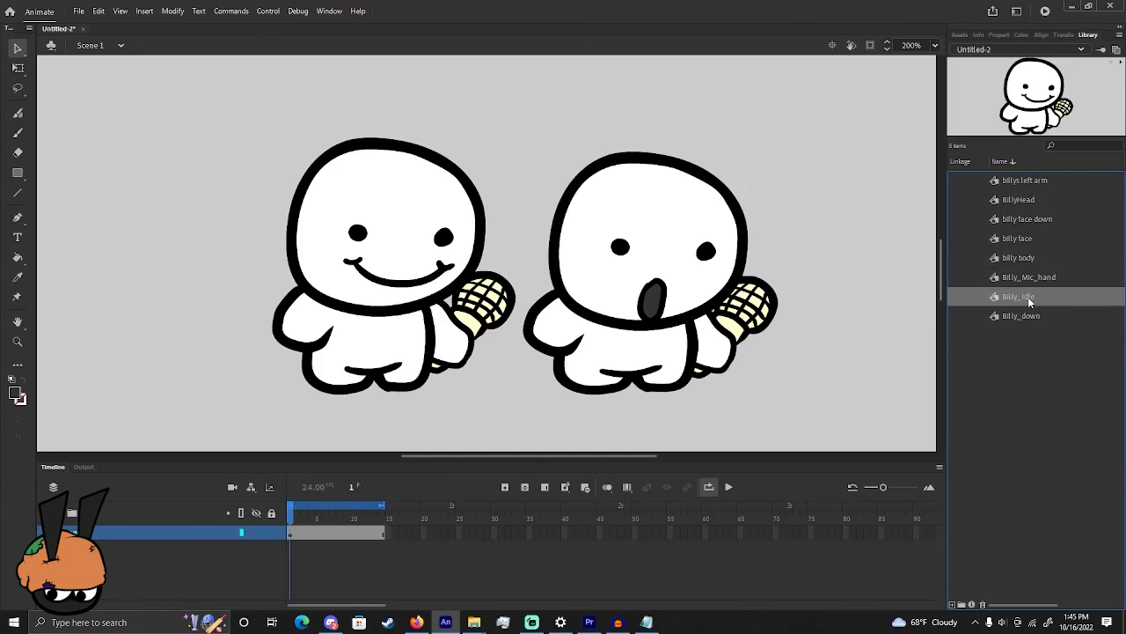
pyautogui.click(1016, 298)
# Select only Billy_Idle and Billy_down together and start generating a sprite sheet from them
pyautogui.click(1000, 317)
pyautogui.keyDown('ctrl'); pyautogui.click(999, 297); pyautogui.keyUp('ctrl')
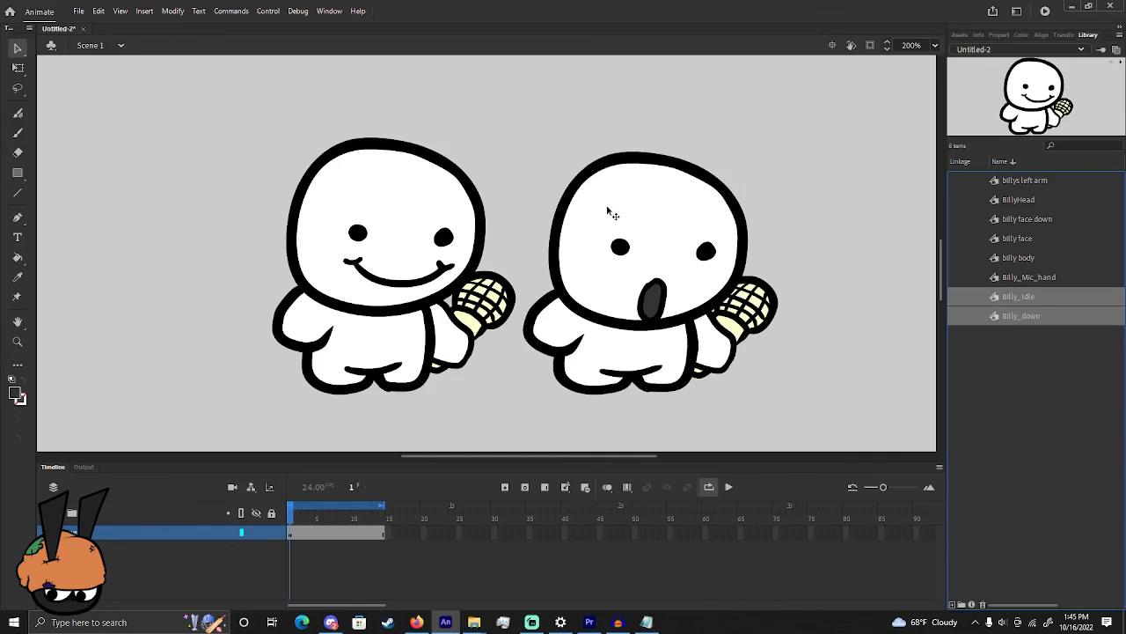
pyautogui.rightClick(994, 306)
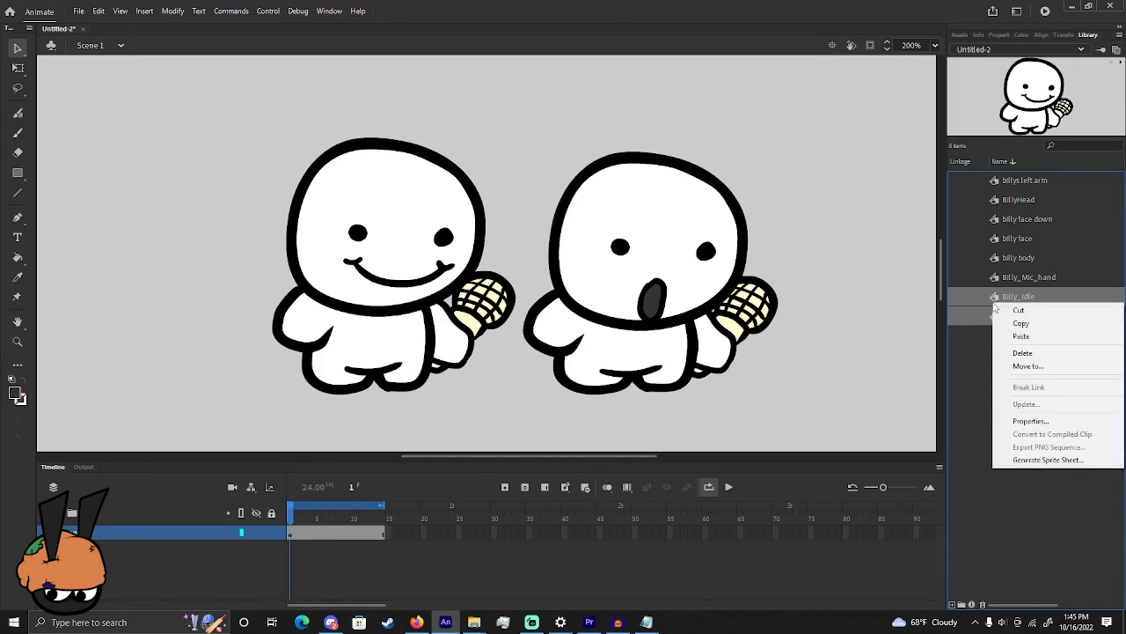
pyautogui.click(1078, 463)
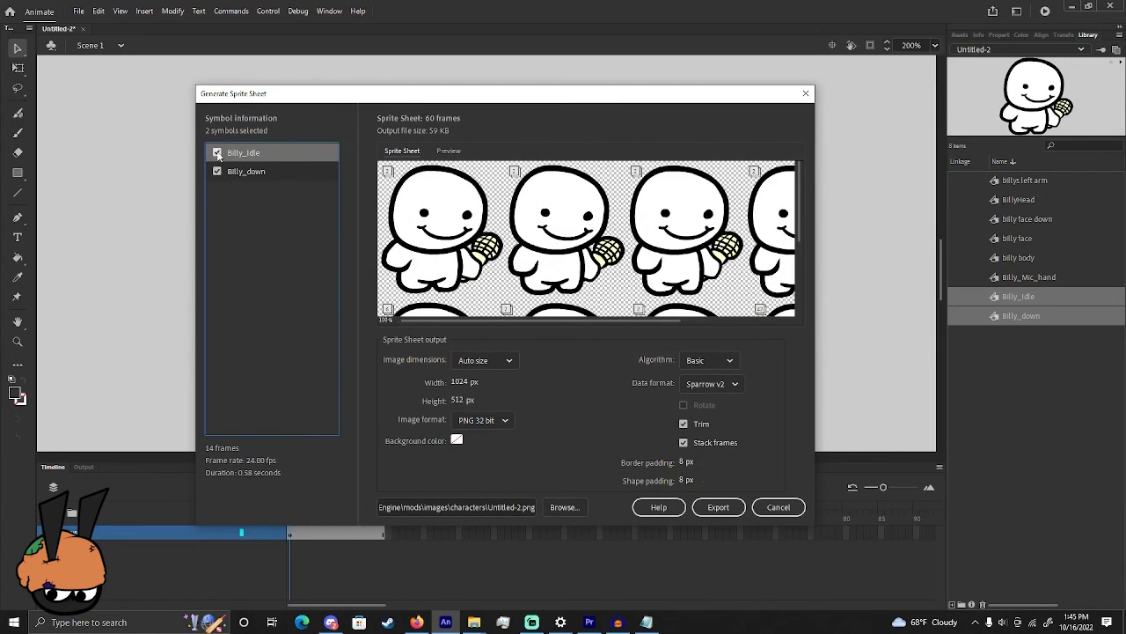
# Keep Auto size dimensions and the PNG 32 bit image format, and choose Sparrow v2 as the sprite sheet's data format
pyautogui.click(494, 360)
pyautogui.click(499, 363)
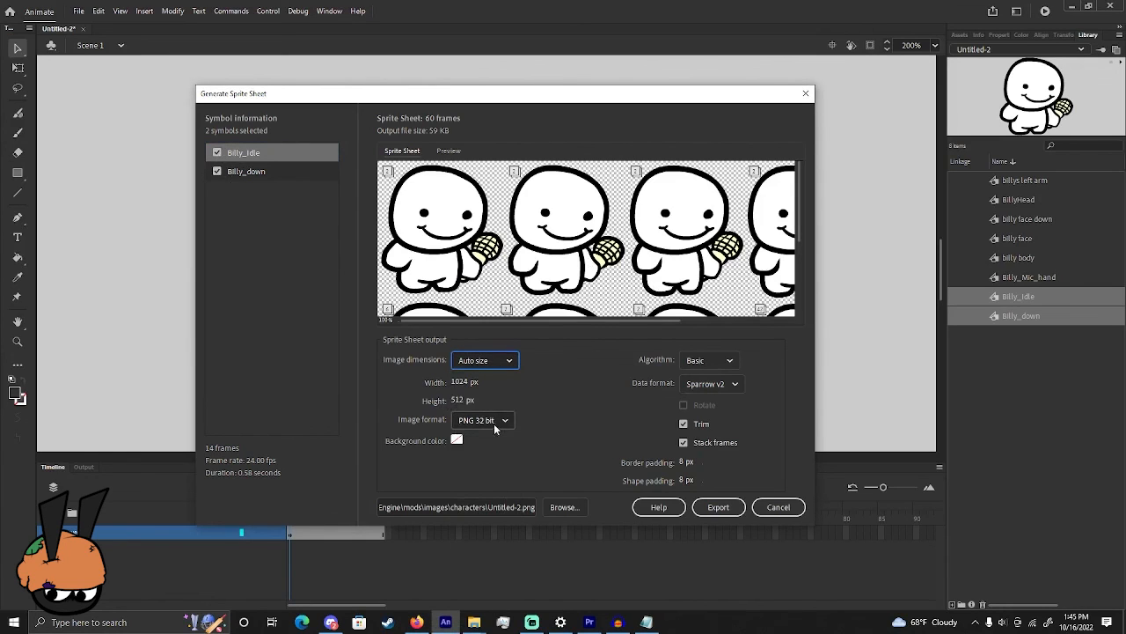
pyautogui.click(489, 422)
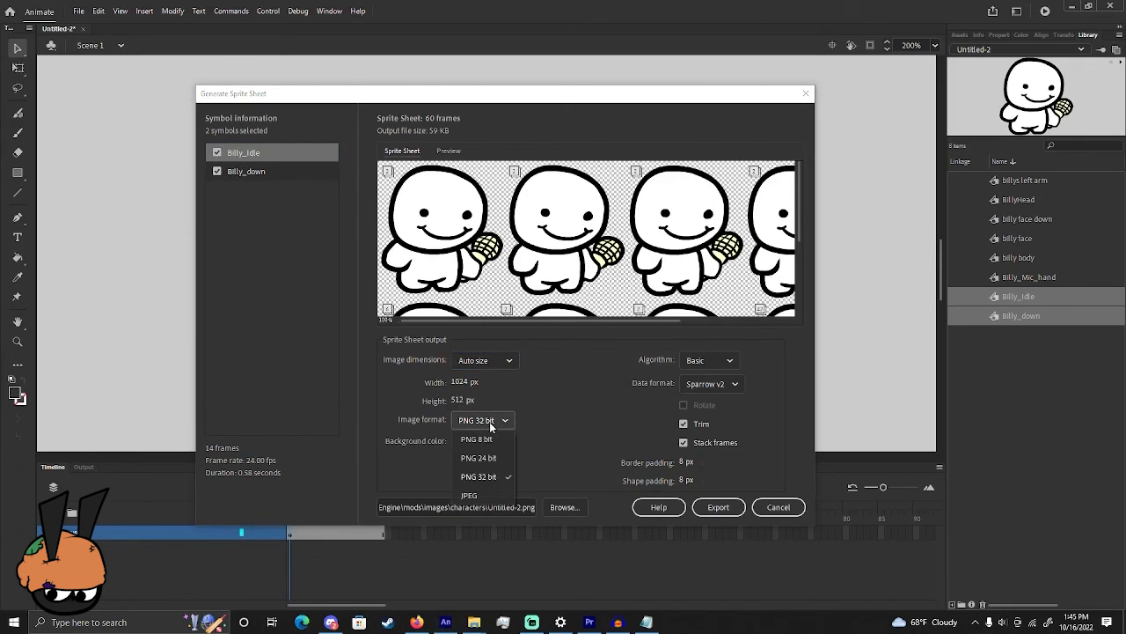
pyautogui.click(489, 422)
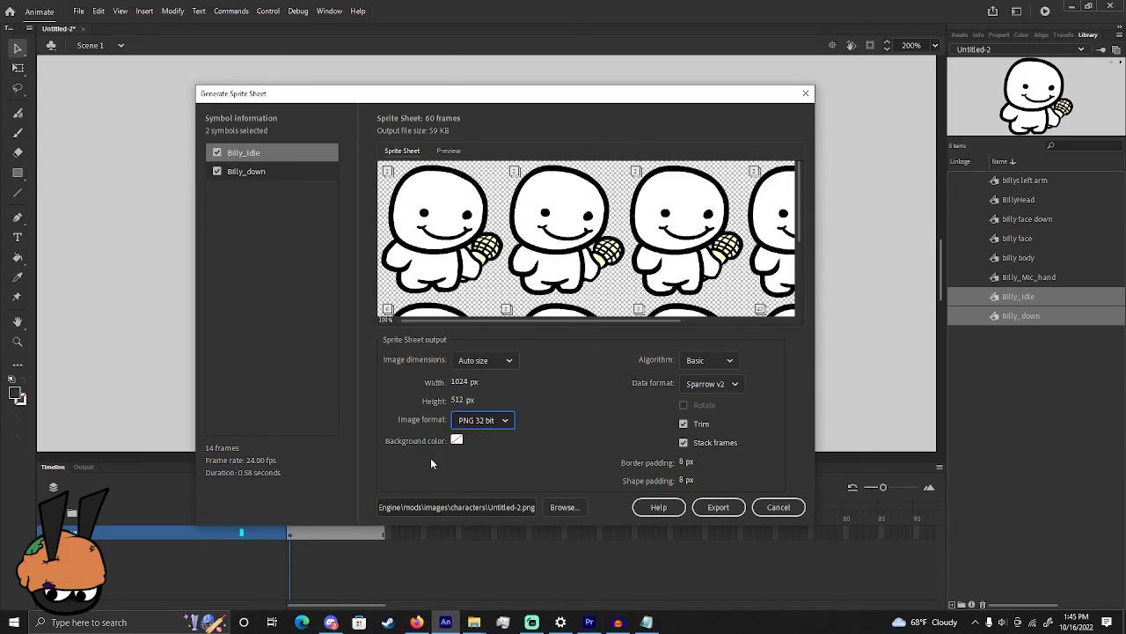
pyautogui.click(724, 384)
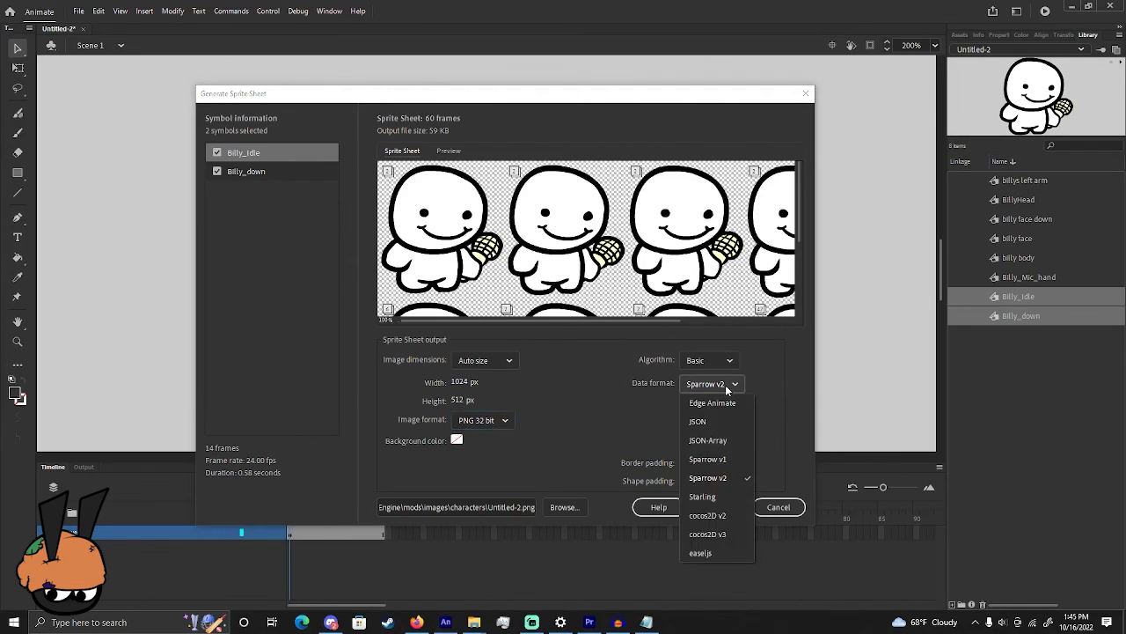
pyautogui.click(733, 478)
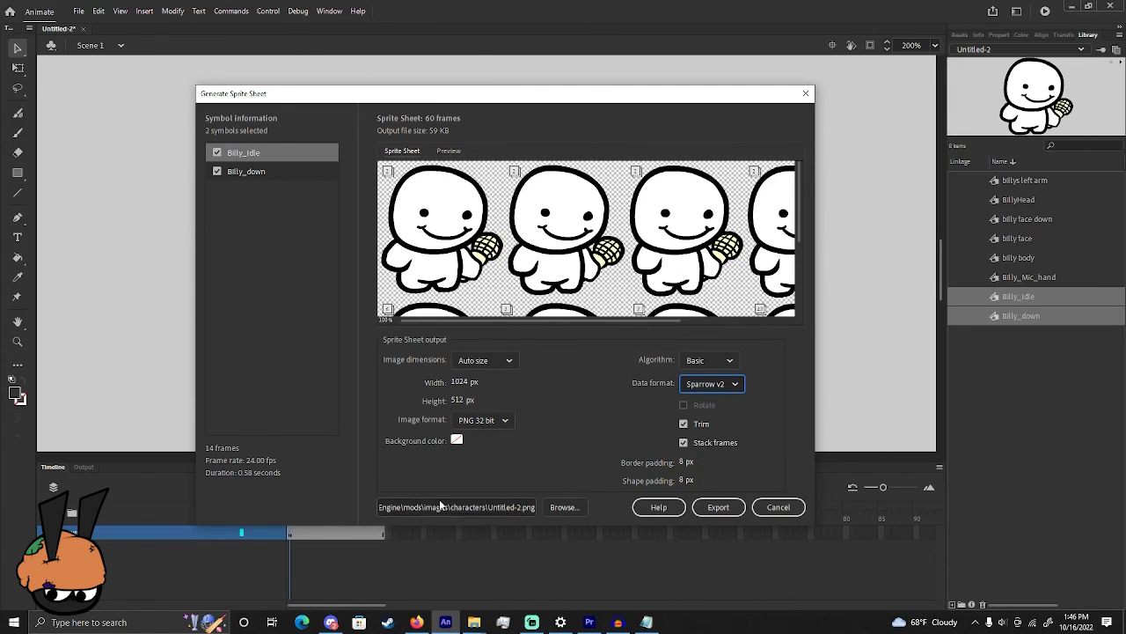
# Name the output file Billy.png in PsychEngine\mods\images\characters and export the sprite sheet
pyautogui.moveTo(524, 507); pyautogui.dragTo(491, 508)
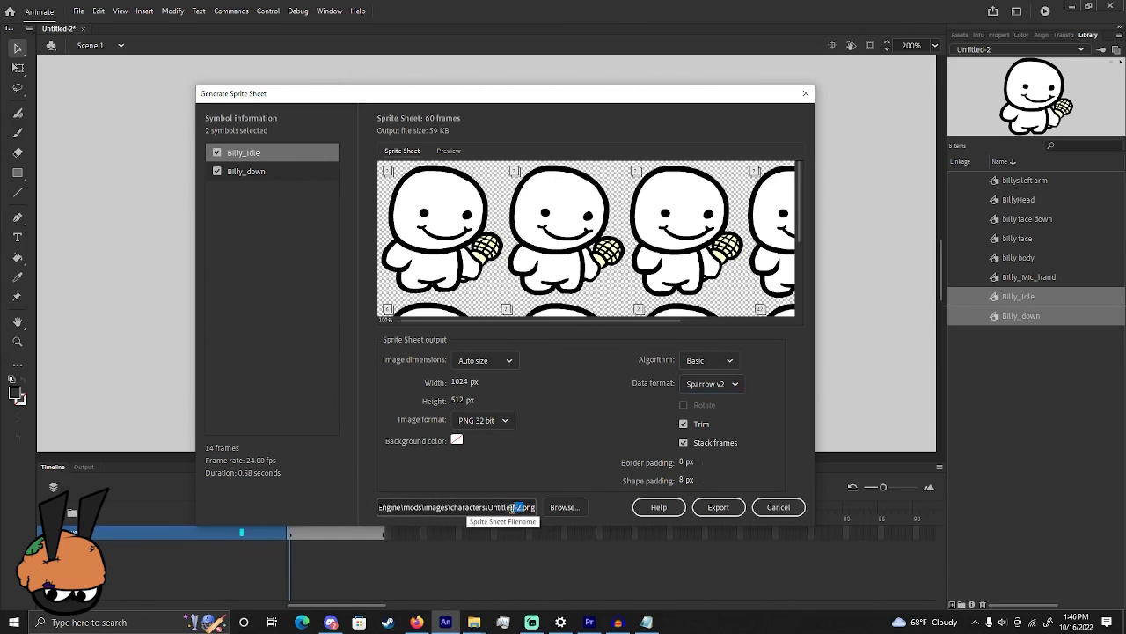
pyautogui.write('Billy')
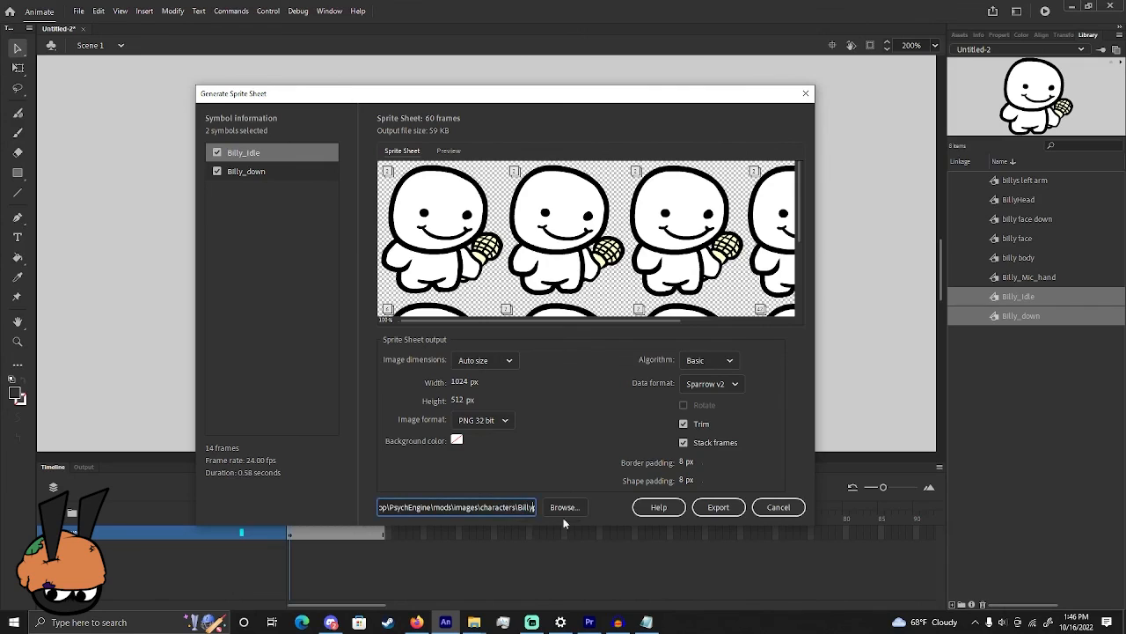
pyautogui.moveTo(520, 506); pyautogui.dragTo(543, 506)
pyautogui.click(522, 507)
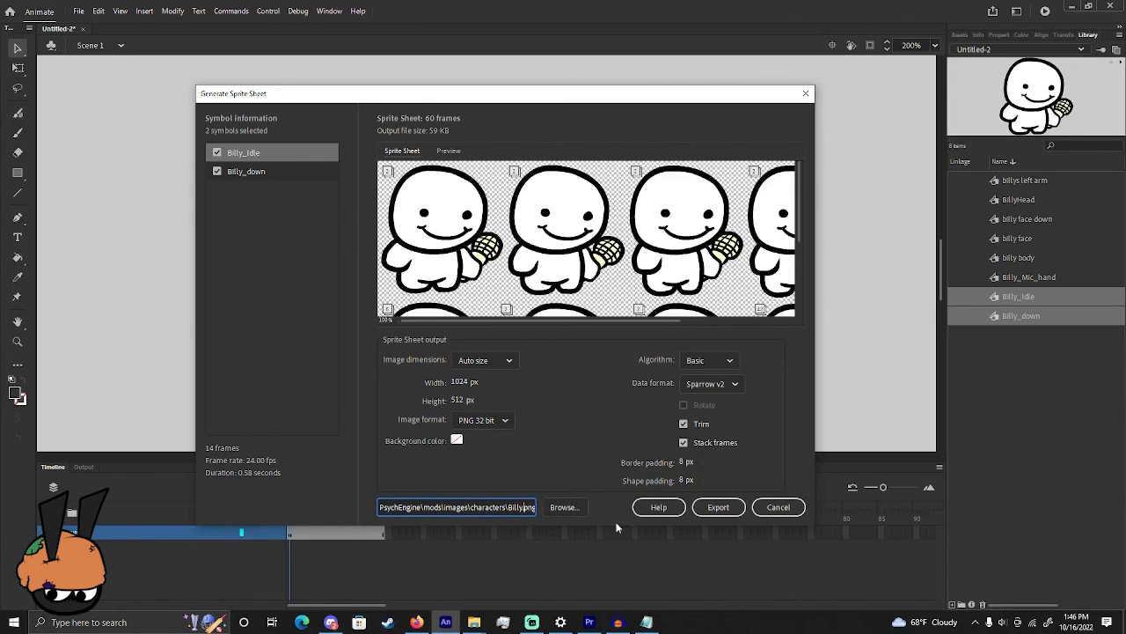
pyautogui.click(704, 511)
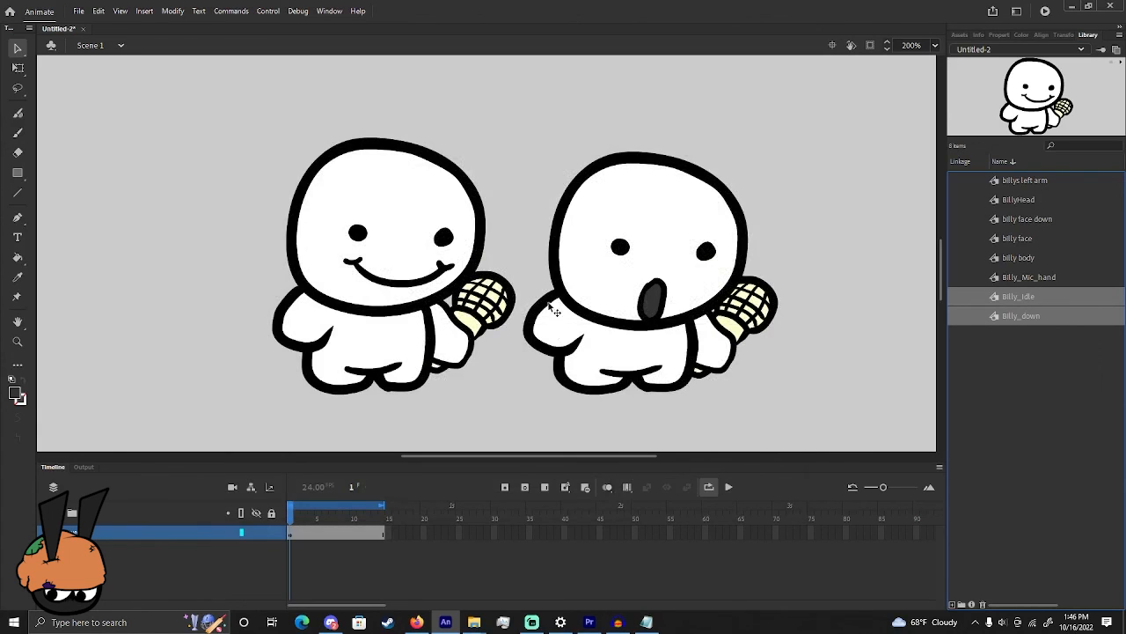
# Scrub through the Scene 1 timeline and play the idle and down animations side by side
pyautogui.moveTo(313, 514); pyautogui.dragTo(382, 518)
pyautogui.click(727, 488)
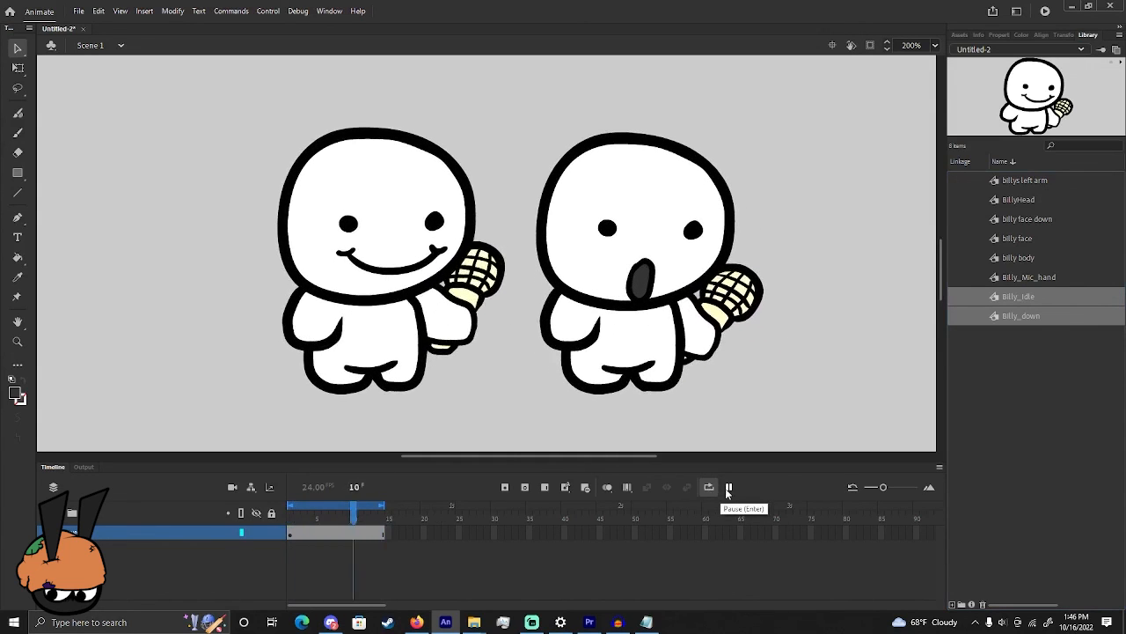
pyautogui.click(729, 488)
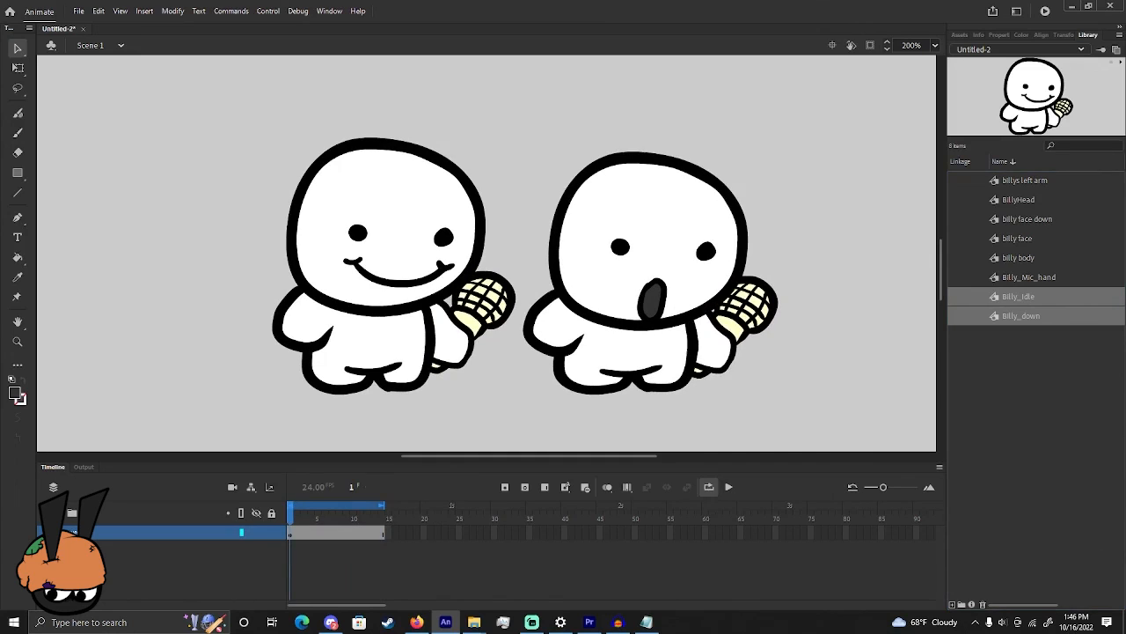